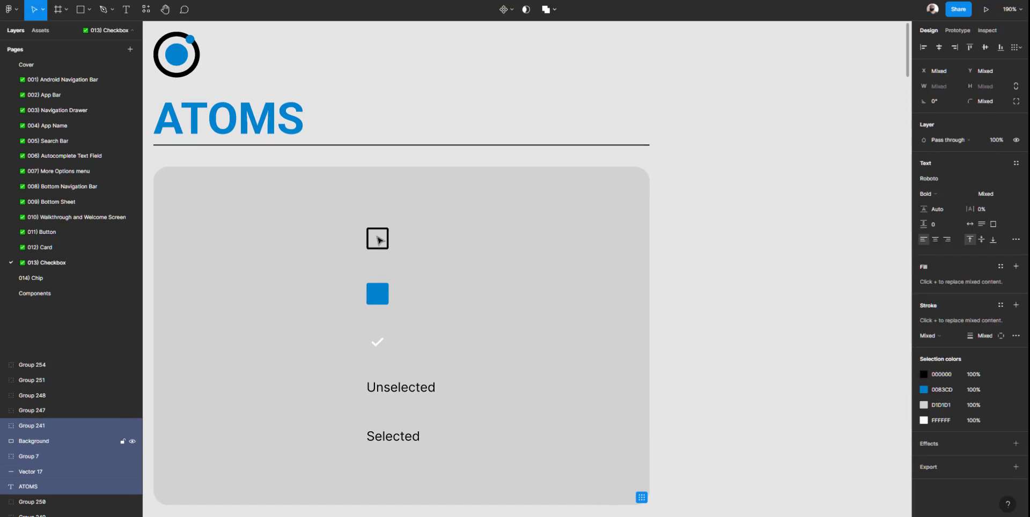
Ungroup the group that holds the checkbox outline, blue container, check icon and the two text labels
{"action": "left_click", "coordinate": [774, 229]}
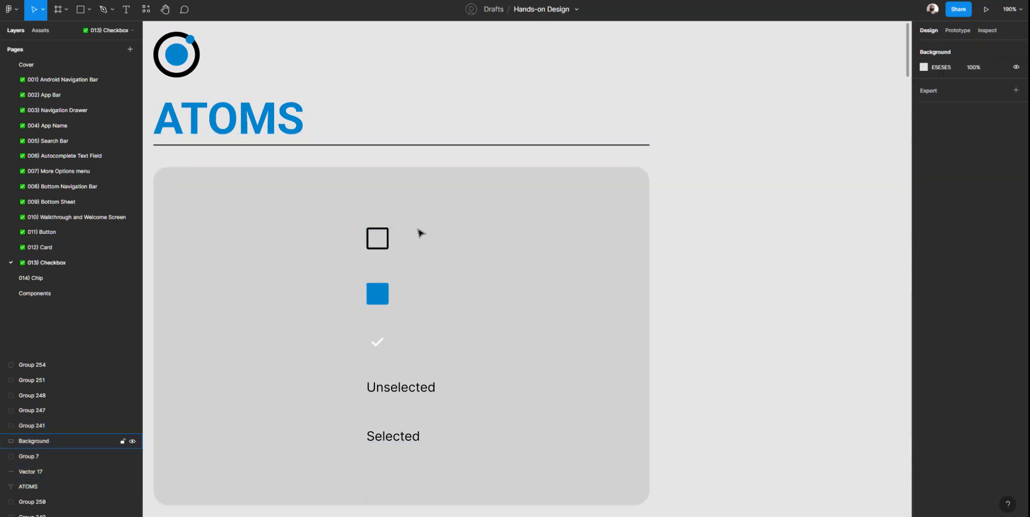
{"action": "left_click", "coordinate": [373, 233]}
{"action": "key", "text": "ctrl+shift+g"}
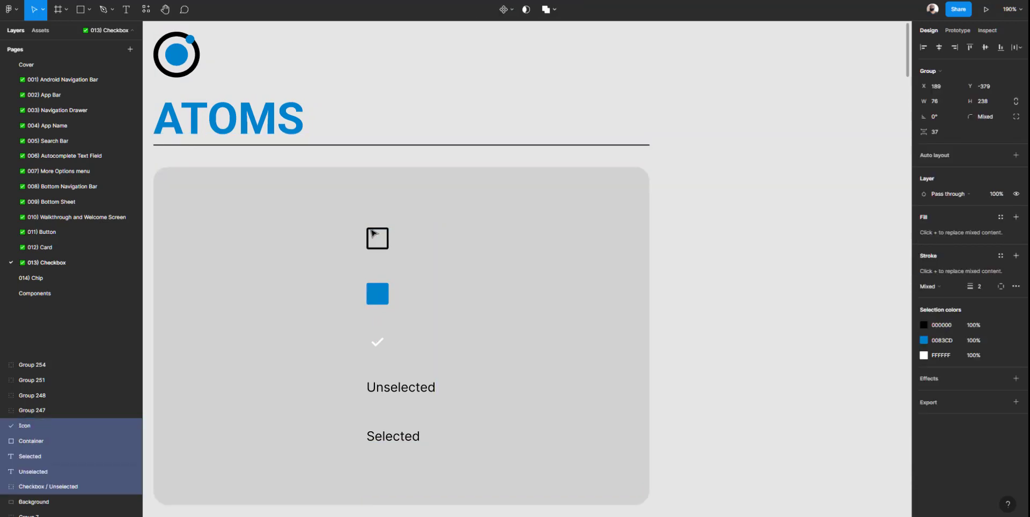
{"action": "left_click", "coordinate": [690, 233]}
Inspect the dimensions and stroke properties of the unselected checkbox outline
{"action": "left_click", "coordinate": [380, 250]}
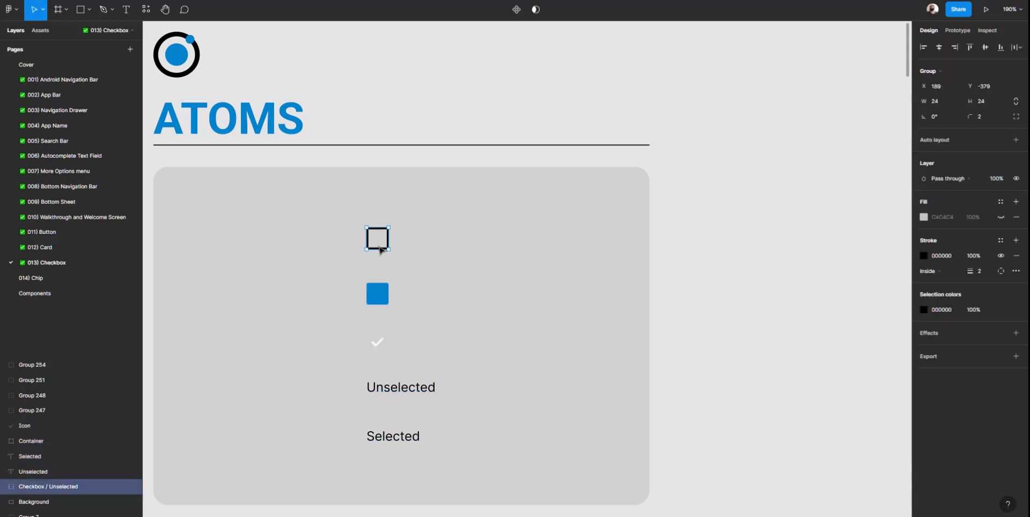
{"action": "left_click", "coordinate": [708, 239]}
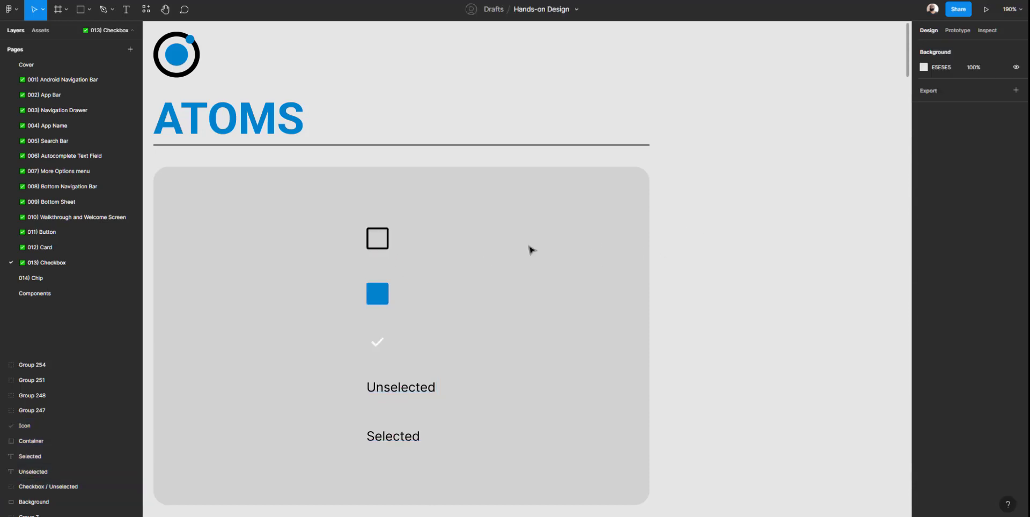
{"action": "left_click", "coordinate": [385, 253]}
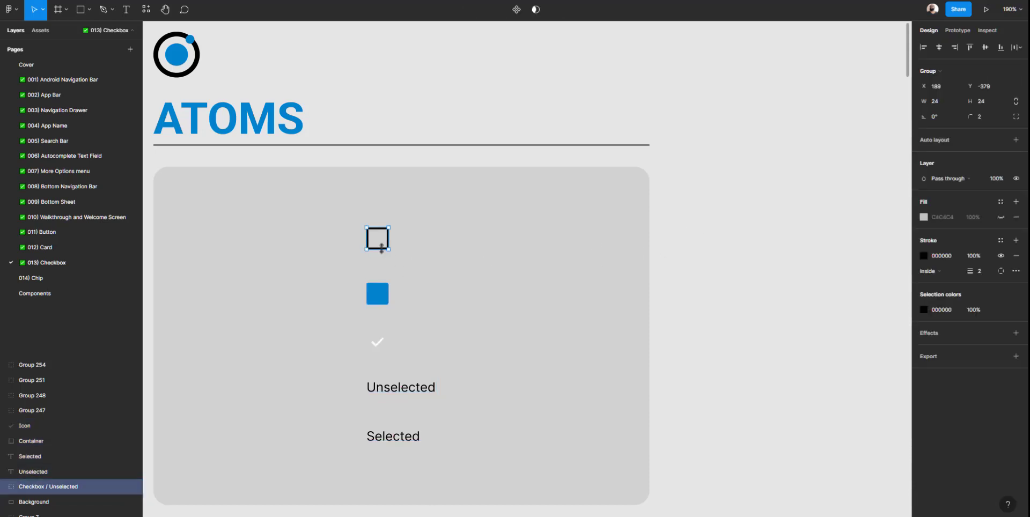
{"action": "left_click", "coordinate": [663, 101]}
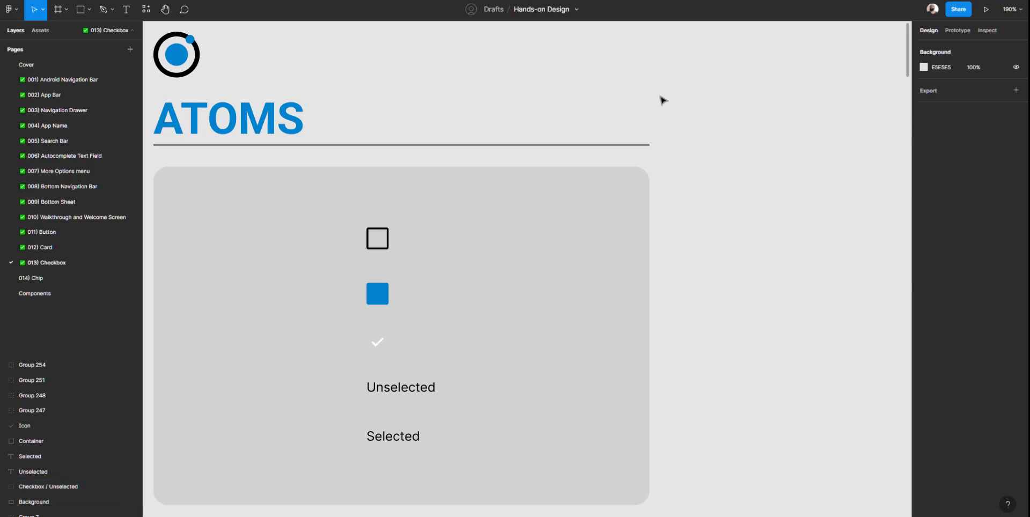
Draw a small square on the empty canvas beside the ATOMS heading and set its size to 8 × 8
{"action": "key", "text": "r"}
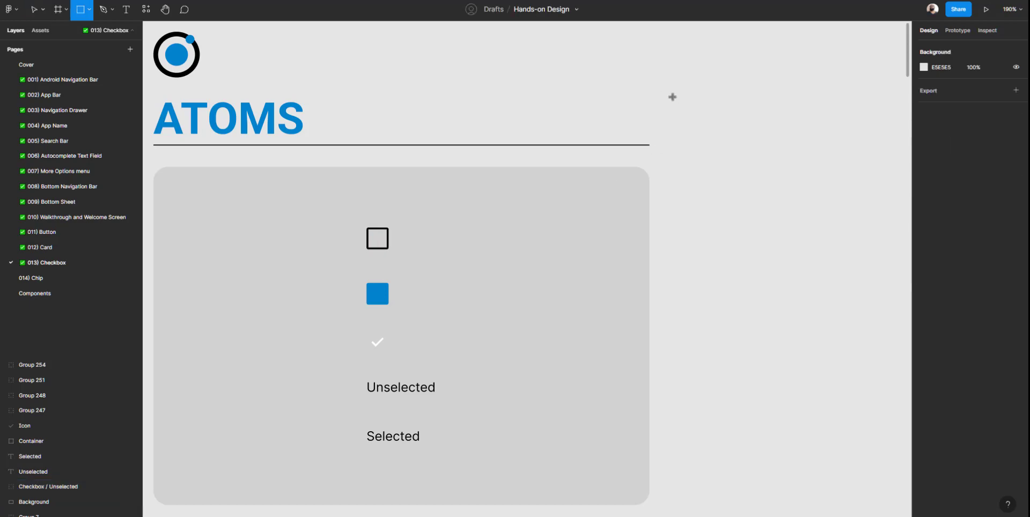
{"action": "left_click_drag", "start_coordinate": [672, 93], "coordinate": [688, 109]}
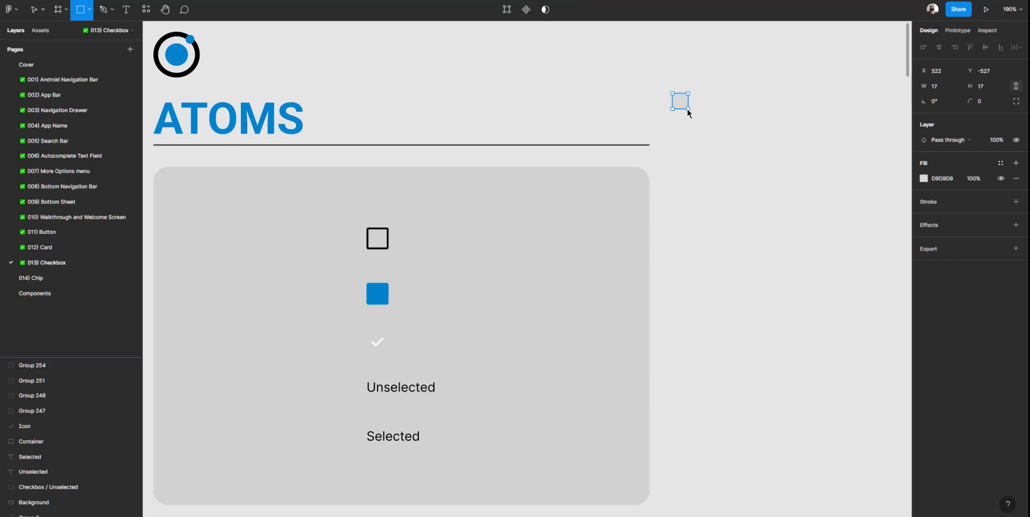
{"action": "left_click", "coordinate": [938, 86]}
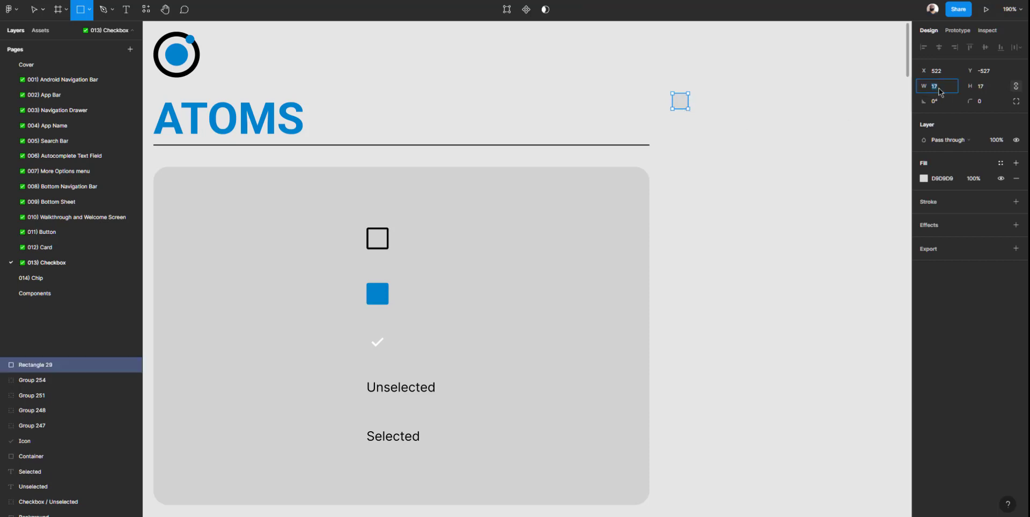
{"action": "type", "text": "8"}
{"action": "key", "text": "Tab"}
{"action": "type", "text": "8"}
{"action": "key", "text": "Return"}
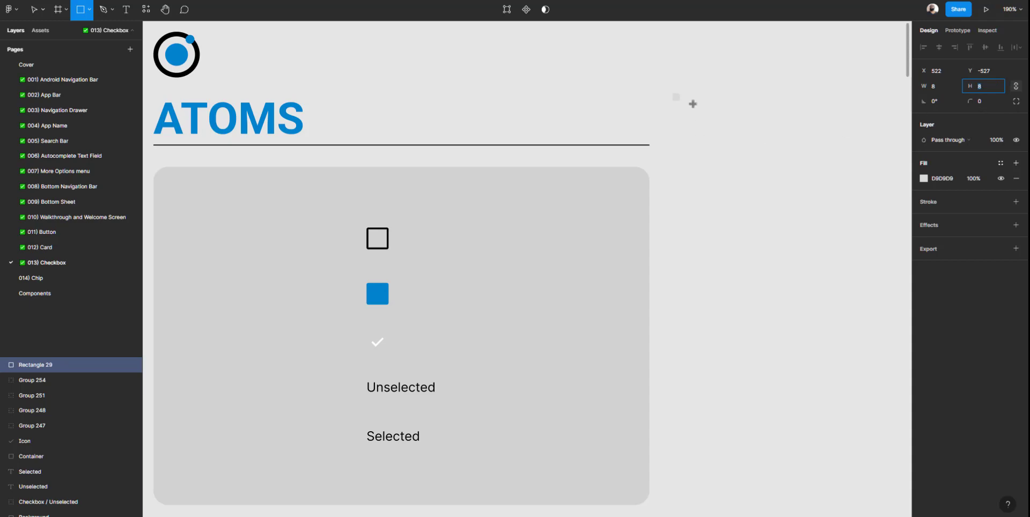
{"action": "key", "text": "Escape"}
{"action": "key", "text": "v"}
{"action": "left_click", "coordinate": [699, 98]}
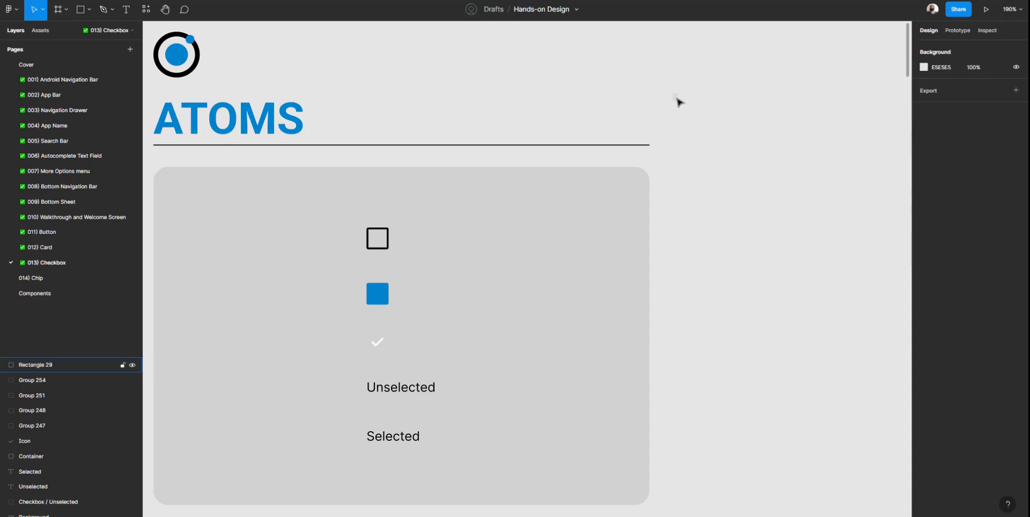
Add a black inside stroke of width 1 to the 8 × 8 square
{"action": "left_click", "coordinate": [676, 97]}
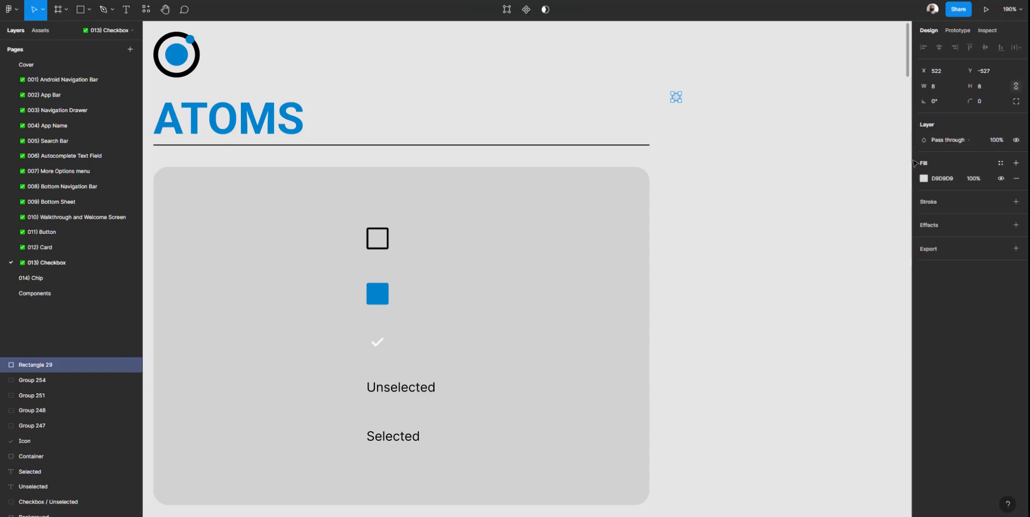
{"action": "left_click", "coordinate": [933, 205]}
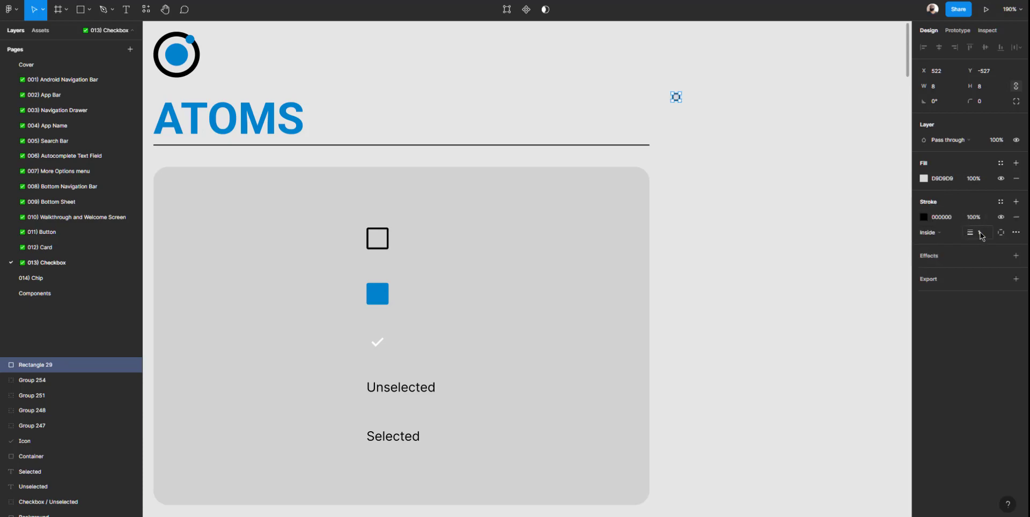
{"action": "left_click", "coordinate": [694, 97]}
{"action": "left_click", "coordinate": [676, 97]}
{"action": "left_click", "coordinate": [694, 90]}
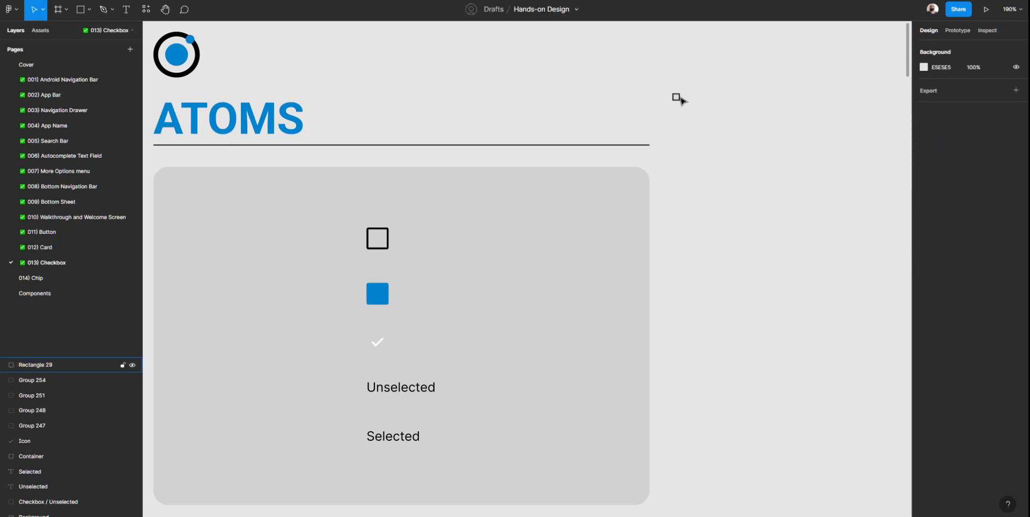
Duplicate the 8 × 8 square to its right and resize the copy to 16 × 16
{"action": "left_click", "coordinate": [677, 97]}
{"action": "left_click_drag", "start_coordinate": [686, 98], "coordinate": [707, 98]}
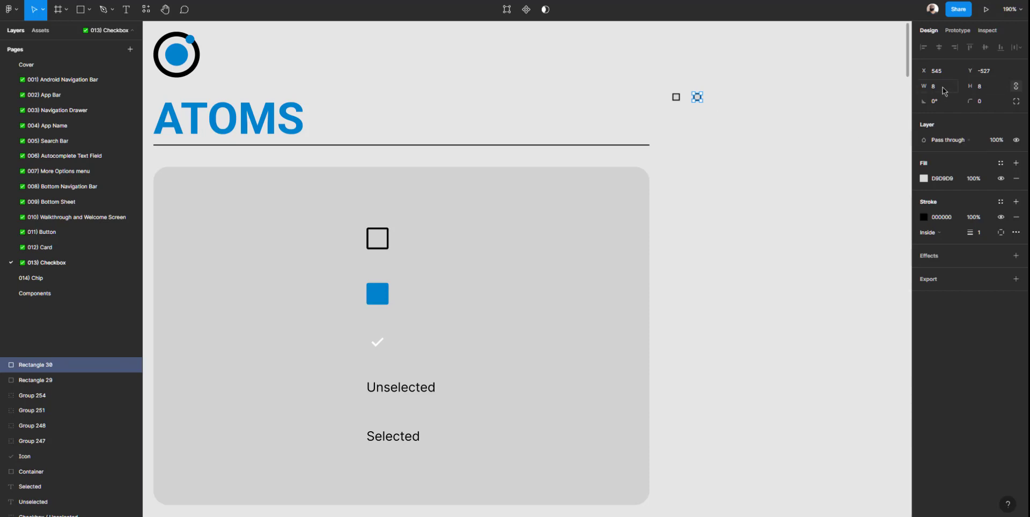
{"action": "type", "text": "16"}
{"action": "key", "text": "Return"}
{"action": "left_click", "coordinate": [797, 124]}
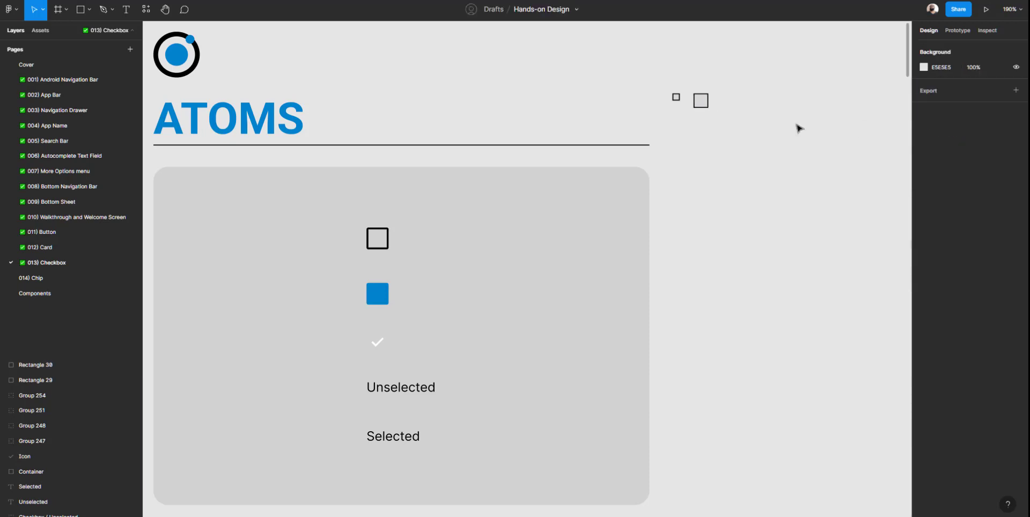
Duplicate the 16 × 16 square to its right and resize the copy to 24 × 24
{"action": "left_click", "coordinate": [701, 102]}
{"action": "left_click_drag", "start_coordinate": [701, 102], "coordinate": [737, 106]}
{"action": "left_click", "coordinate": [943, 87]}
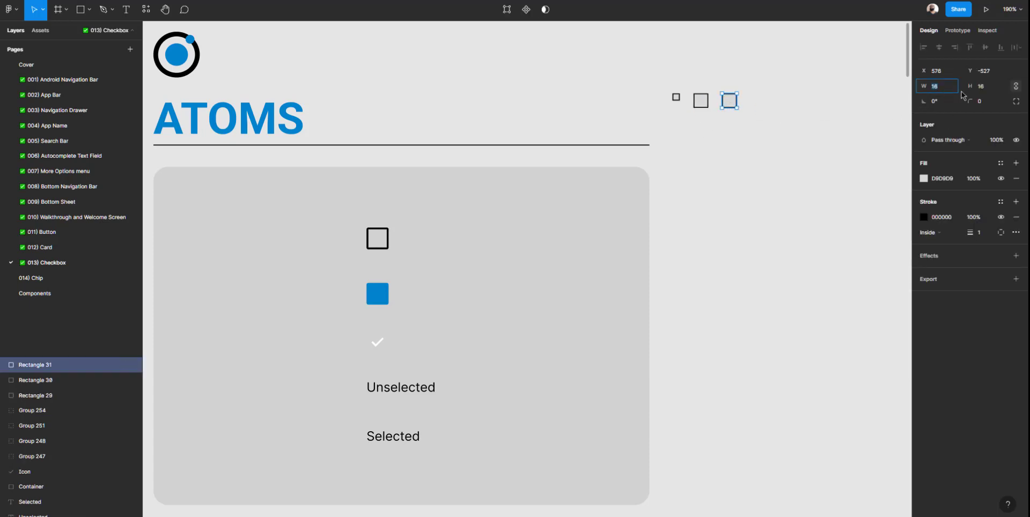
{"action": "type", "text": "24"}
{"action": "key", "text": "Return"}
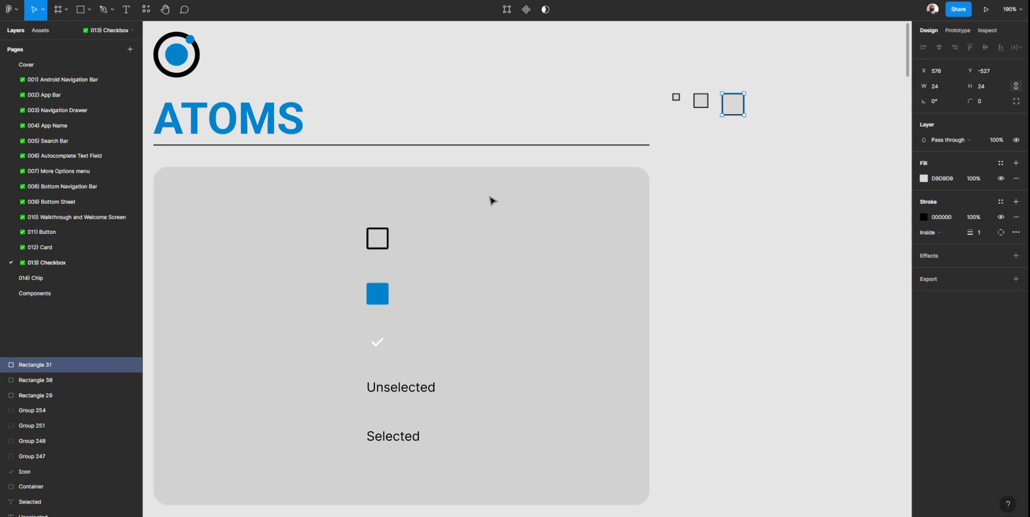
{"action": "double_click", "coordinate": [380, 241]}
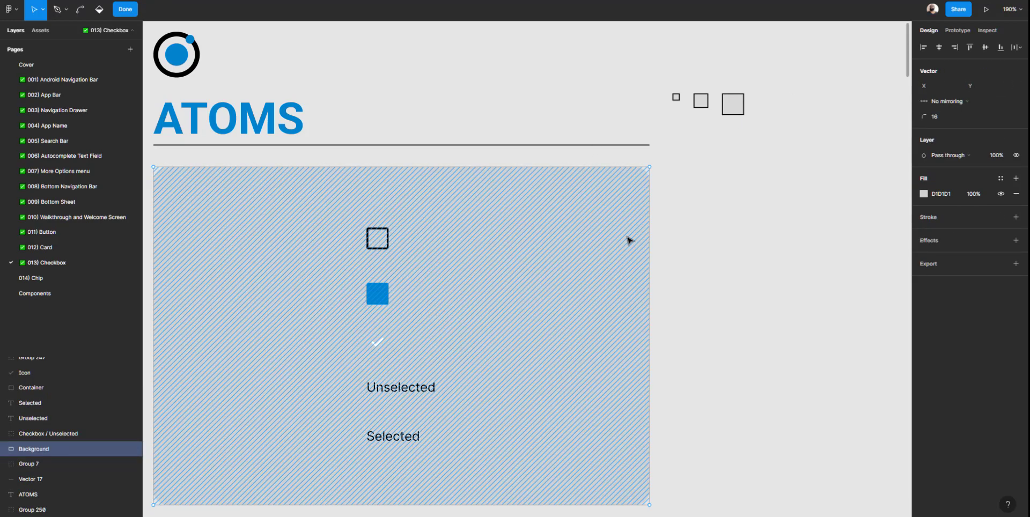
{"action": "key", "text": "Escape"}
{"action": "left_click", "coordinate": [676, 214]}
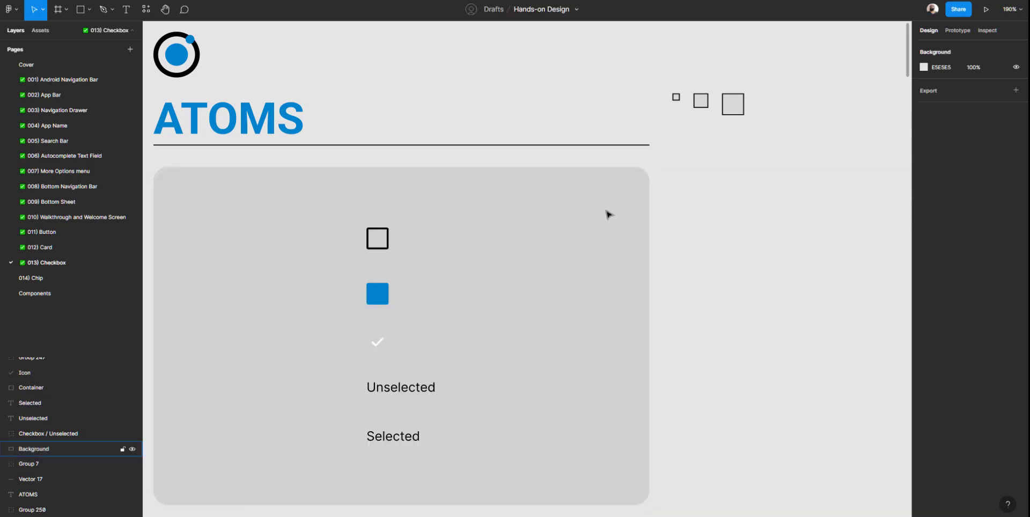
Lock the grey Background panel behind the checkbox elements
{"action": "left_click", "coordinate": [609, 214]}
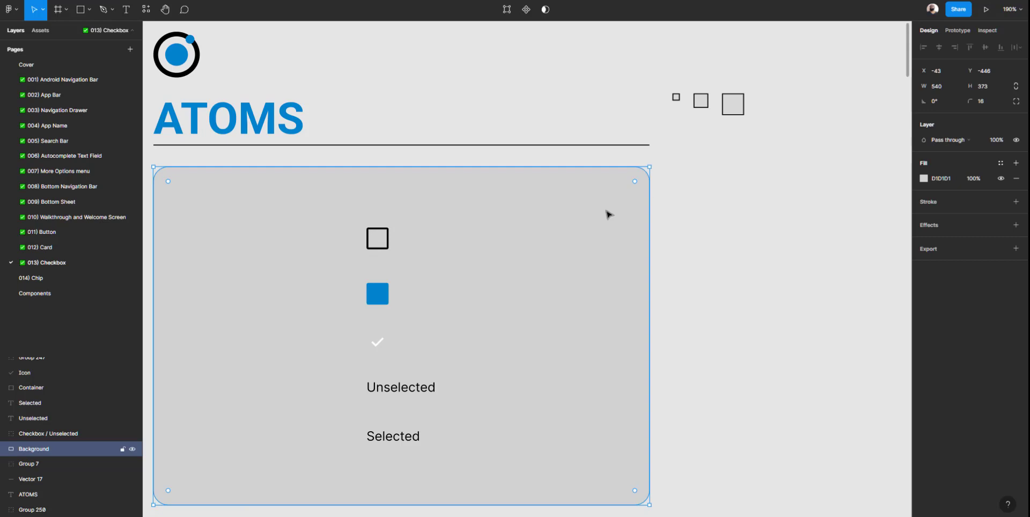
{"action": "left_click", "coordinate": [123, 450]}
{"action": "left_click", "coordinate": [708, 247]}
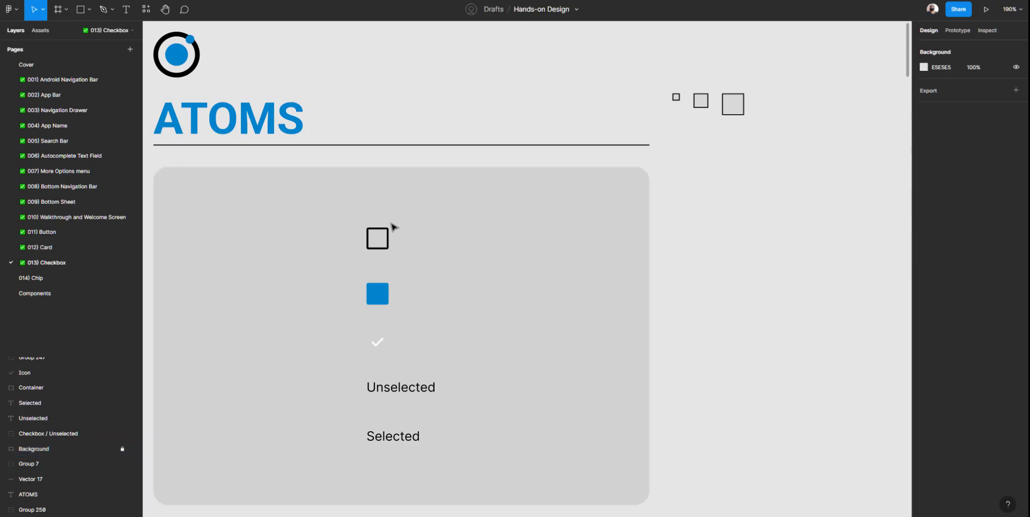
Check the unselected checkbox's stroke and set the 24 × 24 square's stroke width to 2
{"action": "left_click", "coordinate": [380, 249]}
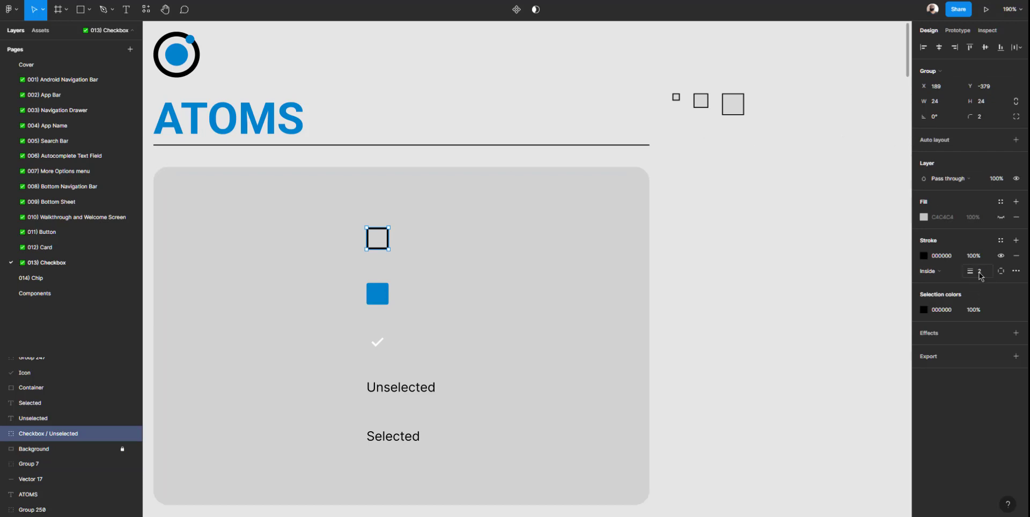
{"action": "left_click", "coordinate": [754, 167]}
{"action": "left_click", "coordinate": [731, 104]}
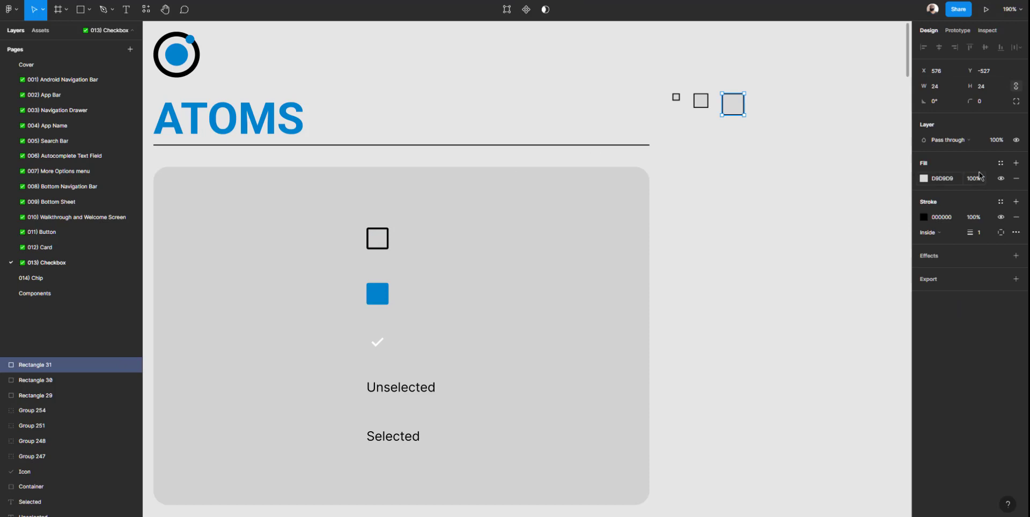
{"action": "left_click", "coordinate": [982, 233]}
{"action": "type", "text": "2"}
{"action": "key", "text": "Return"}
{"action": "key", "text": "Escape"}
Check the unselected checkbox's corner radius and set the 24 × 24 square's corner radius to 2
{"action": "left_click", "coordinate": [388, 239]}
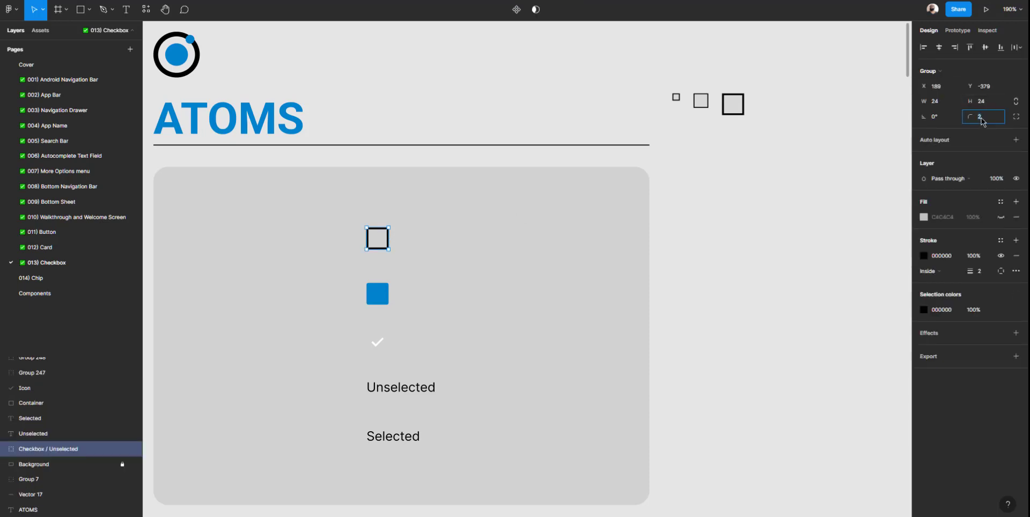
{"action": "left_click", "coordinate": [740, 111]}
{"action": "left_click", "coordinate": [983, 102]}
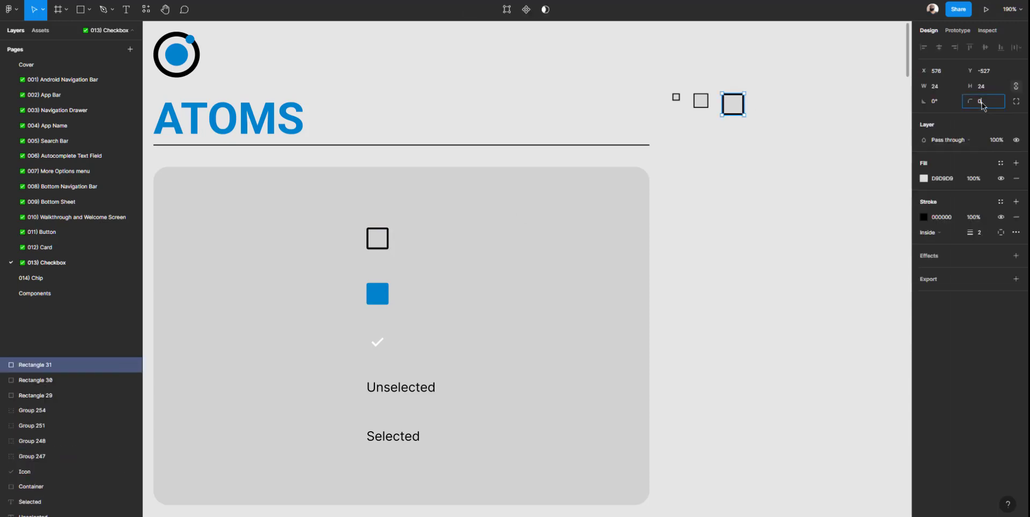
{"action": "type", "text": "2"}
{"action": "left_click", "coordinate": [722, 128]}
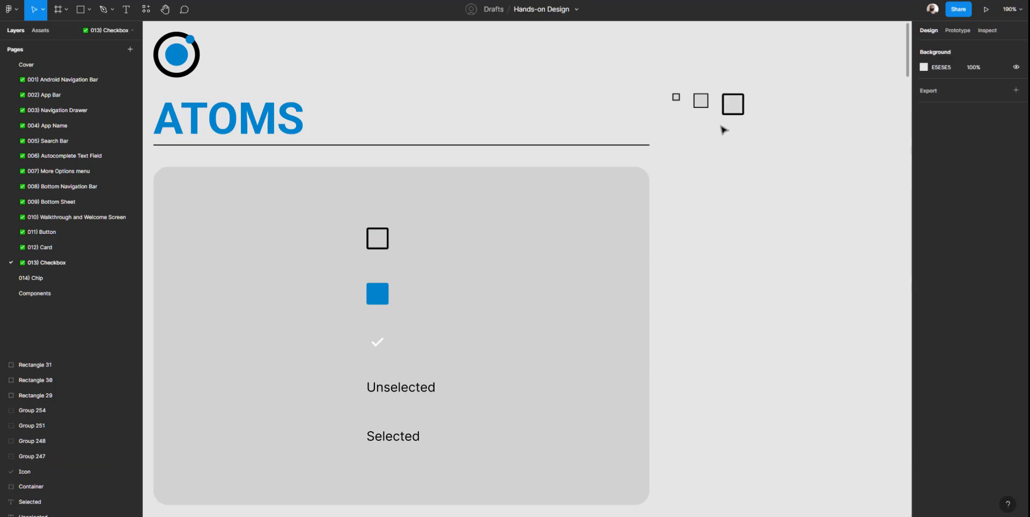
Duplicate the rounded 24 × 24 square to its right and resize the copy to 32 × 32
{"action": "left_click", "coordinate": [730, 109]}
{"action": "left_click", "coordinate": [738, 150]}
{"action": "left_click", "coordinate": [735, 111]}
{"action": "left_click_drag", "start_coordinate": [740, 107], "coordinate": [770, 106]}
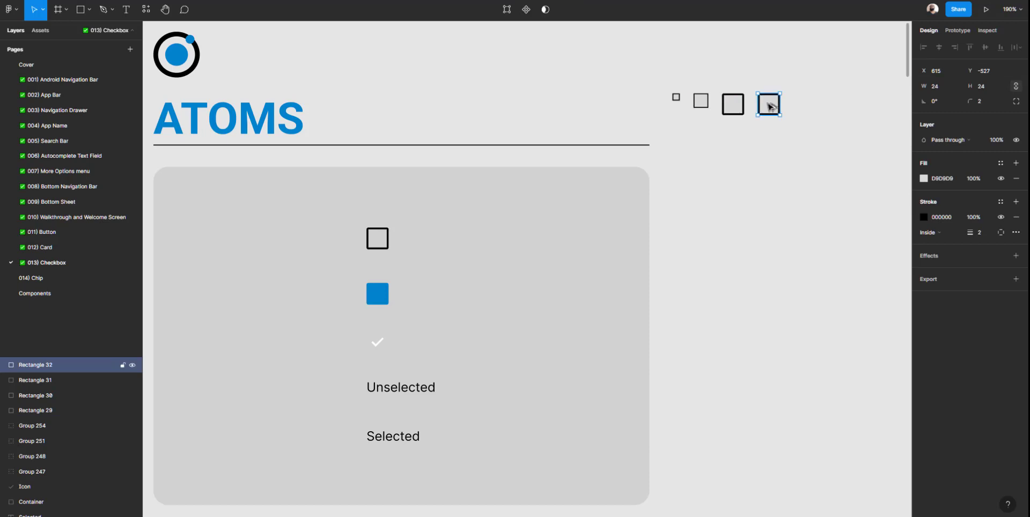
{"action": "left_click", "coordinate": [948, 89]}
{"action": "type", "text": "32"}
{"action": "key", "text": "Return"}
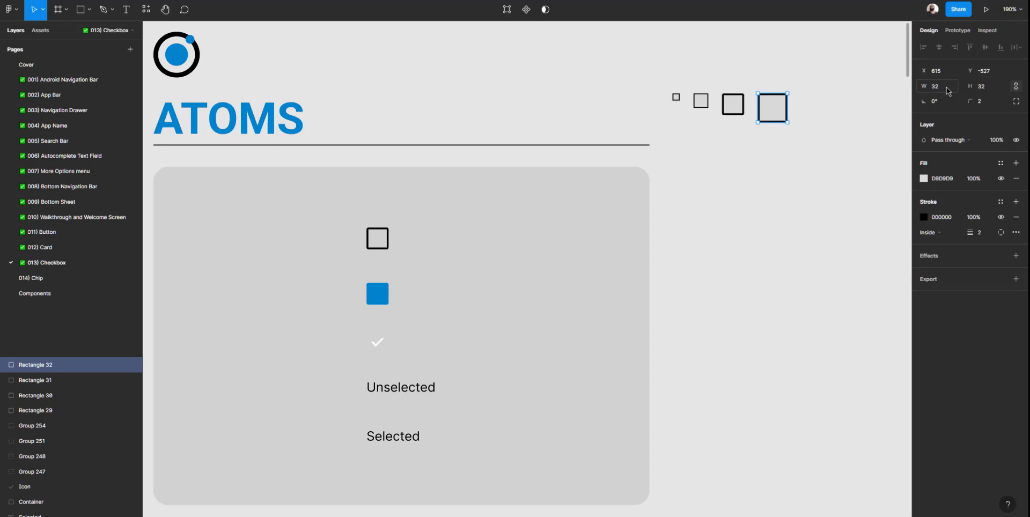
{"action": "left_click", "coordinate": [827, 99]}
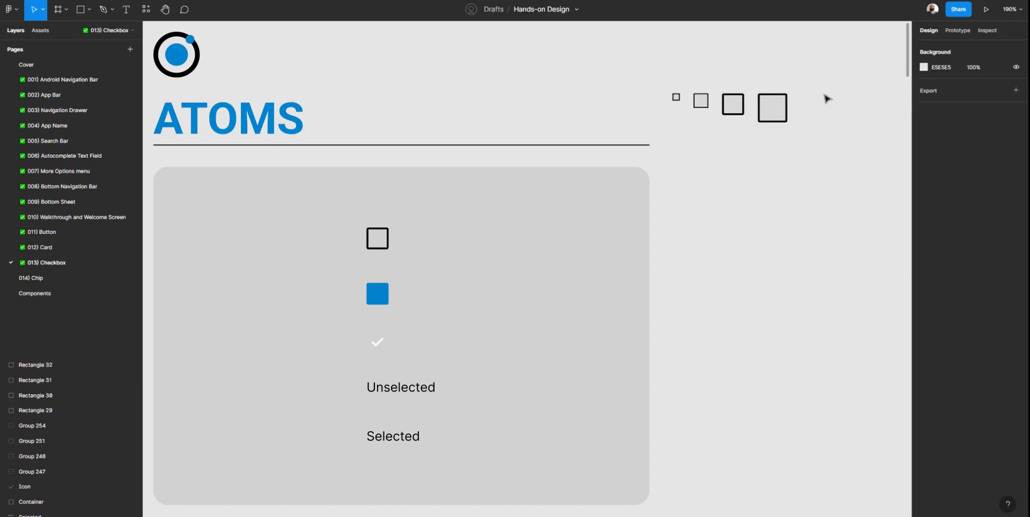
Compare the dimensions of the four sample squares beside the ATOMS heading, from smallest to largest
{"action": "left_click", "coordinate": [772, 107]}
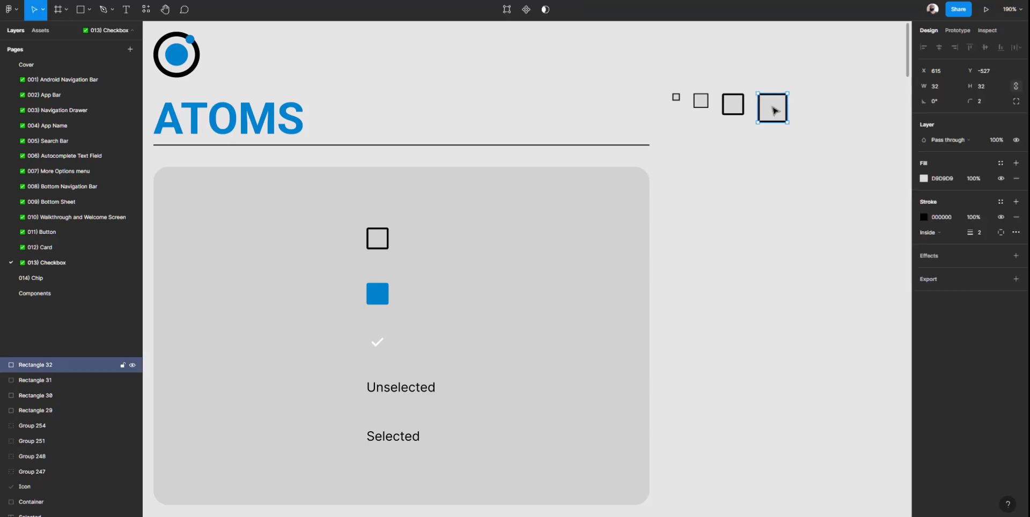
{"action": "left_click", "coordinate": [676, 97]}
{"action": "left_click", "coordinate": [701, 102]}
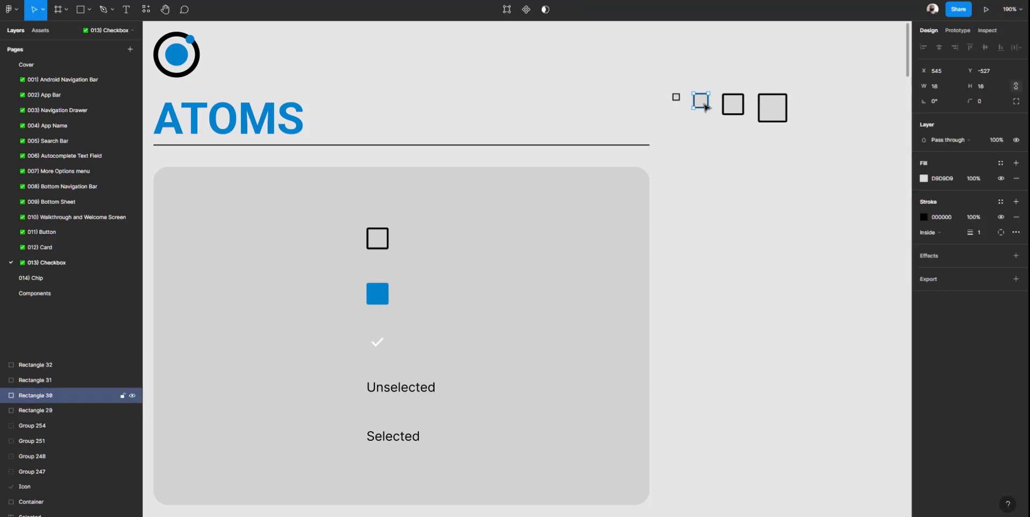
{"action": "left_click", "coordinate": [735, 108]}
{"action": "left_click", "coordinate": [768, 112]}
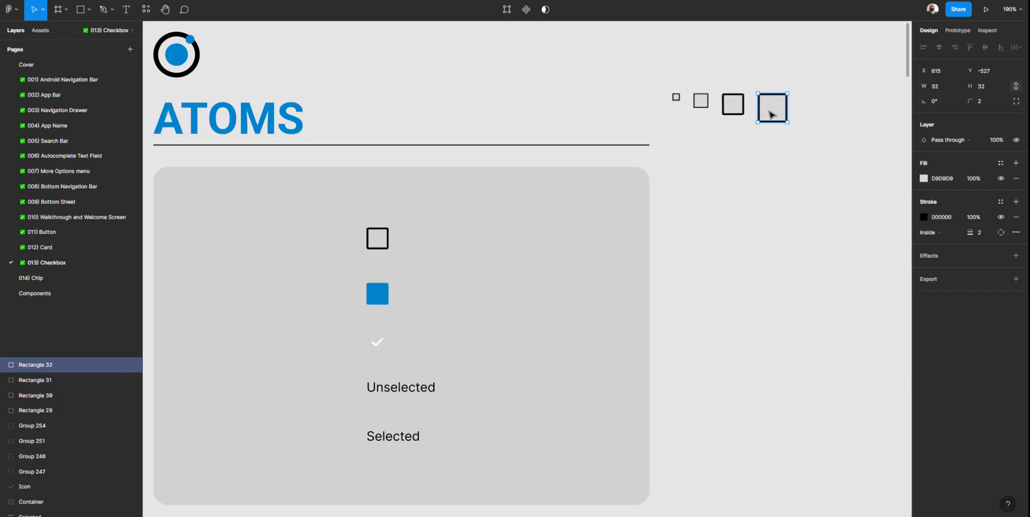
{"action": "left_click", "coordinate": [760, 146]}
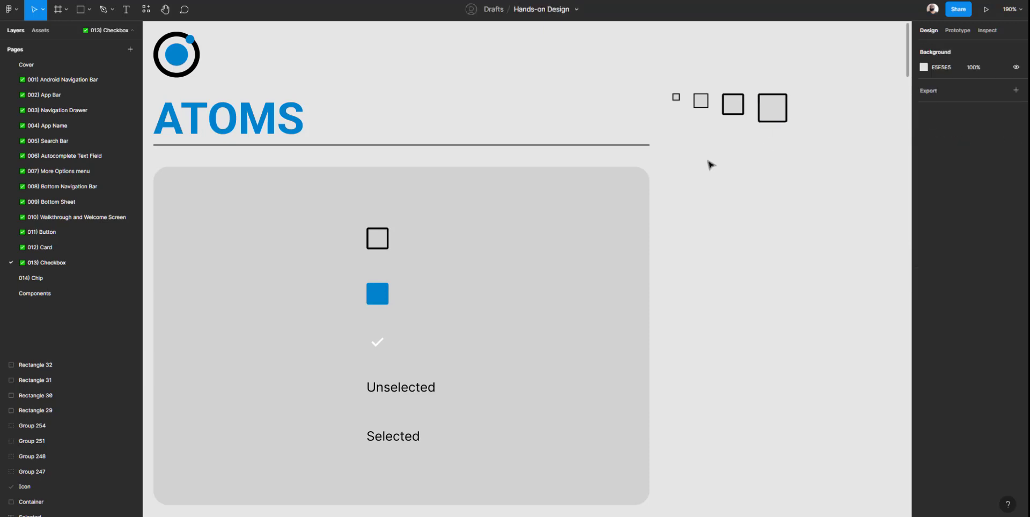
Draw a rectangle below the row of sample squares and size it to 24 × 24
{"action": "key", "text": "r"}
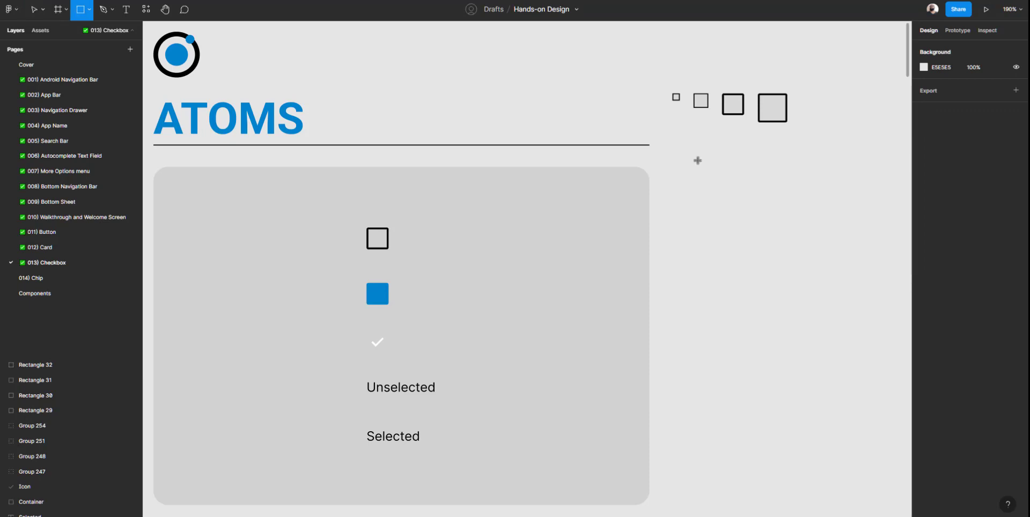
{"action": "left_click_drag", "start_coordinate": [694, 160], "coordinate": [800, 244]}
{"action": "mouse_move", "coordinate": [787, 302]}
{"action": "left_mouse_down"}
{"action": "mouse_move", "coordinate": [765, 328]}
{"action": "mouse_move", "coordinate": [751, 319]}
{"action": "left_mouse_up"}
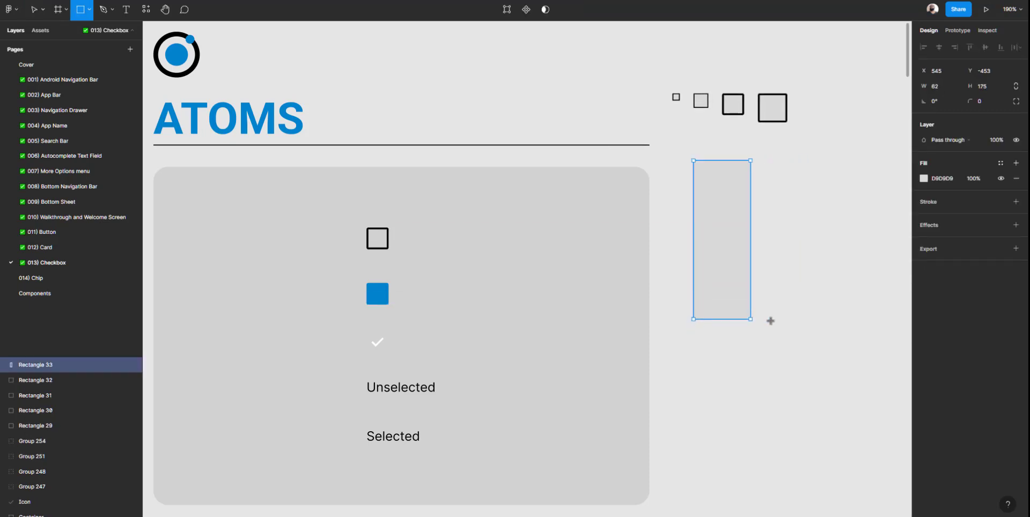
{"action": "left_click", "coordinate": [940, 88]}
{"action": "type", "text": "24"}
{"action": "key", "text": "Tab"}
{"action": "type", "text": "24"}
{"action": "key", "text": "Tab"}
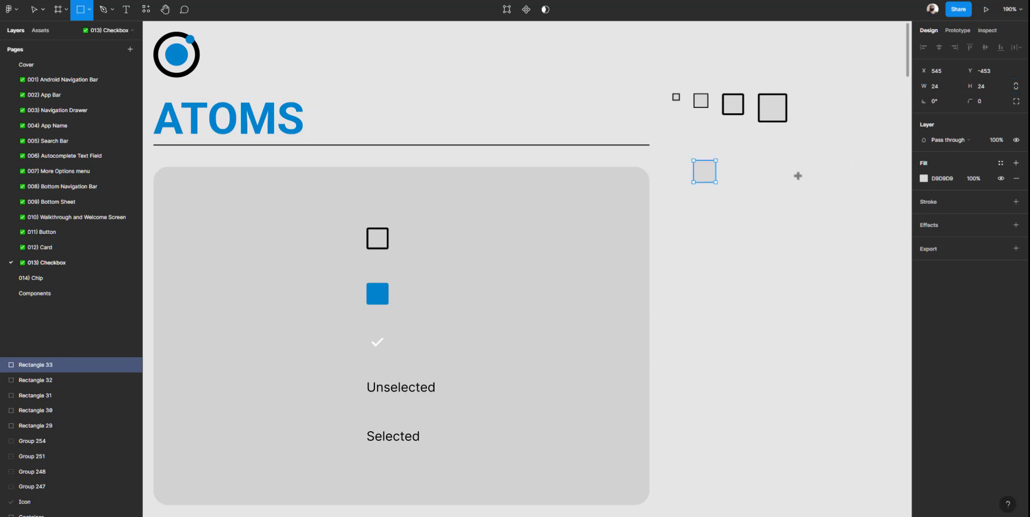
{"action": "key", "text": "Escape"}
{"action": "key", "text": "Escape"}
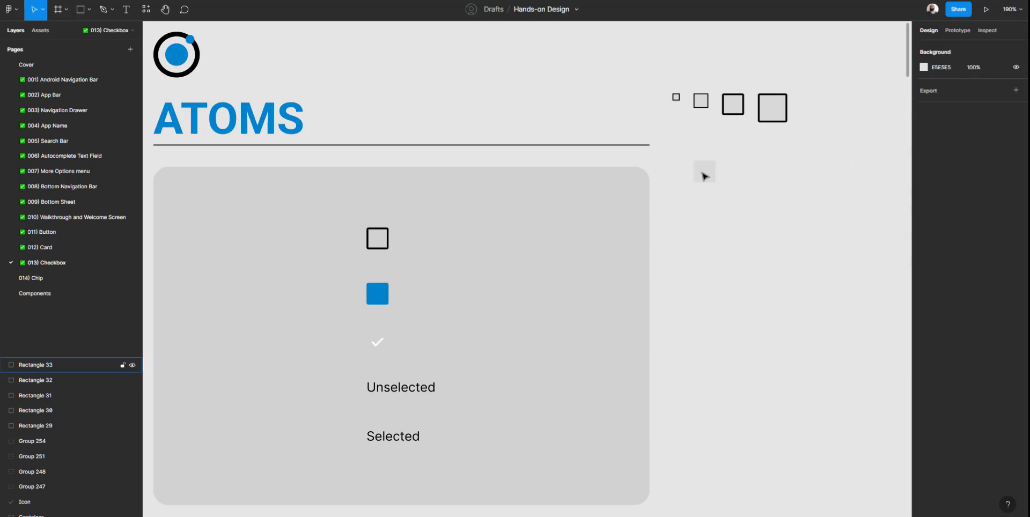
Set the corner radius of the new 24 × 24 square below the samples to 2
{"action": "left_click", "coordinate": [703, 172]}
{"action": "left_click", "coordinate": [985, 105]}
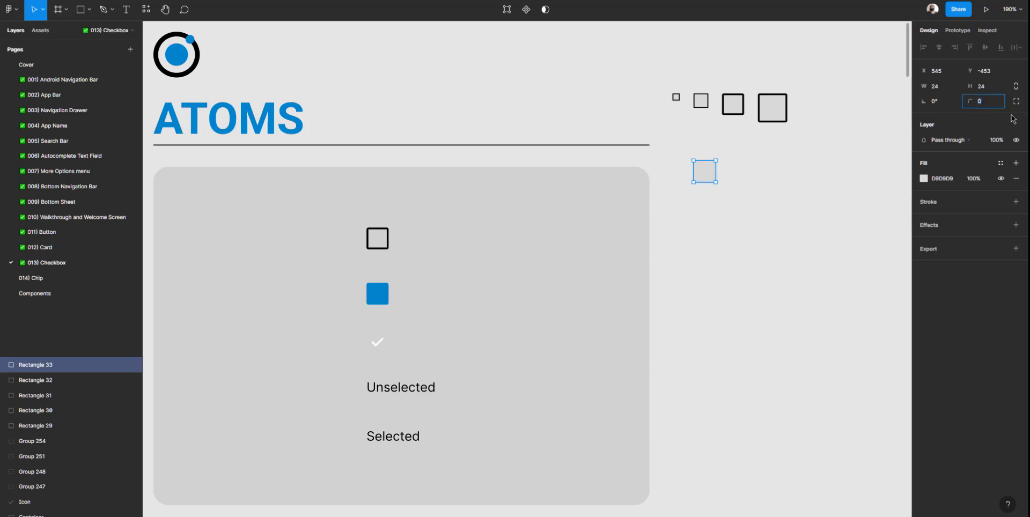
{"action": "type", "text": "2"}
{"action": "key", "text": "Return"}
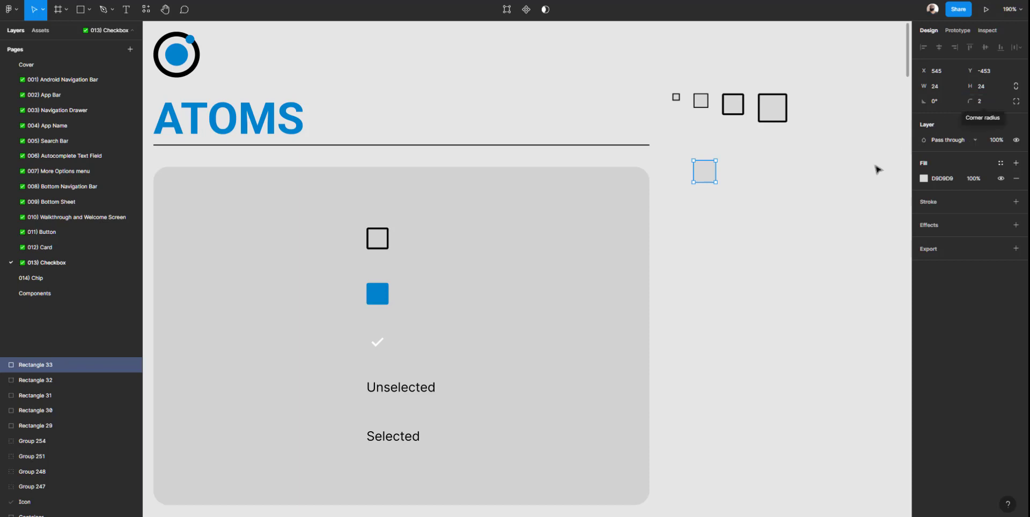
Add a black inside stroke with a width of 2 to the new 24 × 24 square
{"action": "left_click", "coordinate": [931, 205]}
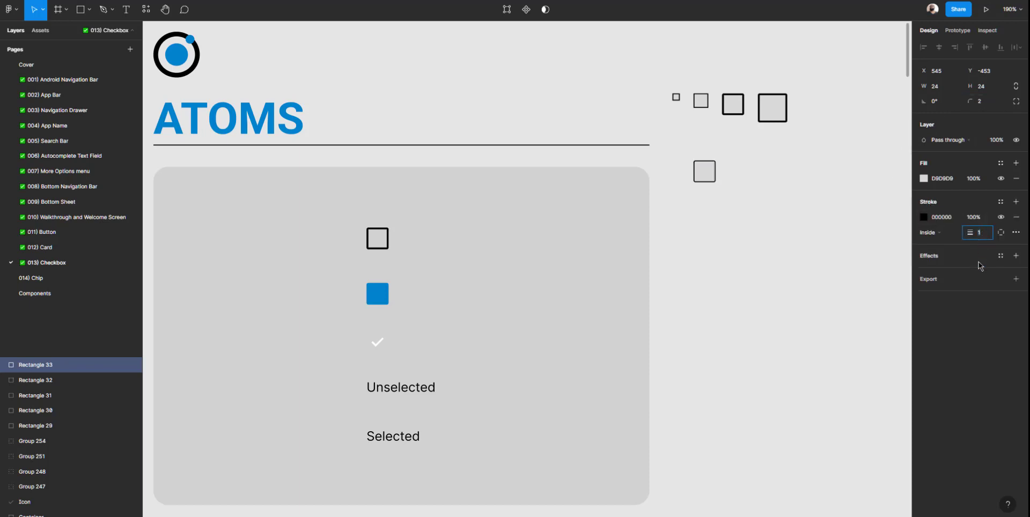
{"action": "type", "text": "2"}
{"action": "key", "text": "Return"}
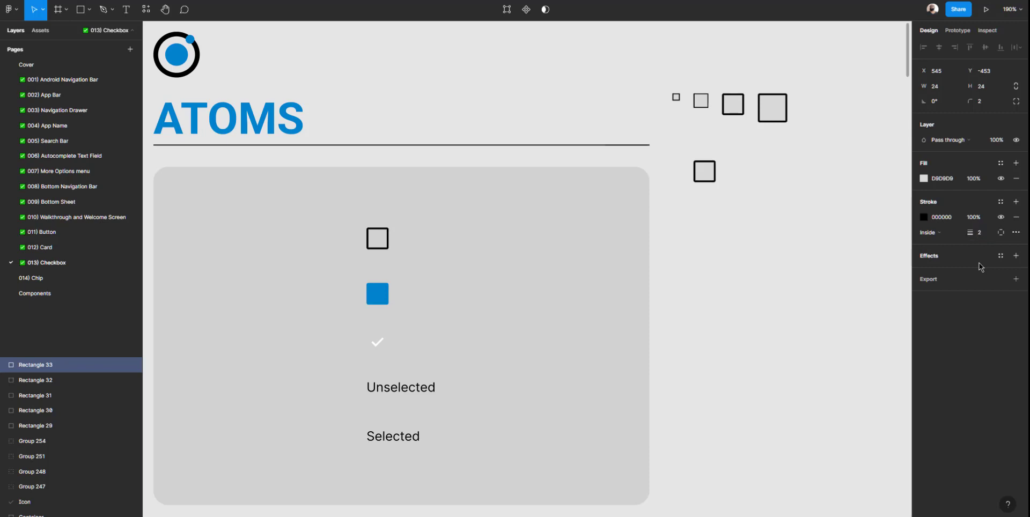
{"action": "left_click", "coordinate": [762, 202]}
{"action": "left_click_drag", "start_coordinate": [649, 70], "coordinate": [798, 129]}
{"action": "left_click", "coordinate": [782, 161]}
{"action": "scroll", "coordinate": [744, 169], "scroll_direction": "right", "scroll_amount": 2}
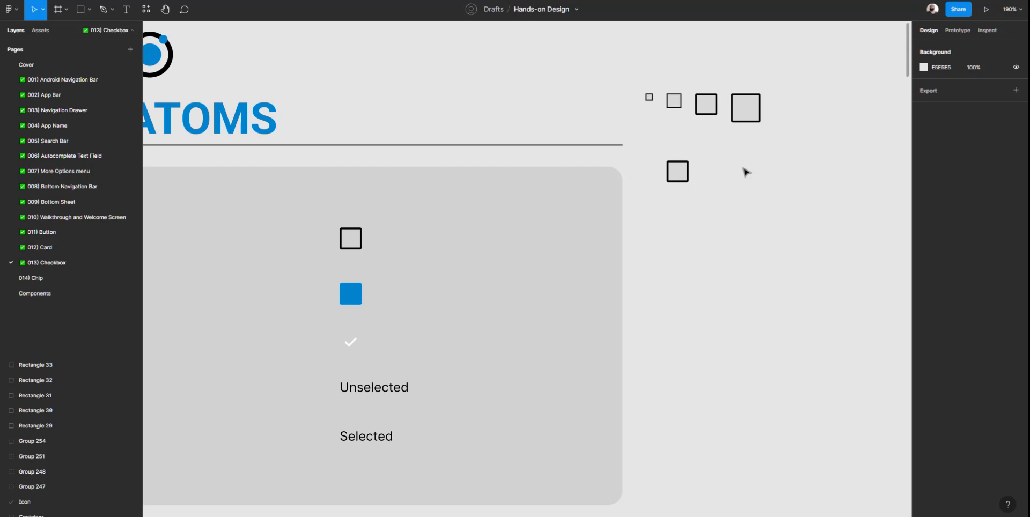
Remove the grey fill from the new 24 × 24 square, leaving only its stroke
{"action": "left_click", "coordinate": [682, 174]}
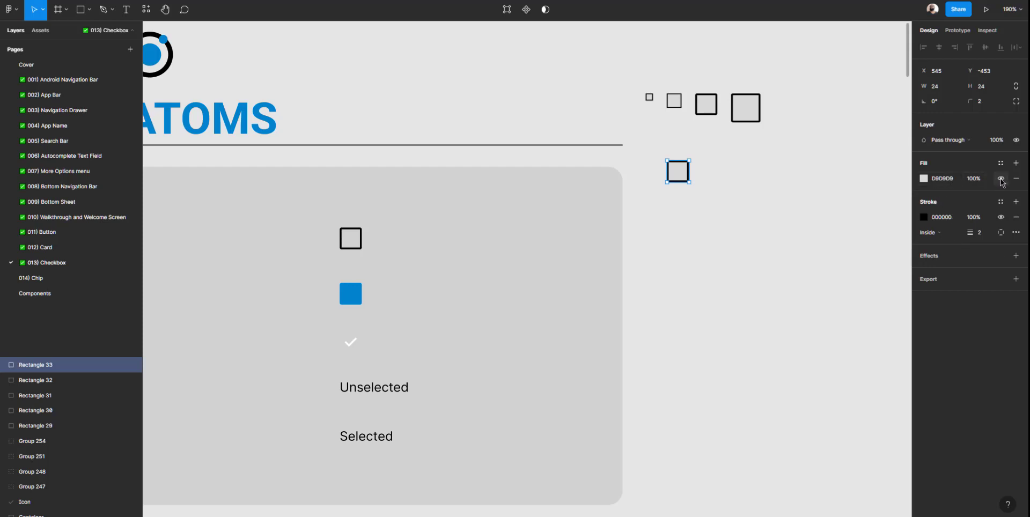
{"action": "left_click", "coordinate": [1001, 178]}
{"action": "left_click", "coordinate": [1001, 180]}
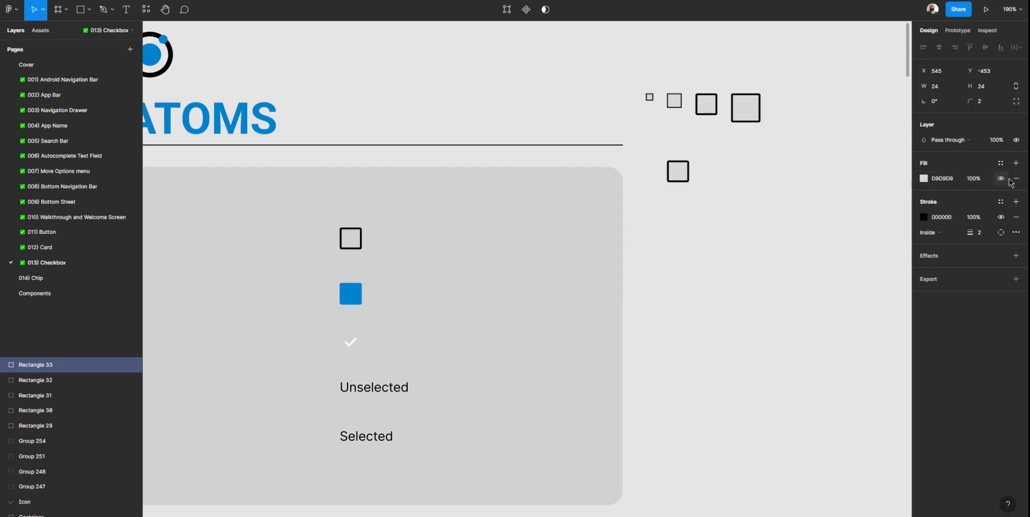
{"action": "left_click", "coordinate": [1016, 182]}
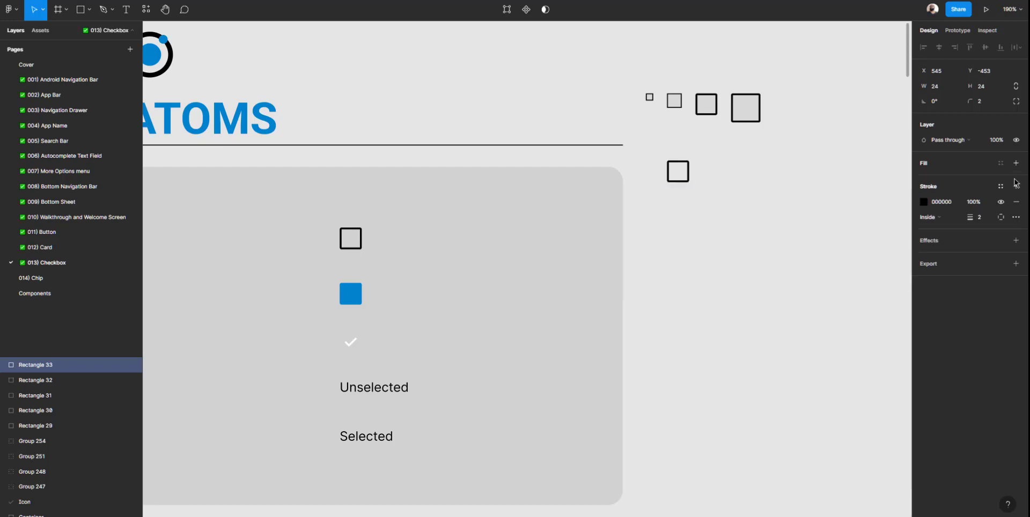
{"action": "left_click", "coordinate": [799, 189]}
Rename the unfilled 24 × 24 square's layer as Checkbox
{"action": "left_click", "coordinate": [689, 182]}
{"action": "double_click", "coordinate": [38, 367]}
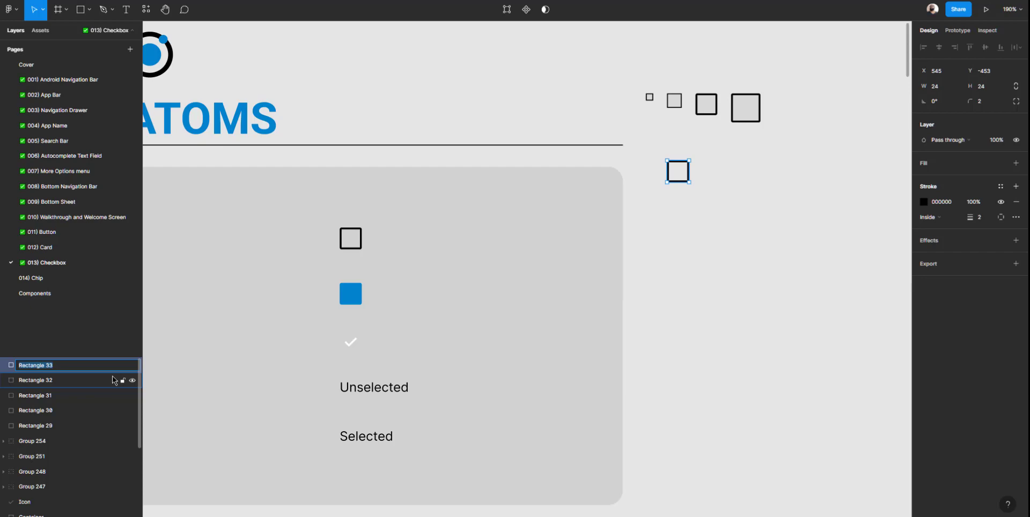
{"action": "type", "text": "Checkbox"}
{"action": "key", "text": "Return"}
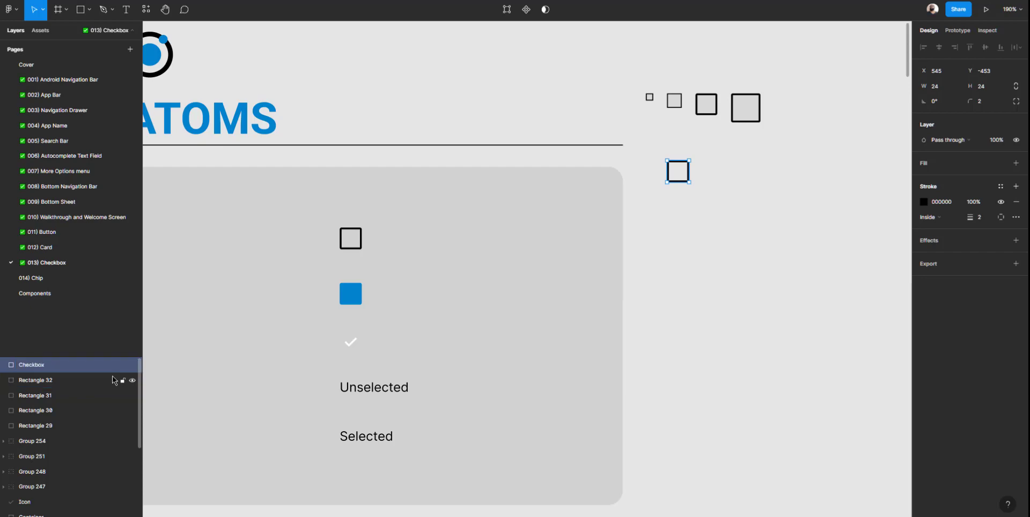
{"action": "left_click", "coordinate": [708, 239]}
Duplicate the Checkbox square and place the copy directly below the original, at Y -411
{"action": "left_click", "coordinate": [690, 180]}
{"action": "left_click", "coordinate": [684, 200]}
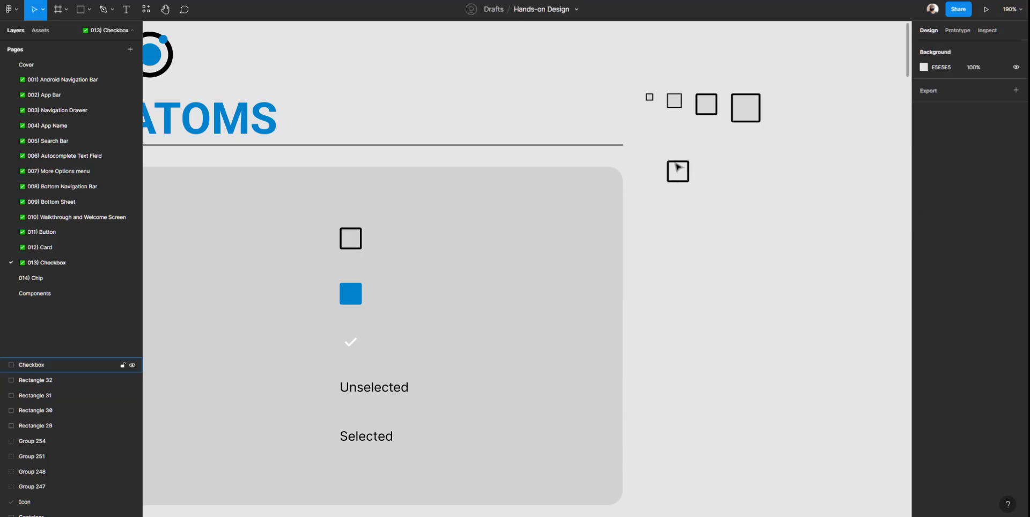
{"action": "left_click", "coordinate": [678, 168]}
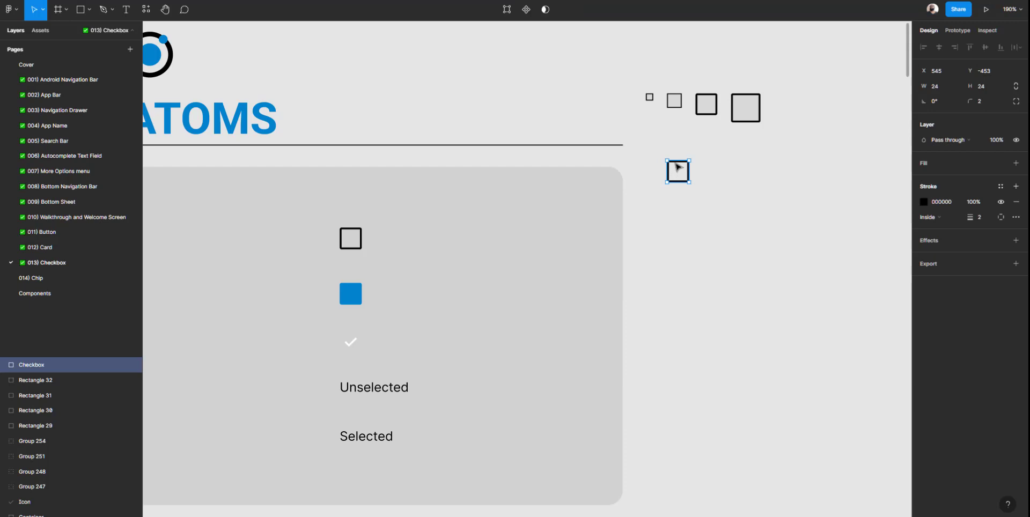
{"action": "key", "text": "ctrl+d"}
{"action": "left_click", "coordinate": [727, 181]}
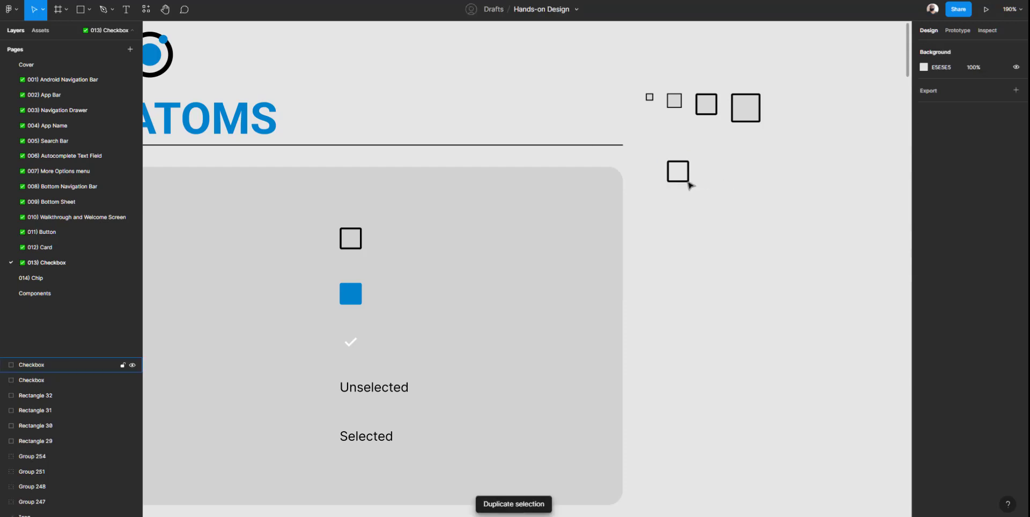
{"action": "left_click", "coordinate": [685, 179]}
{"action": "left_click_drag", "start_coordinate": [690, 191], "coordinate": [700, 228]}
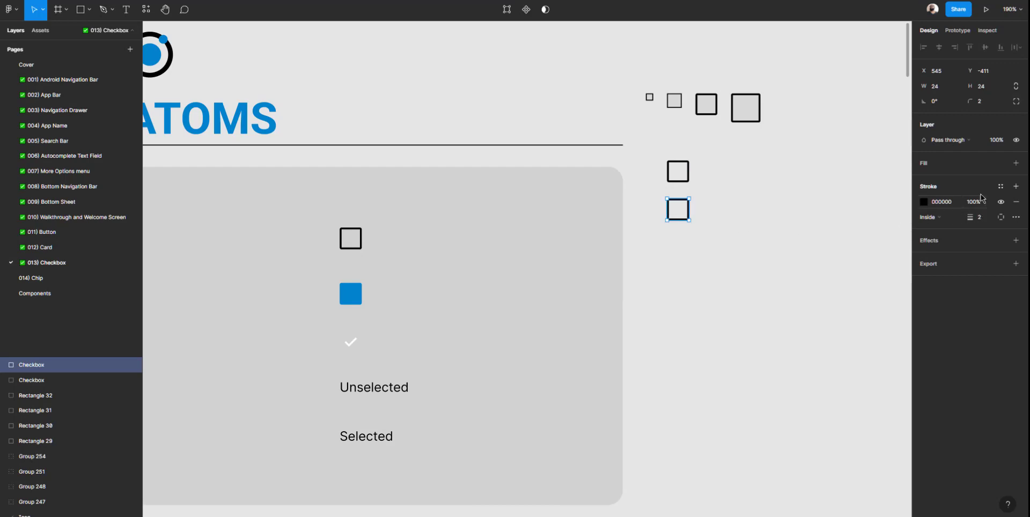
Add a fill to the lower Checkbox copy and sample the blue 0083CD from the existing selected checkbox
{"action": "left_click", "coordinate": [927, 166]}
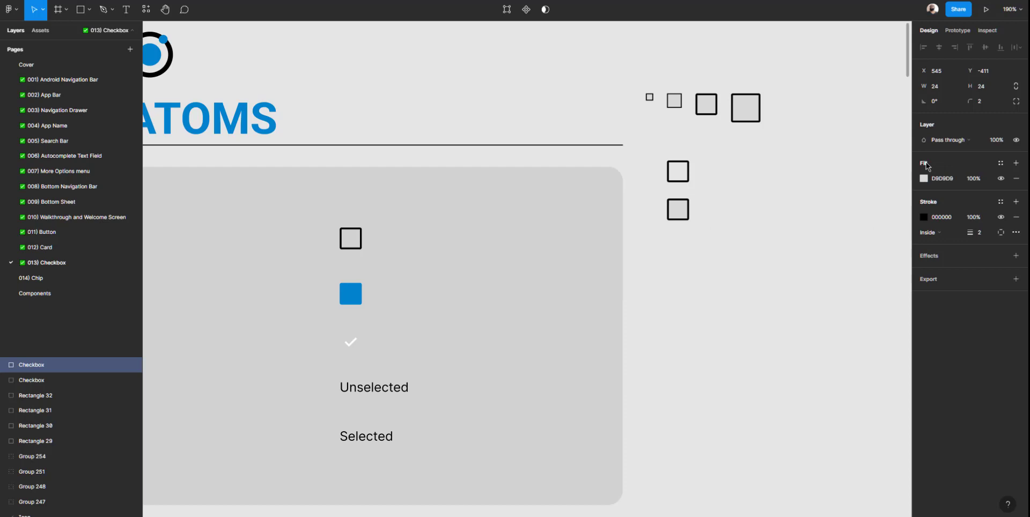
{"action": "left_click", "coordinate": [924, 178]}
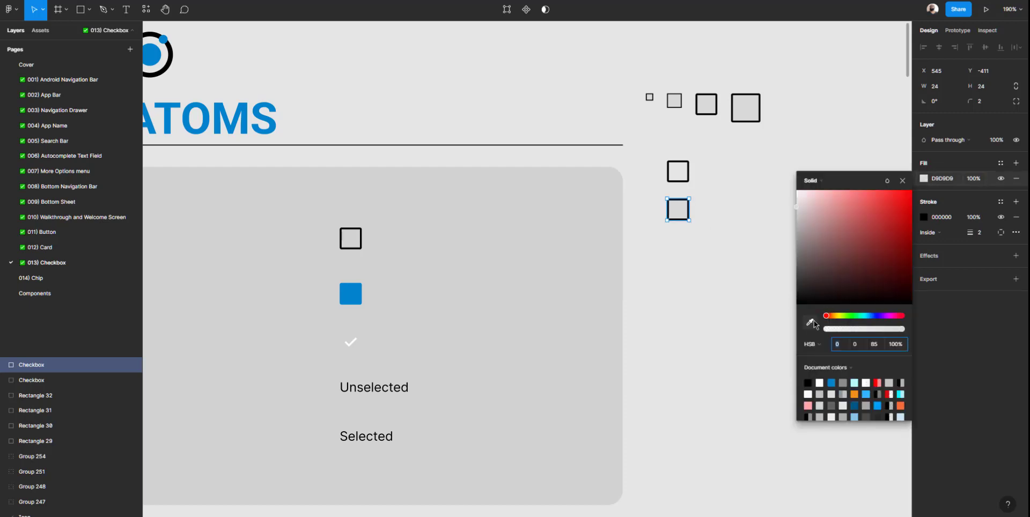
{"action": "left_click", "coordinate": [810, 322]}
{"action": "left_click", "coordinate": [349, 290]}
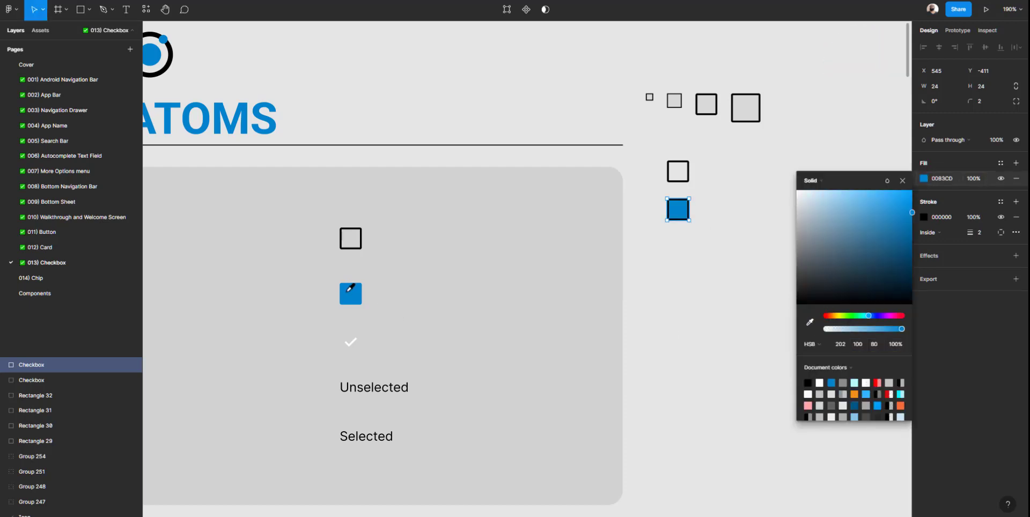
{"action": "left_click", "coordinate": [949, 181]}
{"action": "left_click", "coordinate": [696, 230]}
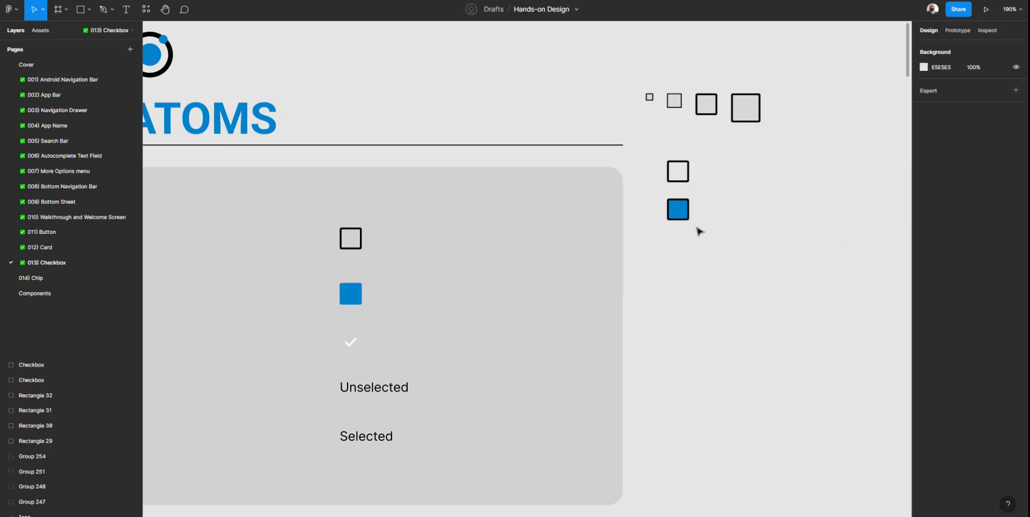
Remove the black stroke from the blue Checkbox square
{"action": "left_click", "coordinate": [680, 213]}
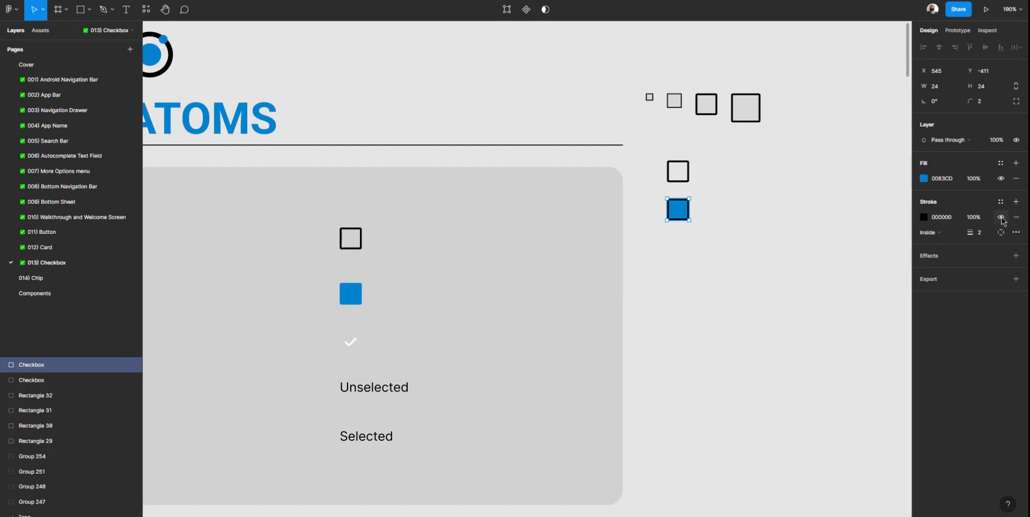
{"action": "left_click", "coordinate": [1002, 217]}
{"action": "left_click", "coordinate": [1001, 218]}
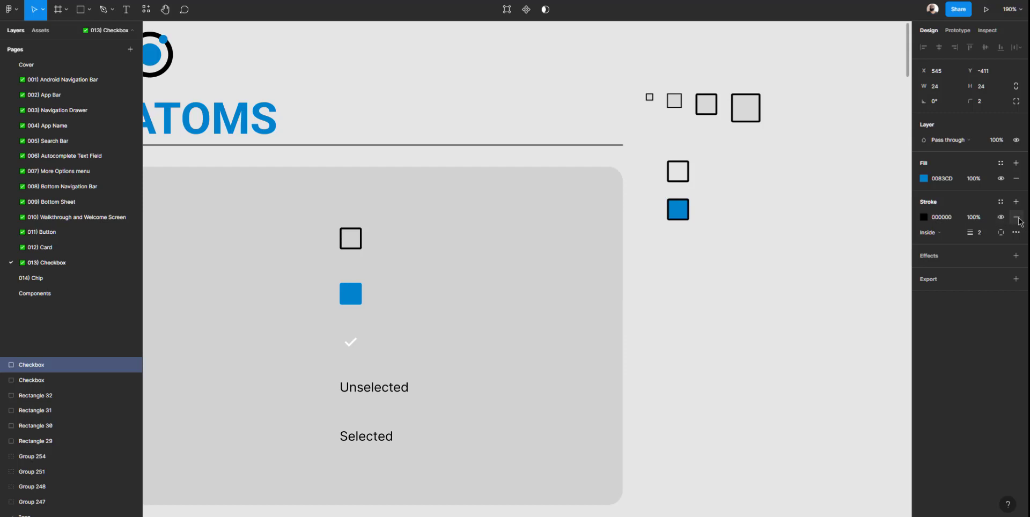
{"action": "left_click", "coordinate": [1017, 217]}
{"action": "left_click", "coordinate": [751, 208]}
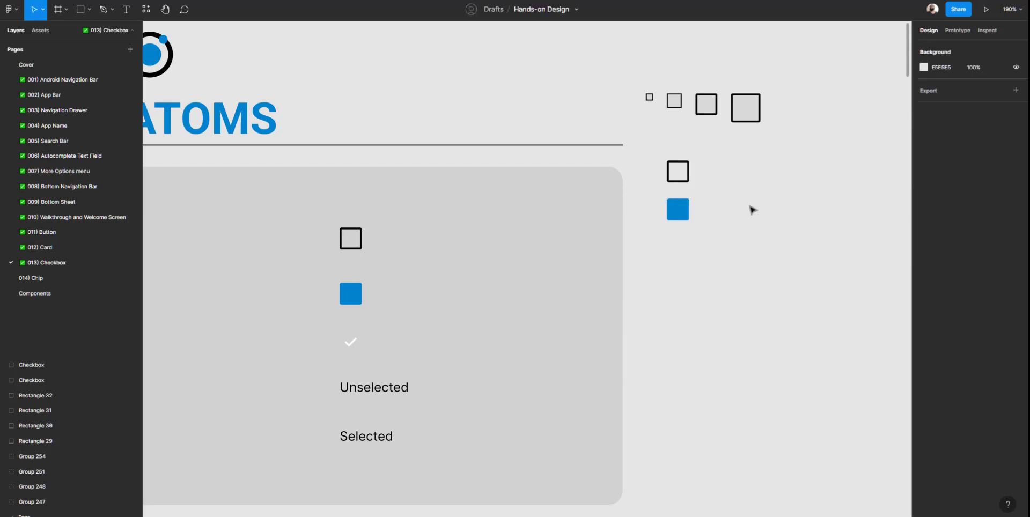
{"action": "left_click", "coordinate": [674, 212]}
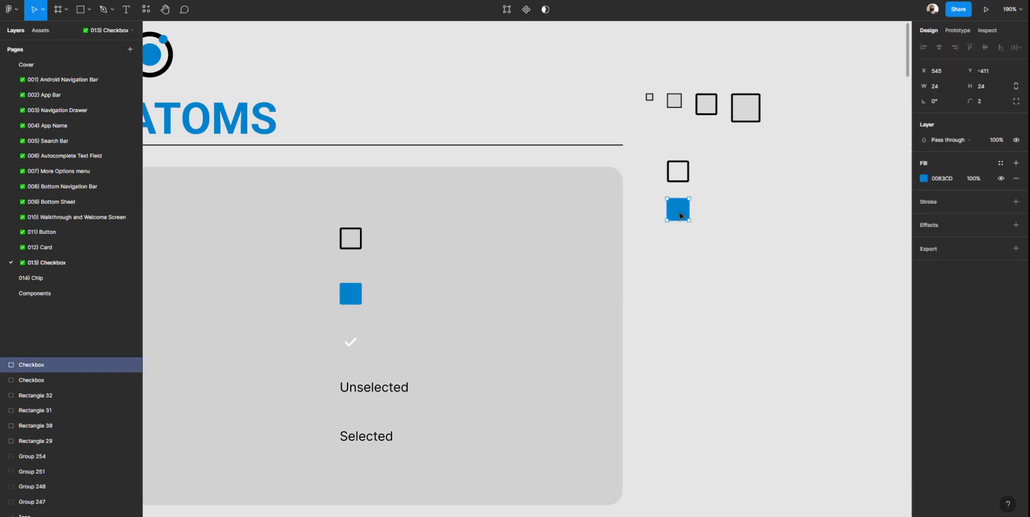
Rename the outlined square's layer as "checkbox / unselected"
{"action": "left_click", "coordinate": [683, 181]}
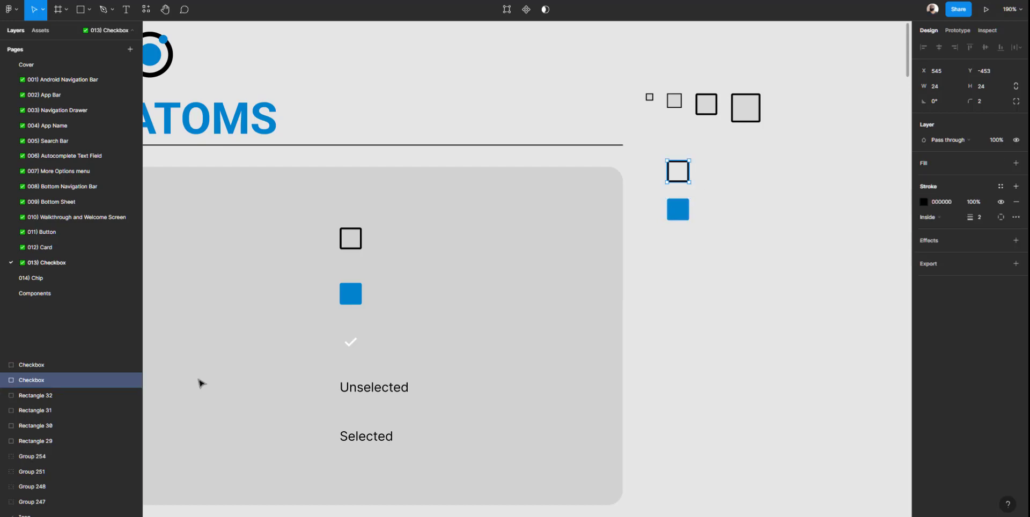
{"action": "double_click", "coordinate": [33, 381]}
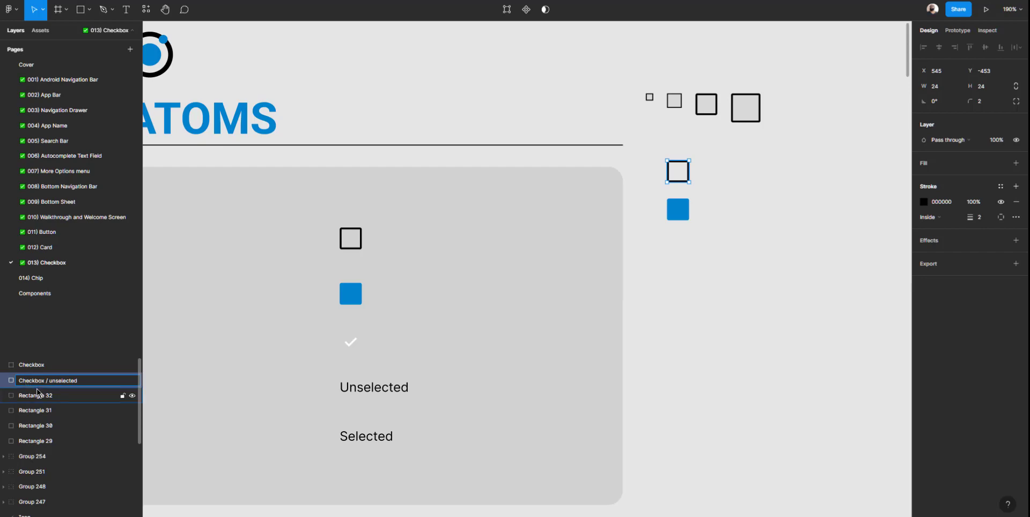
{"action": "key", "text": "BackSpace"}
{"action": "type", "text": "c"}
{"action": "left_click", "coordinate": [735, 237]}
Rename the blue square's layer as "checkbox / selected"
{"action": "left_click", "coordinate": [679, 209]}
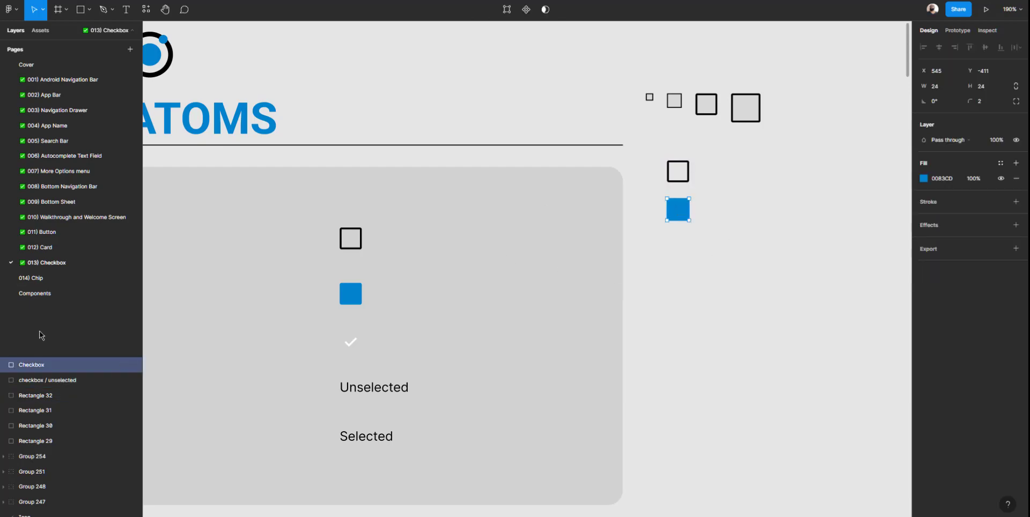
{"action": "double_click", "coordinate": [25, 367]}
{"action": "left_click", "coordinate": [23, 368]}
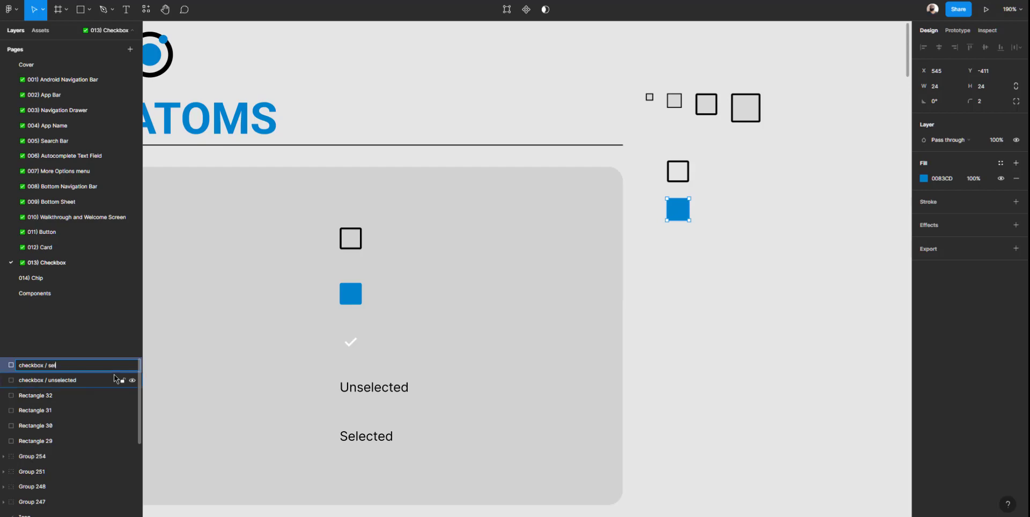
{"action": "key", "text": "Return"}
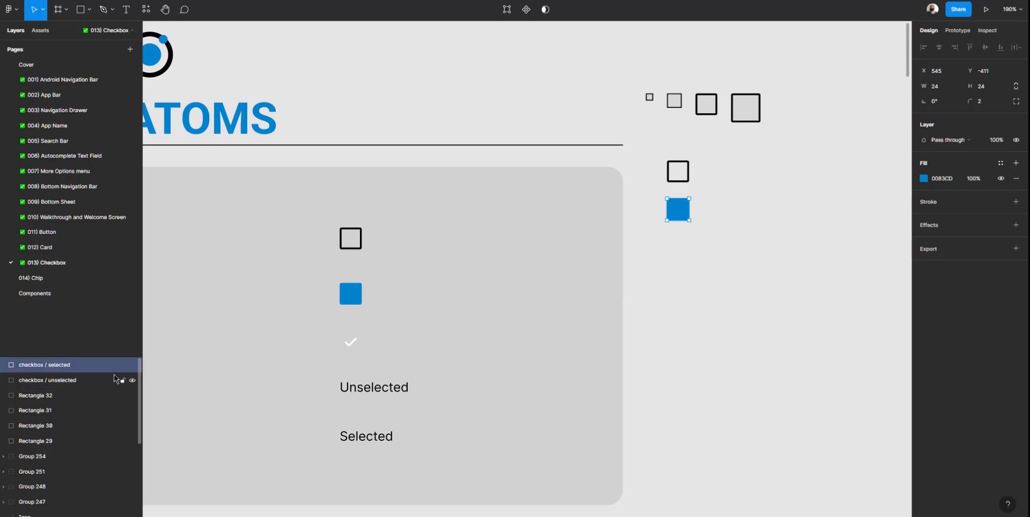
{"action": "left_click", "coordinate": [665, 231]}
Examine the white check icon's dimensions, stroke settings and shape up close
{"action": "left_click", "coordinate": [677, 219]}
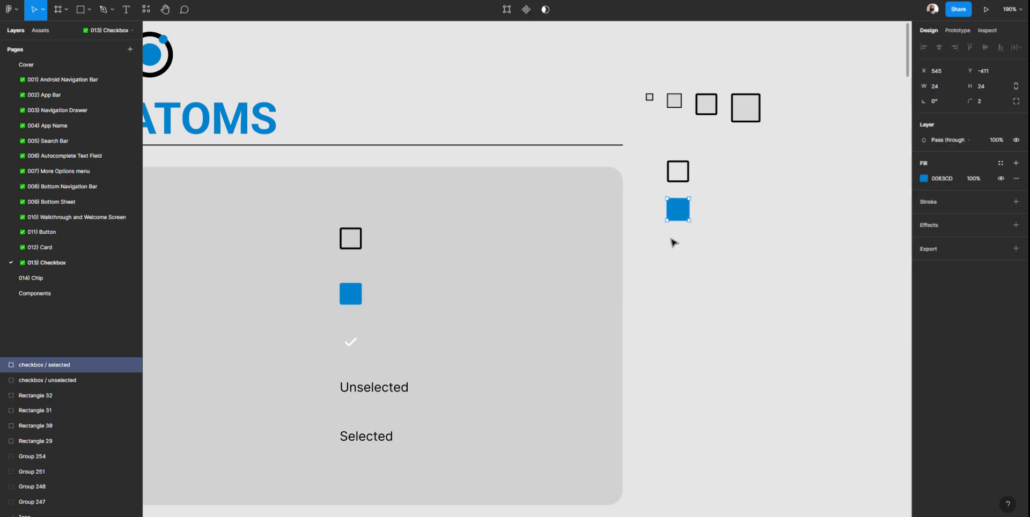
{"action": "left_click", "coordinate": [353, 346]}
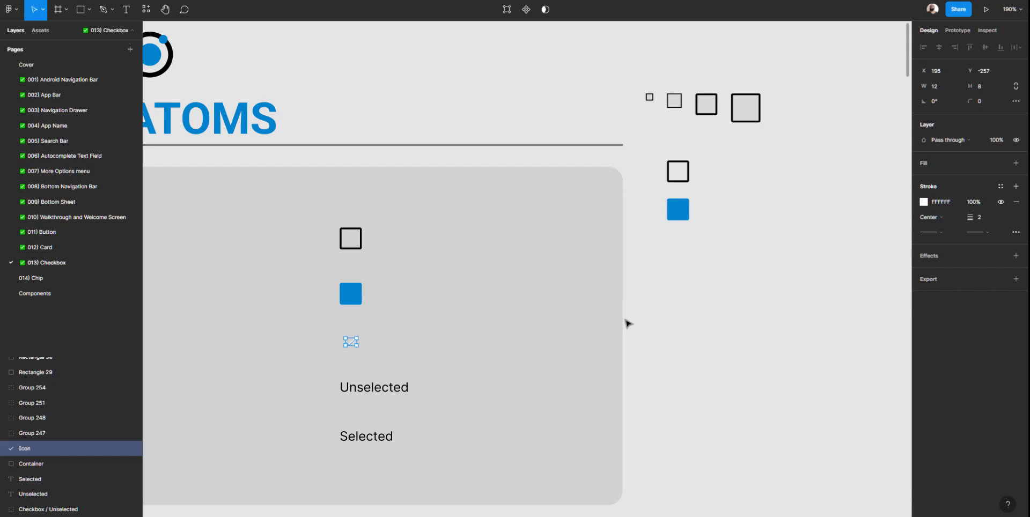
{"action": "key", "text": "Escape"}
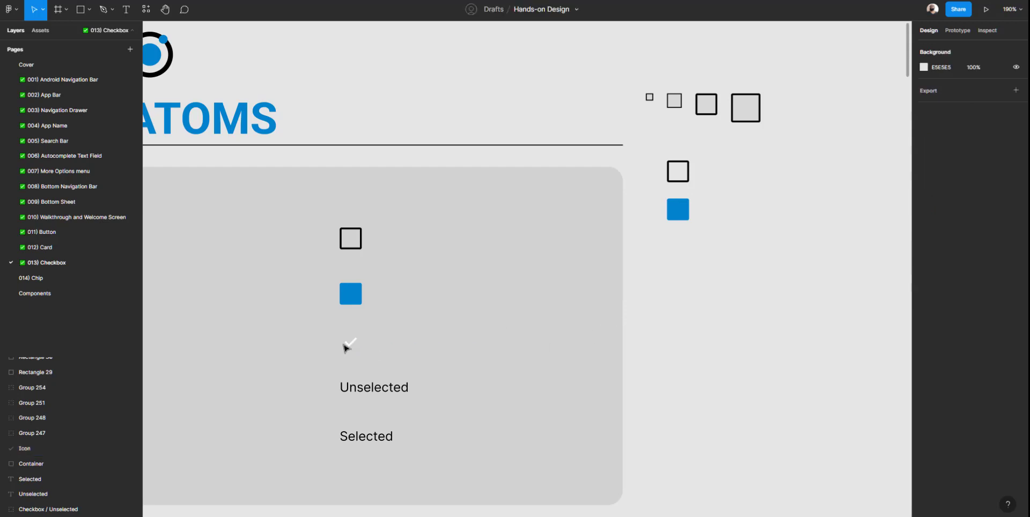
{"action": "scroll", "coordinate": [347, 348], "scroll_direction": "up", "scroll_amount": 10}
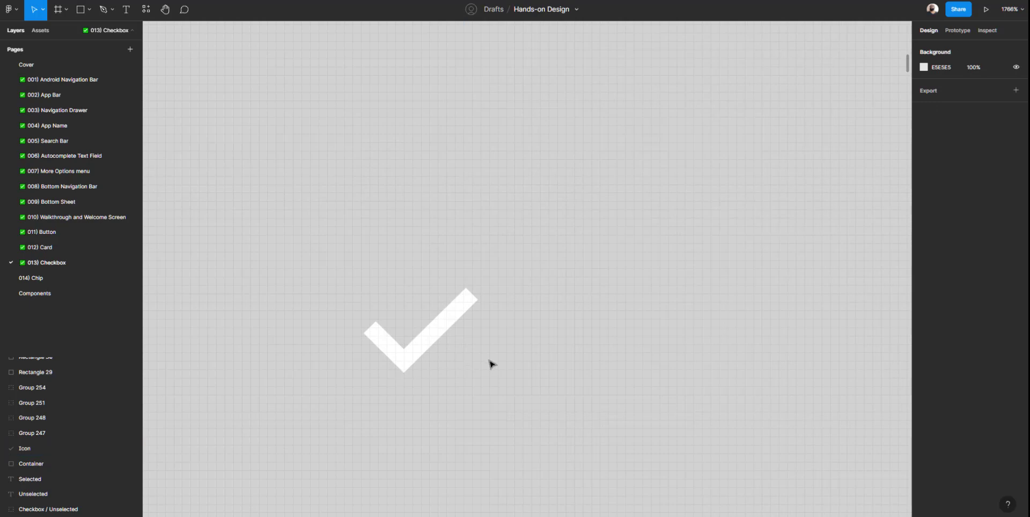
Draw an open check mark beside the white check icon with the Pen tool, about 11 × 8.5
{"action": "key", "text": "p"}
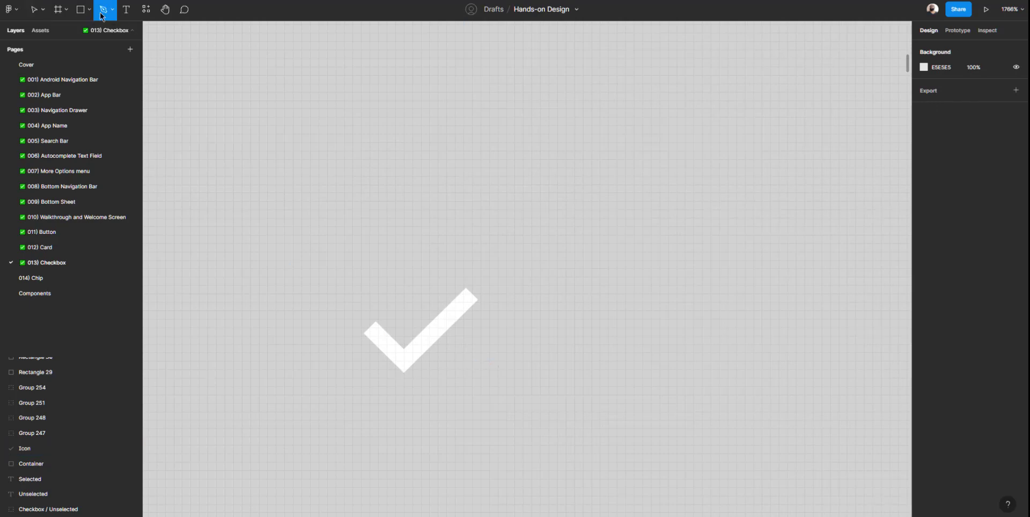
{"action": "left_click", "coordinate": [532, 303]}
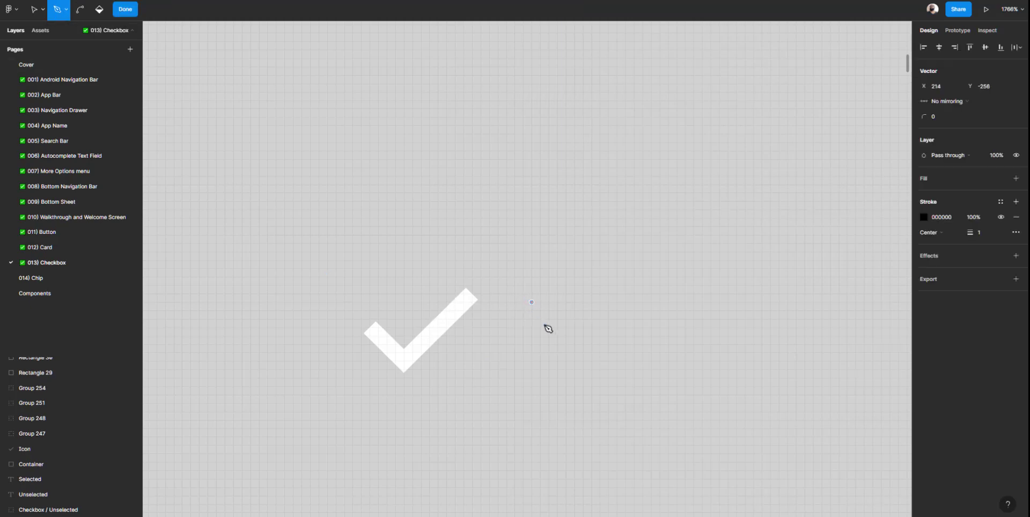
{"action": "left_click", "coordinate": [570, 353]}
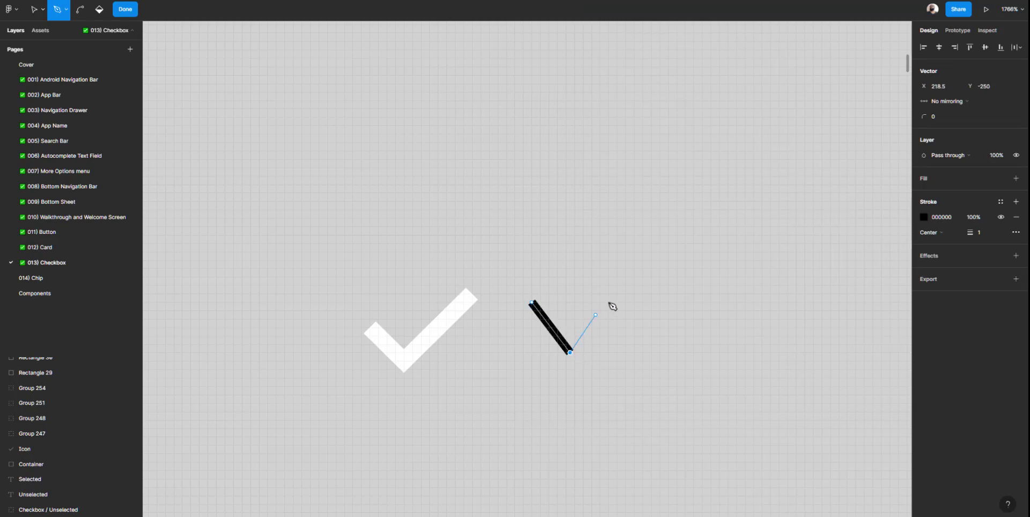
{"action": "left_click", "coordinate": [626, 281]}
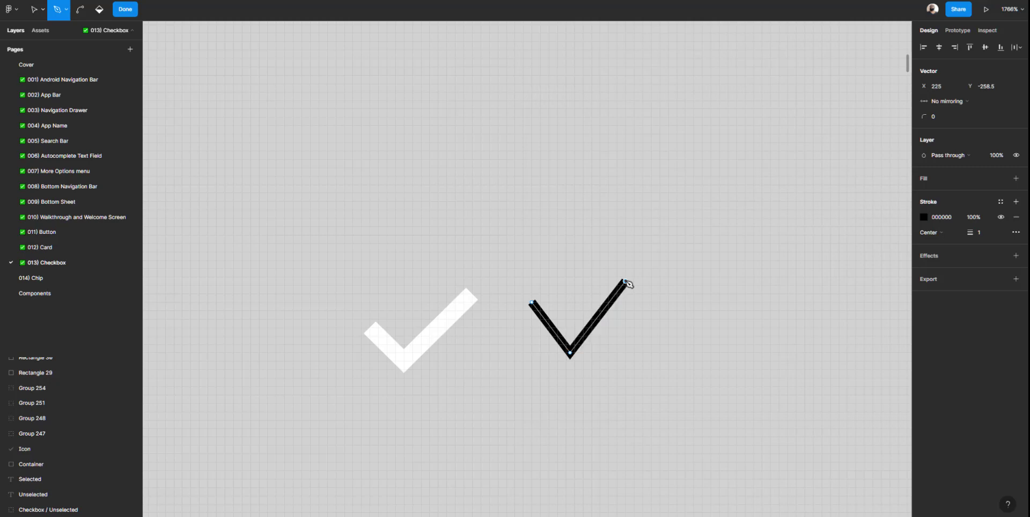
{"action": "key", "text": "Escape"}
{"action": "key", "text": "Escape"}
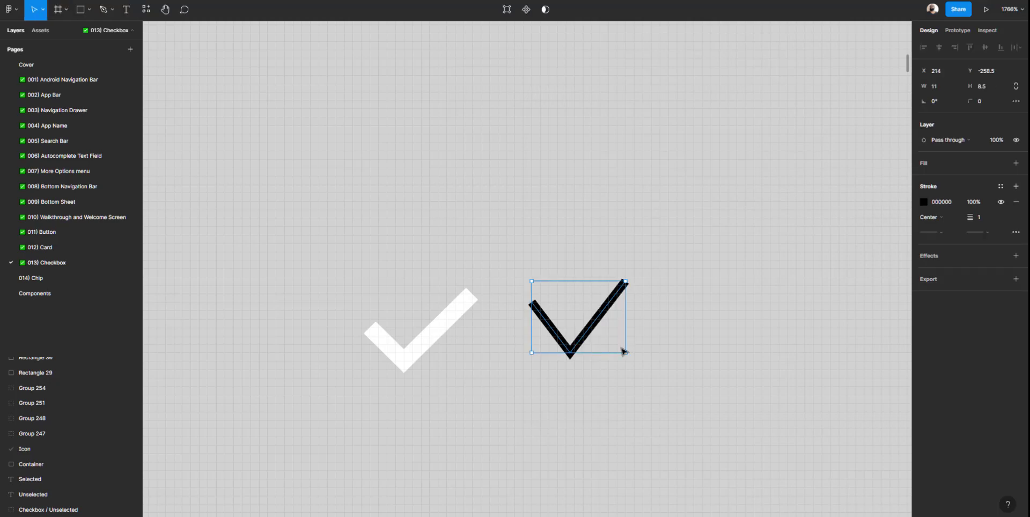
{"action": "left_click", "coordinate": [592, 398]}
{"action": "left_click", "coordinate": [581, 348]}
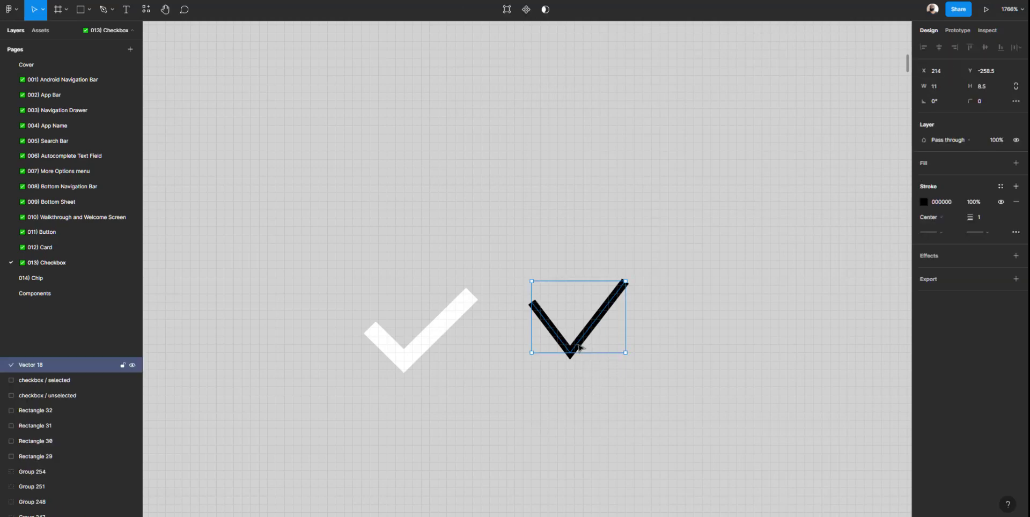
Move the upper end point of the black check mark's long arm outward, making the shape about 12.5 wide
{"action": "left_click", "coordinate": [597, 376]}
{"action": "left_click", "coordinate": [579, 345]}
{"action": "double_click", "coordinate": [604, 347]}
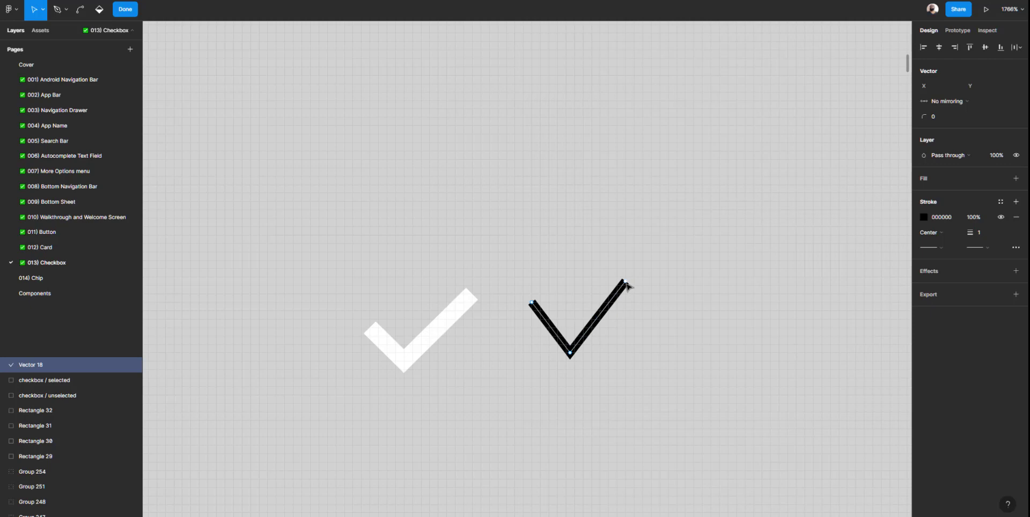
{"action": "left_click_drag", "start_coordinate": [627, 285], "coordinate": [639, 283]}
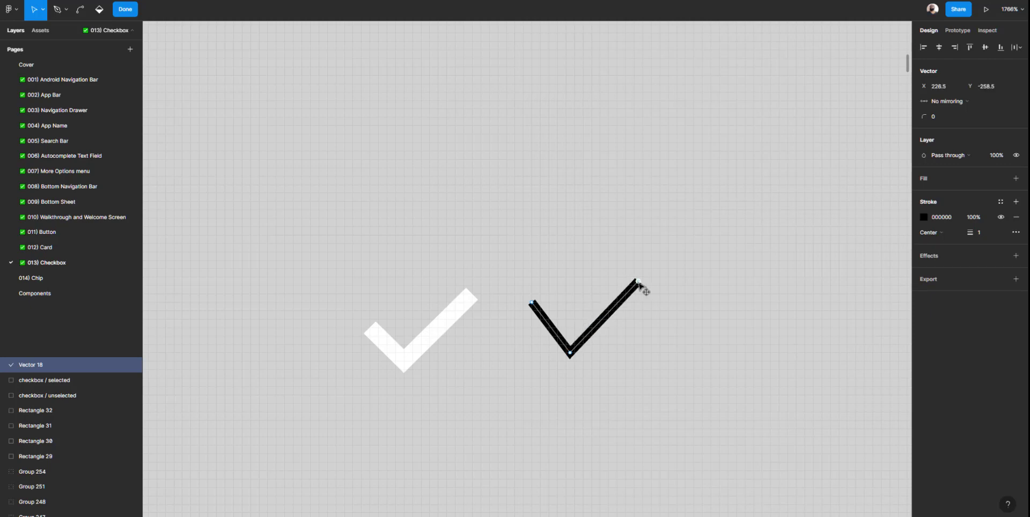
{"action": "left_click", "coordinate": [629, 363]}
{"action": "left_click", "coordinate": [596, 330]}
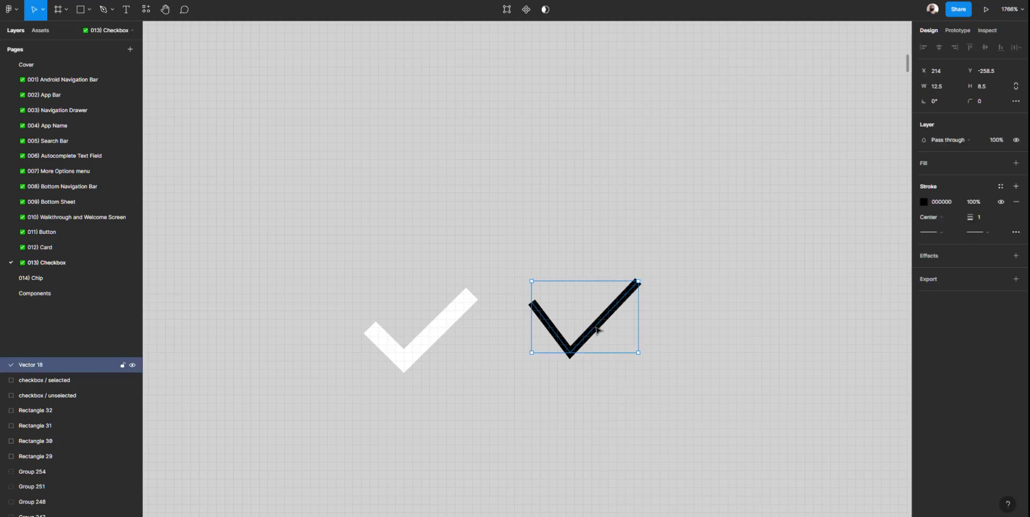
Set the black check mark's stroke width to 2
{"action": "left_click", "coordinate": [985, 217]}
{"action": "type", "text": "2"}
{"action": "key", "text": "Return"}
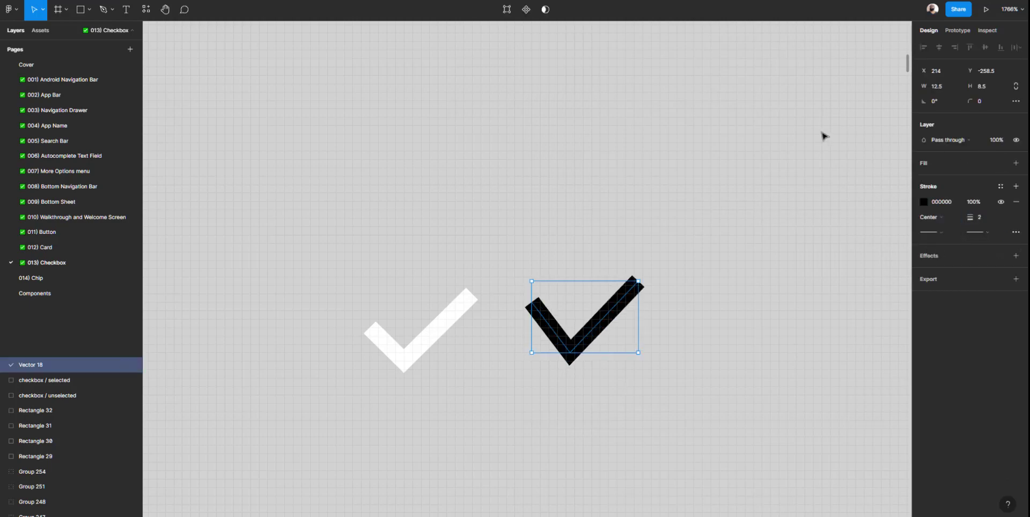
Shift the long arm's end point slightly further outward so the black check mark is 13 wide
{"action": "double_click", "coordinate": [610, 318]}
{"action": "left_click", "coordinate": [643, 281]}
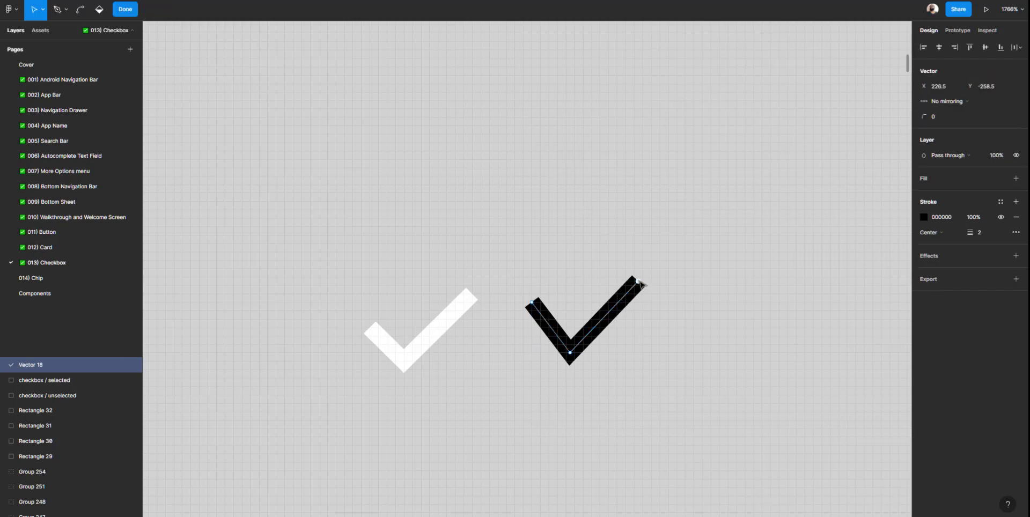
{"action": "left_click", "coordinate": [676, 312]}
{"action": "left_click", "coordinate": [610, 316]}
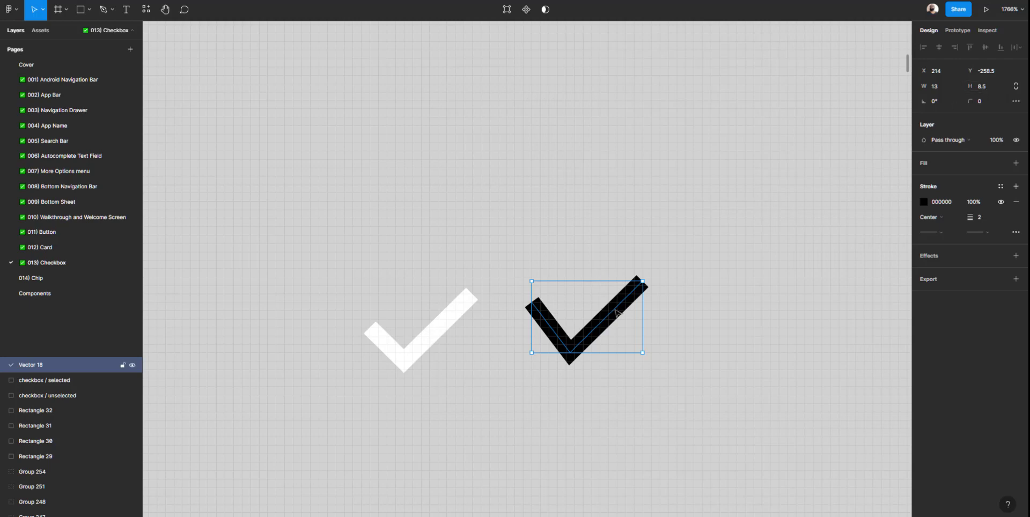
{"action": "left_click", "coordinate": [603, 443]}
{"action": "left_click", "coordinate": [600, 327]}
Move the black check mark onto the blue square of the newly built checkbox atoms
{"action": "scroll", "coordinate": [600, 327], "scroll_direction": "down", "scroll_amount": 6}
{"action": "left_click", "coordinate": [590, 360]}
{"action": "left_click_drag", "start_coordinate": [587, 364], "coordinate": [759, 217]}
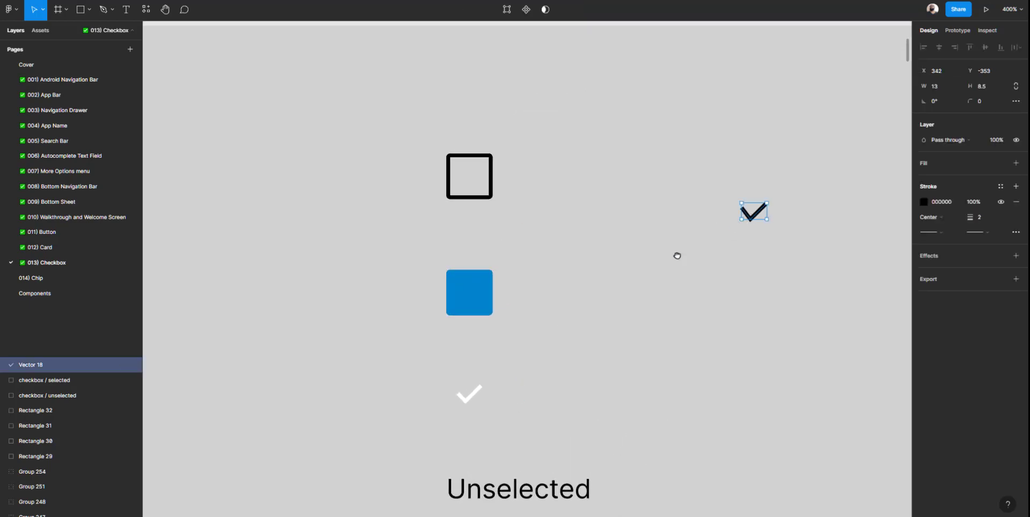
{"action": "left_click_drag", "start_coordinate": [677, 256], "coordinate": [278, 425]}
{"action": "left_click", "coordinate": [356, 405]}
{"action": "left_click_drag", "start_coordinate": [366, 378], "coordinate": [777, 282]}
{"action": "left_click_drag", "start_coordinate": [666, 309], "coordinate": [501, 338]}
{"action": "scroll", "coordinate": [587, 317], "scroll_direction": "up", "scroll_amount": 6}
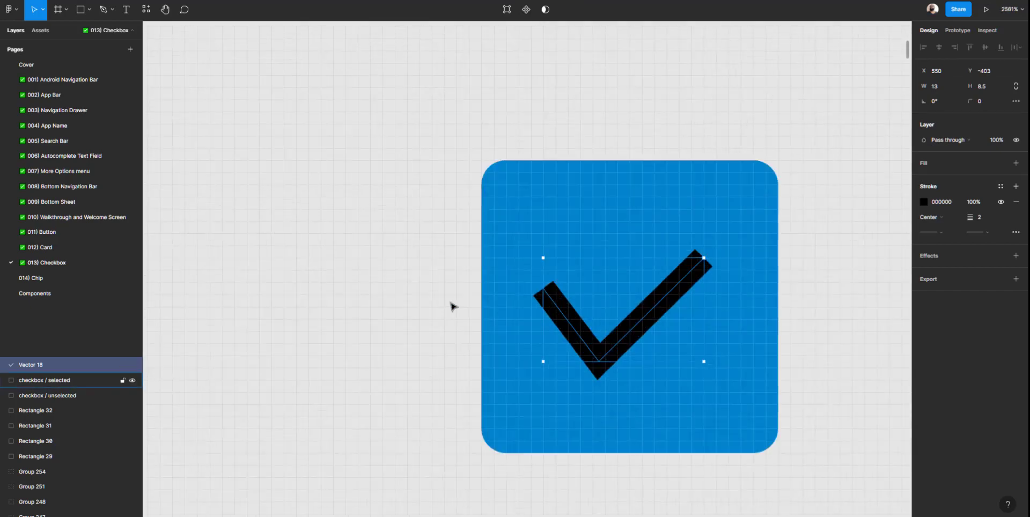
{"action": "scroll", "coordinate": [407, 298], "scroll_direction": "right", "scroll_amount": 5}
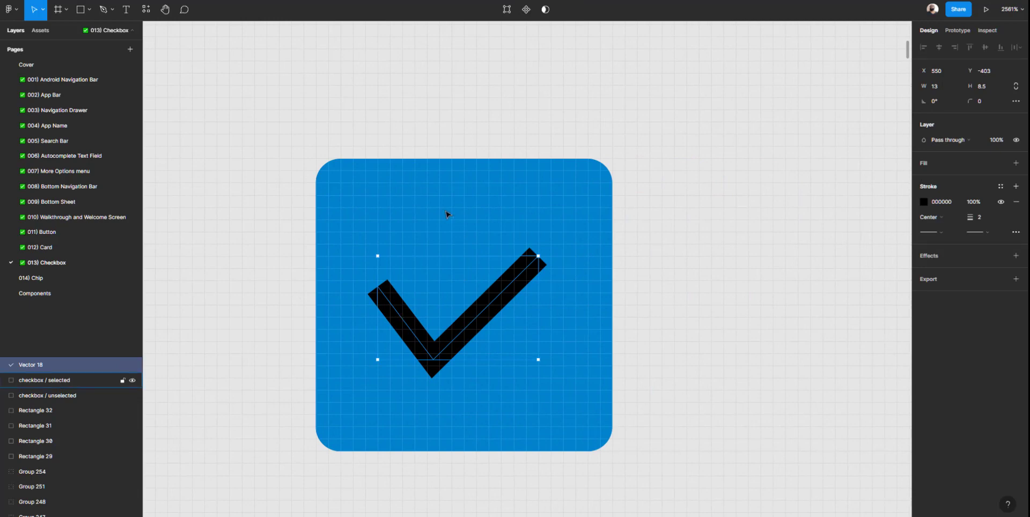
Align the black check mark and the blue square on their horizontal centres and measure the margins around the mark
{"action": "key", "text": "alt"}
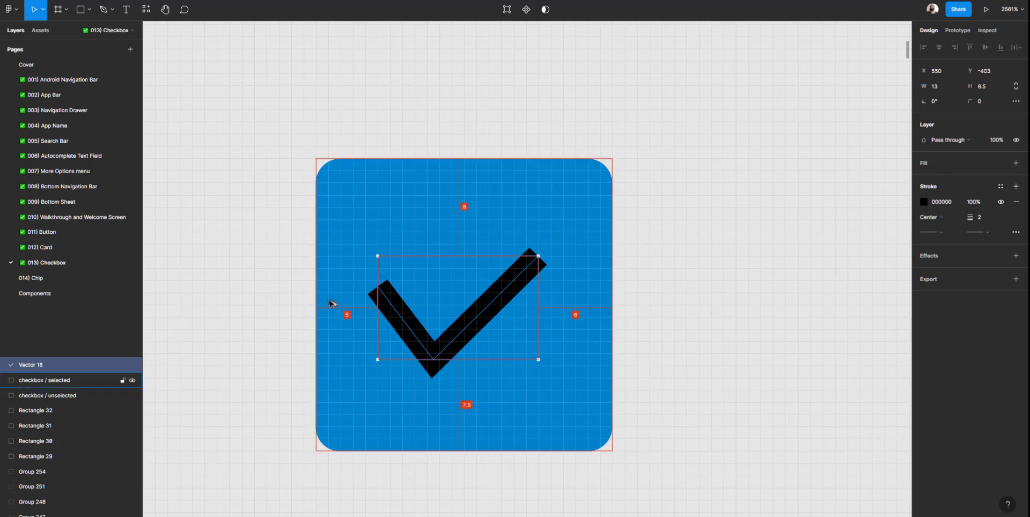
{"action": "left_click", "coordinate": [693, 185]}
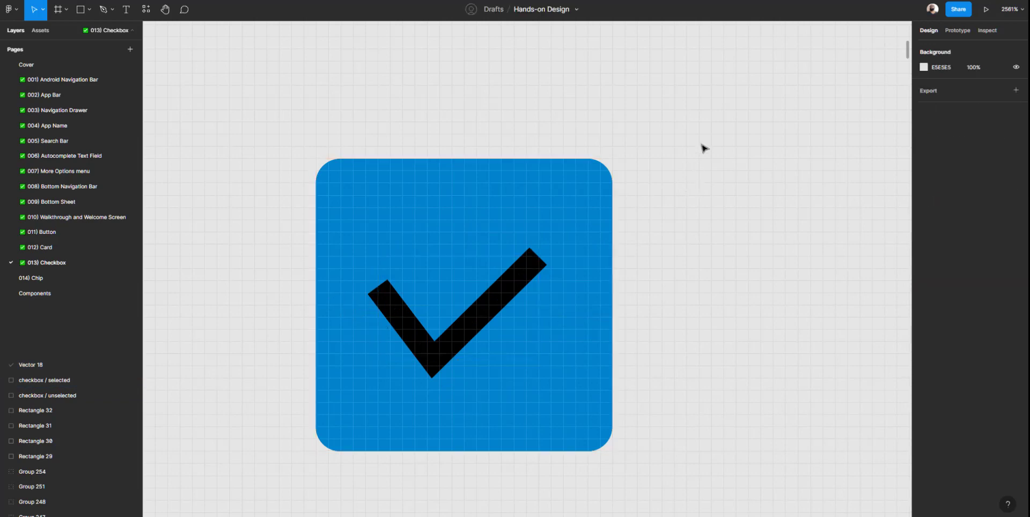
{"action": "left_click_drag", "start_coordinate": [701, 144], "coordinate": [399, 384]}
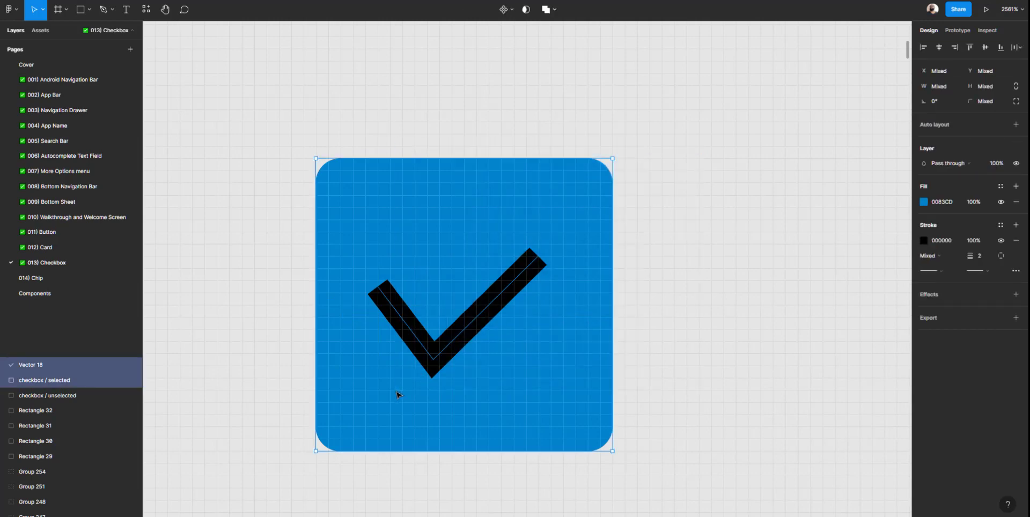
{"action": "left_click", "coordinate": [940, 51]}
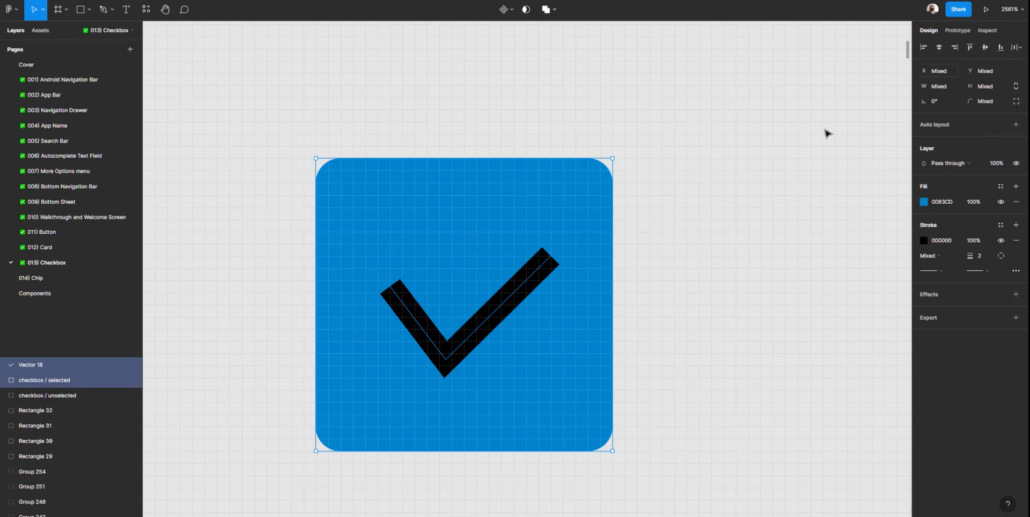
{"action": "left_click", "coordinate": [678, 226]}
{"action": "left_click", "coordinate": [496, 307]}
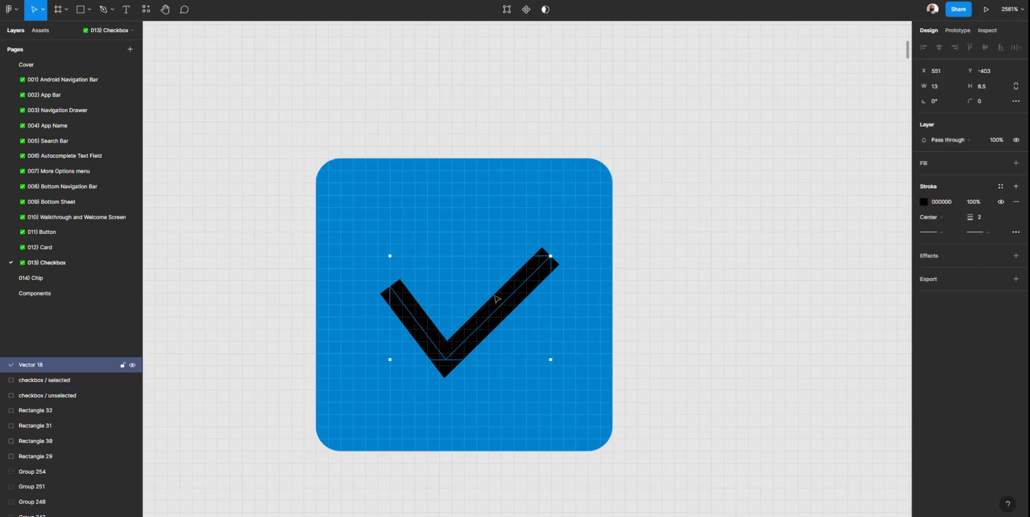
{"action": "key", "text": "alt"}
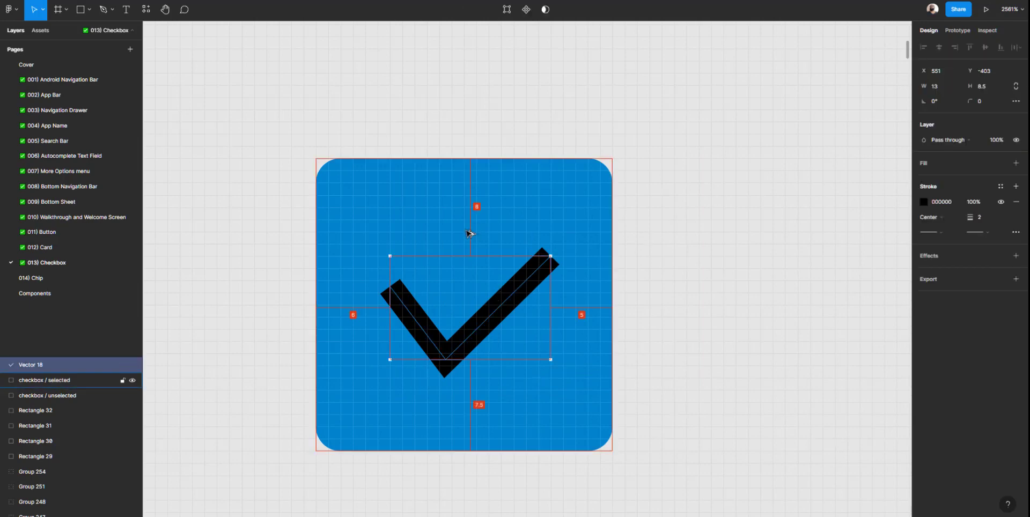
{"action": "left_click", "coordinate": [708, 306]}
Resize the black check mark to 12 × 7 and measure its distances to the blue square's edges
{"action": "left_click", "coordinate": [520, 294]}
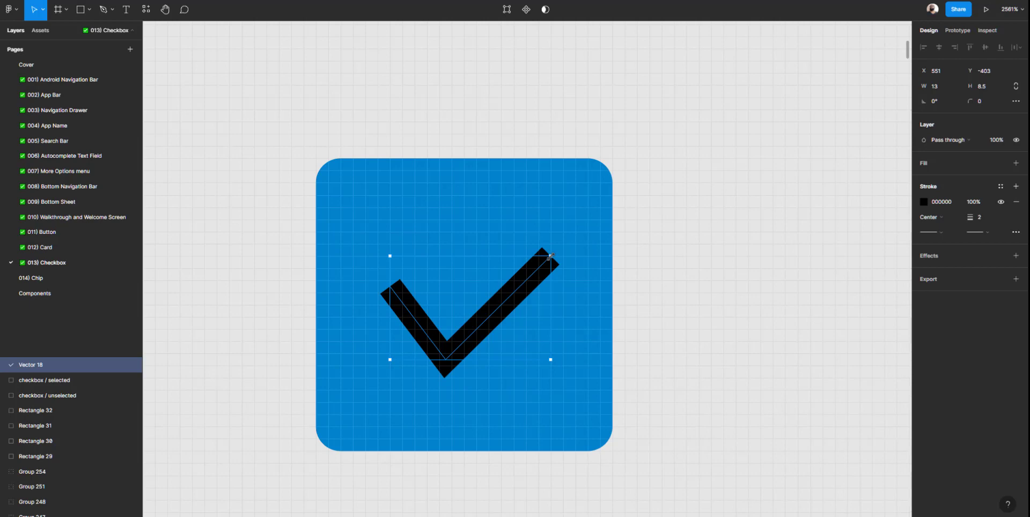
{"action": "left_click_drag", "start_coordinate": [550, 256], "coordinate": [539, 264]}
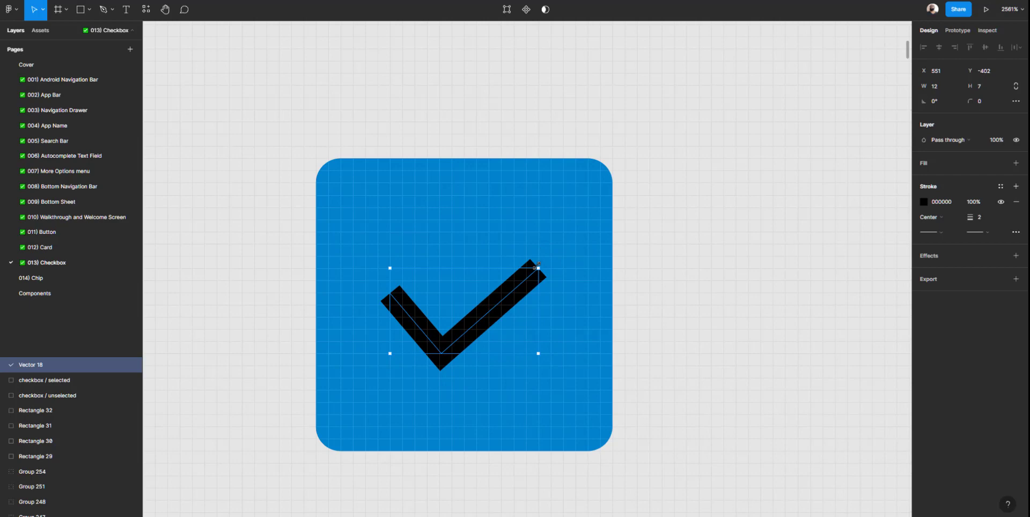
{"action": "key", "text": "alt"}
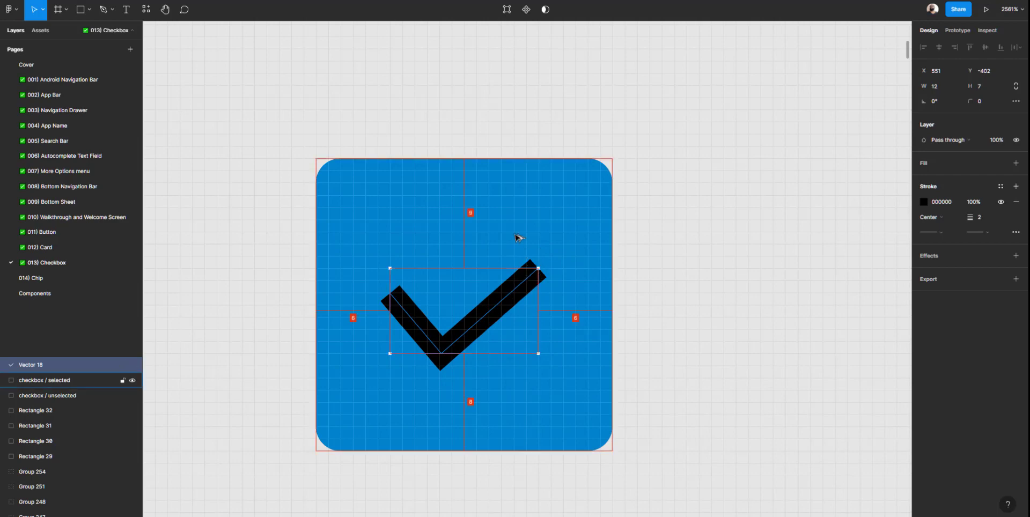
Align the check mark and blue square on their vertical centres, and stretch the check mark's height to 8
{"action": "left_click_drag", "start_coordinate": [693, 194], "coordinate": [436, 343]}
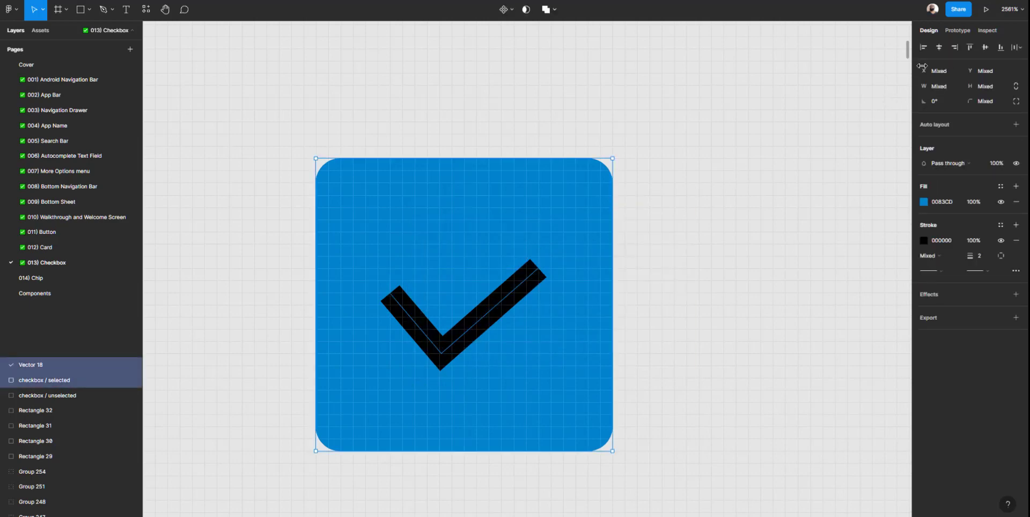
{"action": "left_click", "coordinate": [985, 47]}
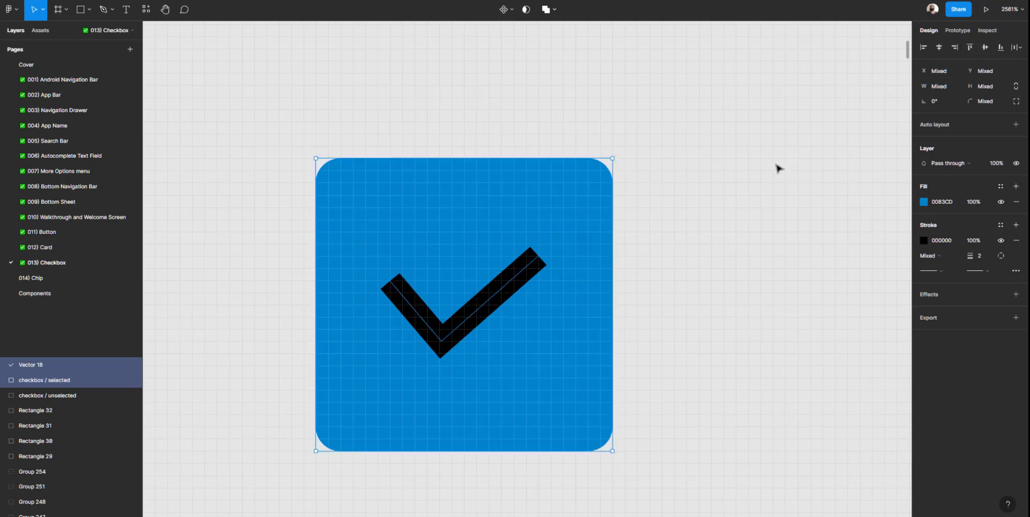
{"action": "left_click", "coordinate": [476, 310]}
{"action": "key", "text": "alt"}
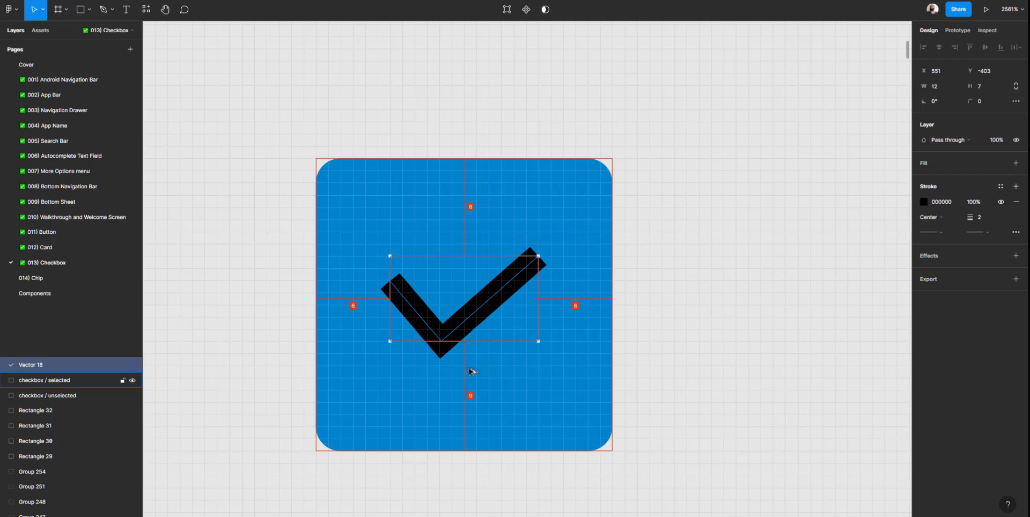
{"action": "left_click_drag", "start_coordinate": [452, 346], "coordinate": [452, 358]}
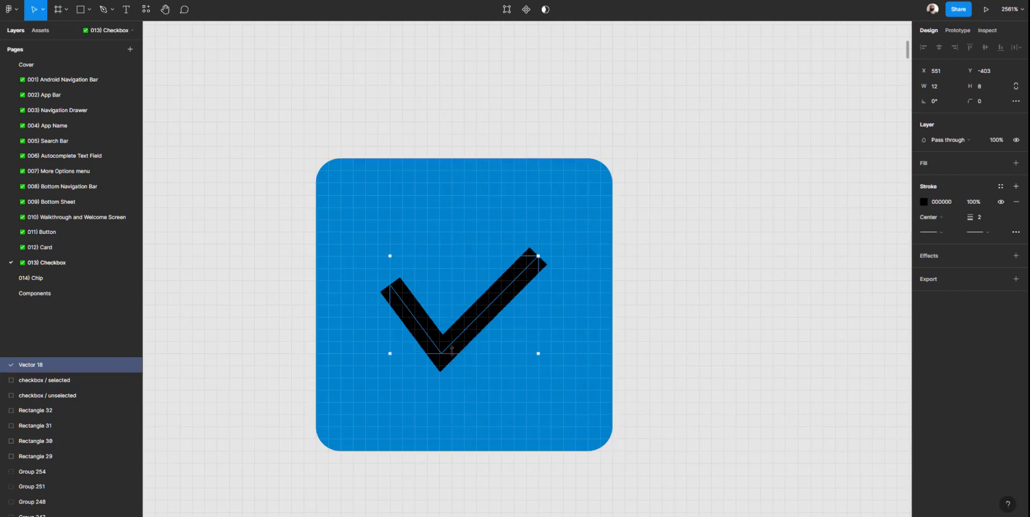
Move the check mark's bottom vertex about one pixel to the right to balance its two arms
{"action": "left_click", "coordinate": [731, 313]}
{"action": "left_click", "coordinate": [484, 312]}
{"action": "left_click", "coordinate": [665, 289]}
{"action": "double_click", "coordinate": [486, 311]}
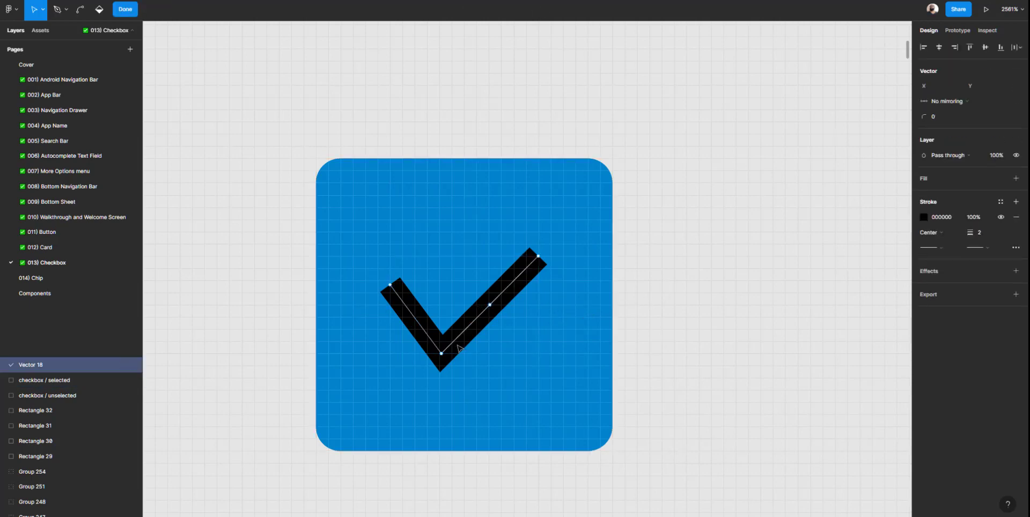
{"action": "left_click_drag", "start_coordinate": [441, 355], "coordinate": [454, 355]}
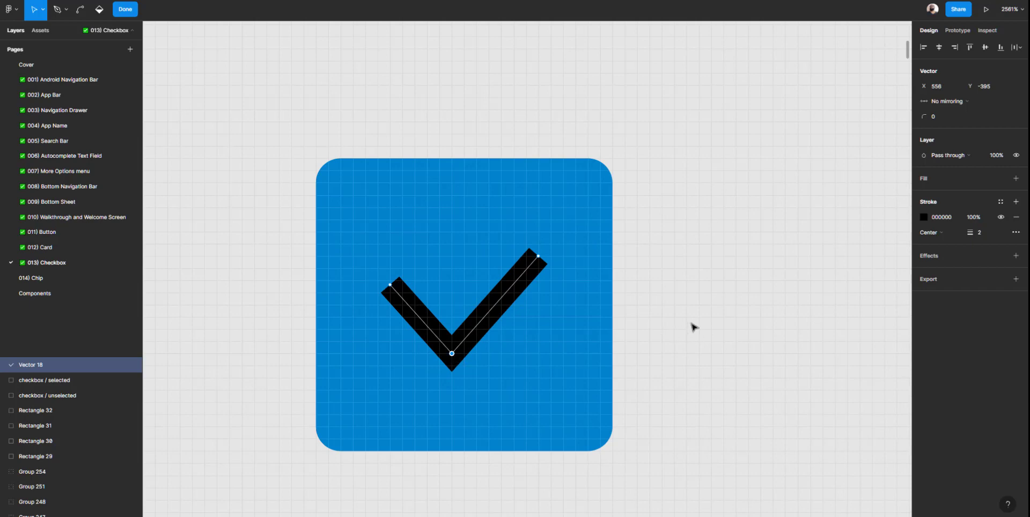
{"action": "left_click", "coordinate": [689, 328]}
{"action": "left_click", "coordinate": [510, 290]}
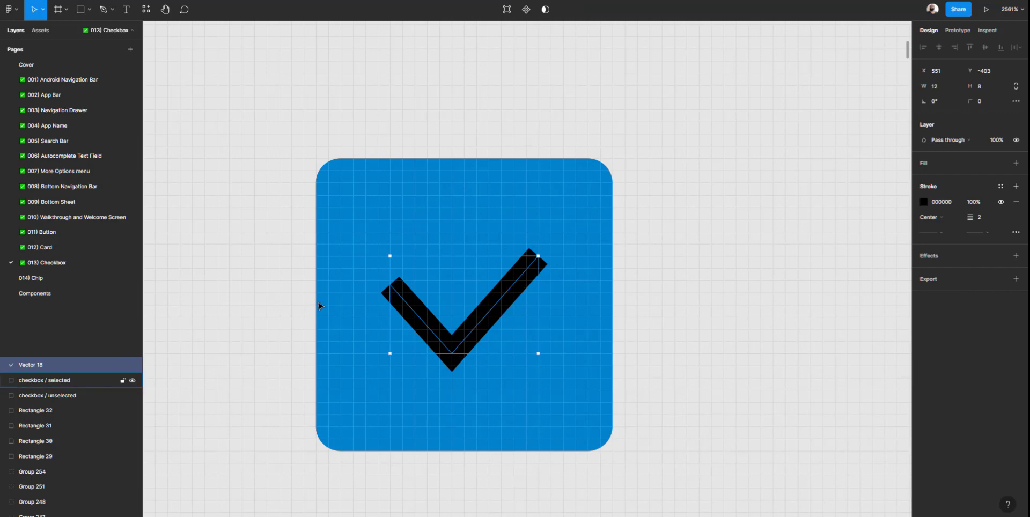
Change the check mark's stroke color to white, FFFFFF
{"action": "left_click", "coordinate": [924, 202]}
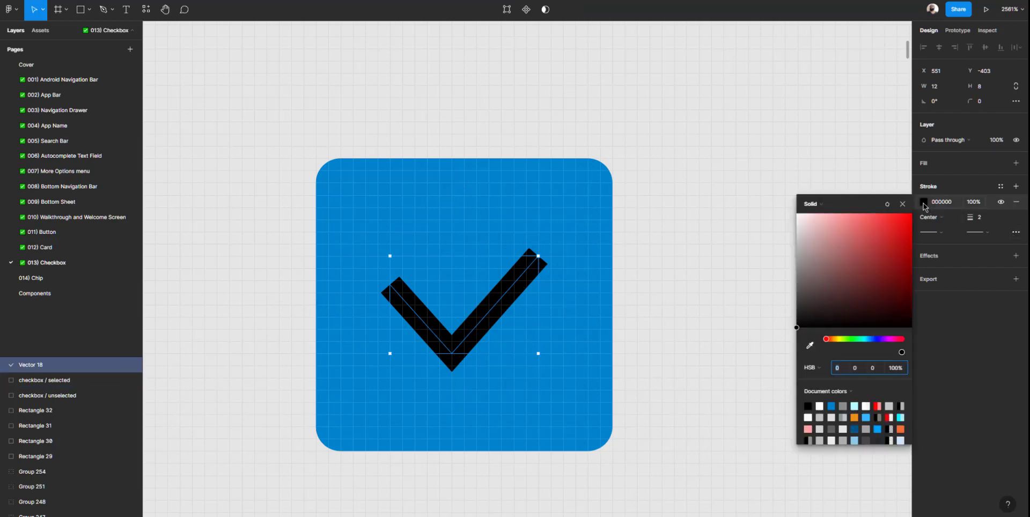
{"action": "left_click", "coordinate": [943, 202]}
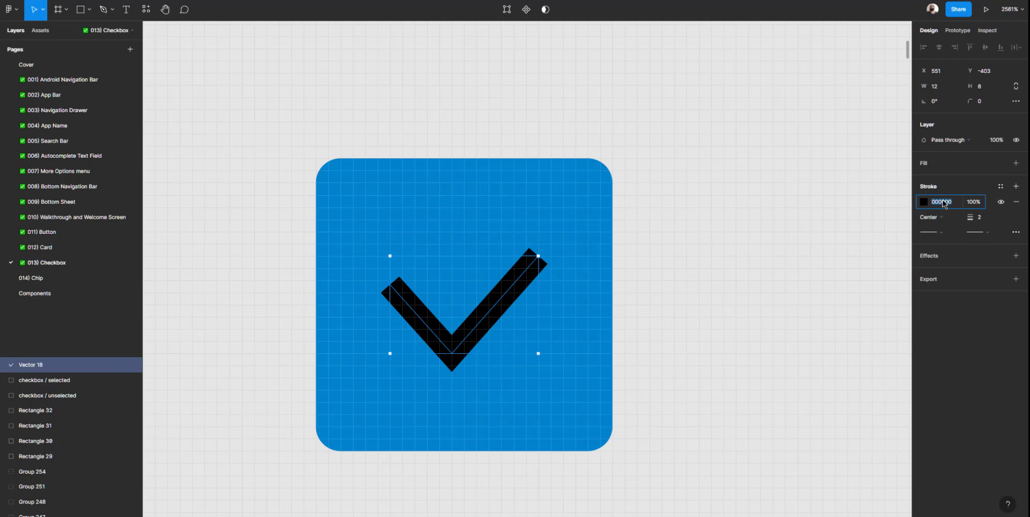
{"action": "type", "text": "fffff"}
{"action": "key", "text": "Return"}
{"action": "left_click", "coordinate": [766, 235]}
Rename the white check mark's layer as icon
{"action": "scroll", "coordinate": [710, 264], "scroll_direction": "down", "scroll_amount": 3}
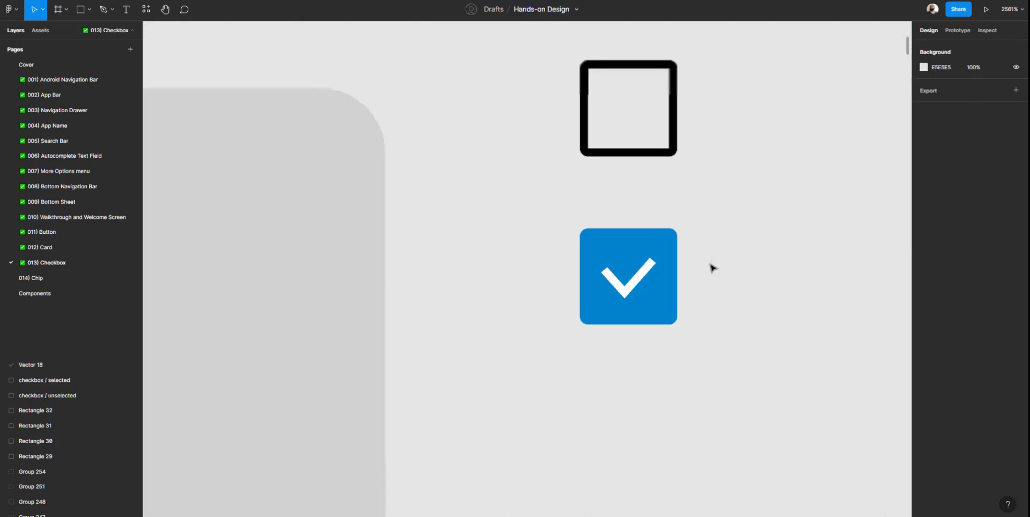
{"action": "scroll", "coordinate": [711, 267], "scroll_direction": "down", "scroll_amount": 5}
{"action": "left_click", "coordinate": [668, 276]}
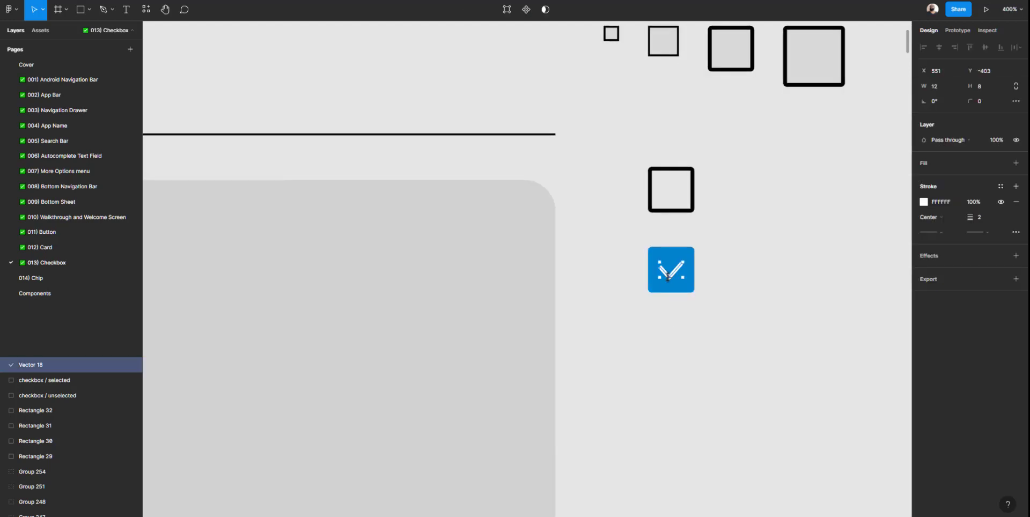
{"action": "double_click", "coordinate": [35, 367]}
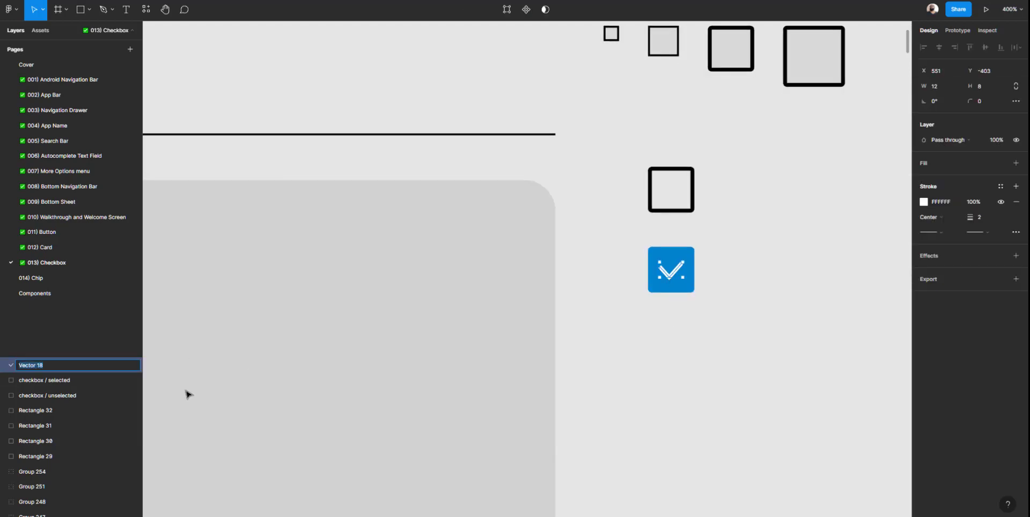
{"action": "type", "text": "Icon"}
{"action": "key", "text": "Return"}
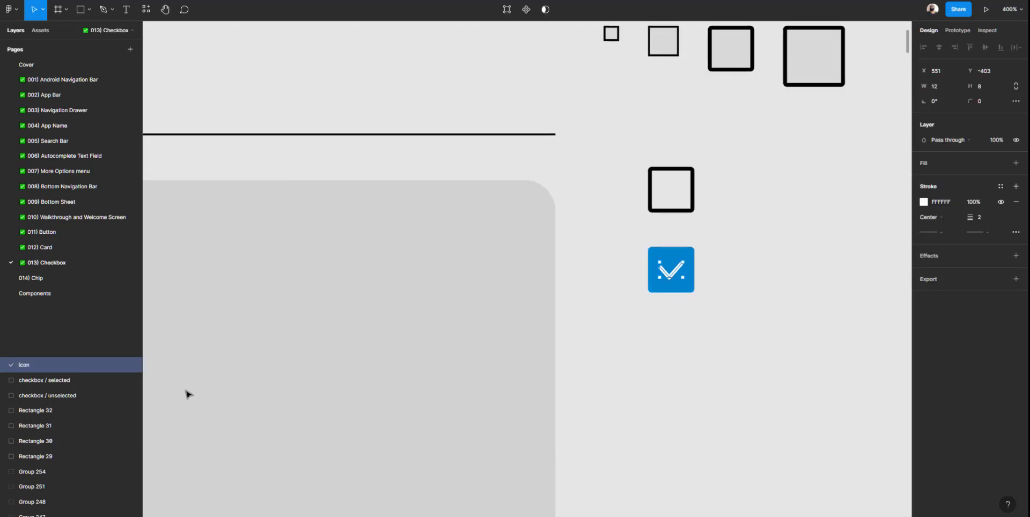
Group the check icon with the blue checkbox / selected square
{"action": "left_click", "coordinate": [660, 323]}
{"action": "left_click", "coordinate": [674, 273]}
{"action": "mouse_move", "coordinate": [626, 244]}
{"action": "left_mouse_down"}
{"action": "mouse_move", "coordinate": [736, 339]}
{"action": "mouse_move", "coordinate": [615, 243]}
{"action": "left_mouse_up"}
{"action": "left_click", "coordinate": [738, 342]}
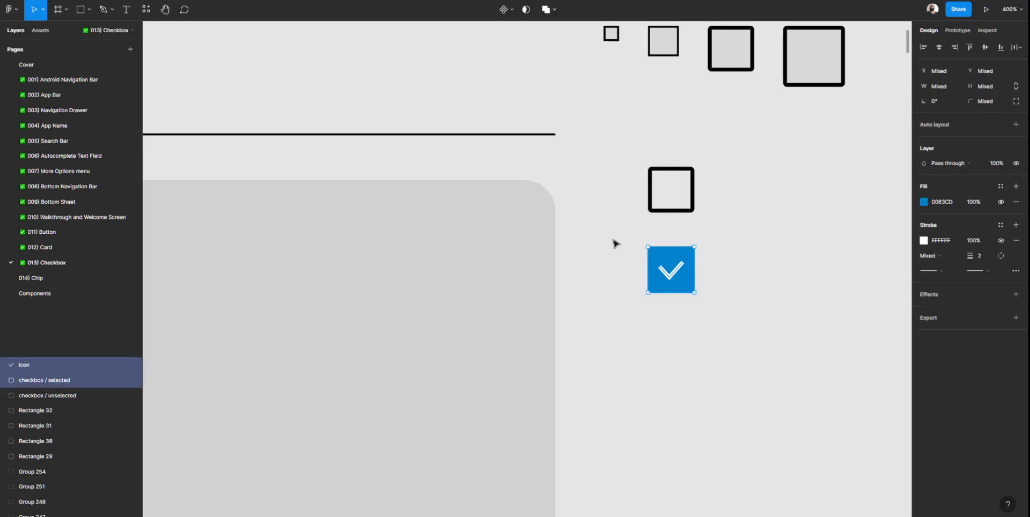
{"action": "key", "text": "ctrl+g"}
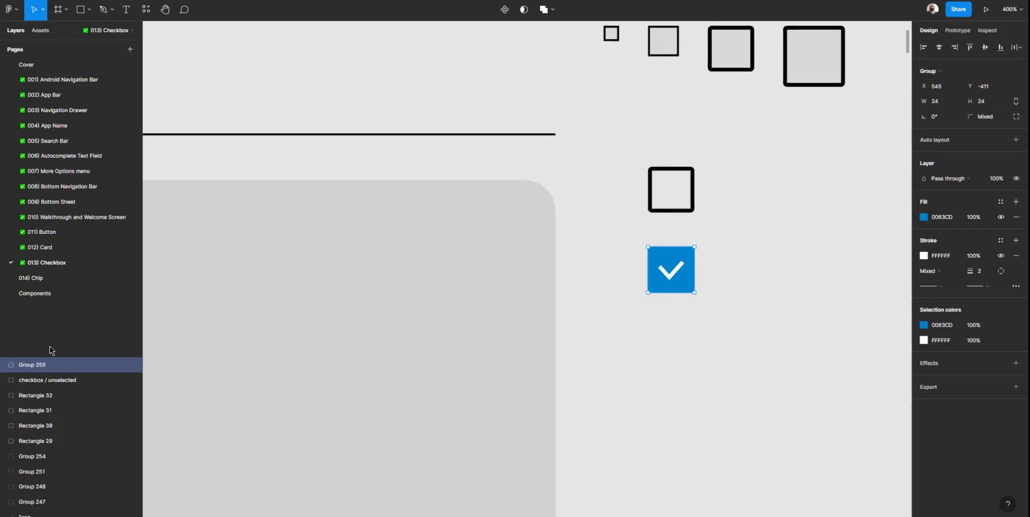
Rename the new group as checkbox / selected, copying the name from the blue square's layer inside it
{"action": "left_click", "coordinate": [3, 366]}
{"action": "double_click", "coordinate": [48, 396]}
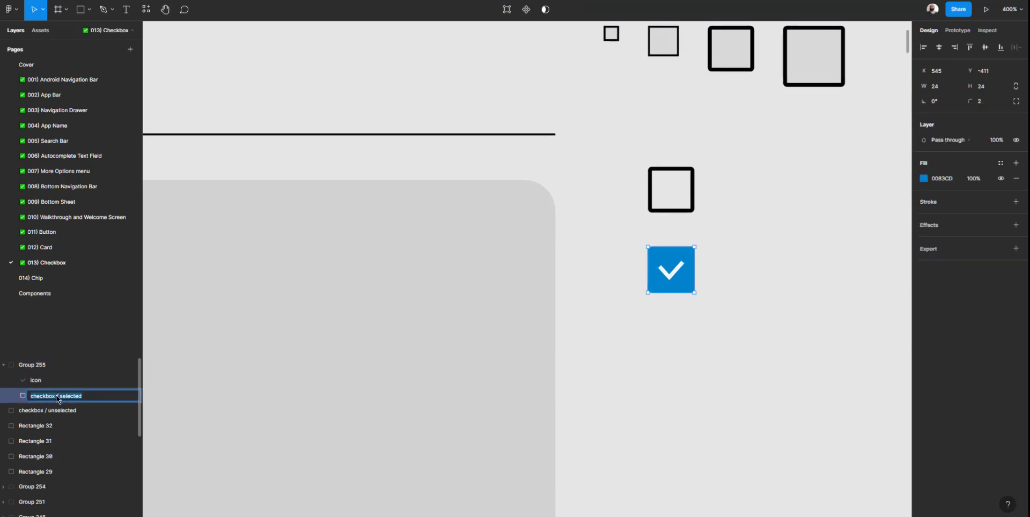
{"action": "double_click", "coordinate": [31, 366]}
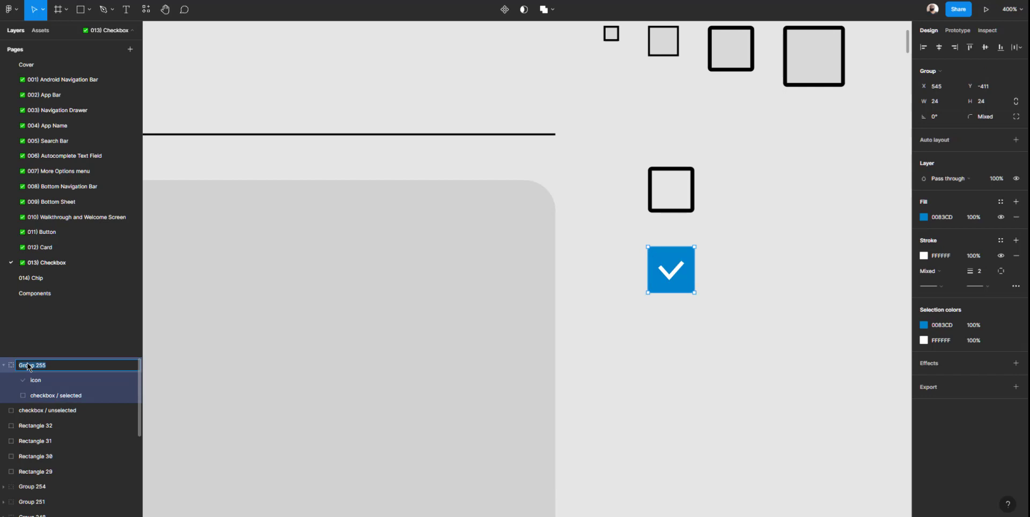
{"action": "double_click", "coordinate": [52, 399]}
{"action": "key", "text": "ctrl+c"}
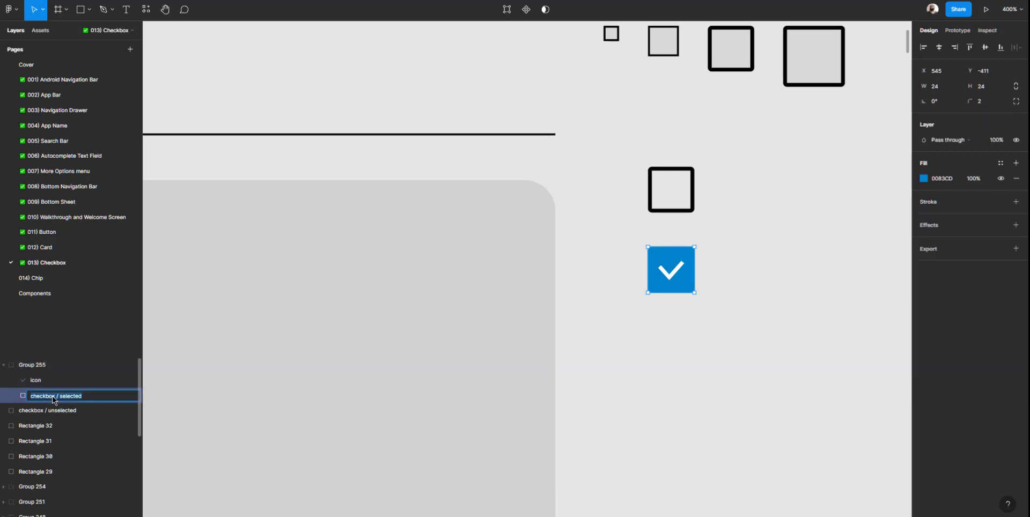
{"action": "double_click", "coordinate": [35, 367]}
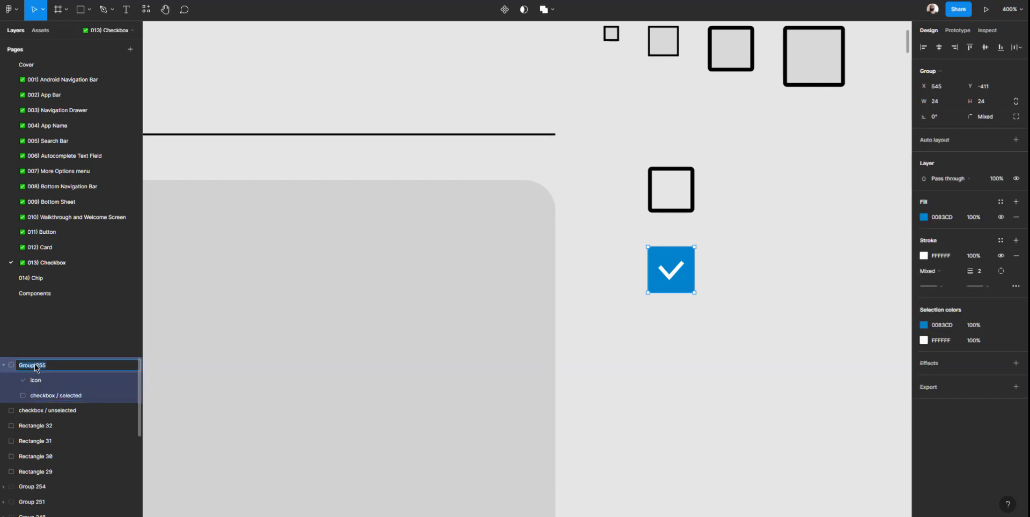
{"action": "key", "text": "ctrl+v"}
Rename the blue square's layer inside the checkbox / selected group as background
{"action": "double_click", "coordinate": [70, 397]}
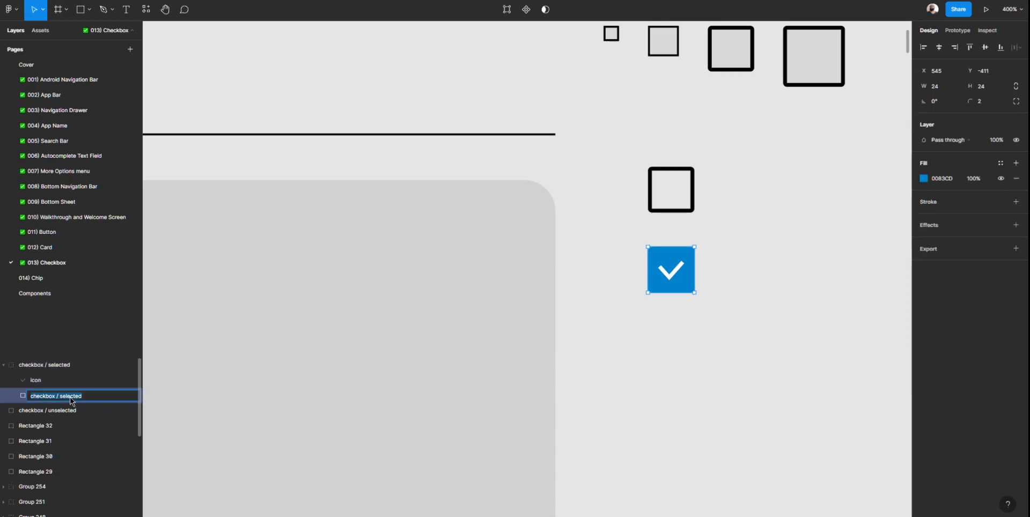
{"action": "type", "text": "background"}
{"action": "key", "text": "Return"}
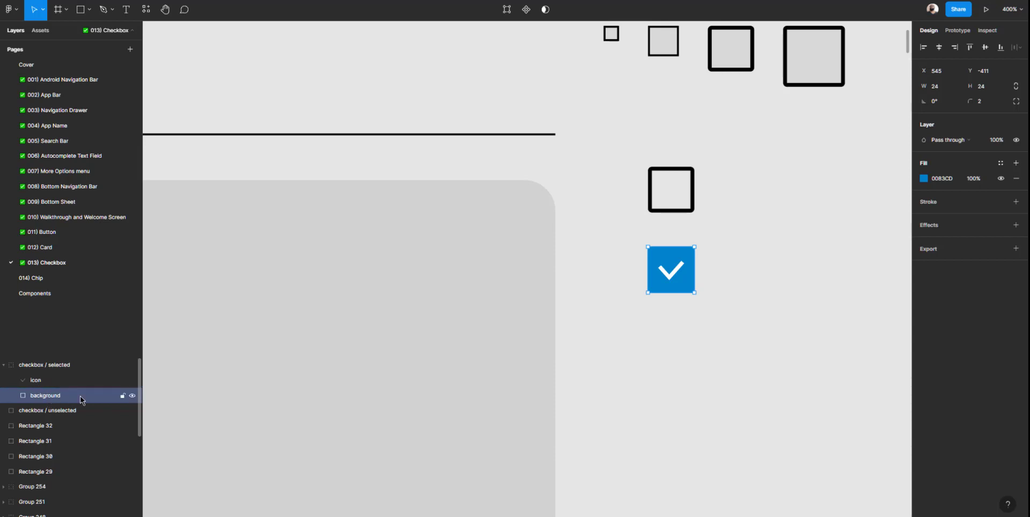
Hide and show the background, the icon and the whole checkbox / selected group in turn to check what each layer contains
{"action": "left_click", "coordinate": [132, 395]}
{"action": "left_click", "coordinate": [132, 395]}
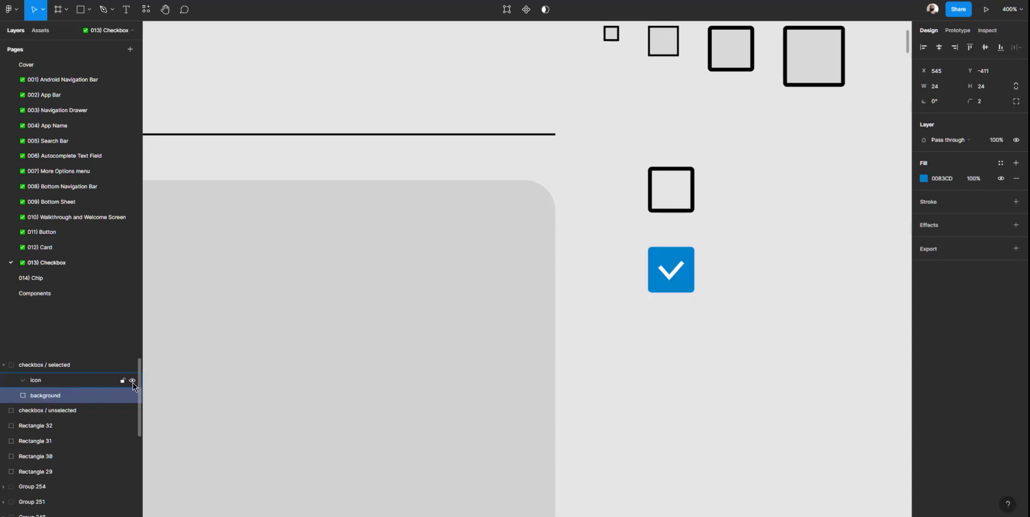
{"action": "left_click", "coordinate": [132, 381]}
{"action": "left_click", "coordinate": [132, 381]}
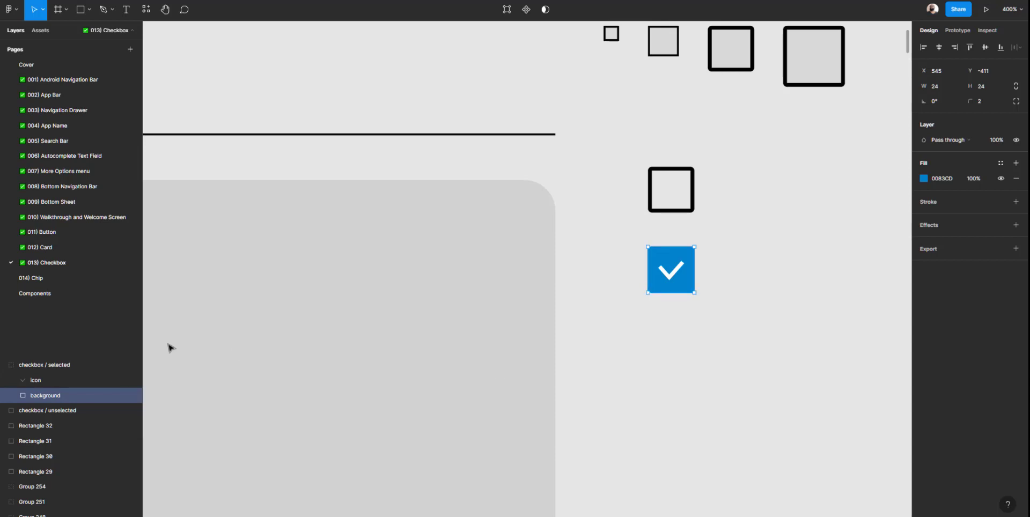
{"action": "left_click", "coordinate": [76, 366]}
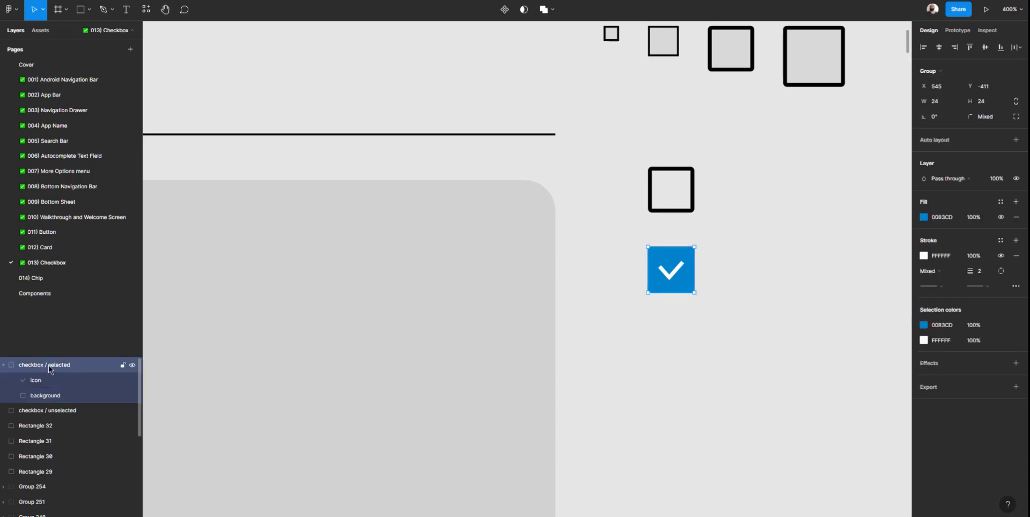
{"action": "left_click", "coordinate": [132, 366]}
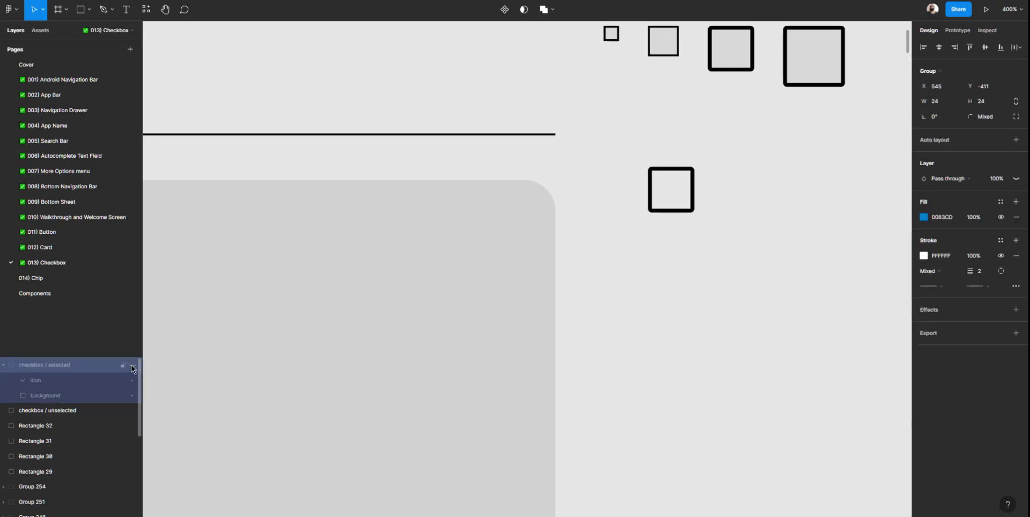
{"action": "left_click", "coordinate": [132, 366]}
{"action": "left_click", "coordinate": [644, 338]}
Turn the checkbox / unselected square and the checkbox / selected group into two separate components
{"action": "scroll", "coordinate": [630, 319], "scroll_direction": "down", "scroll_amount": 5}
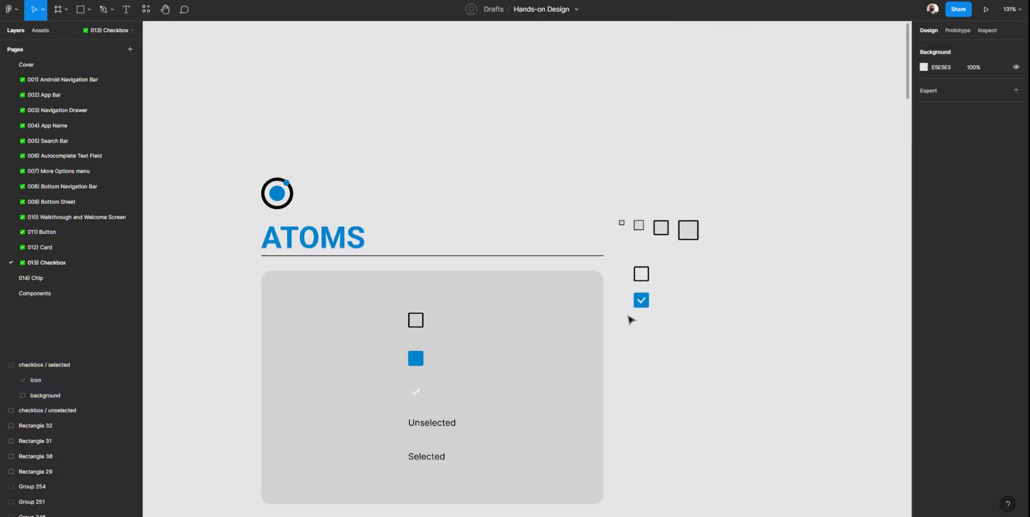
{"action": "scroll", "coordinate": [642, 300], "scroll_direction": "up", "scroll_amount": 4}
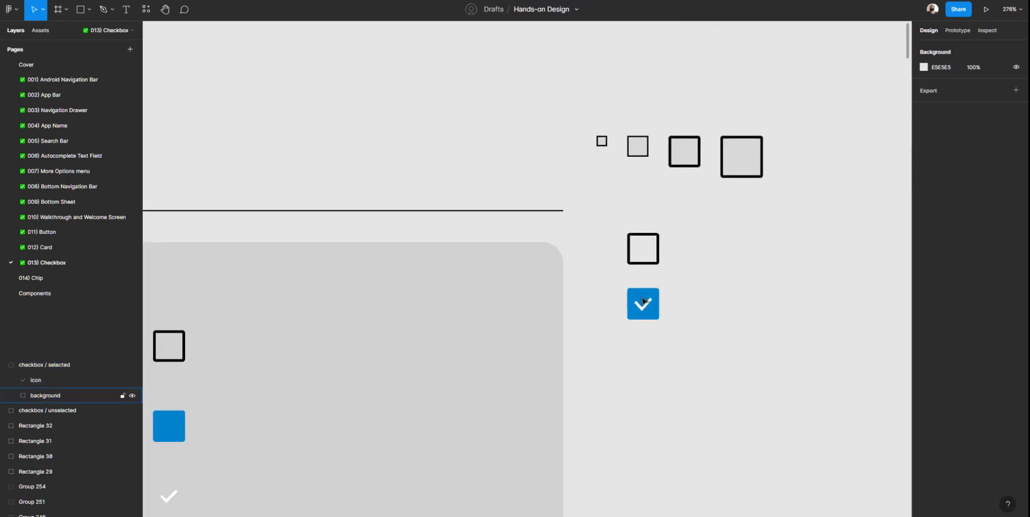
{"action": "scroll", "coordinate": [643, 260], "scroll_direction": "up", "scroll_amount": 2}
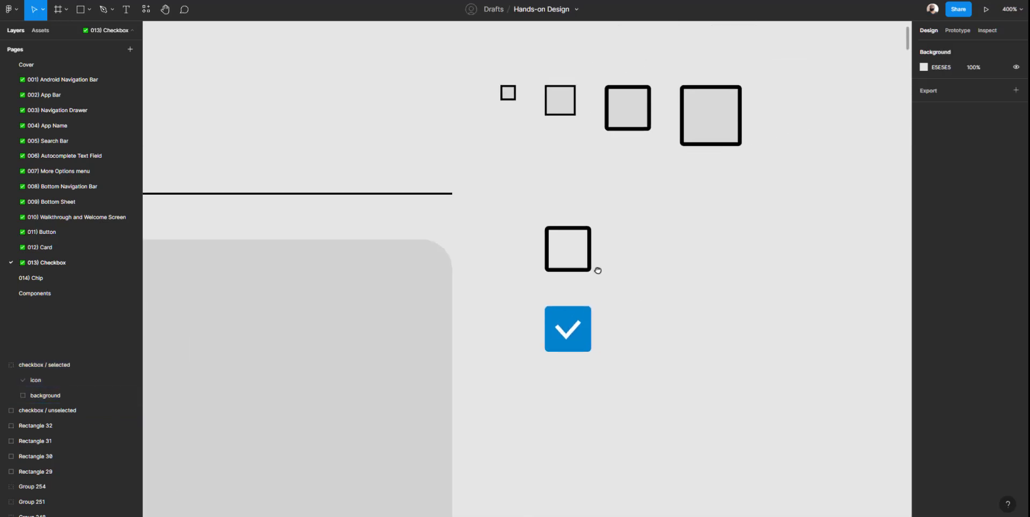
{"action": "left_click_drag", "start_coordinate": [597, 270], "coordinate": [570, 266]}
{"action": "left_click", "coordinate": [545, 245]}
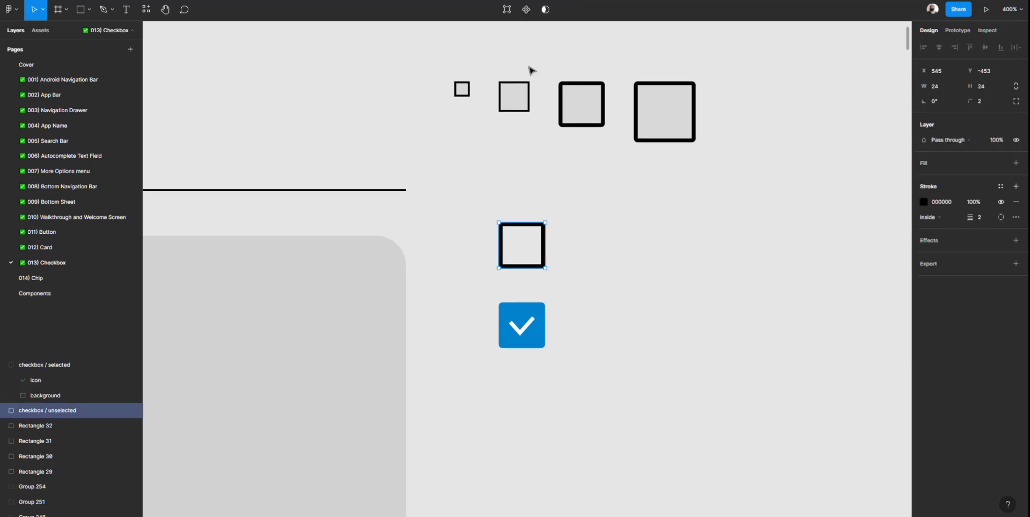
{"action": "left_click", "coordinate": [526, 17]}
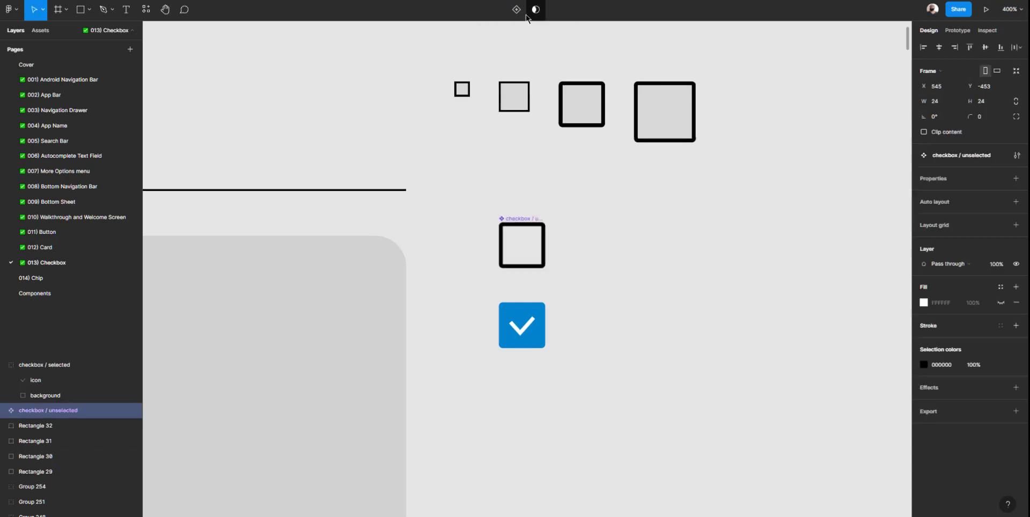
{"action": "left_click", "coordinate": [529, 342]}
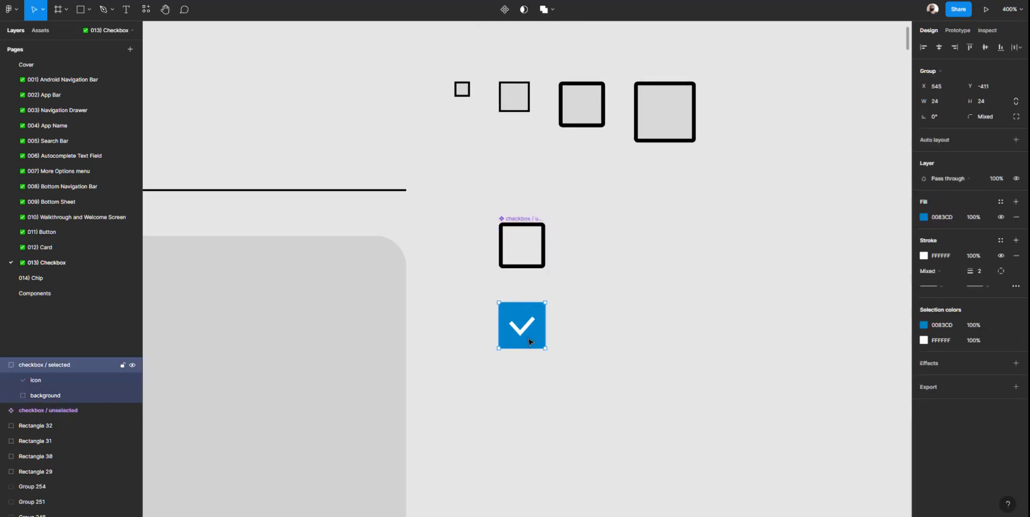
{"action": "left_click", "coordinate": [504, 12]}
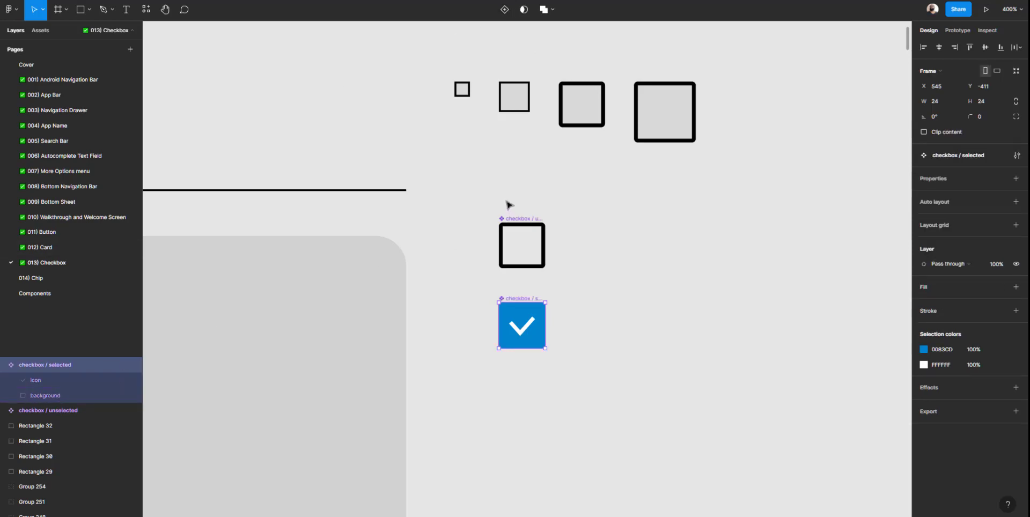
{"action": "left_click", "coordinate": [510, 240]}
{"action": "left_click", "coordinate": [570, 233]}
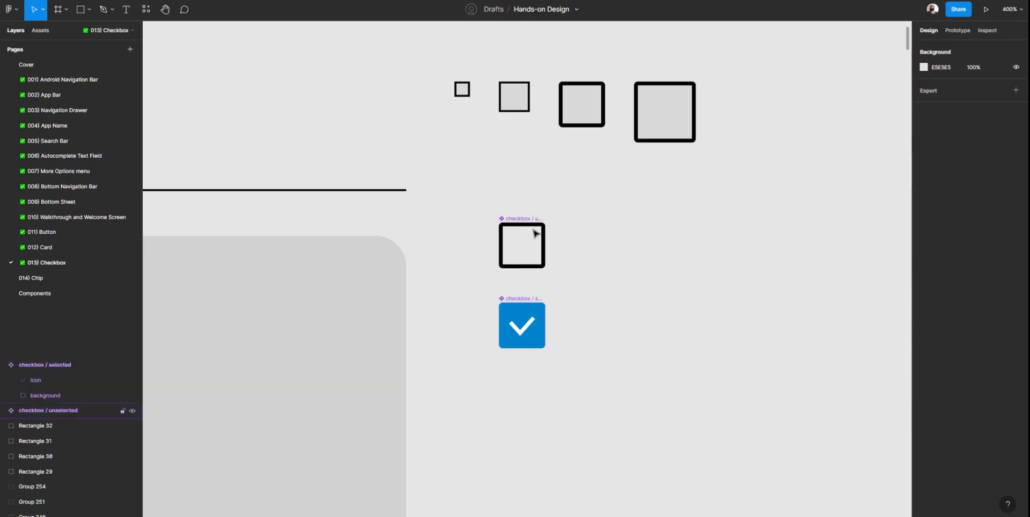
Expand the checkbox / unselected component's layer and take a screenshot of the layer structure of both components
{"action": "left_click", "coordinate": [531, 228]}
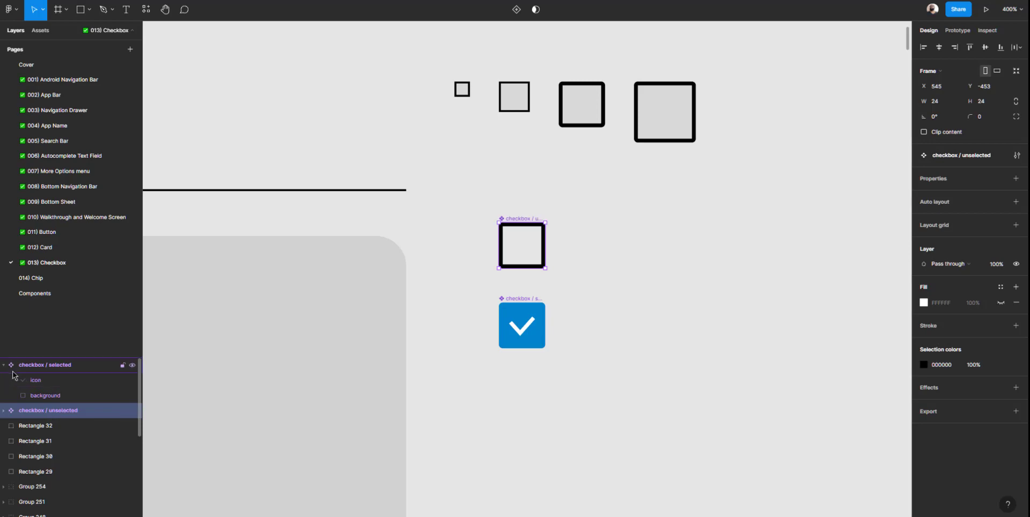
{"action": "left_click", "coordinate": [4, 411]}
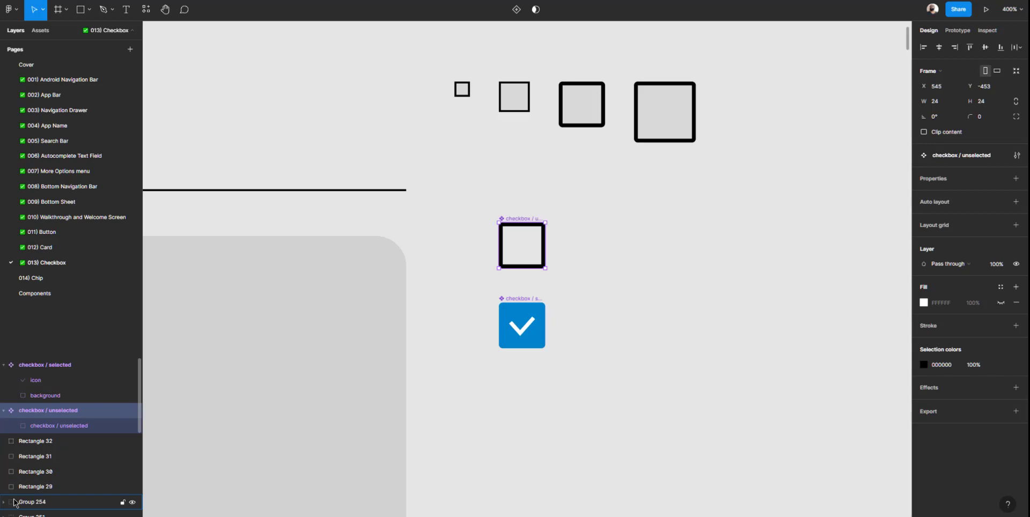
{"action": "key", "text": "ctrl+Print"}
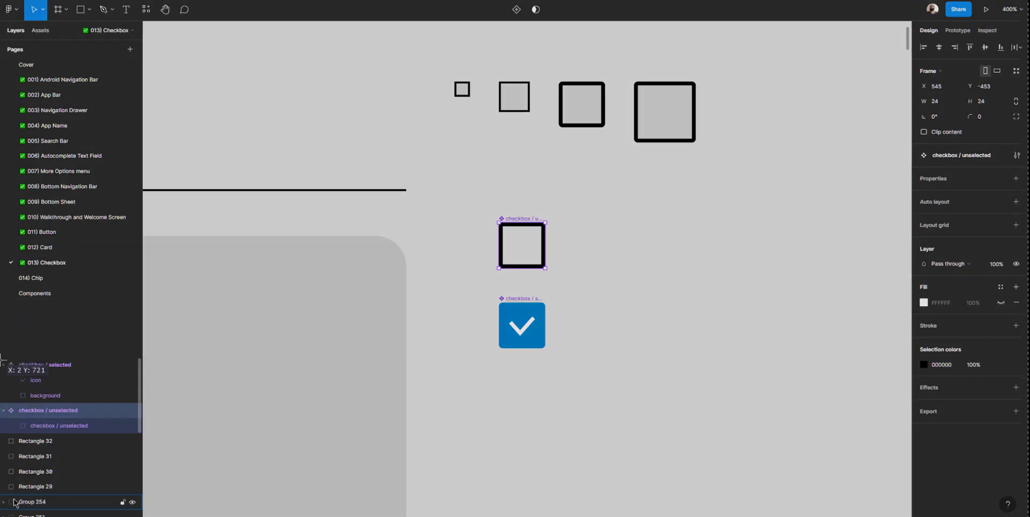
{"action": "left_click_drag", "start_coordinate": [2, 360], "coordinate": [133, 433]}
{"action": "left_click", "coordinate": [651, 292]}
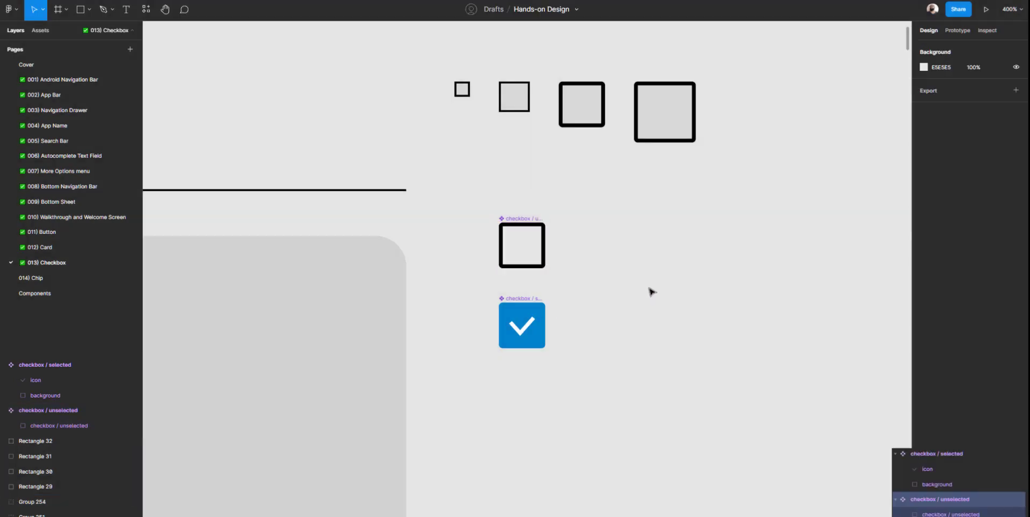
Paste the layer structure screenshot beside the two checkbox components and scale it down to 162 × 90
{"action": "key", "text": "ctrl+v"}
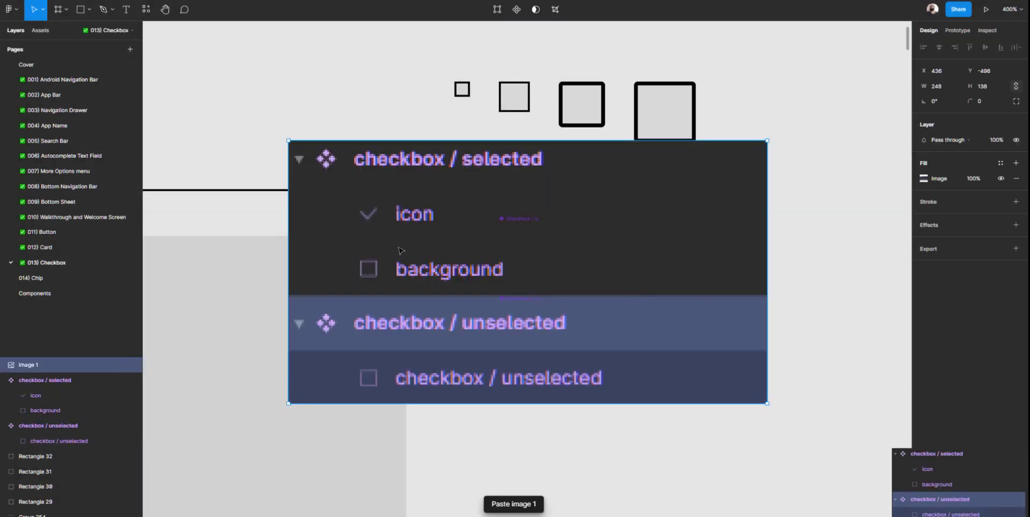
{"action": "left_click_drag", "start_coordinate": [400, 250], "coordinate": [676, 302]}
{"action": "left_click_drag", "start_coordinate": [453, 263], "coordinate": [204, 253]}
{"action": "left_click_drag", "start_coordinate": [401, 216], "coordinate": [441, 268]}
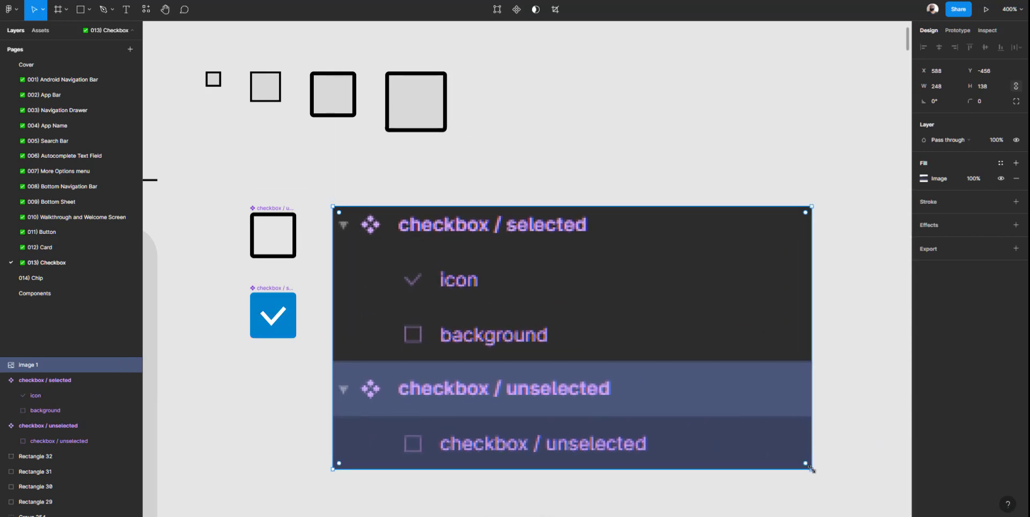
{"action": "left_click_drag", "start_coordinate": [810, 468], "coordinate": [646, 378]}
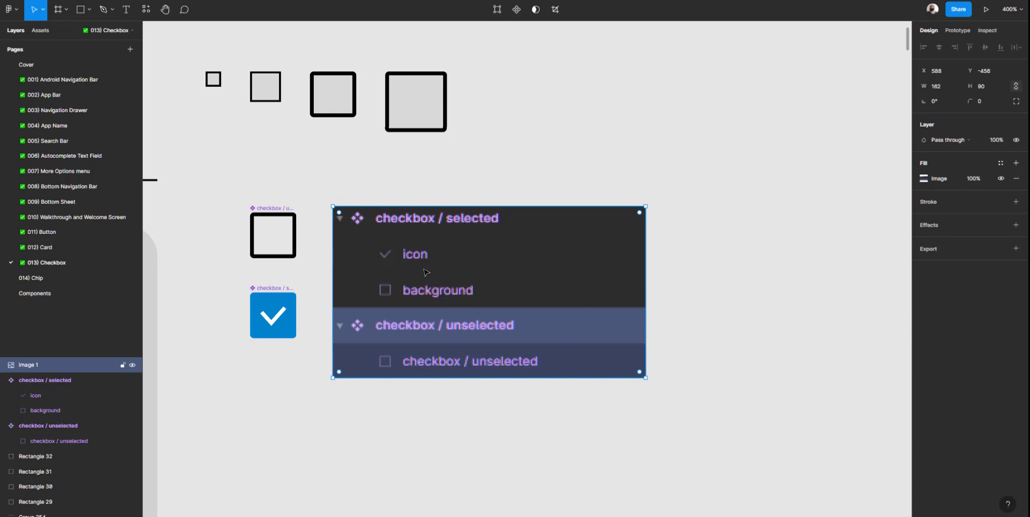
{"action": "left_click", "coordinate": [317, 424]}
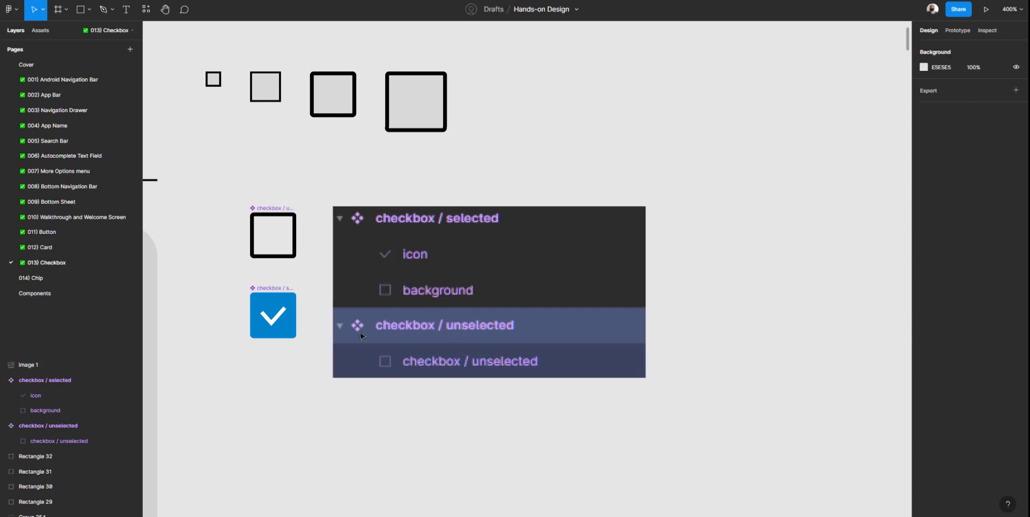
Move the layer screenshot to X 593, Y -453, aligning its top edge with the unselected checkbox
{"action": "left_click", "coordinate": [375, 279]}
{"action": "left_click", "coordinate": [301, 392]}
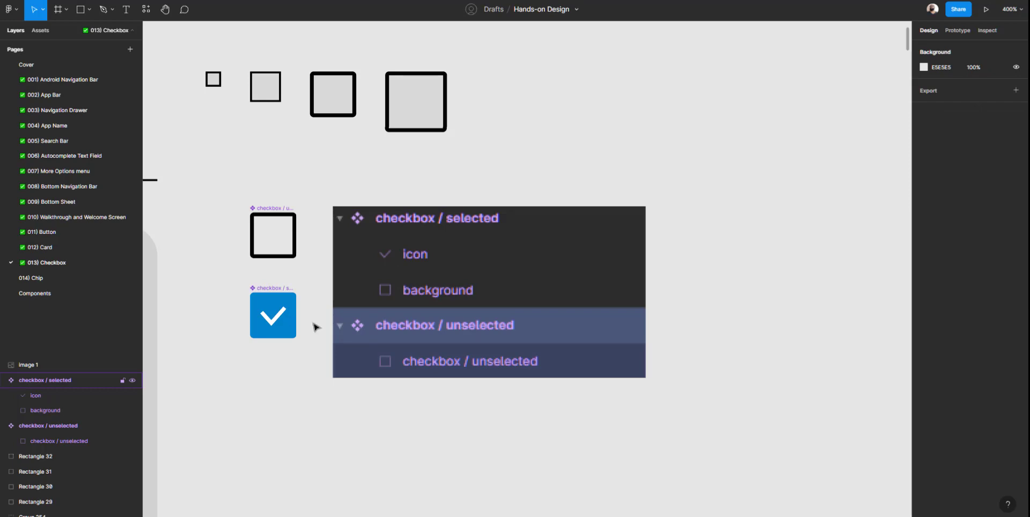
{"action": "scroll", "coordinate": [384, 294], "scroll_direction": "left", "scroll_amount": 2}
{"action": "left_click_drag", "start_coordinate": [420, 284], "coordinate": [429, 289]}
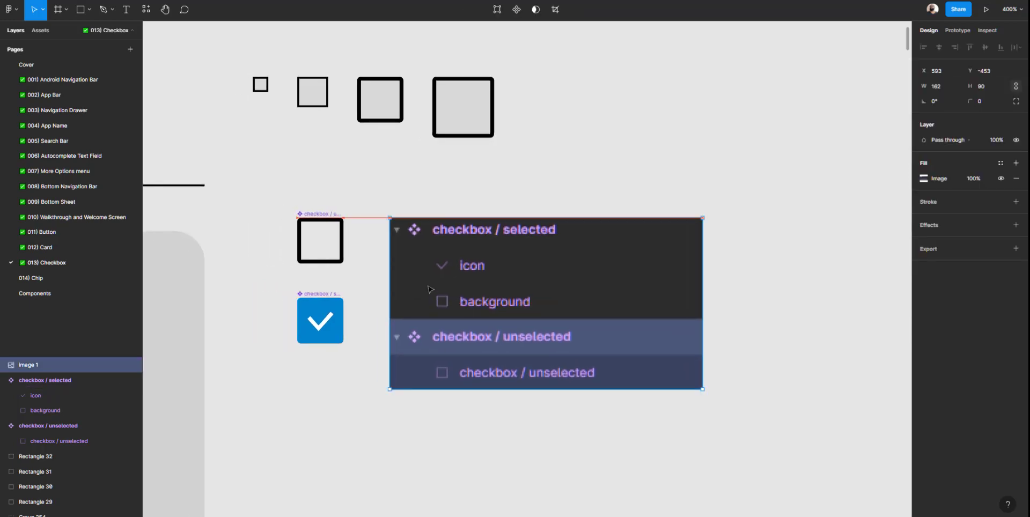
{"action": "left_click", "coordinate": [334, 392]}
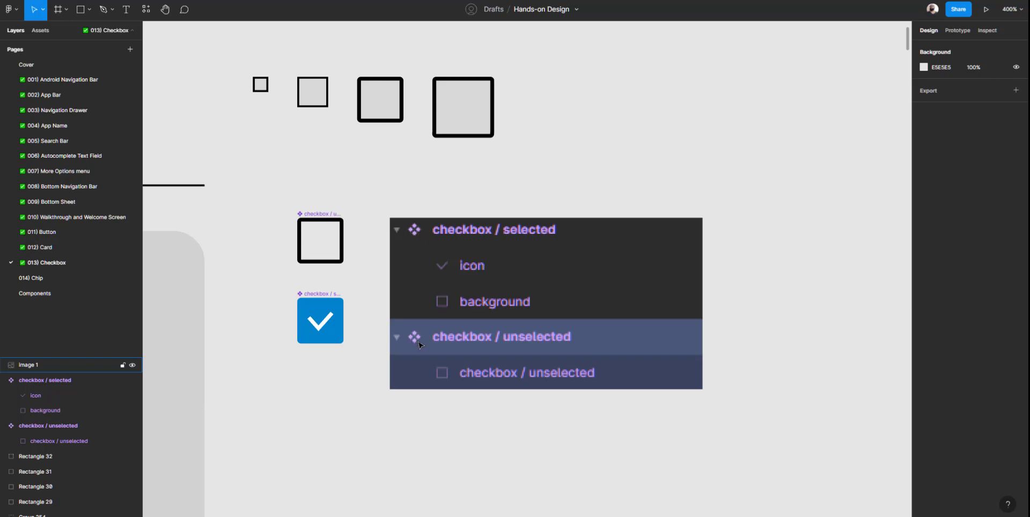
Move the layer screenshot to X 689 and place an instance of the checkbox / selected component at X 595, Y -411
{"action": "left_click", "coordinate": [434, 304]}
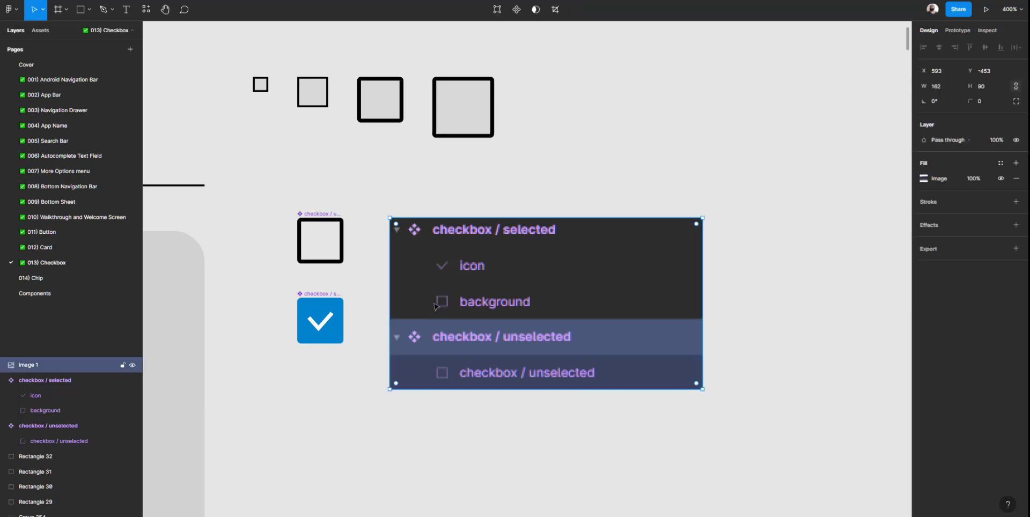
{"action": "left_click_drag", "start_coordinate": [460, 312], "coordinate": [645, 312]}
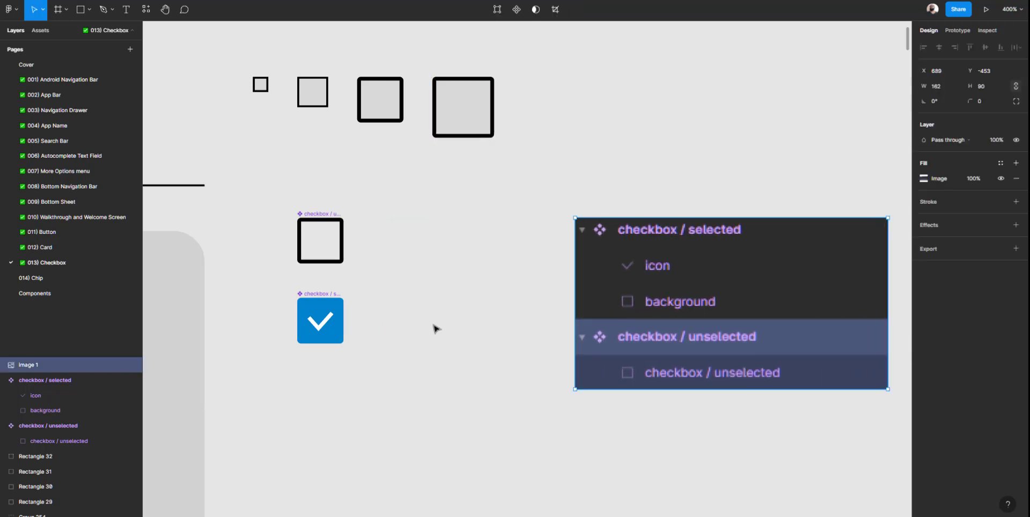
{"action": "left_click", "coordinate": [341, 317]}
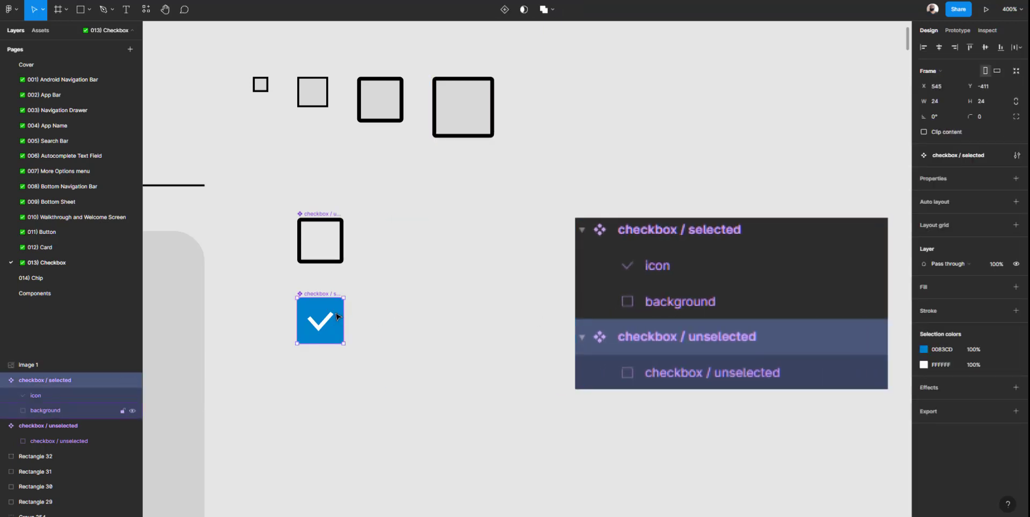
{"action": "key", "text": "ctrl+d"}
{"action": "left_click_drag", "start_coordinate": [336, 317], "coordinate": [418, 318]}
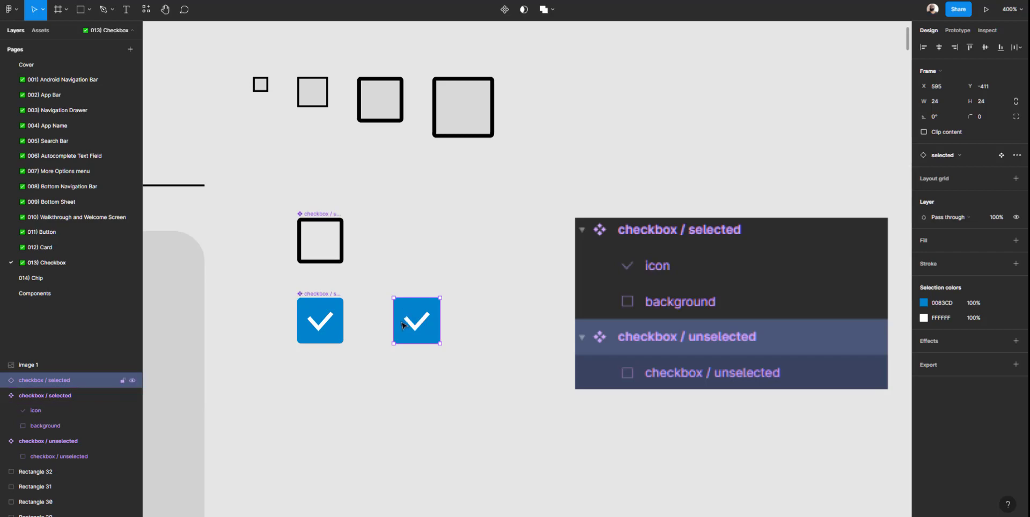
Expand the checkbox / selected instance's layer and take a screenshot of its layer structure
{"action": "left_click", "coordinate": [3, 380]}
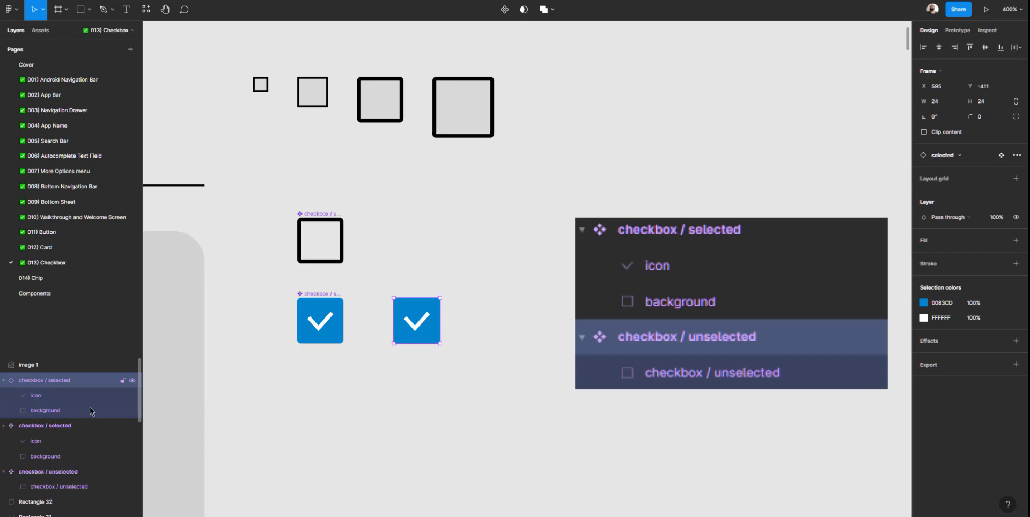
{"action": "key", "text": "ctrl+Print"}
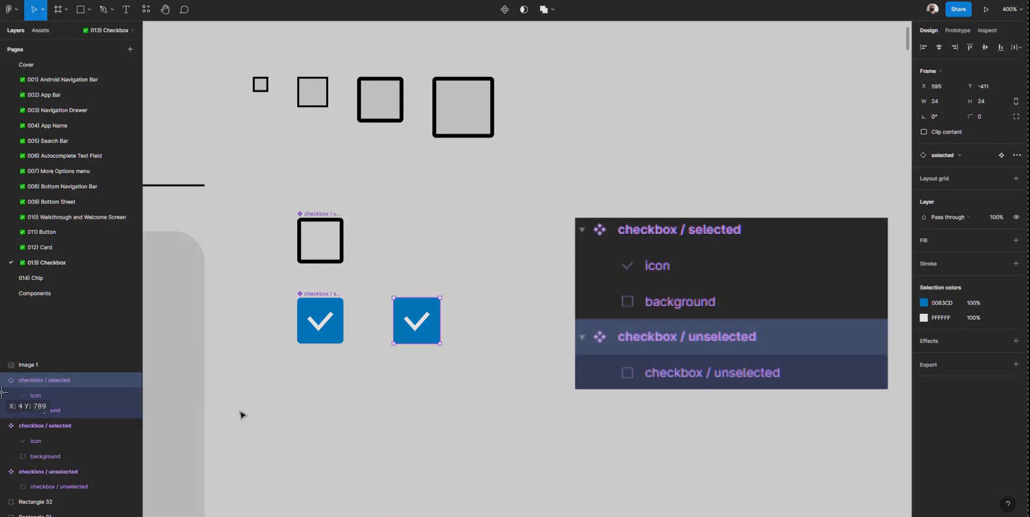
{"action": "left_click_drag", "start_coordinate": [1, 374], "coordinate": [140, 417]}
{"action": "left_click", "coordinate": [459, 400]}
Paste the instance's layer screenshot beside the first one and align their top edges at X 868, Y -453
{"action": "left_click_drag", "start_coordinate": [534, 390], "coordinate": [211, 398]}
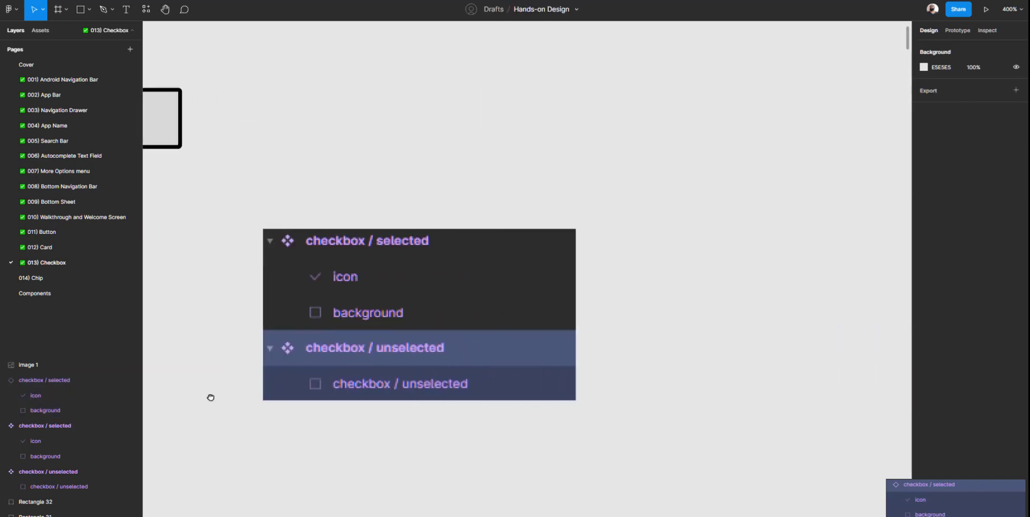
{"action": "left_click", "coordinate": [344, 345]}
{"action": "scroll", "coordinate": [337, 340], "scroll_direction": "down", "scroll_amount": 3}
{"action": "left_click_drag", "start_coordinate": [479, 339], "coordinate": [489, 344]}
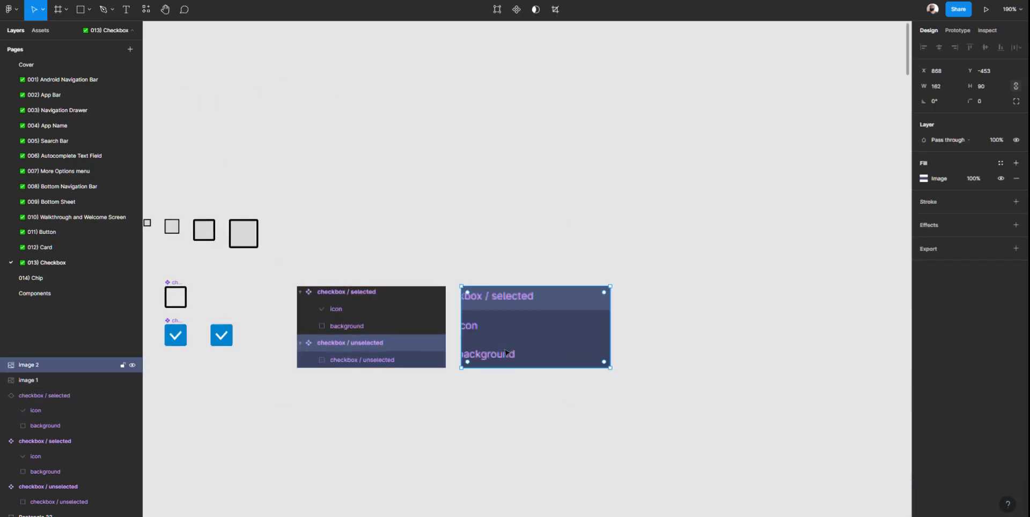
Widen the instance's layer screenshot to 279 × 90 and scale it down proportionally to match the text size of the first one
{"action": "left_click_drag", "start_coordinate": [610, 337], "coordinate": [719, 332]}
{"action": "left_click", "coordinate": [472, 375]}
{"action": "left_click", "coordinate": [636, 340]}
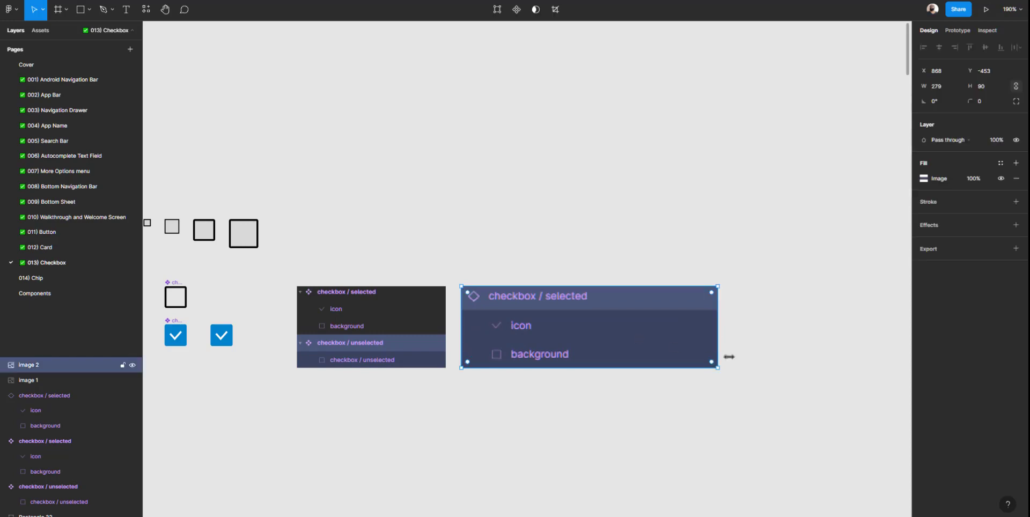
{"action": "left_click_drag", "start_coordinate": [718, 368], "coordinate": [562, 336]}
{"action": "left_click", "coordinate": [400, 388]}
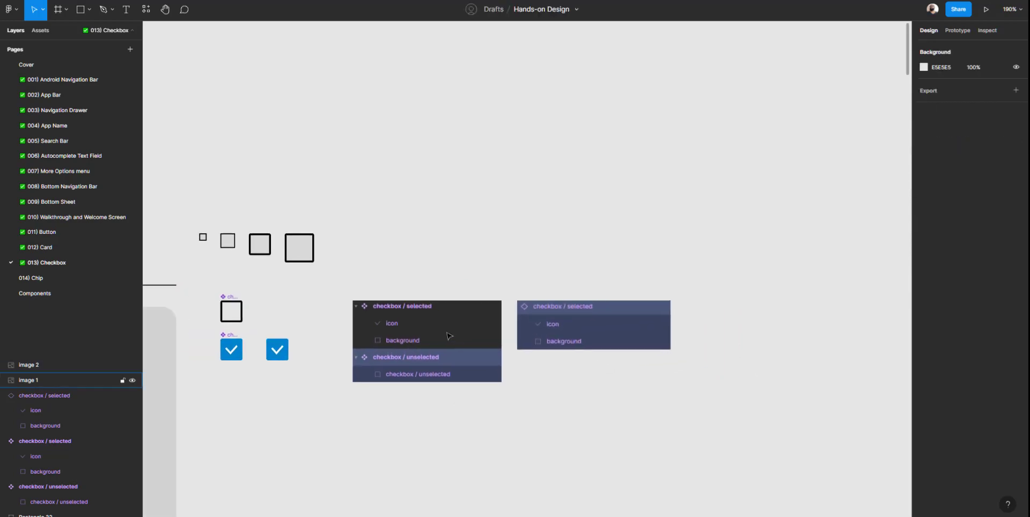
Compare the layer symbols of the main components with that of the instance in the two layer screenshots
{"action": "scroll", "coordinate": [447, 335], "scroll_direction": "up", "scroll_amount": 5}
{"action": "scroll", "coordinate": [428, 339], "scroll_direction": "down", "scroll_amount": 3}
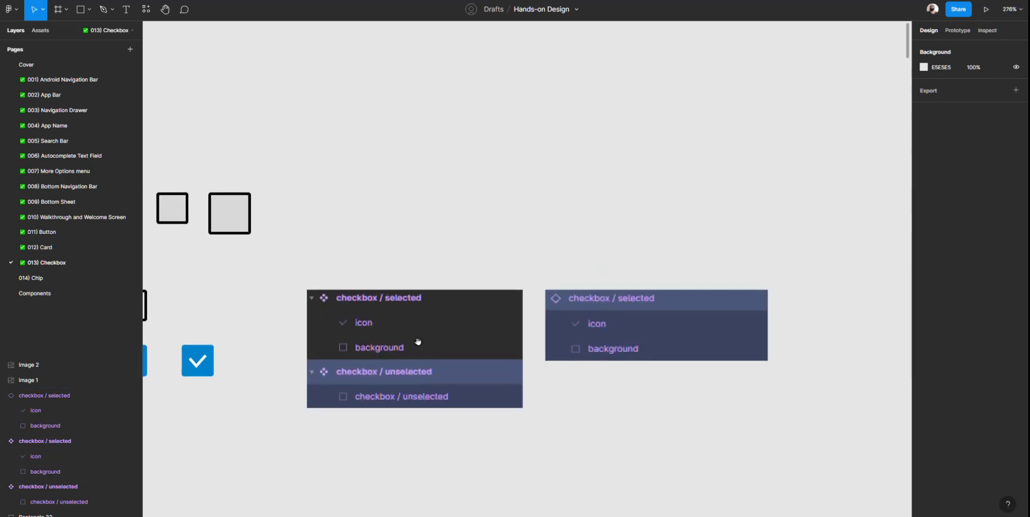
{"action": "scroll", "coordinate": [395, 340], "scroll_direction": "right", "scroll_amount": 1}
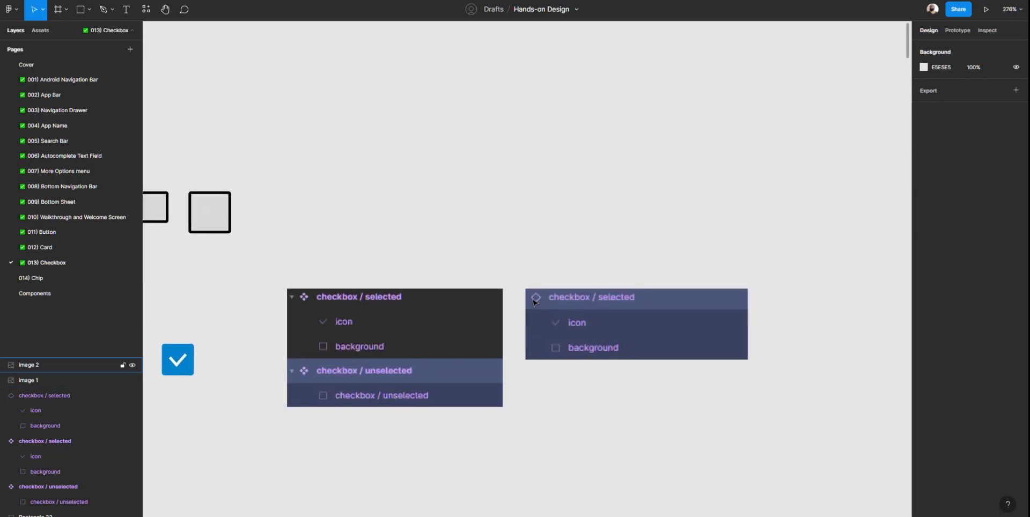
{"action": "left_click", "coordinate": [304, 303]}
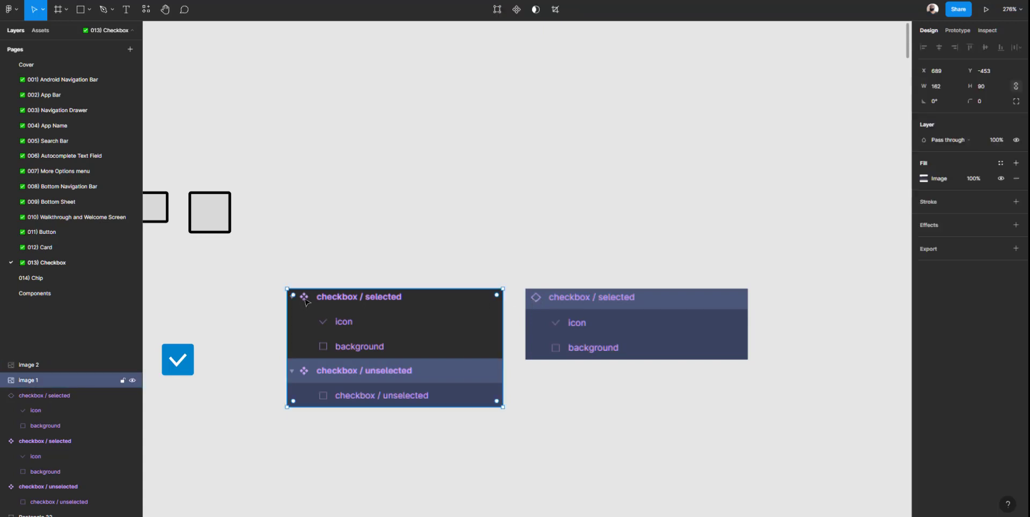
{"action": "left_click", "coordinate": [322, 260]}
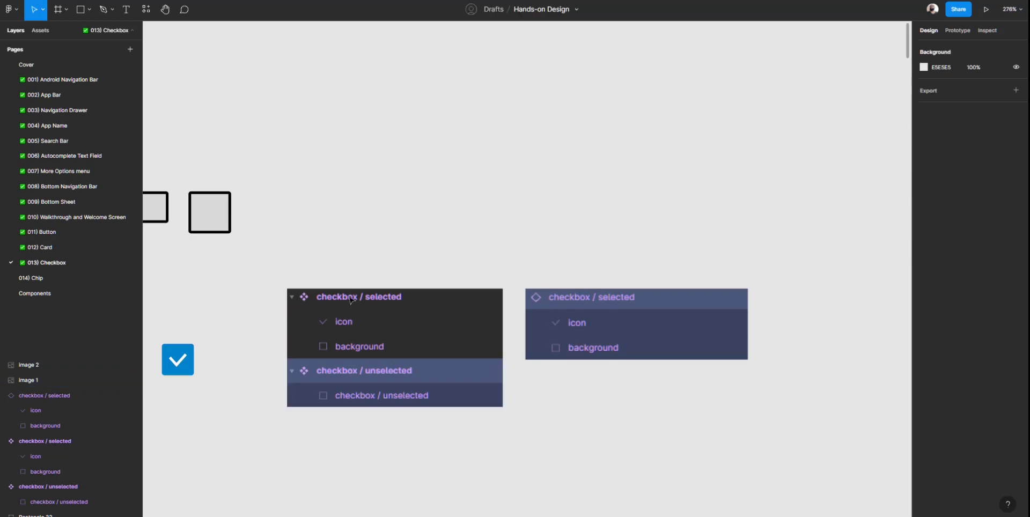
{"action": "left_click", "coordinate": [338, 304]}
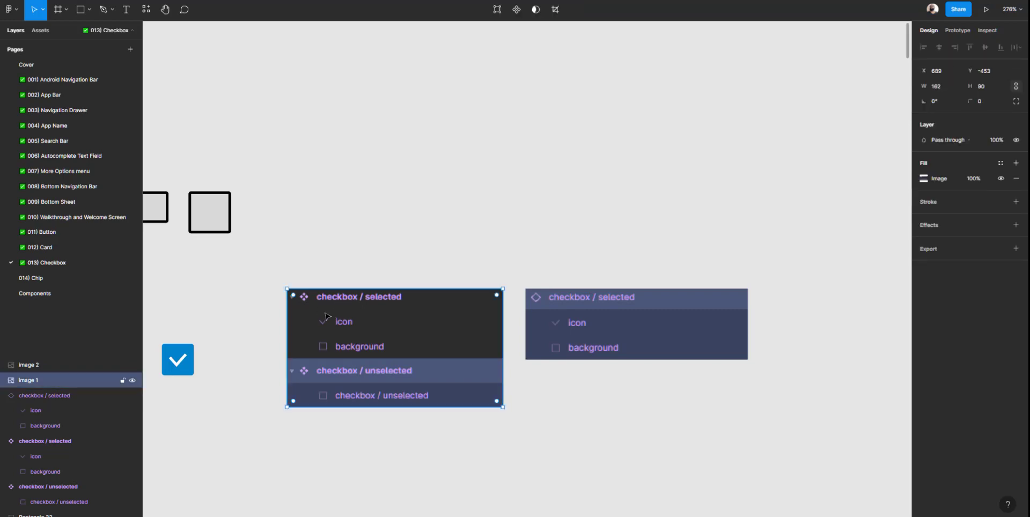
Duplicate the checkbox / selected instance downward into a column of five with 8 px gaps
{"action": "scroll", "coordinate": [326, 317], "scroll_direction": "left", "scroll_amount": 10}
{"action": "left_click", "coordinate": [498, 326]}
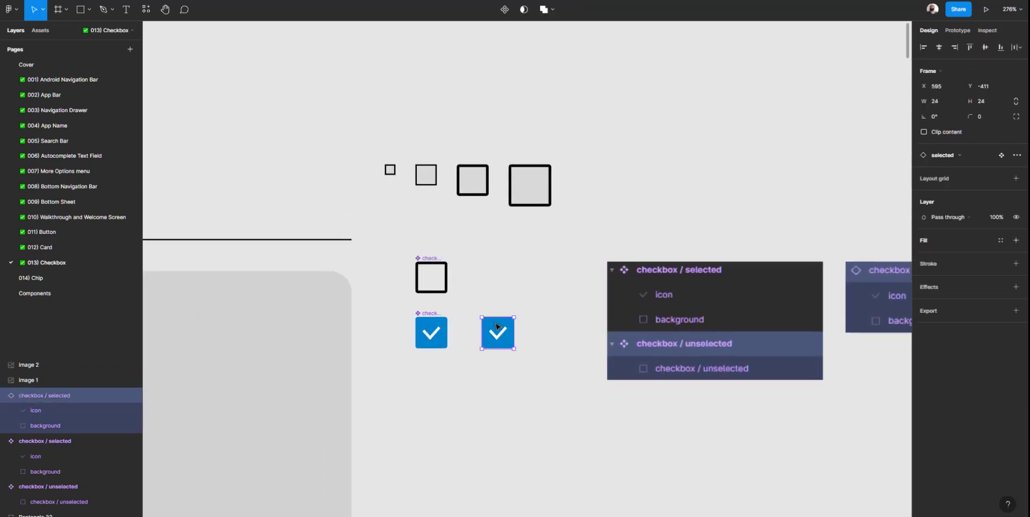
{"action": "left_click_drag", "start_coordinate": [498, 326], "coordinate": [501, 371]}
{"action": "key", "text": "ctrl+d"}
{"action": "key", "text": "ctrl+d"}
{"action": "key", "text": "ctrl+d"}
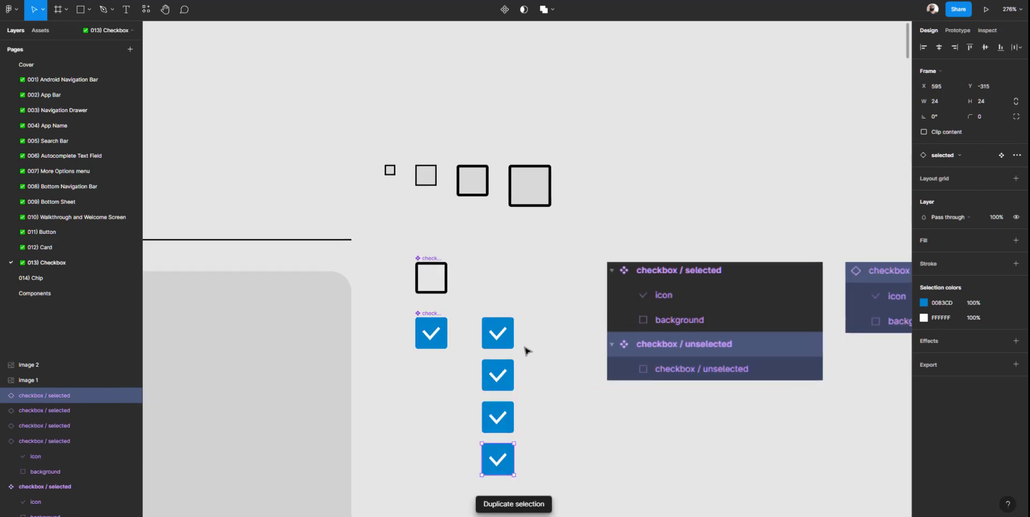
{"action": "scroll", "coordinate": [531, 301], "scroll_direction": "down", "scroll_amount": 3}
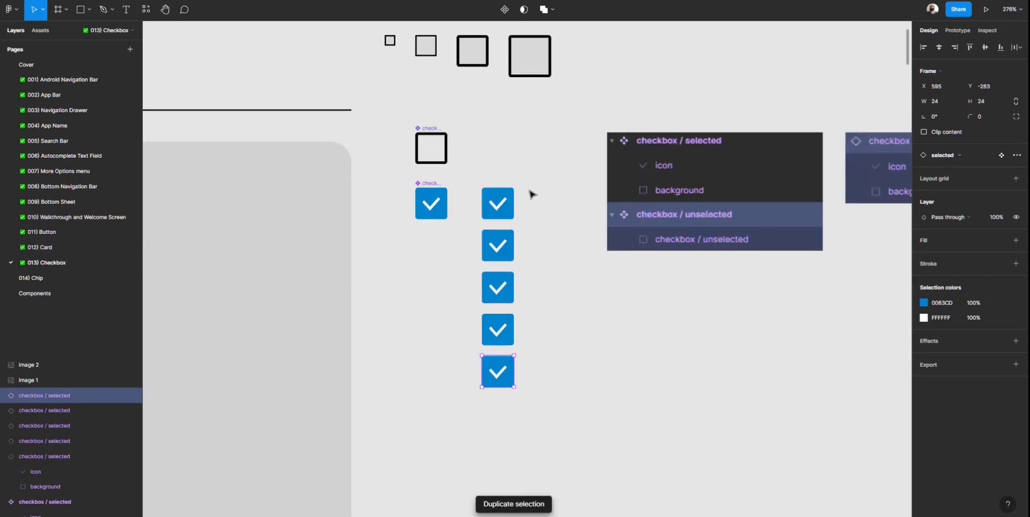
{"action": "left_click_drag", "start_coordinate": [528, 189], "coordinate": [465, 416]}
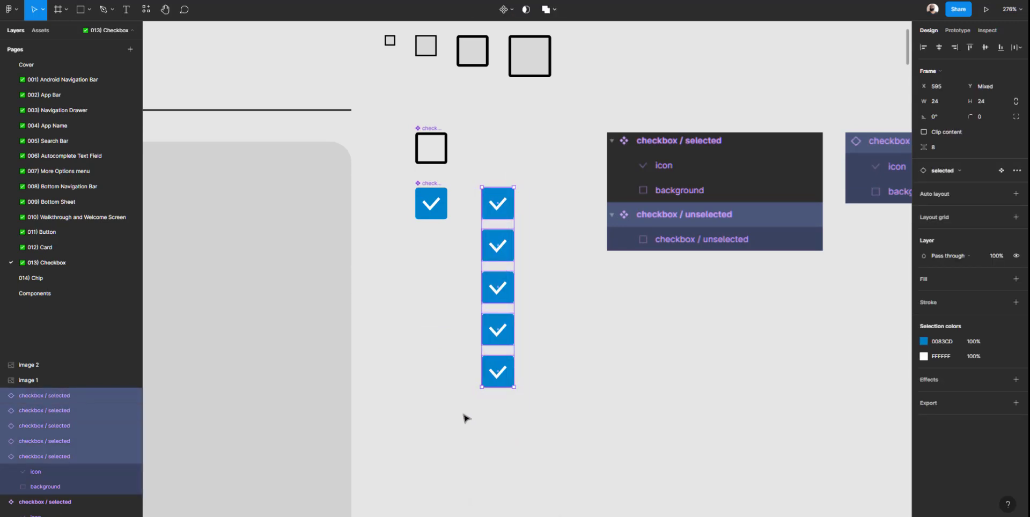
{"action": "left_click", "coordinate": [453, 417]}
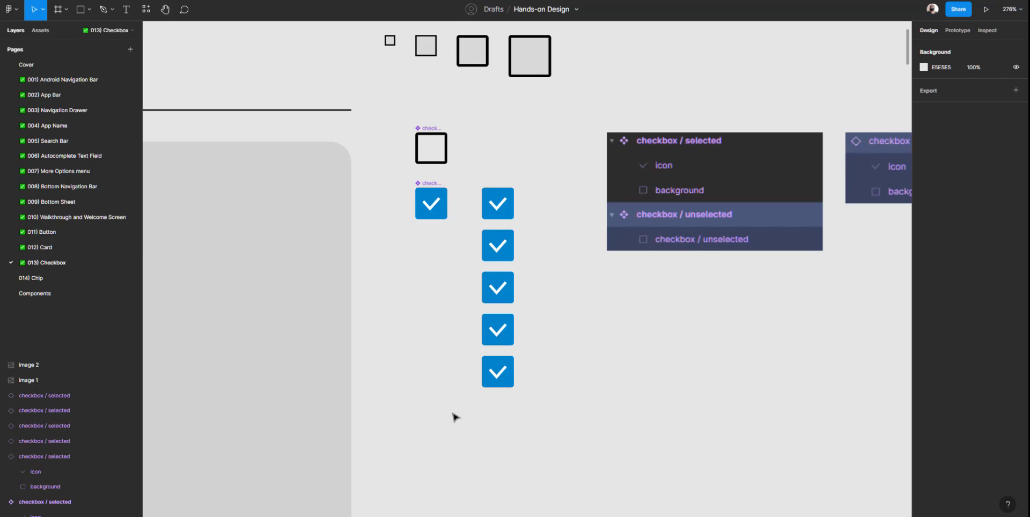
Change the fill of the checkbox / selected main component's background to green 448710
{"action": "double_click", "coordinate": [443, 216]}
{"action": "left_click", "coordinate": [925, 279]}
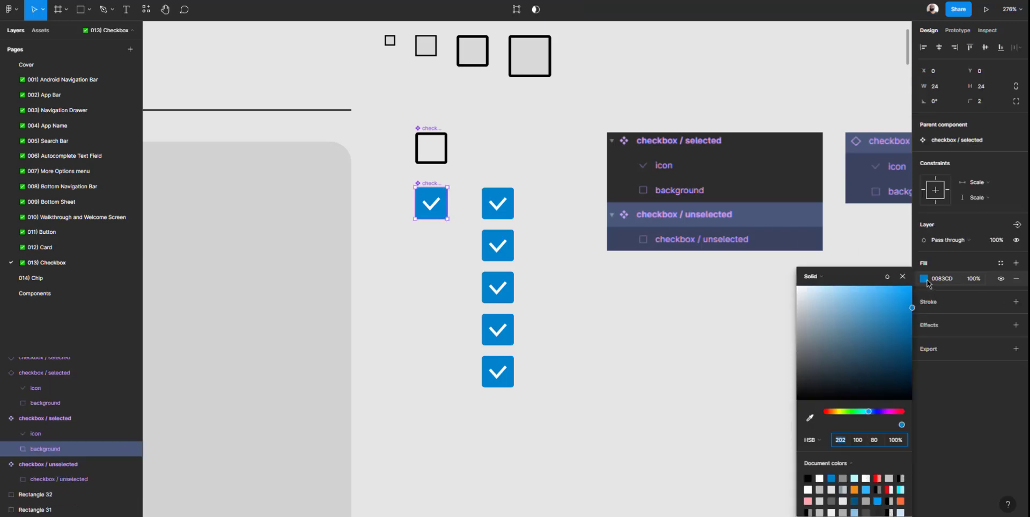
{"action": "left_click_drag", "start_coordinate": [867, 412], "coordinate": [846, 412]}
{"action": "left_click_drag", "start_coordinate": [862, 356], "coordinate": [897, 339]}
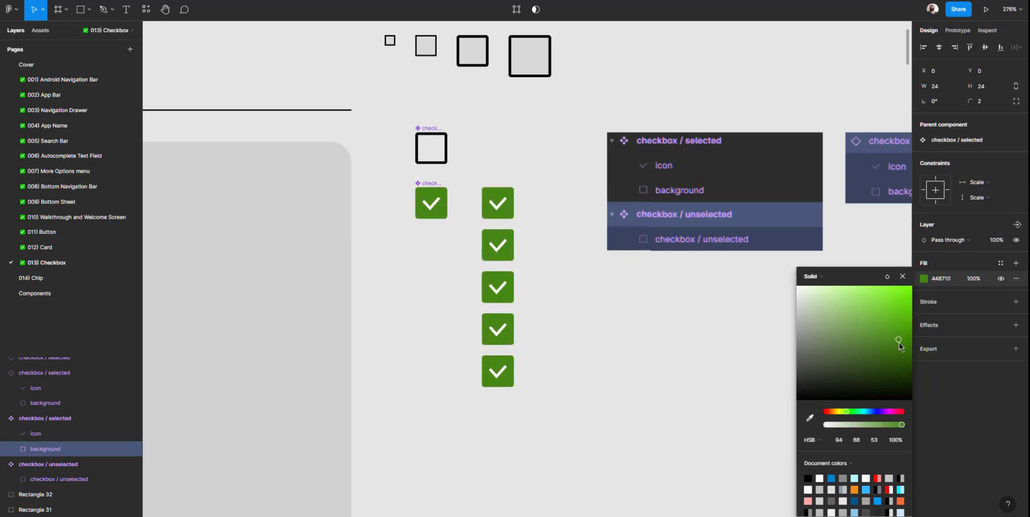
{"action": "left_click", "coordinate": [432, 204]}
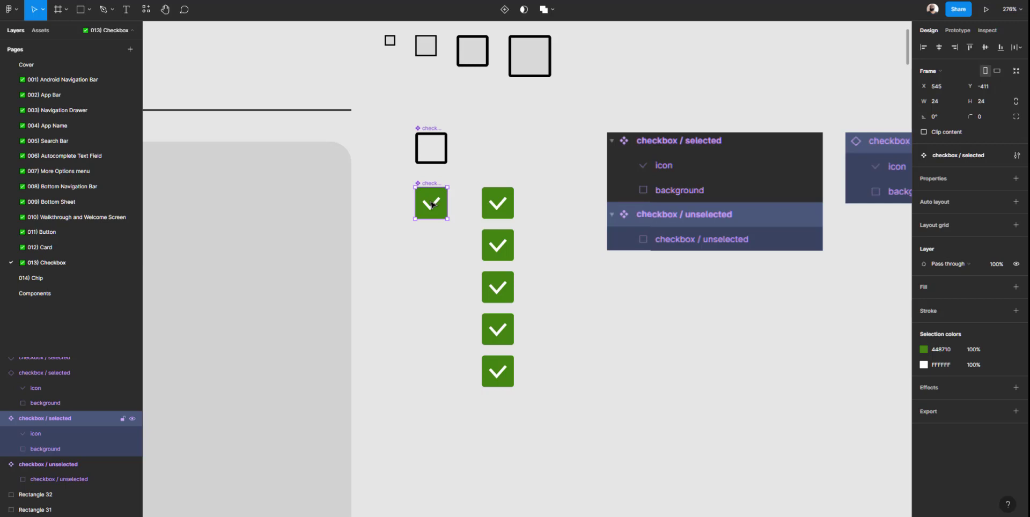
{"action": "left_click", "coordinate": [454, 263]}
{"action": "left_click", "coordinate": [436, 218]}
{"action": "left_click", "coordinate": [430, 239]}
Create a column of five checkbox / unselected instances at X 633, level with the column of selected checkboxes
{"action": "left_click", "coordinate": [444, 155]}
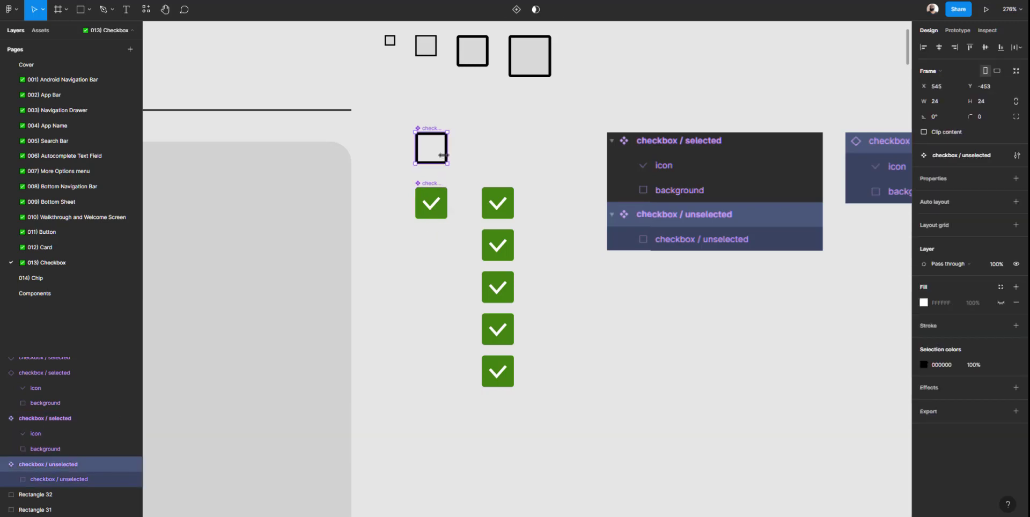
{"action": "left_click_drag", "start_coordinate": [431, 133], "coordinate": [546, 236]}
{"action": "key", "text": "ctrl+d"}
{"action": "key", "text": "ctrl+d"}
{"action": "key", "text": "ctrl+d"}
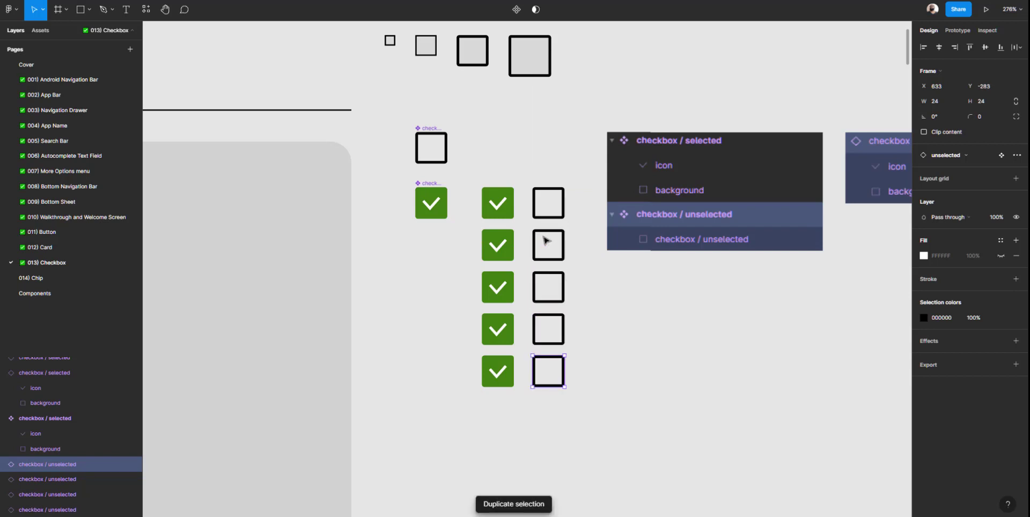
Change the outline colour of the checkbox / unselected main component to blue 122BAE
{"action": "left_click", "coordinate": [444, 161]}
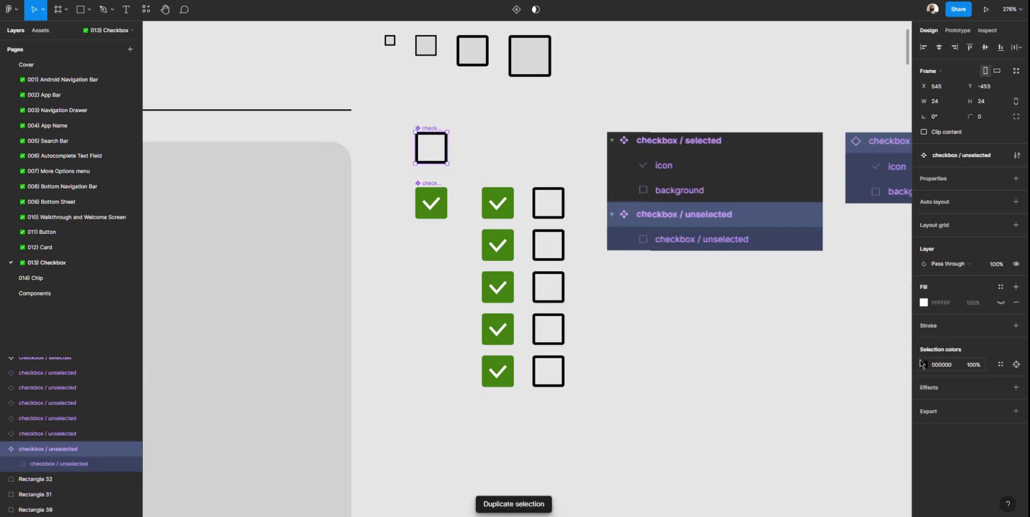
{"action": "left_click", "coordinate": [923, 364]}
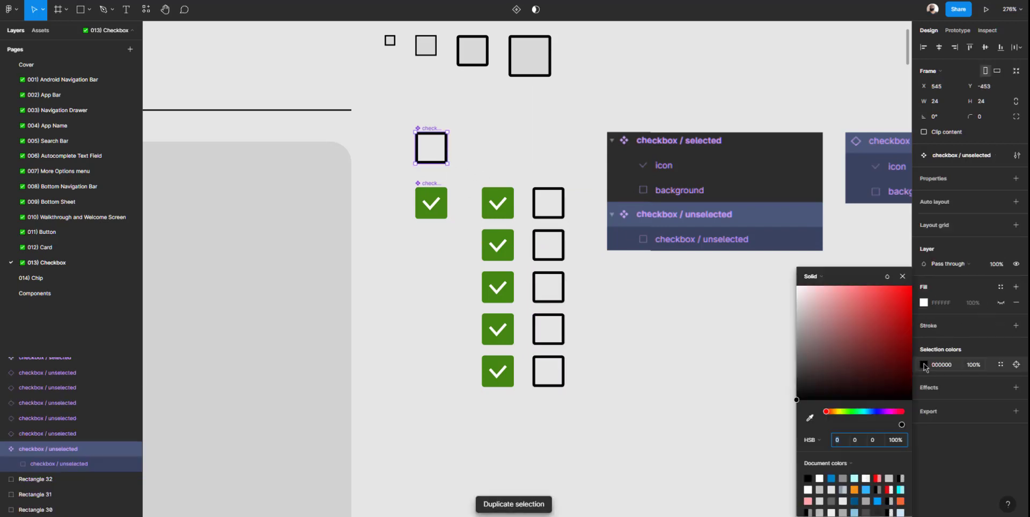
{"action": "left_click", "coordinate": [875, 412]}
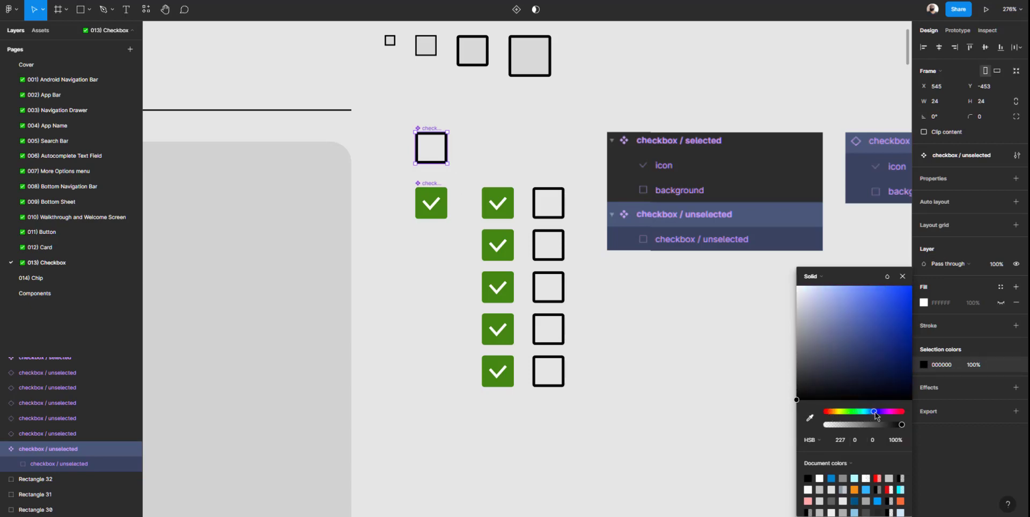
{"action": "left_click_drag", "start_coordinate": [893, 350], "coordinate": [901, 323]}
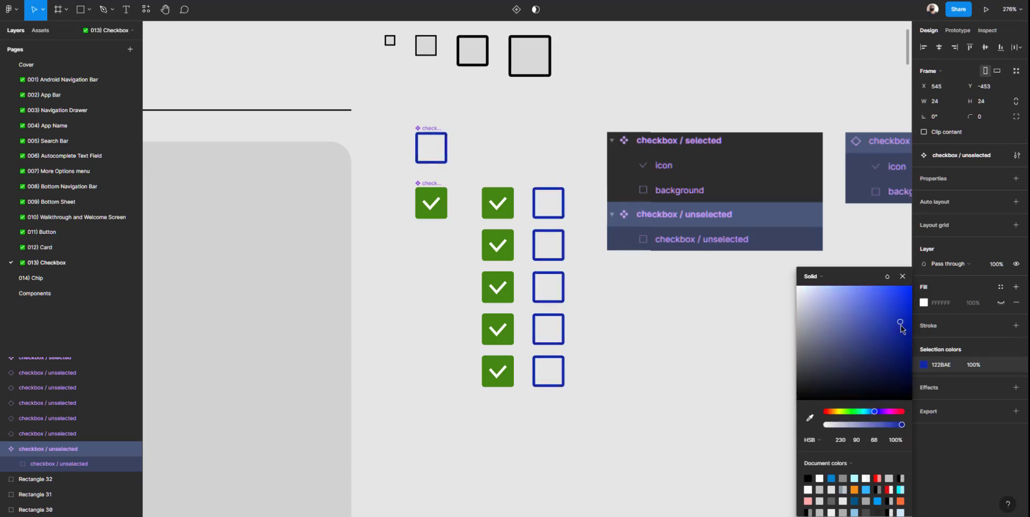
{"action": "left_click", "coordinate": [657, 374]}
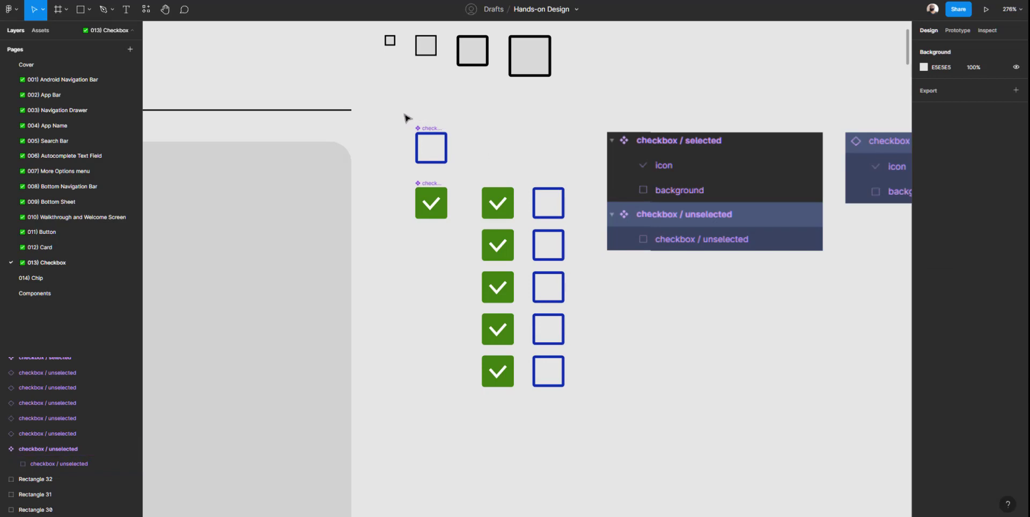
Select both main checkbox components and remove them from the Checkbox page, leaving the instances in place
{"action": "left_click_drag", "start_coordinate": [398, 114], "coordinate": [463, 243]}
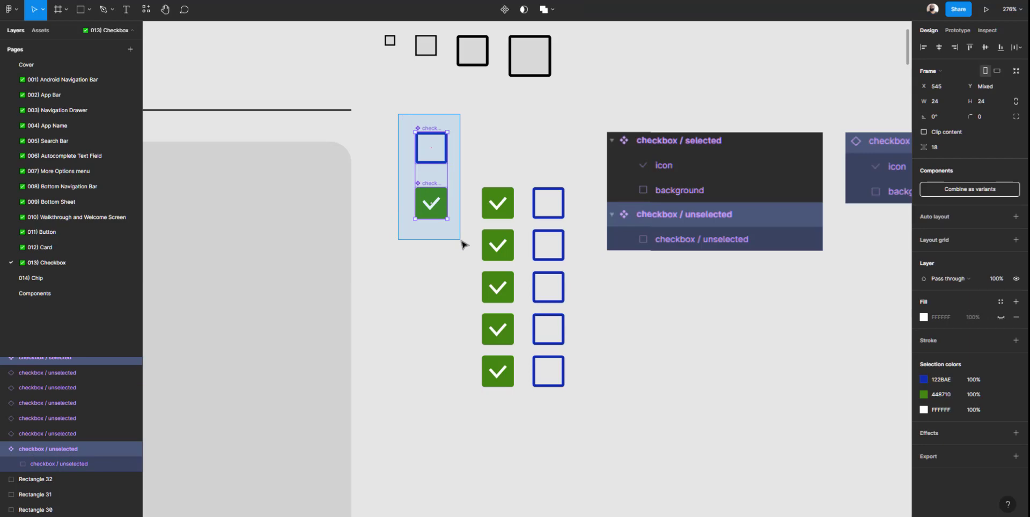
{"action": "left_click_drag", "start_coordinate": [464, 244], "coordinate": [465, 245]}
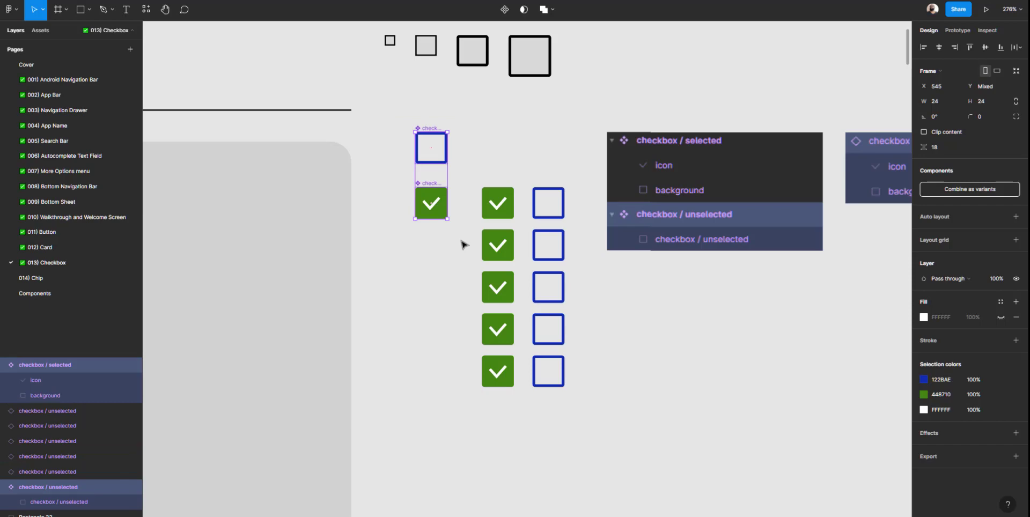
{"action": "left_click_drag", "start_coordinate": [396, 101], "coordinate": [466, 257]}
{"action": "key", "text": "Delete"}
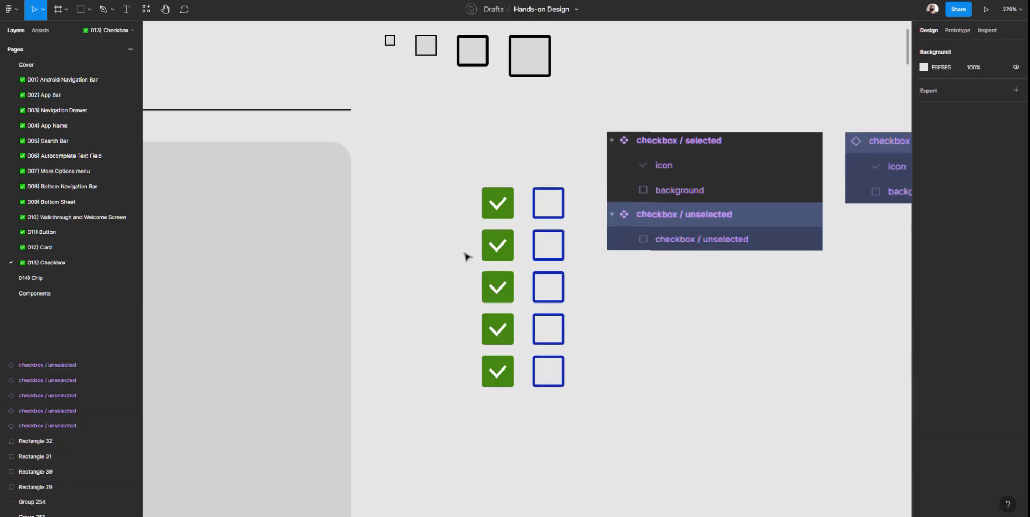
Open the Components page and bring the BUTTONS folder and the card components into view
{"action": "left_click", "coordinate": [53, 293]}
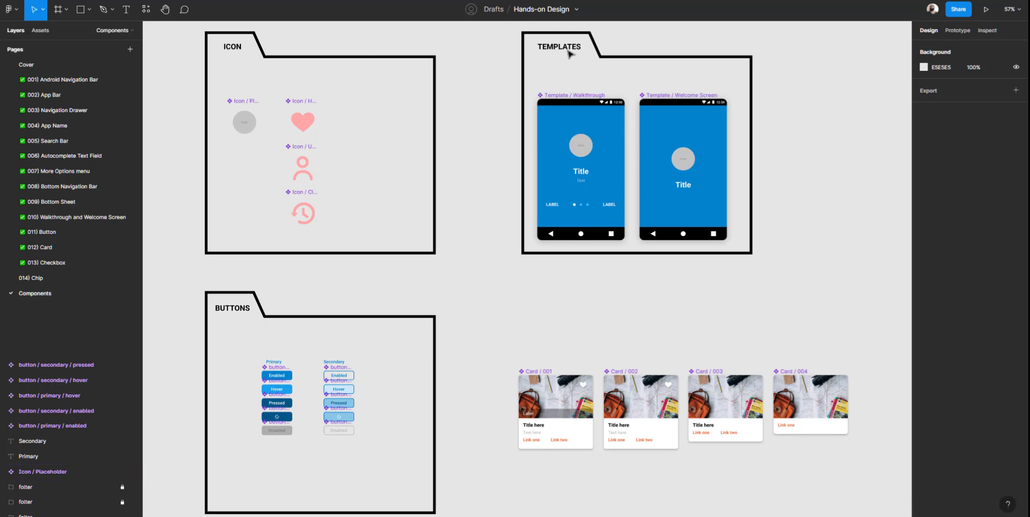
{"action": "scroll", "coordinate": [491, 332], "scroll_direction": "down", "scroll_amount": 5}
{"action": "scroll", "coordinate": [491, 331], "scroll_direction": "right", "scroll_amount": 2}
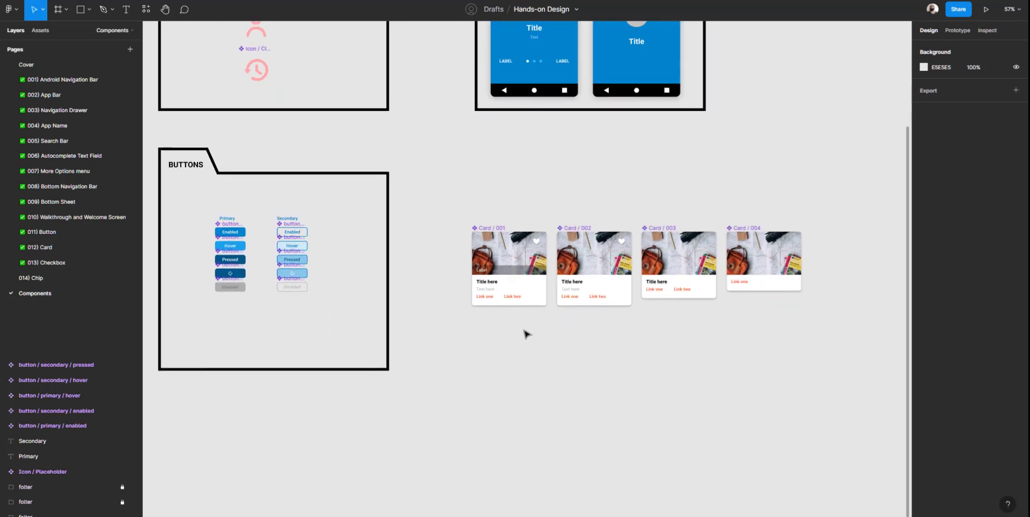
{"action": "scroll", "coordinate": [520, 329], "scroll_direction": "down", "scroll_amount": 3}
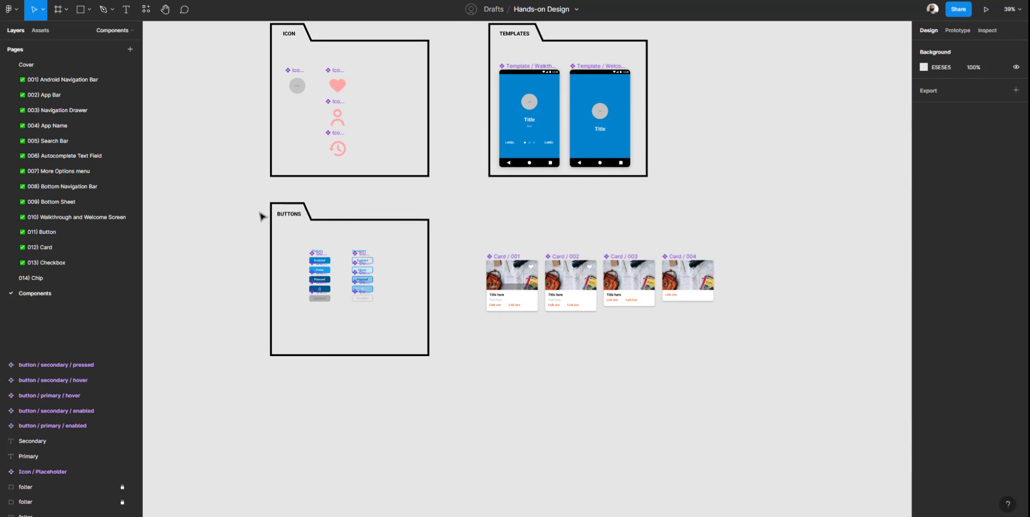
Unlock the outline of the BUTTONS folder
{"action": "right_click", "coordinate": [273, 252]}
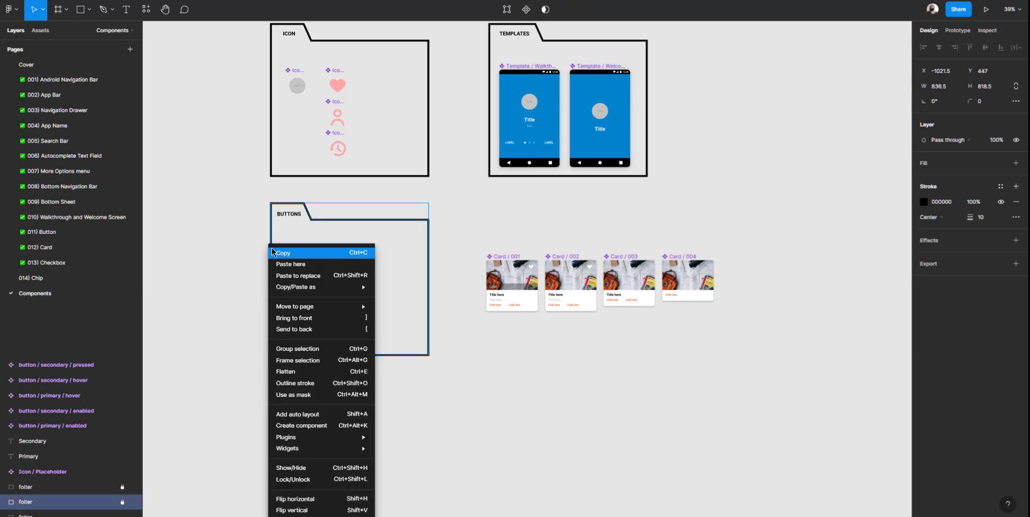
{"action": "left_click", "coordinate": [123, 503]}
{"action": "left_click", "coordinate": [231, 448]}
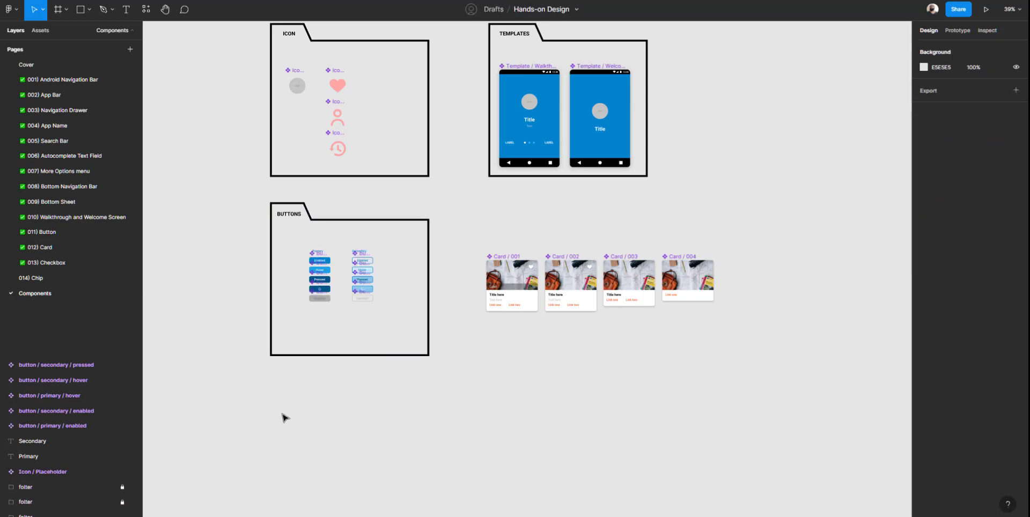
{"action": "right_click", "coordinate": [308, 356]}
{"action": "key", "text": "Escape"}
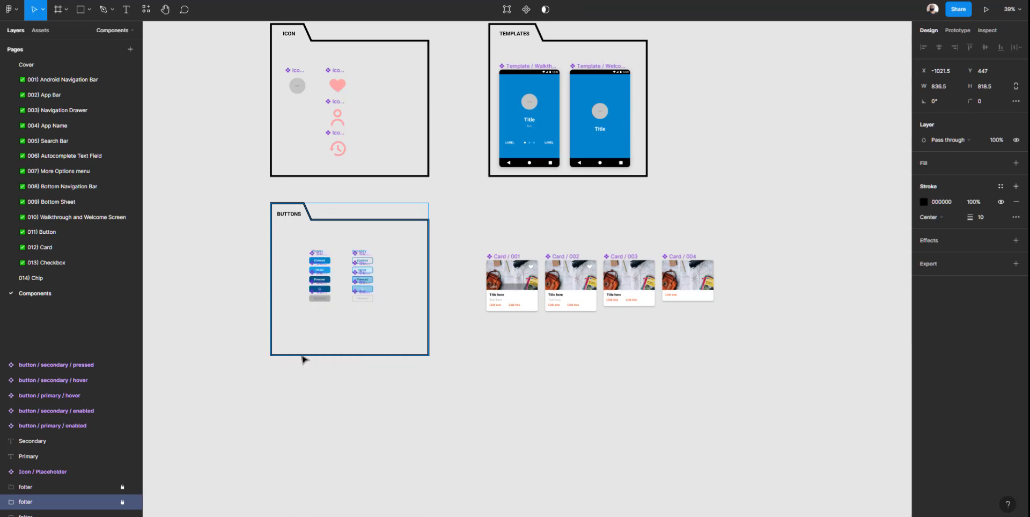
{"action": "left_click", "coordinate": [122, 502]}
{"action": "left_click", "coordinate": [228, 465]}
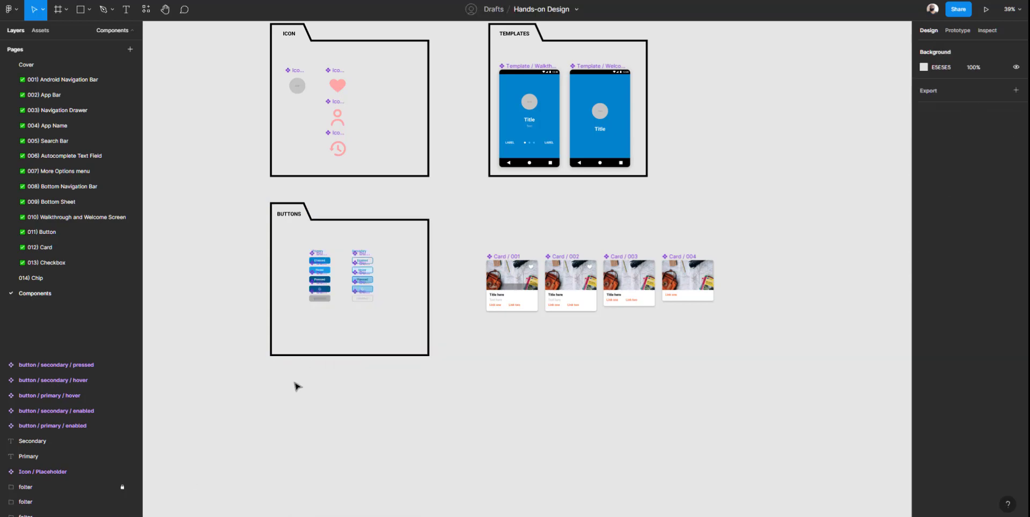
{"action": "left_click", "coordinate": [300, 360]}
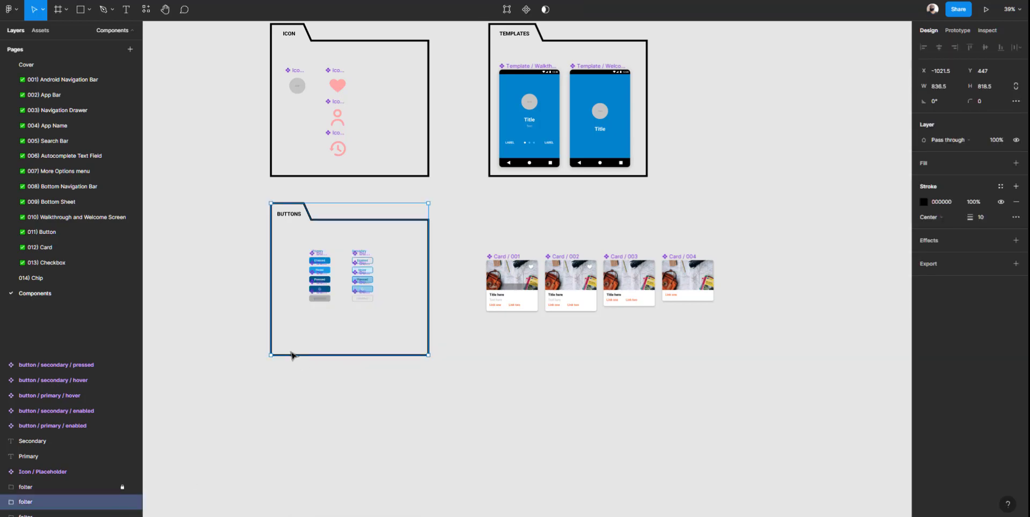
{"action": "left_click_drag", "start_coordinate": [292, 356], "coordinate": [499, 358]}
{"action": "key", "text": "ctrl+z"}
Unlock the BUTTONS label and duplicate it with its folder outline over the card components, placing the outline copy at X 124, Y 447
{"action": "left_click", "coordinate": [291, 215]}
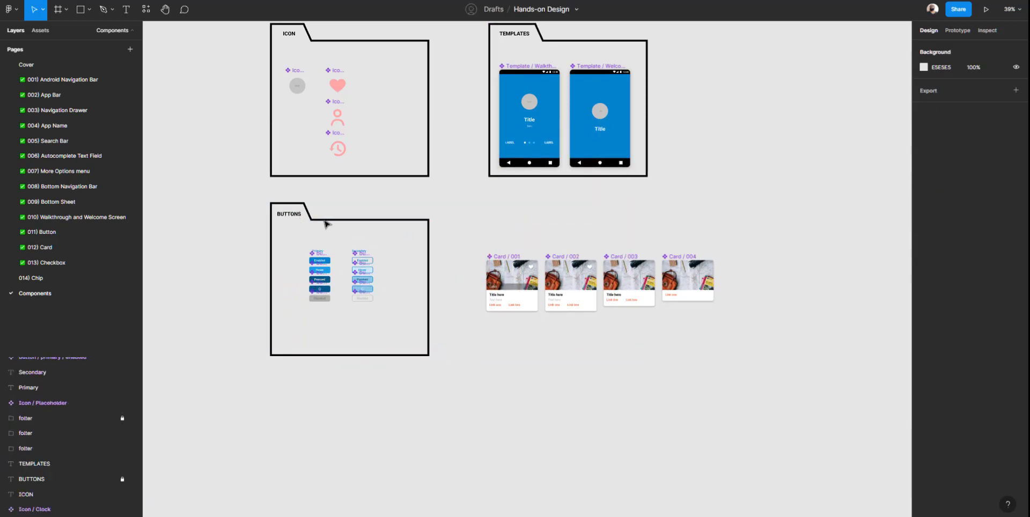
{"action": "right_click", "coordinate": [293, 216]}
{"action": "key", "text": "Escape"}
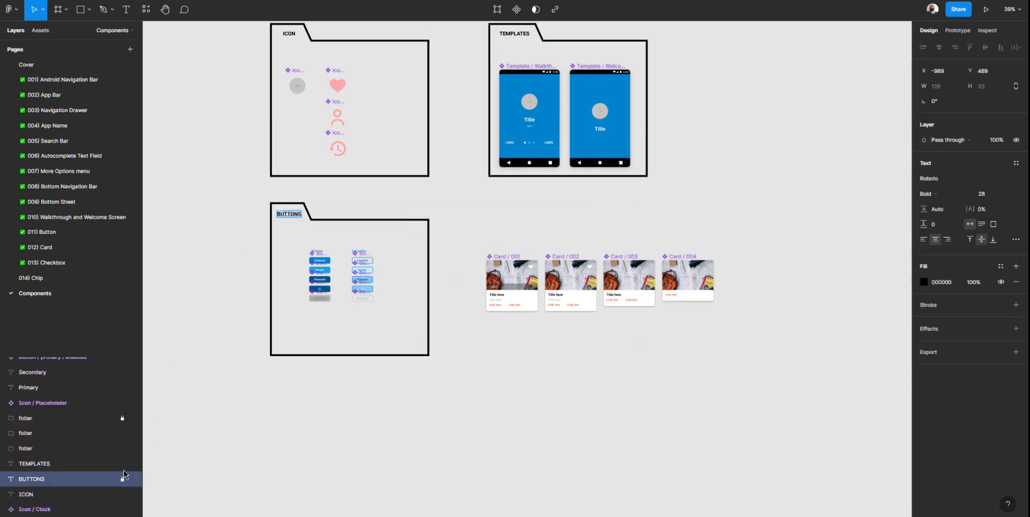
{"action": "left_click", "coordinate": [254, 223]}
{"action": "left_click_drag", "start_coordinate": [258, 197], "coordinate": [512, 241]}
{"action": "left_click", "coordinate": [682, 217]}
Widen the copied folder outline around the cards by moving its right edge points past Card / 004
{"action": "left_click", "coordinate": [647, 227]}
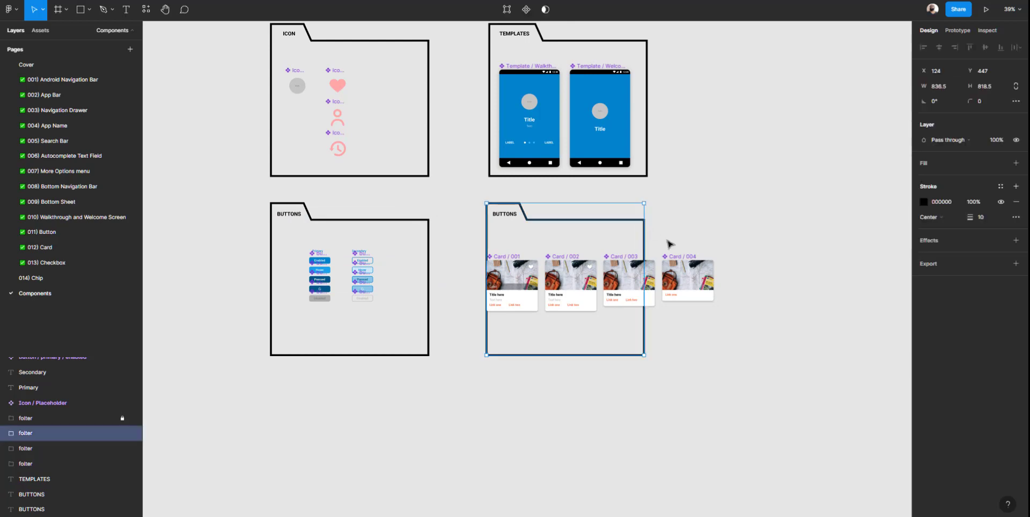
{"action": "key", "text": "Return"}
{"action": "left_click_drag", "start_coordinate": [721, 178], "coordinate": [773, 360]}
{"action": "left_click", "coordinate": [750, 424]}
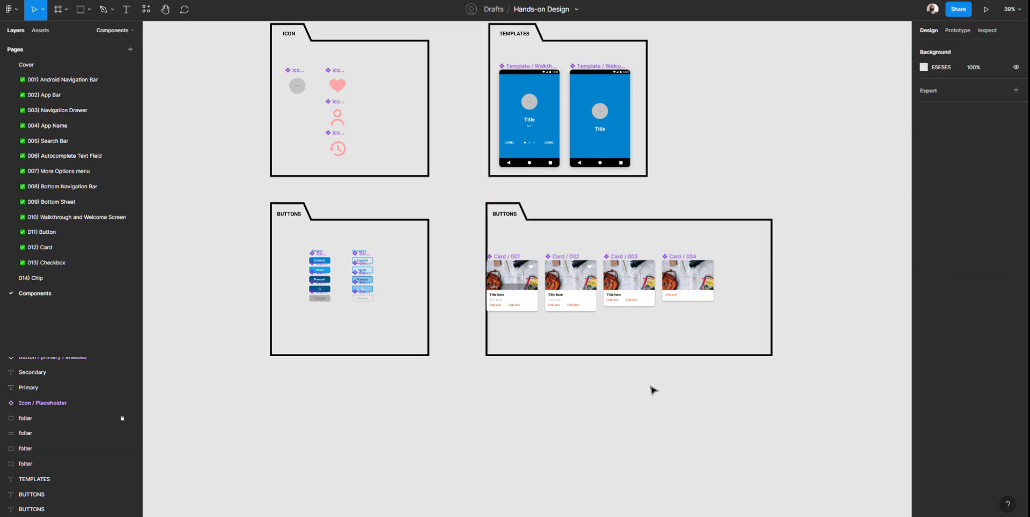
Duplicate the original BUTTONS folder with its label to the right of the TEMPLATES folder, level with its top edge
{"action": "left_click_drag", "start_coordinate": [250, 199], "coordinate": [725, 57]}
{"action": "left_click_drag", "start_coordinate": [565, 181], "coordinate": [452, 271]}
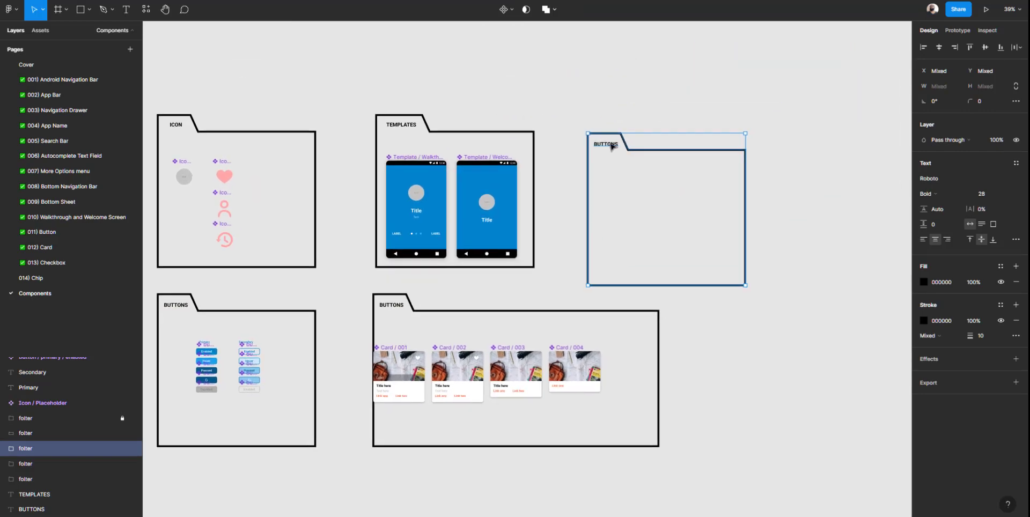
{"action": "mouse_move", "coordinate": [606, 143]}
{"action": "left_mouse_down"}
{"action": "mouse_move", "coordinate": [603, 127]}
{"action": "mouse_move", "coordinate": [616, 129]}
{"action": "left_mouse_up"}
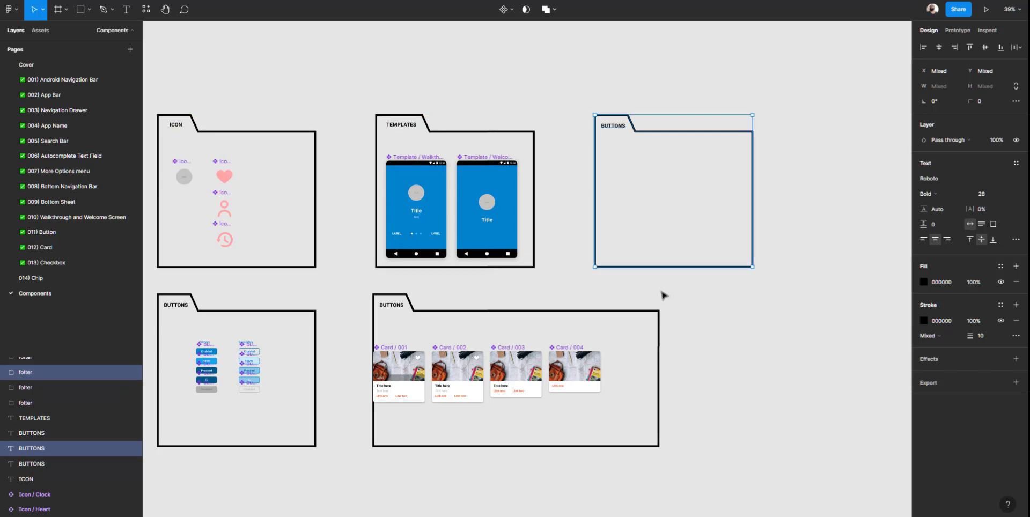
Extend the right side of the folder around the cards to line up with the right edge of the empty folder above
{"action": "left_click", "coordinate": [665, 303]}
{"action": "left_click", "coordinate": [660, 336]}
{"action": "double_click", "coordinate": [659, 336]}
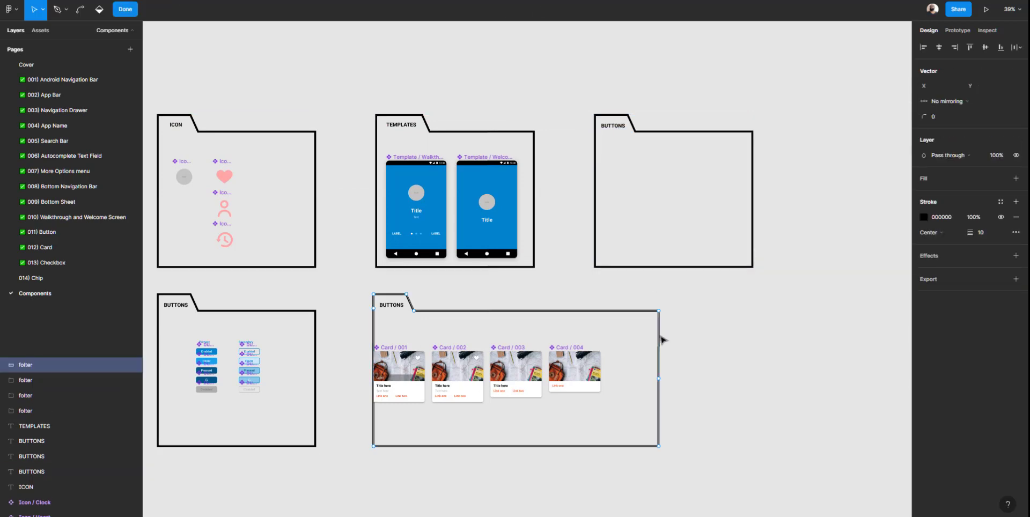
{"action": "left_click_drag", "start_coordinate": [679, 296], "coordinate": [643, 484]}
{"action": "left_click_drag", "start_coordinate": [661, 448], "coordinate": [755, 444]}
{"action": "key", "text": "Escape"}
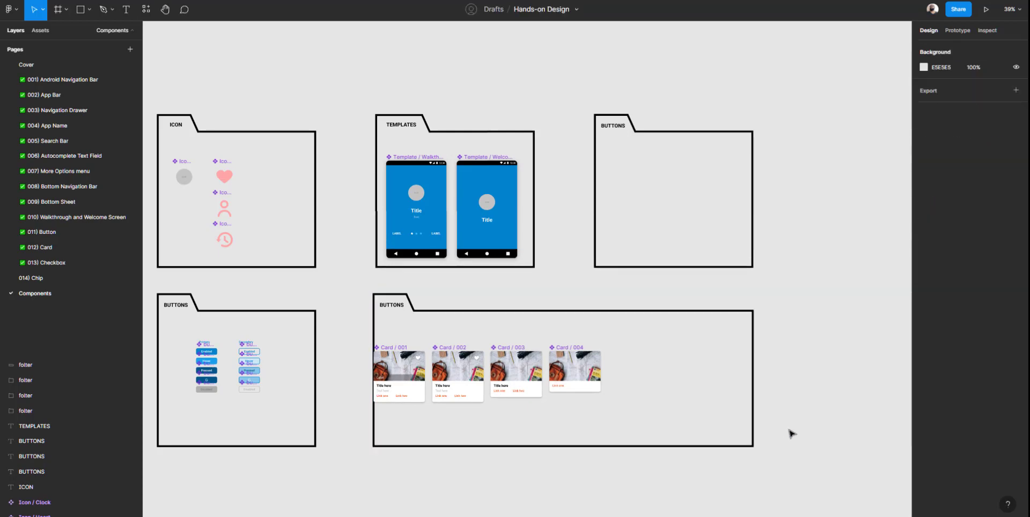
Rename the label of the folder around the cards as CARDS and the ICON folder's label as ICONS
{"action": "double_click", "coordinate": [396, 305]}
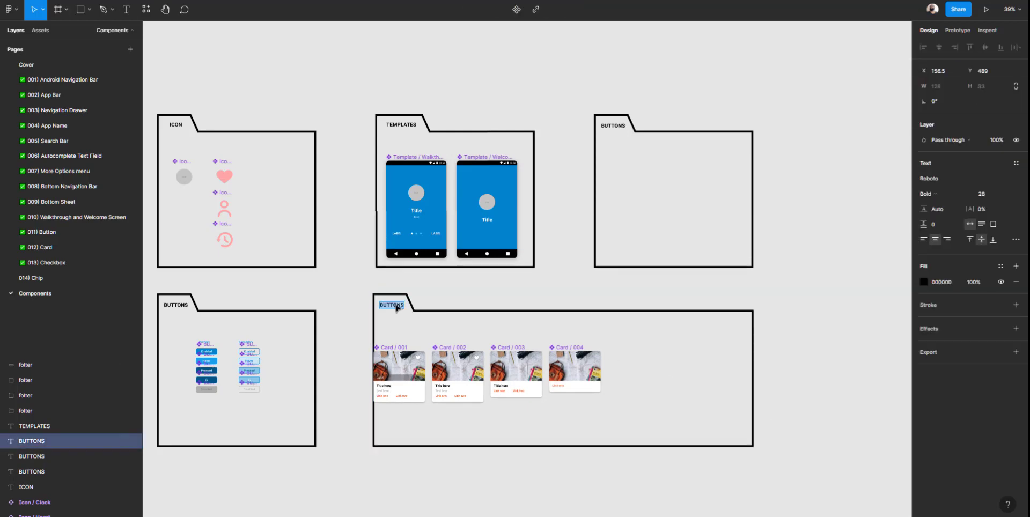
{"action": "type", "text": "CARDS"}
{"action": "left_click", "coordinate": [178, 127]}
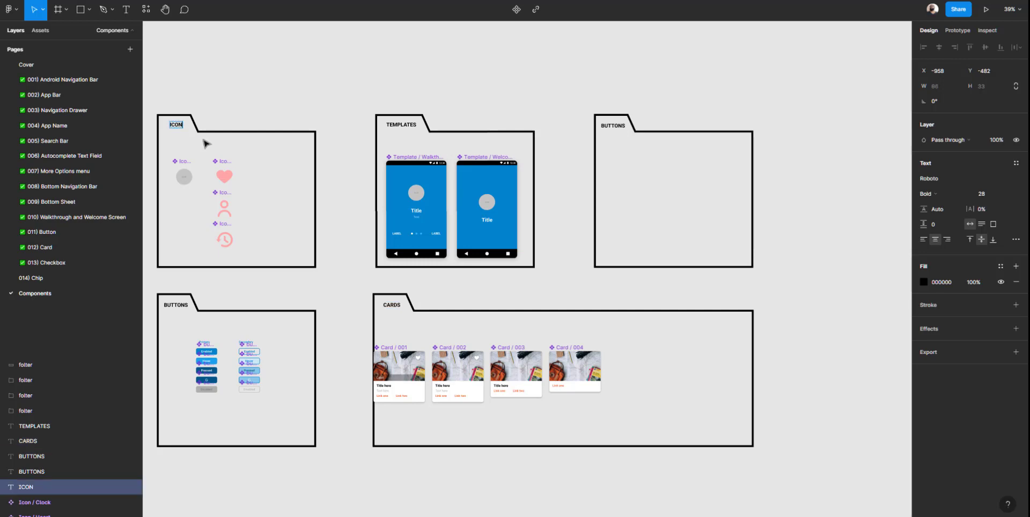
{"action": "type", "text": "S"}
{"action": "key", "text": "Escape"}
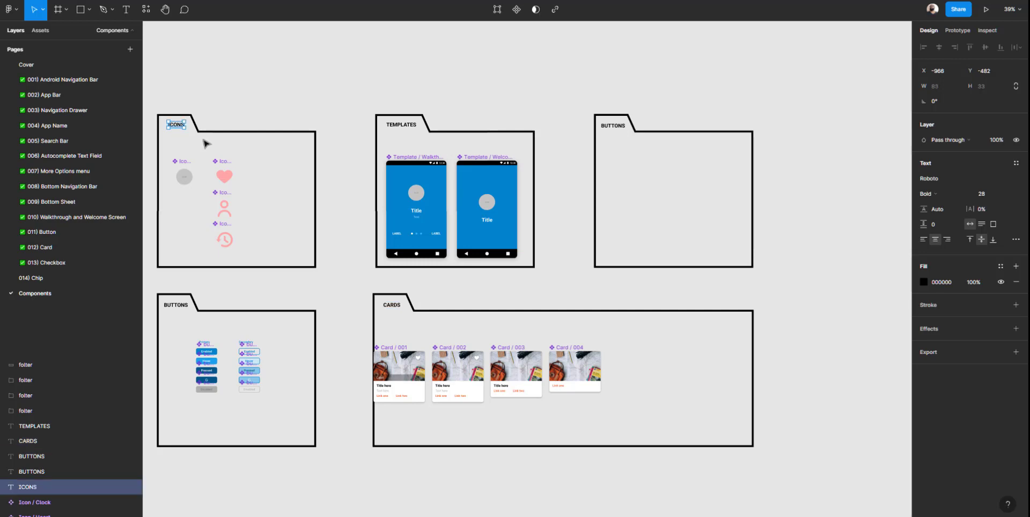
{"action": "left_click", "coordinate": [475, 93]}
Select the four Card components together and centre them horizontally within the CARDS folder
{"action": "left_click", "coordinate": [400, 350]}
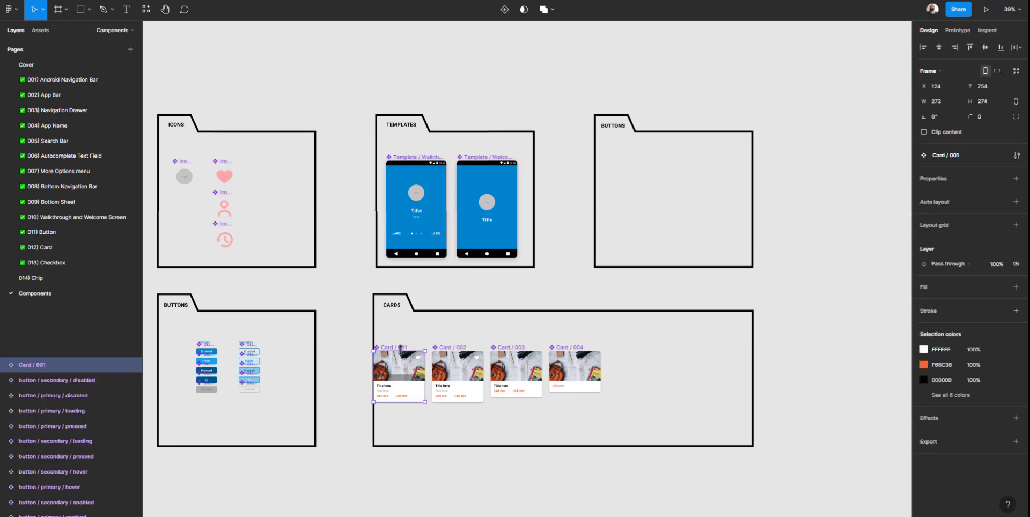
{"action": "left_click", "coordinate": [456, 362], "text": "shift"}
{"action": "left_click", "coordinate": [481, 364], "text": "shift"}
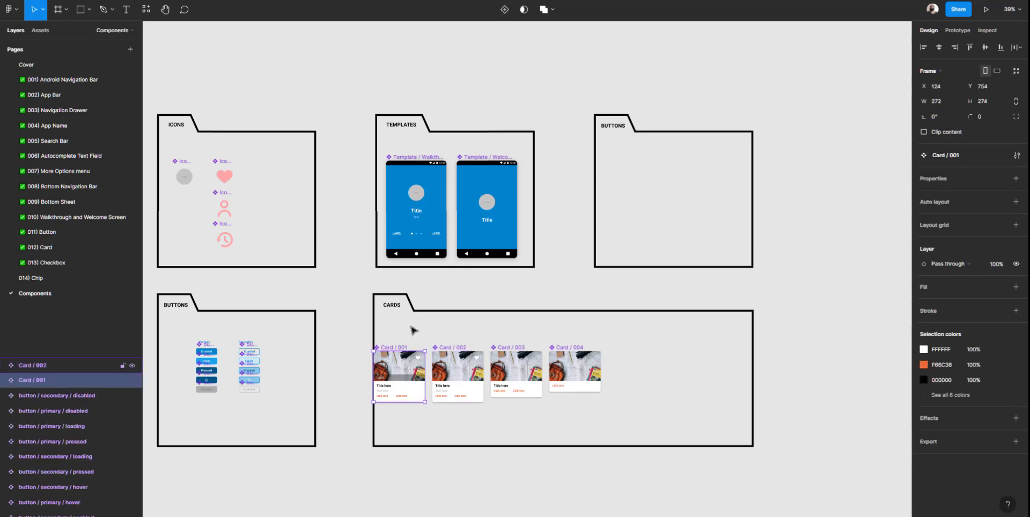
{"action": "left_click", "coordinate": [406, 344]}
{"action": "left_click", "coordinate": [401, 351]}
{"action": "left_click", "coordinate": [456, 352], "text": "shift"}
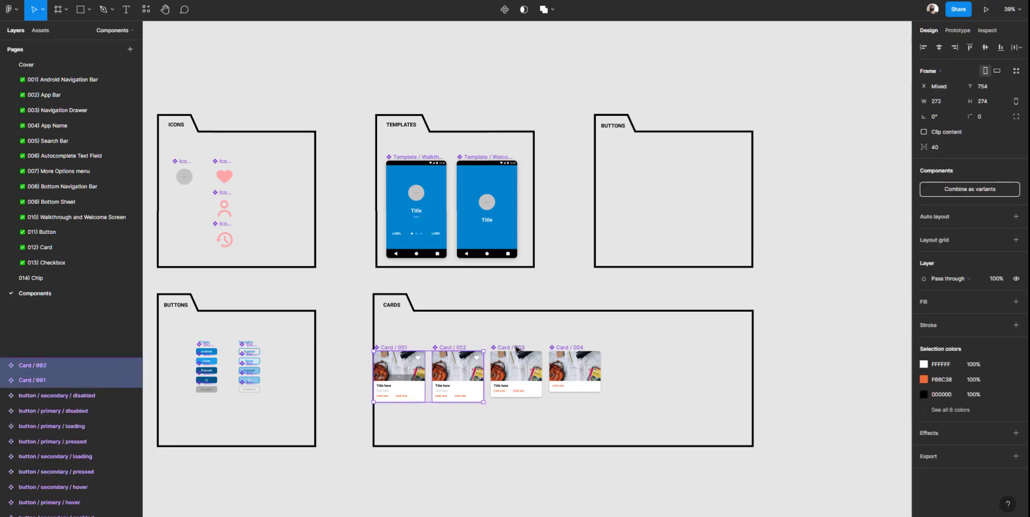
{"action": "left_click", "coordinate": [511, 349], "text": "shift"}
{"action": "left_click", "coordinate": [558, 349], "text": "shift"}
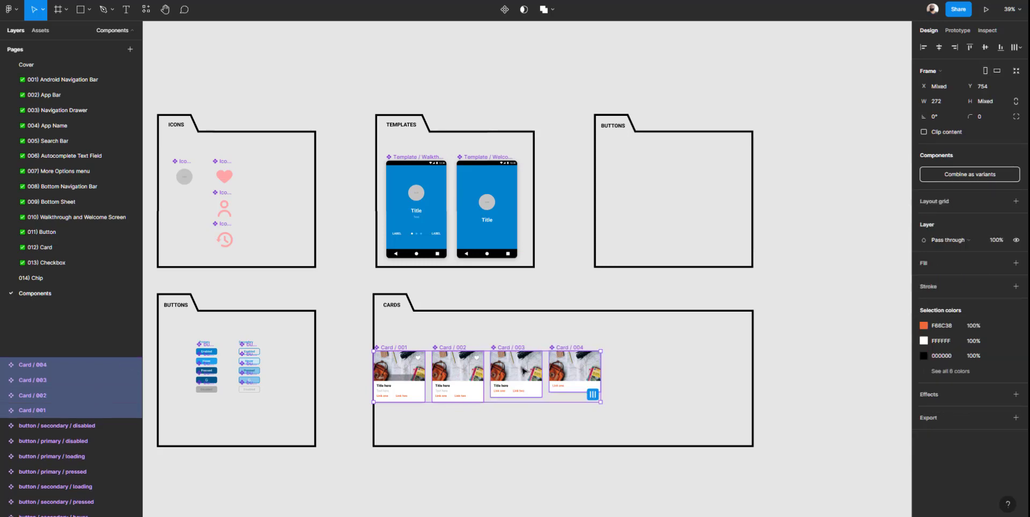
{"action": "left_click_drag", "start_coordinate": [555, 369], "coordinate": [618, 370]}
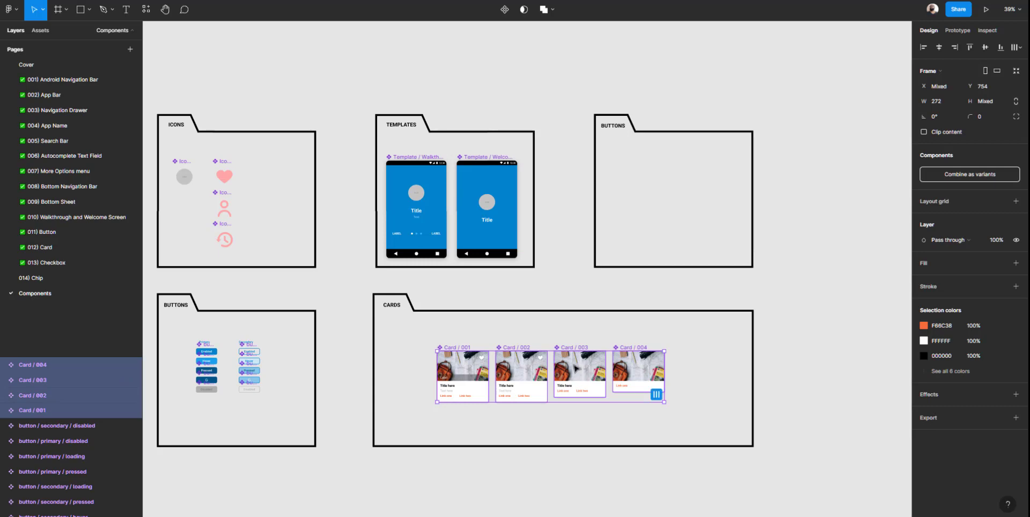
{"action": "left_click", "coordinate": [550, 183]}
Change the label of the empty folder beside TEMPLATES to CHECKBOXES
{"action": "left_click_drag", "start_coordinate": [630, 128], "coordinate": [500, 198]}
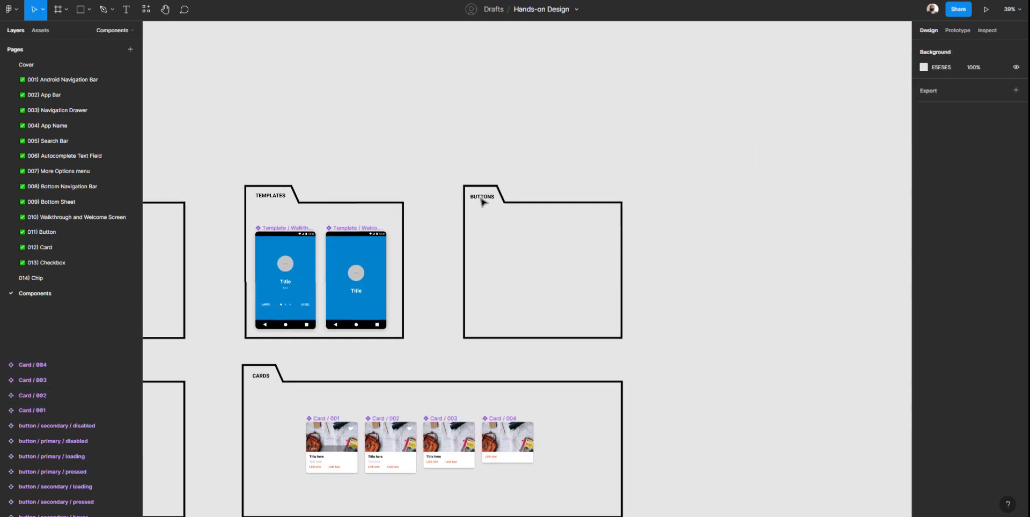
{"action": "scroll", "coordinate": [483, 197], "scroll_direction": "up", "scroll_amount": 5}
{"action": "left_click", "coordinate": [490, 198]}
{"action": "double_click", "coordinate": [491, 198]}
{"action": "type", "text": "C"}
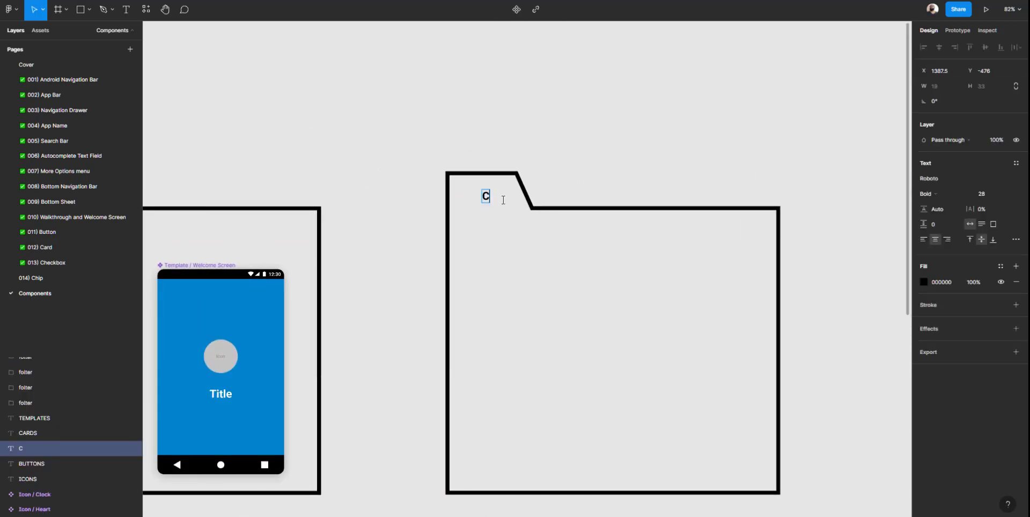
{"action": "type", "text": "HECKBOXES"}
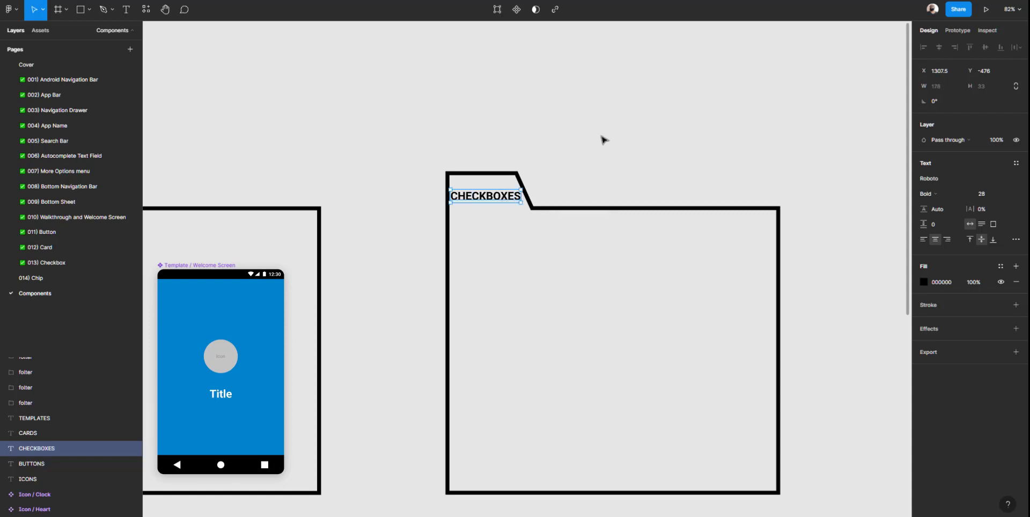
{"action": "left_click", "coordinate": [593, 172]}
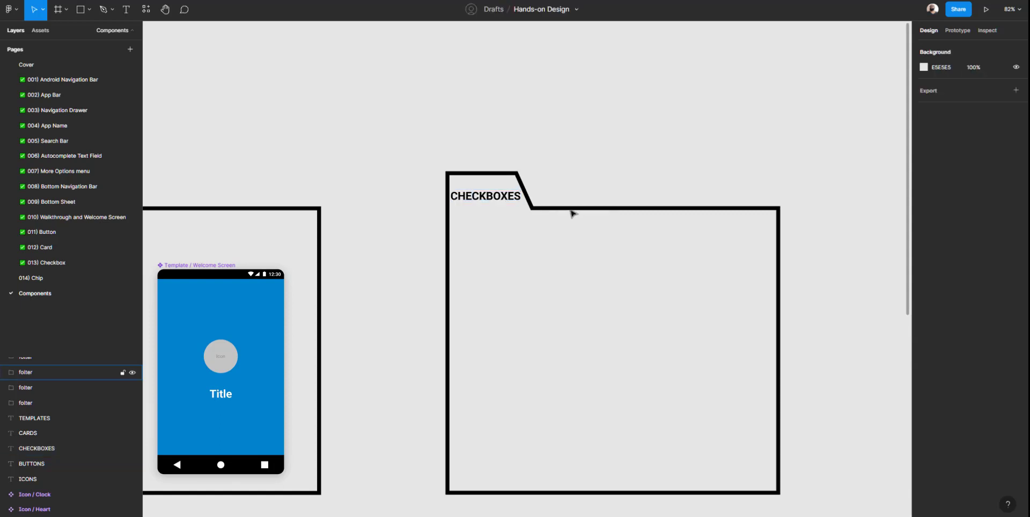
Widen the tab of the CHECKBOXES folder outline slightly and centre the label inside the tab
{"action": "left_click", "coordinate": [572, 211]}
{"action": "key", "text": "Return"}
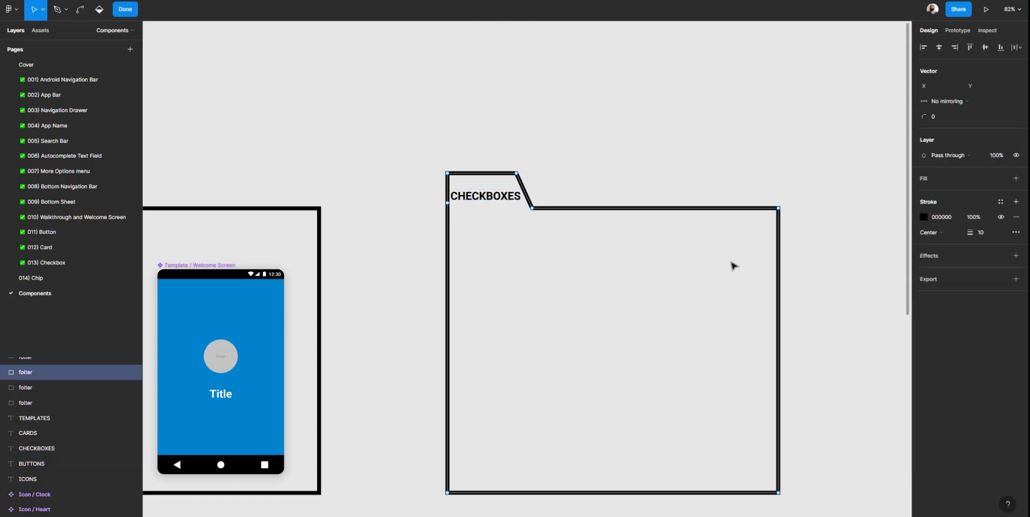
{"action": "left_click_drag", "start_coordinate": [619, 146], "coordinate": [494, 269]}
{"action": "left_click_drag", "start_coordinate": [536, 210], "coordinate": [560, 216]}
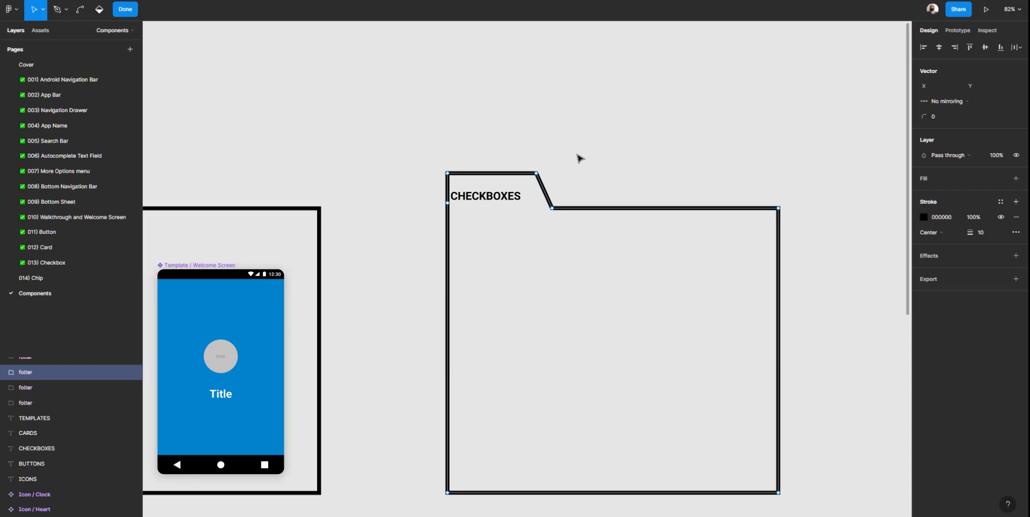
{"action": "key", "text": "Escape"}
{"action": "left_click", "coordinate": [489, 200]}
{"action": "left_click_drag", "start_coordinate": [490, 201], "coordinate": [500, 201]}
{"action": "left_click", "coordinate": [416, 238]}
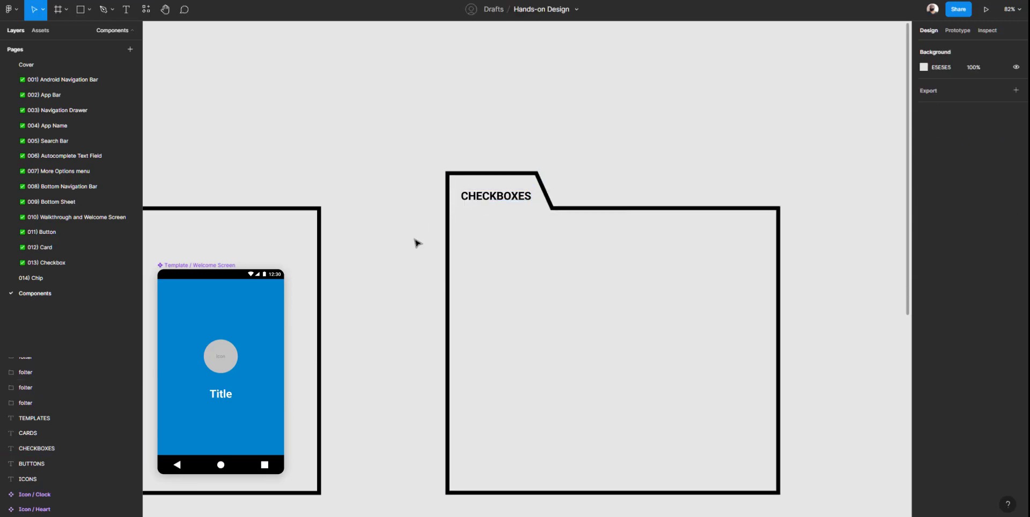
Lock the CHECKBOXES folder outline and its label, and paste the two main checkbox components inside the folder
{"action": "scroll", "coordinate": [428, 251], "scroll_direction": "down", "scroll_amount": 3}
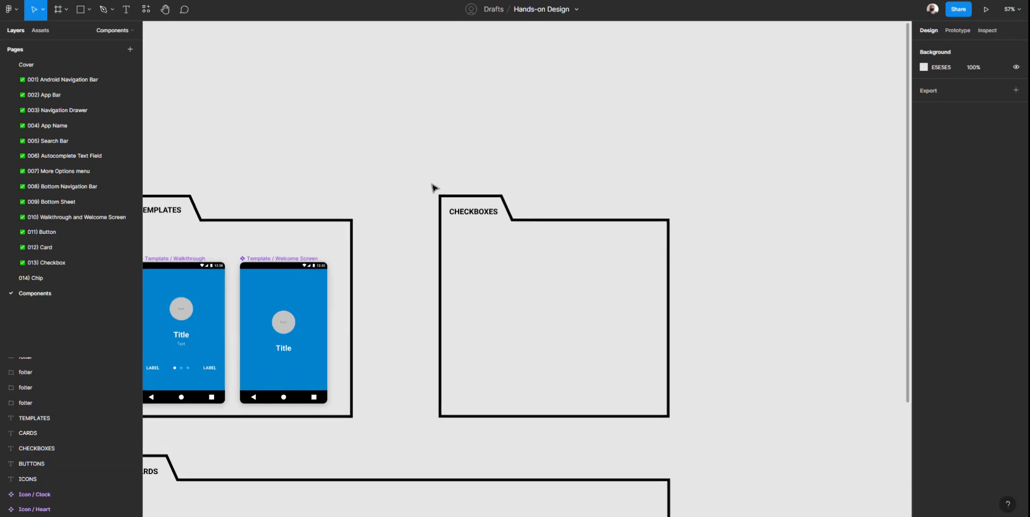
{"action": "left_click_drag", "start_coordinate": [425, 183], "coordinate": [522, 253]}
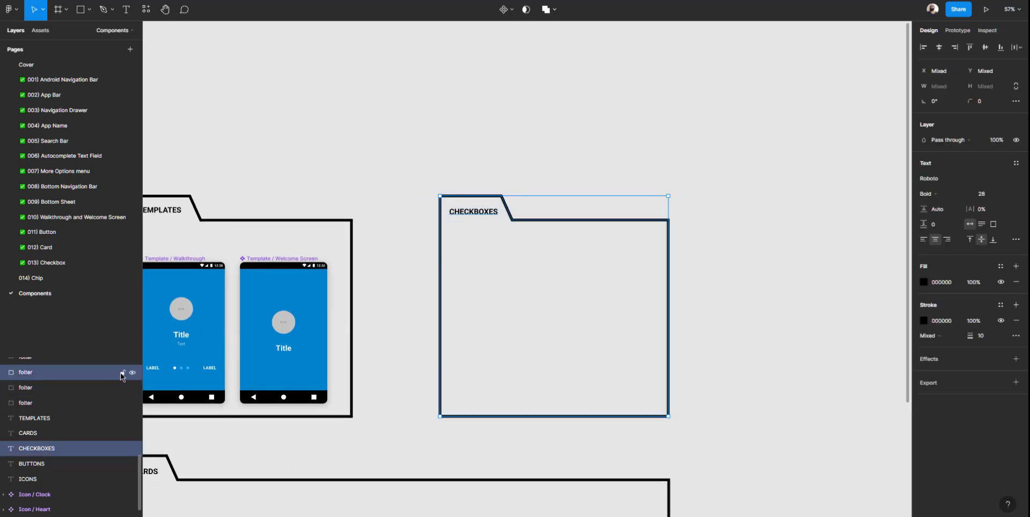
{"action": "left_click", "coordinate": [122, 373]}
{"action": "left_click", "coordinate": [477, 222]}
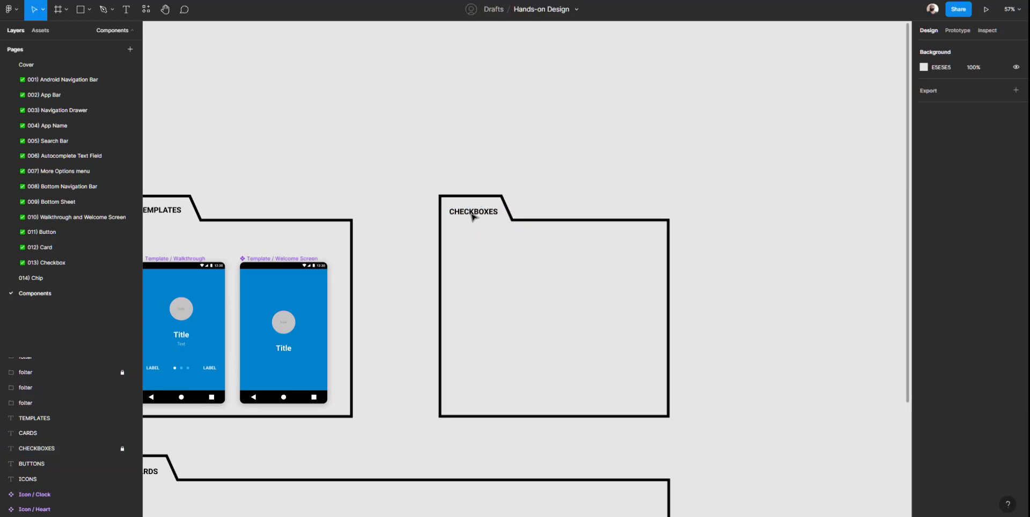
{"action": "key", "text": "ctrl+v"}
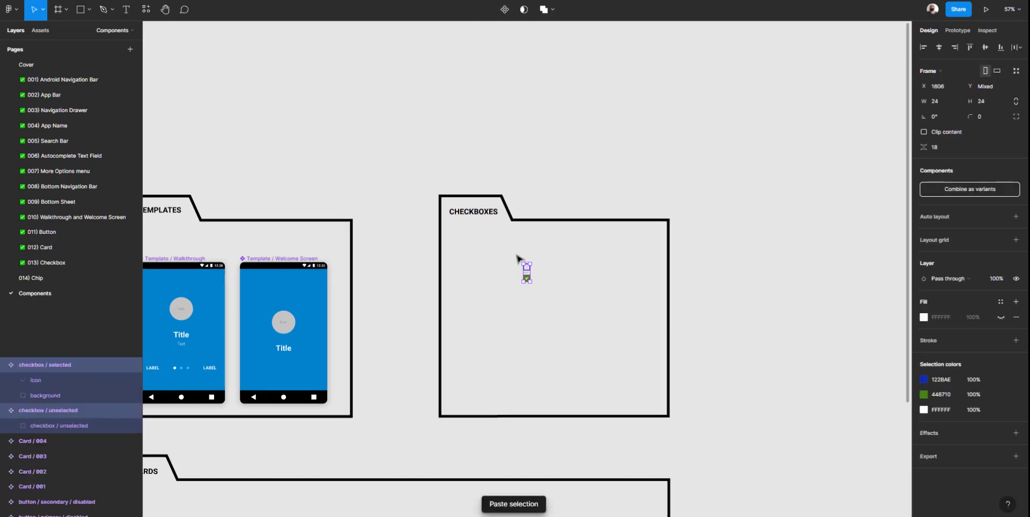
Place the selected main checkbox component to the right of the unselected one in the CHECKBOXES folder, leaving a 14 px gap
{"action": "scroll", "coordinate": [524, 269], "scroll_direction": "up", "scroll_amount": 5}
{"action": "scroll", "coordinate": [526, 276], "scroll_direction": "up", "scroll_amount": 1}
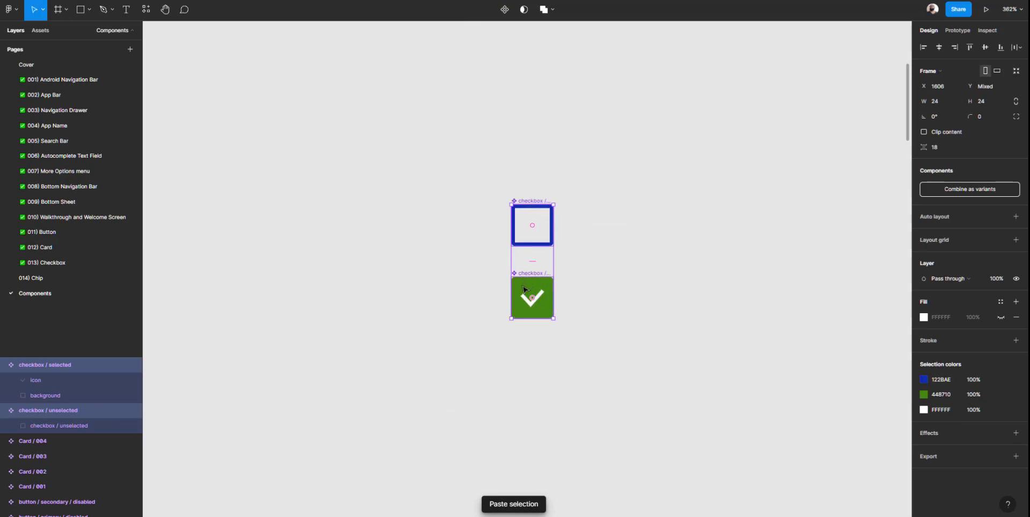
{"action": "left_click_drag", "start_coordinate": [522, 284], "coordinate": [300, 317]}
{"action": "scroll", "coordinate": [363, 290], "scroll_direction": "down", "scroll_amount": 1}
{"action": "left_click", "coordinate": [299, 317]}
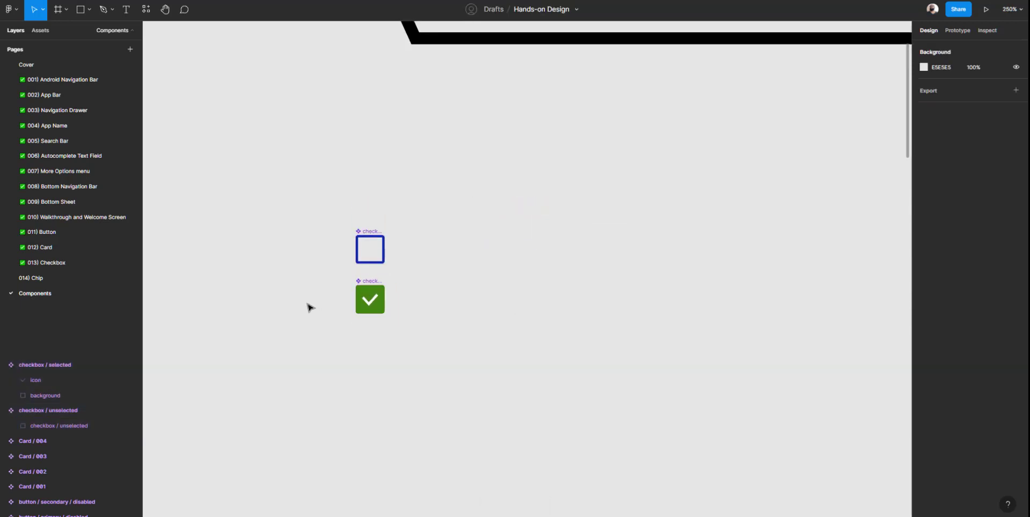
{"action": "scroll", "coordinate": [476, 329], "scroll_direction": "left", "scroll_amount": 5}
{"action": "scroll", "coordinate": [485, 329], "scroll_direction": "up", "scroll_amount": 1}
{"action": "left_click_drag", "start_coordinate": [527, 312], "coordinate": [582, 260]}
{"action": "left_click_drag", "start_coordinate": [476, 227], "coordinate": [642, 338]}
{"action": "left_click_drag", "start_coordinate": [523, 257], "coordinate": [434, 214]}
{"action": "left_click_drag", "start_coordinate": [493, 250], "coordinate": [632, 349]}
{"action": "scroll", "coordinate": [630, 343], "scroll_direction": "down", "scroll_amount": 4}
{"action": "left_click_drag", "start_coordinate": [452, 306], "coordinate": [420, 300]}
{"action": "scroll", "coordinate": [420, 300], "scroll_direction": "down", "scroll_amount": 4}
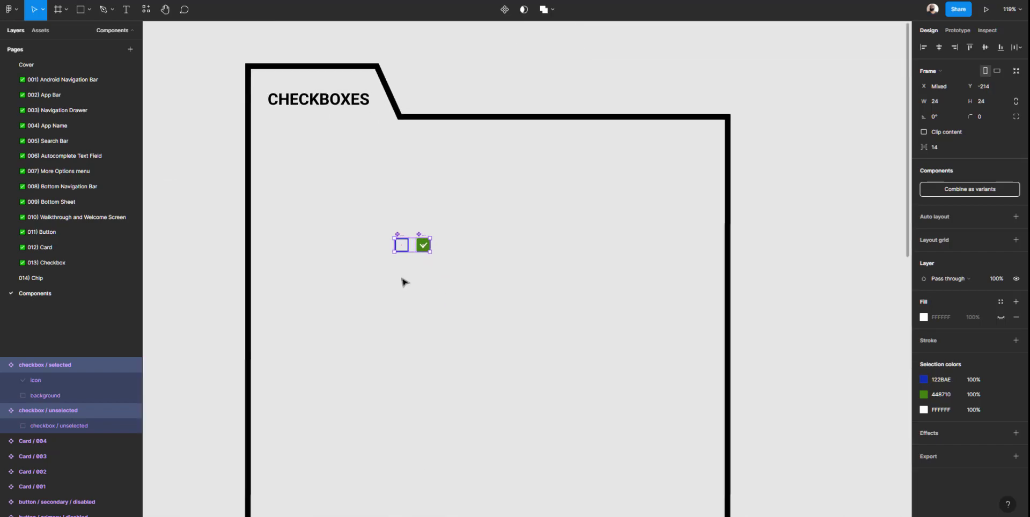
Move both main checkbox components beneath the CHECKBOXES label, lining up their left edge with the start of the label
{"action": "scroll", "coordinate": [710, 317], "scroll_direction": "left", "scroll_amount": 6}
{"action": "scroll", "coordinate": [611, 316], "scroll_direction": "left", "scroll_amount": 6}
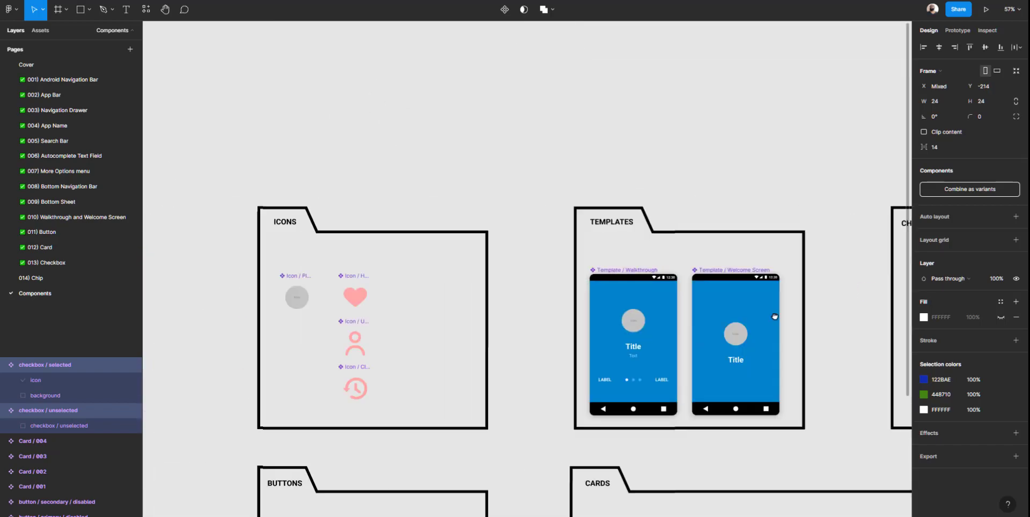
{"action": "scroll", "coordinate": [649, 301], "scroll_direction": "right", "scroll_amount": 10}
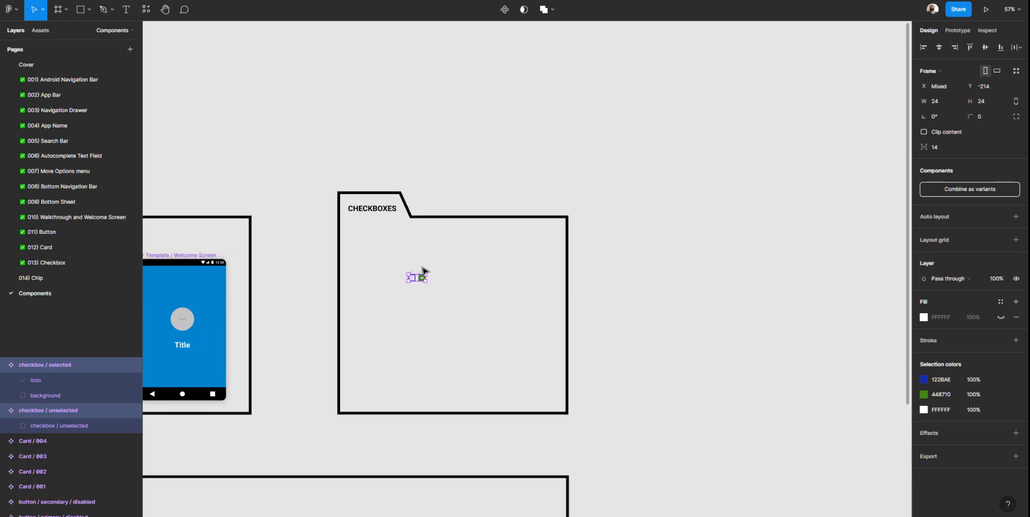
{"action": "scroll", "coordinate": [423, 271], "scroll_direction": "up", "scroll_amount": 5}
{"action": "scroll", "coordinate": [419, 280], "scroll_direction": "down", "scroll_amount": 1}
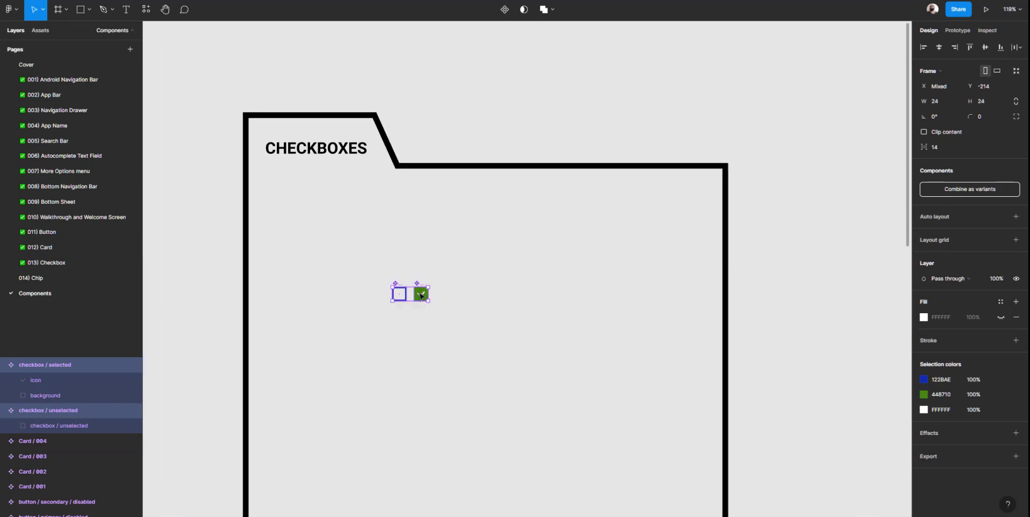
{"action": "left_click_drag", "start_coordinate": [422, 295], "coordinate": [294, 264]}
{"action": "left_click", "coordinate": [373, 267]}
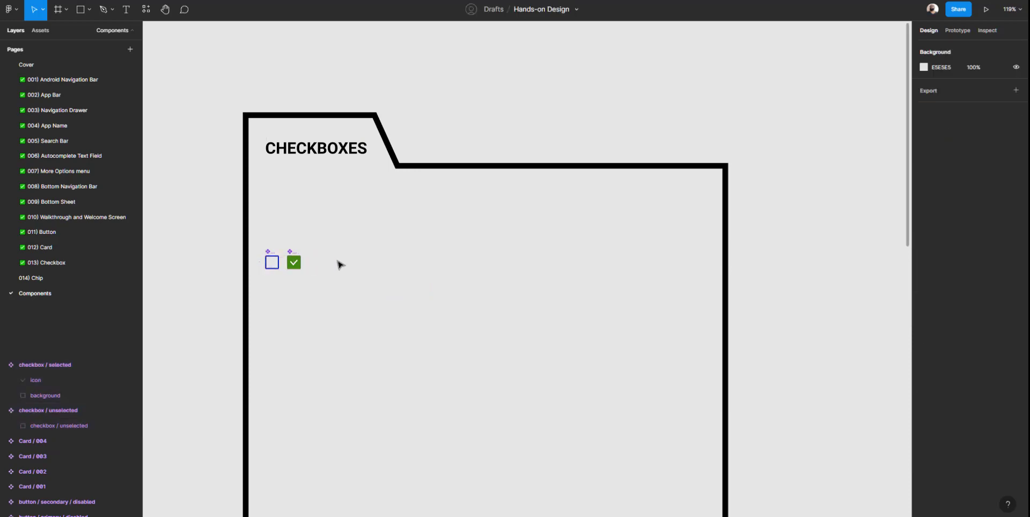
Recolour the outline of the unselected main checkbox to black (000000) from the document colours
{"action": "scroll", "coordinate": [273, 268], "scroll_direction": "up", "scroll_amount": 8}
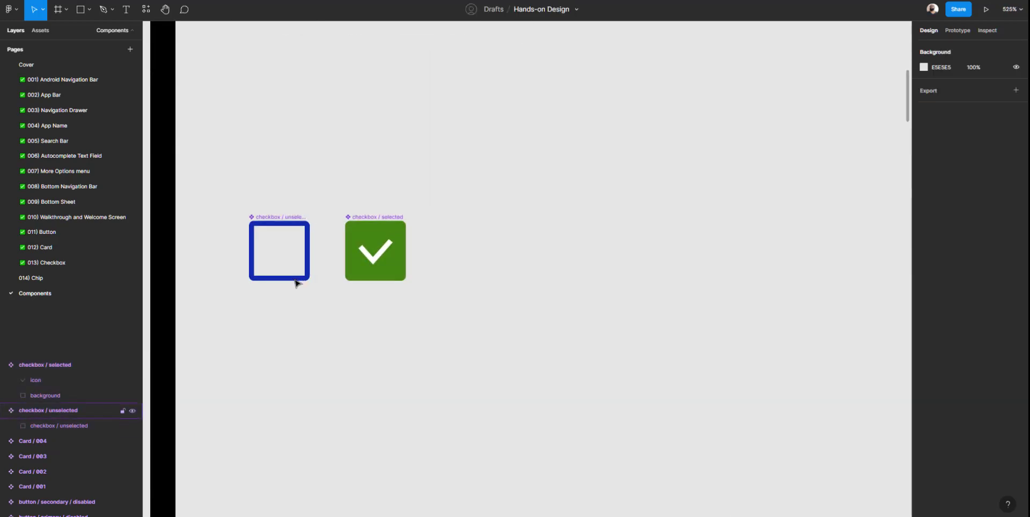
{"action": "left_click", "coordinate": [294, 279]}
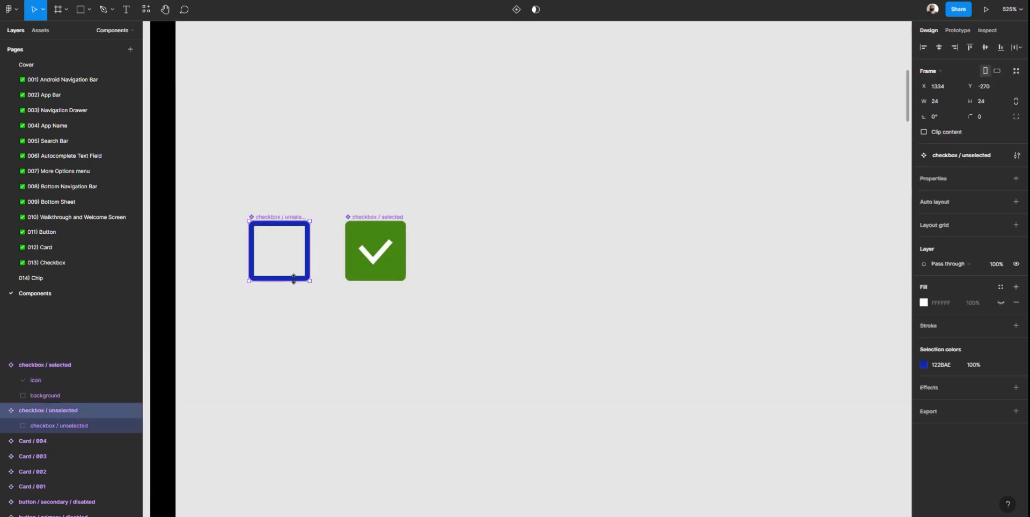
{"action": "left_click", "coordinate": [923, 364]}
{"action": "left_click", "coordinate": [808, 478]}
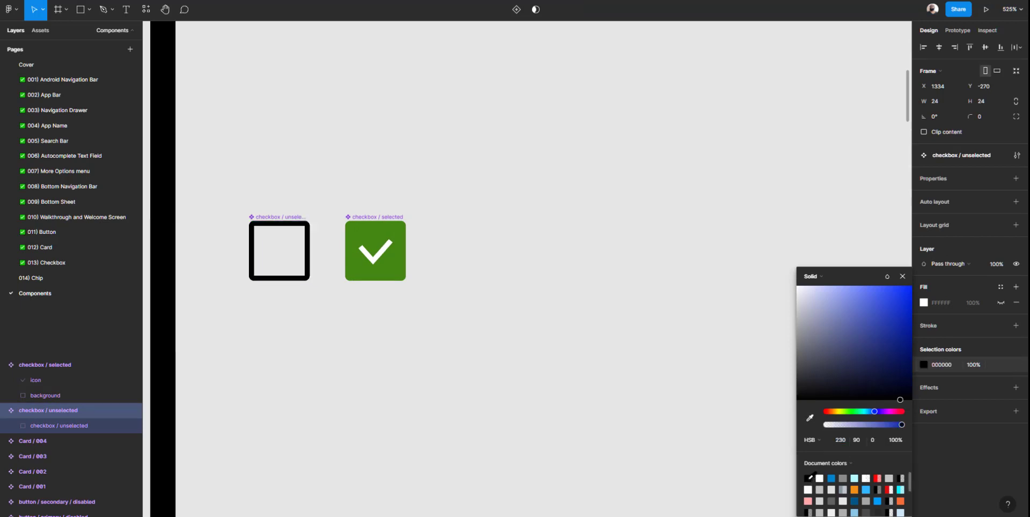
Fill the background of the selected main checkbox with the document blue 0083CD
{"action": "left_click", "coordinate": [394, 267]}
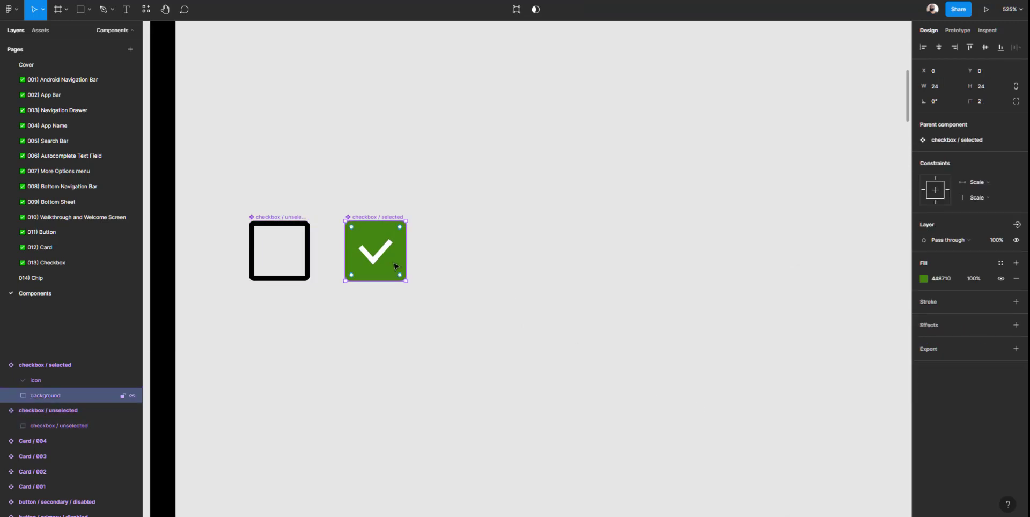
{"action": "left_click", "coordinate": [924, 279]}
{"action": "left_click", "coordinate": [831, 478]}
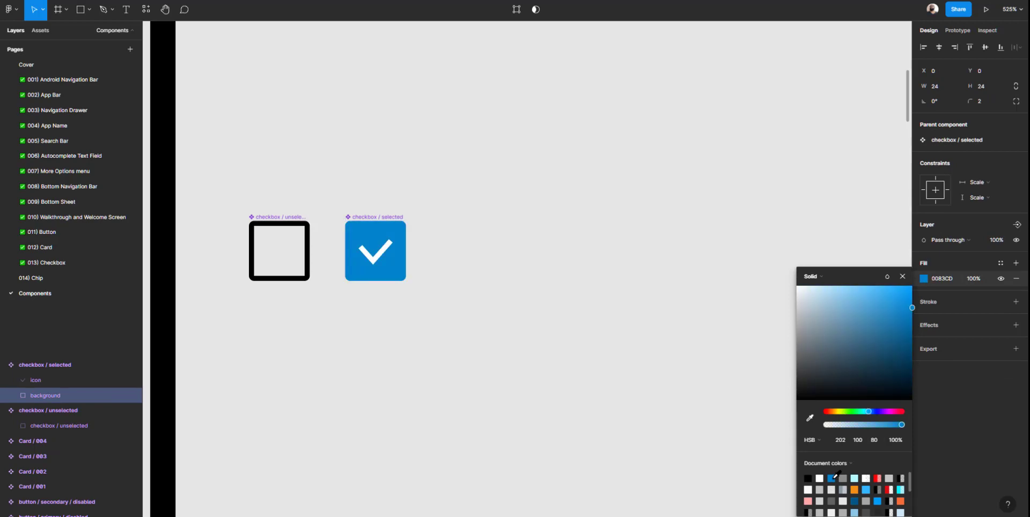
{"action": "left_click", "coordinate": [556, 250]}
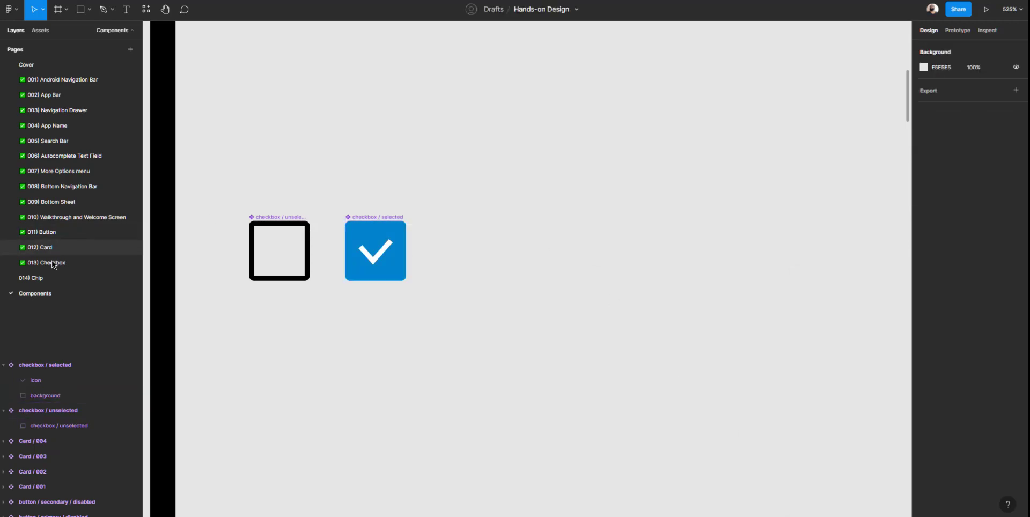
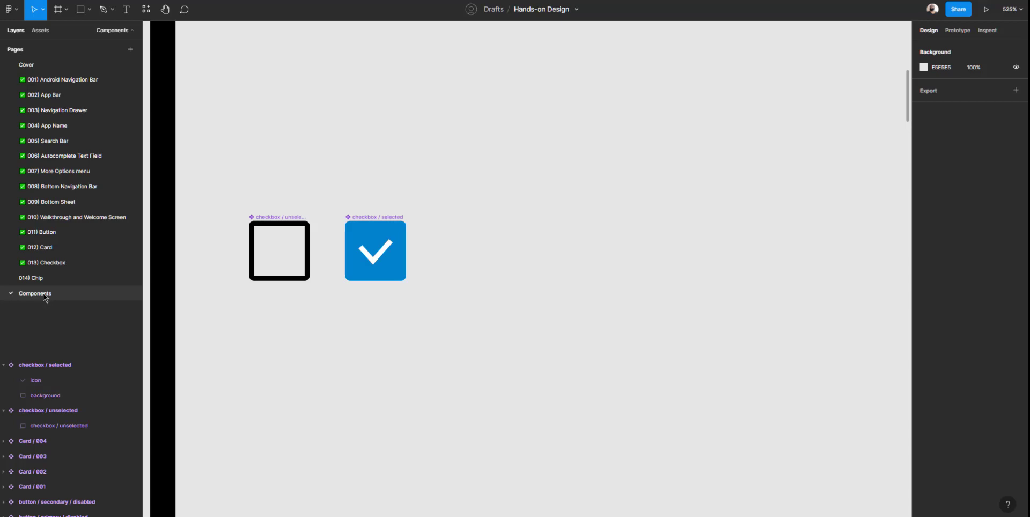
Open the 013) Checkbox page and check the colours of the checkbox instances and the parts in the ATOMS card
{"action": "left_click", "coordinate": [47, 263]}
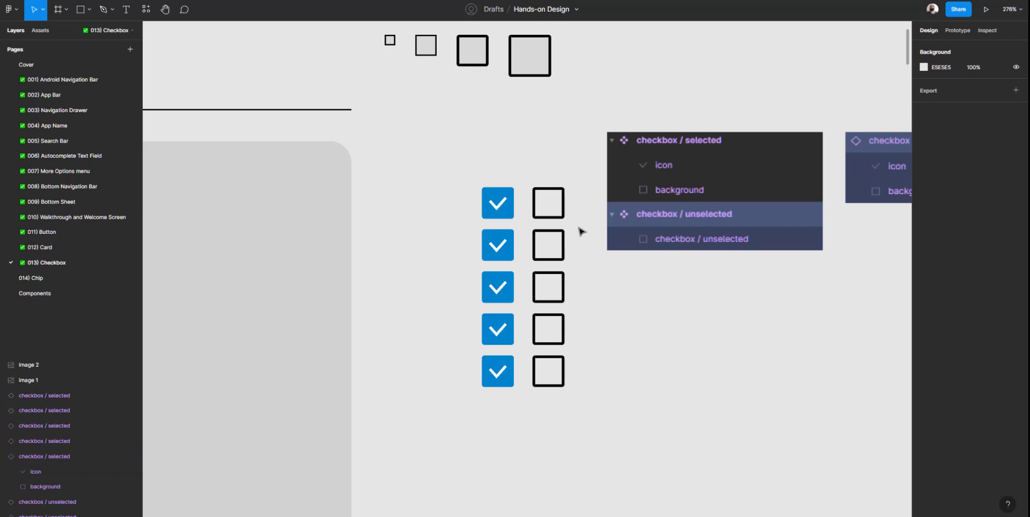
{"action": "scroll", "coordinate": [457, 234], "scroll_direction": "down", "scroll_amount": 5}
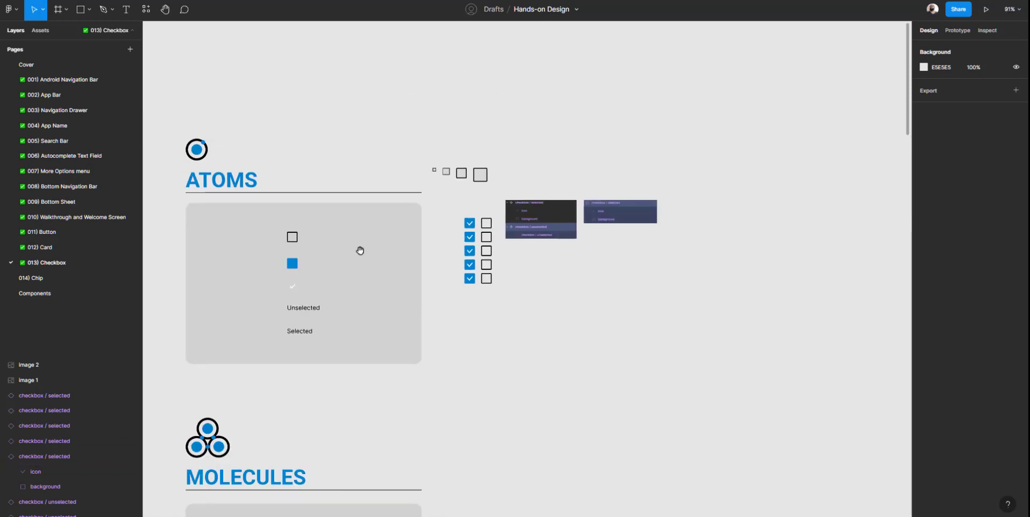
{"action": "scroll", "coordinate": [360, 250], "scroll_direction": "left", "scroll_amount": 3}
{"action": "scroll", "coordinate": [428, 303], "scroll_direction": "up", "scroll_amount": 5}
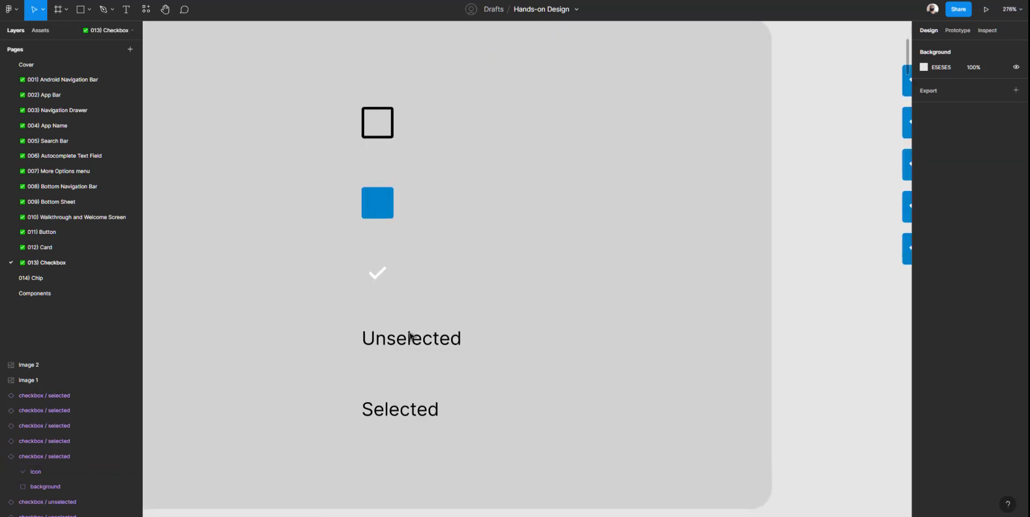
{"action": "scroll", "coordinate": [411, 336], "scroll_direction": "down", "scroll_amount": 5}
{"action": "left_click_drag", "start_coordinate": [604, 329], "coordinate": [566, 243]}
{"action": "left_click", "coordinate": [603, 317]}
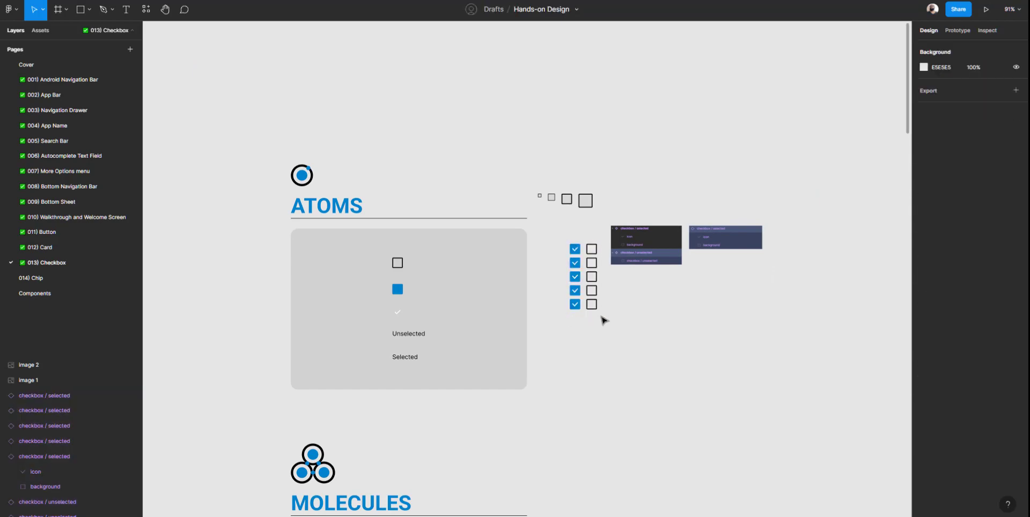
Try to delete the four lower rows of checkbox instances beside the ATOMS card
{"action": "left_click_drag", "start_coordinate": [602, 318], "coordinate": [566, 263]}
{"action": "key", "text": "Delete"}
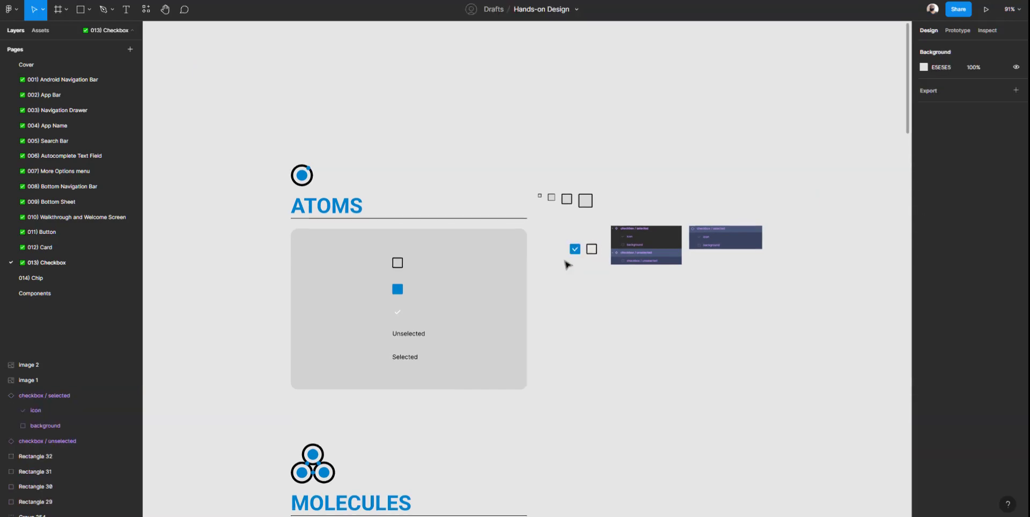
{"action": "left_click_drag", "start_coordinate": [559, 230], "coordinate": [601, 268]}
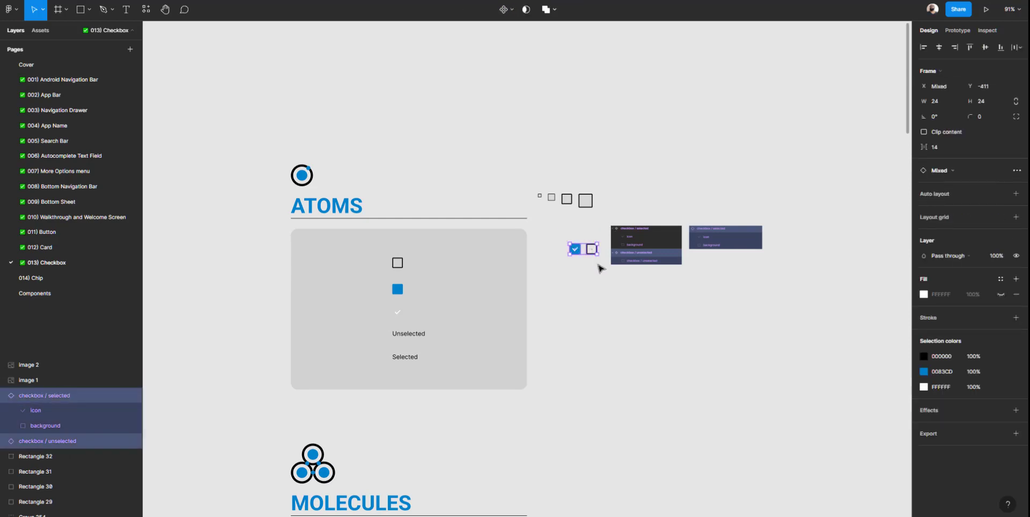
{"action": "key", "text": "ctrl+z"}
{"action": "key", "text": "ctrl+z"}
Duplicate one pair of selected and unselected checkbox instances and place the copies beside the MOLECULES heading
{"action": "left_click", "coordinate": [637, 308]}
{"action": "left_click_drag", "start_coordinate": [625, 328], "coordinate": [577, 436]}
{"action": "scroll", "coordinate": [555, 213], "scroll_direction": "down", "scroll_amount": 5}
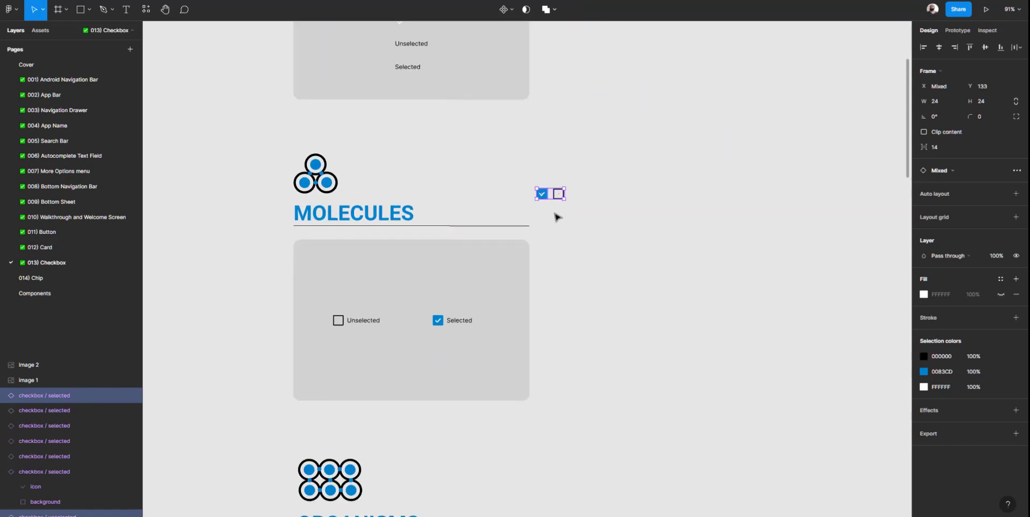
{"action": "scroll", "coordinate": [554, 214], "scroll_direction": "up", "scroll_amount": 3}
{"action": "scroll", "coordinate": [554, 214], "scroll_direction": "down", "scroll_amount": 2}
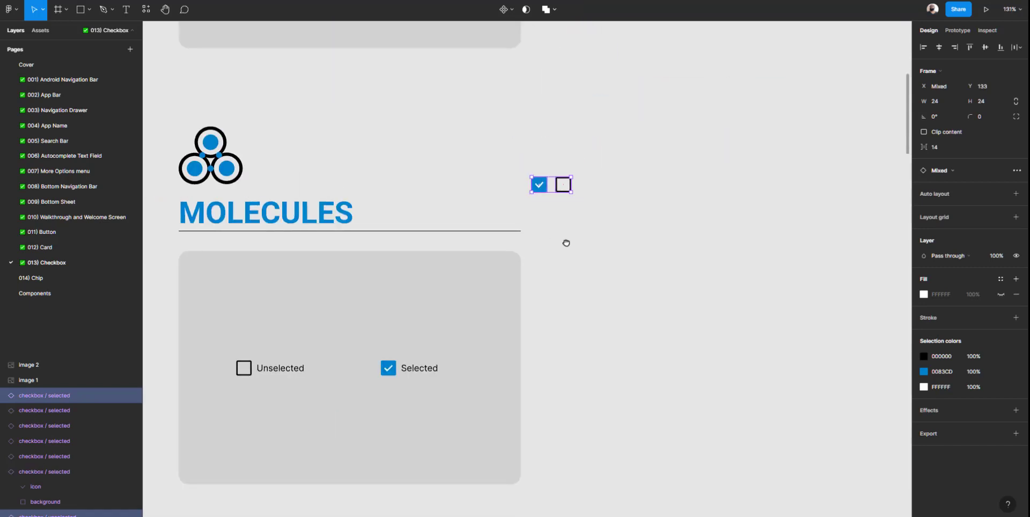
Position the copied checkbox instances in the MOLECULES card, each above the existing Unselected or Selected example it matches
{"action": "left_click_drag", "start_coordinate": [566, 243], "coordinate": [668, 257]}
{"action": "left_click_drag", "start_coordinate": [416, 305], "coordinate": [347, 356]}
{"action": "left_click", "coordinate": [508, 334]}
{"action": "double_click", "coordinate": [517, 344]}
{"action": "scroll", "coordinate": [348, 356], "scroll_direction": "up", "scroll_amount": 5}
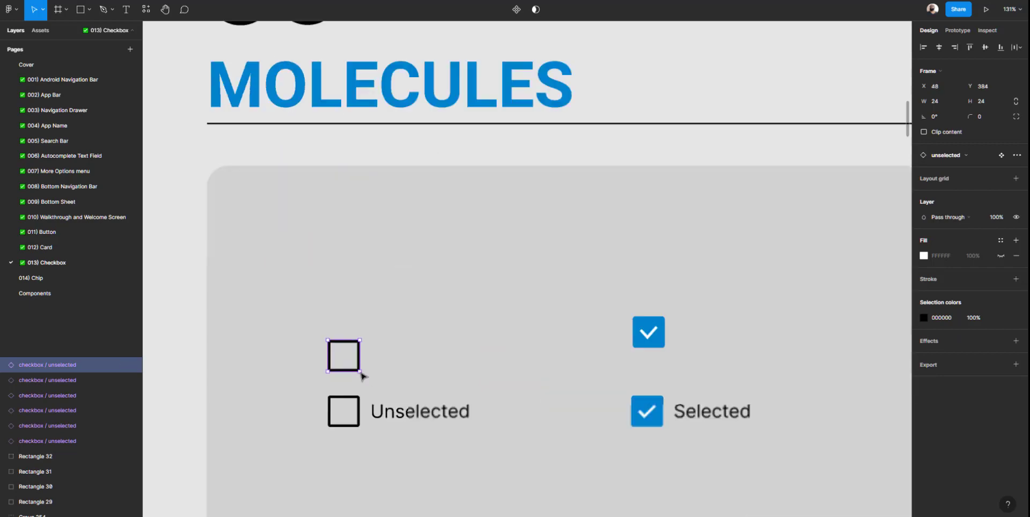
Add a text layer reading "Unselected" in the empty upper area of the MOLECULES card
{"action": "double_click", "coordinate": [402, 414]}
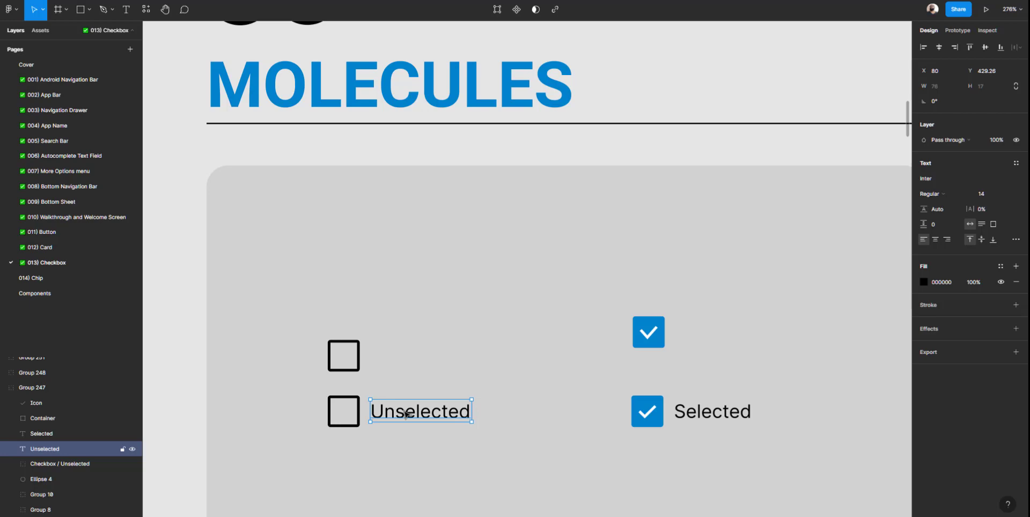
{"action": "left_click", "coordinate": [410, 263]}
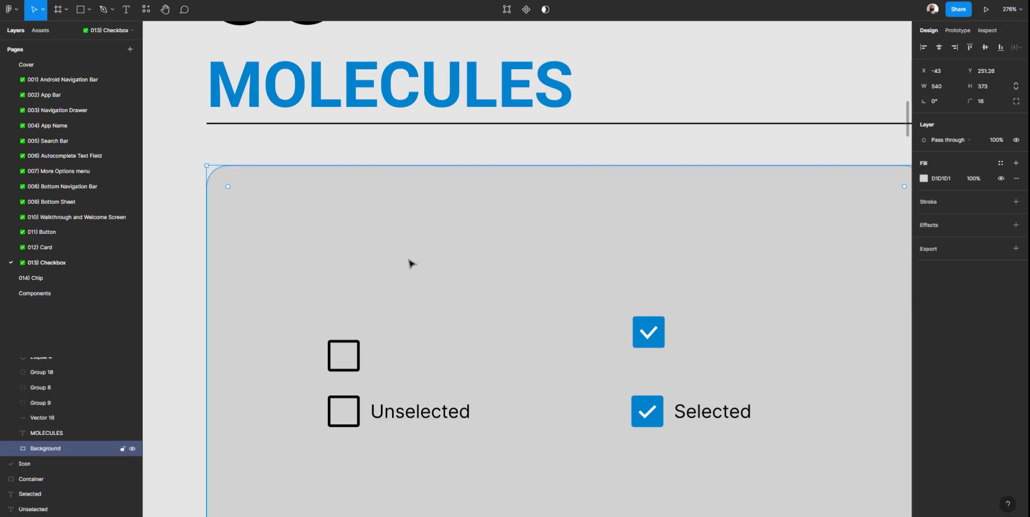
{"action": "key", "text": "t"}
{"action": "left_click", "coordinate": [408, 263]}
{"action": "type", "text": "uNS"}
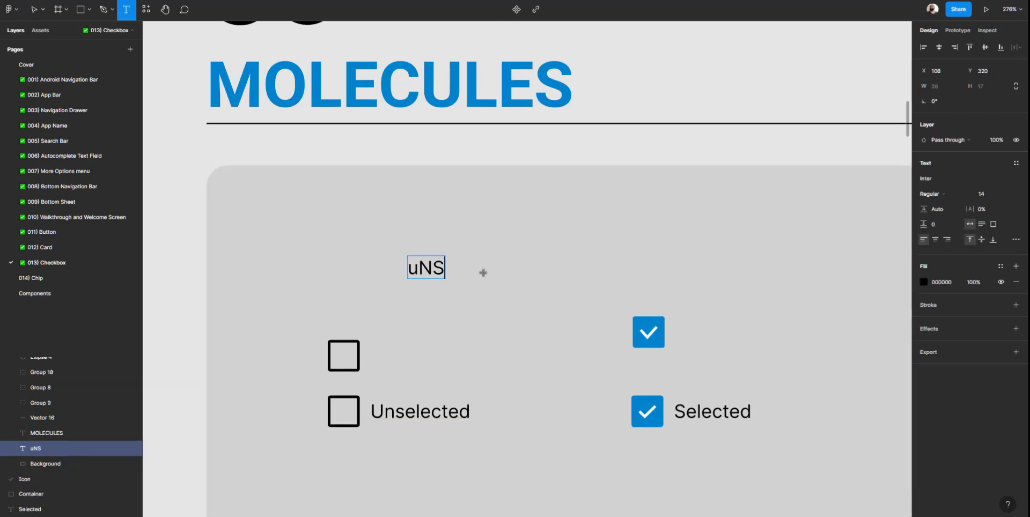
{"action": "key", "text": "BackSpace"}
{"action": "key", "text": "BackSpace"}
{"action": "key", "text": "BackSpace"}
{"action": "type", "text": "Unselect"}
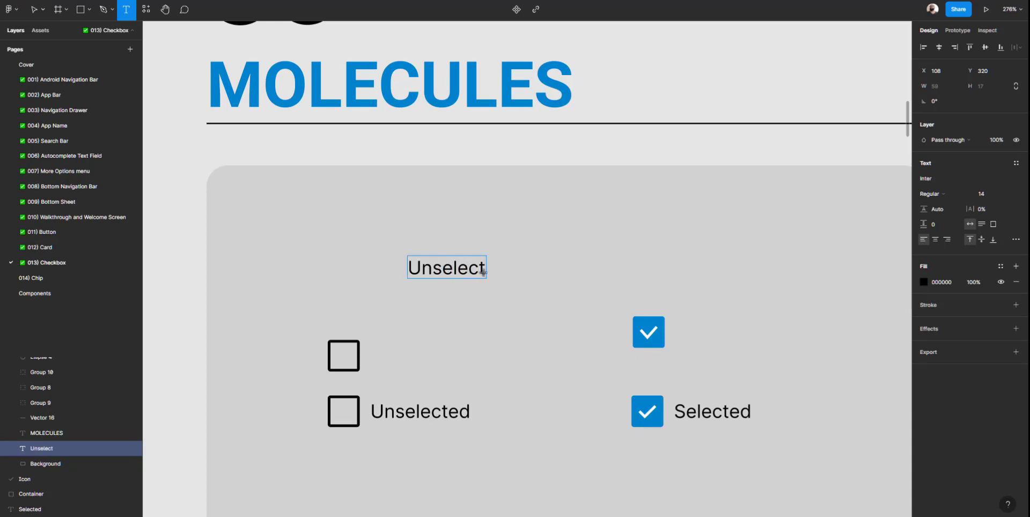
{"action": "type", "text": "ed"}
{"action": "key", "text": "Escape"}
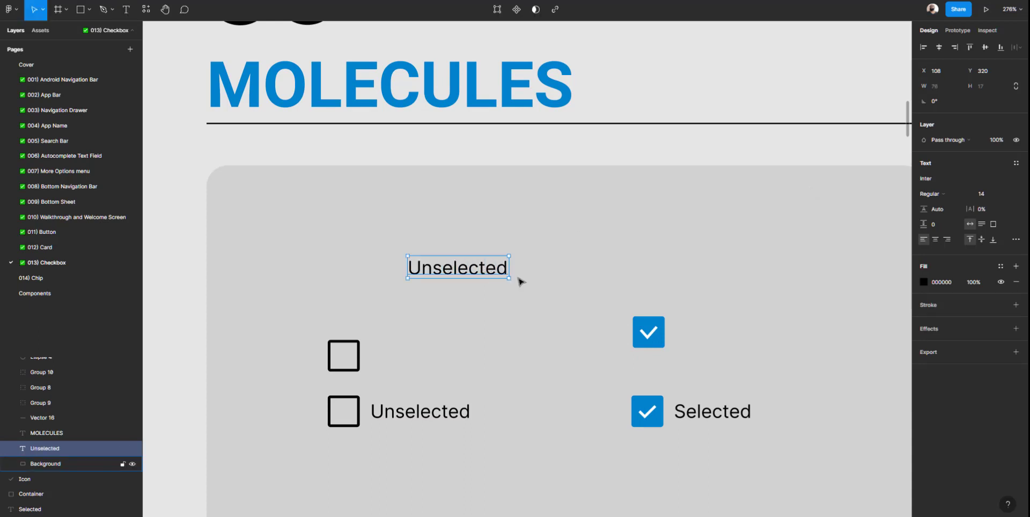
Set the new Unselected label's font to Poppins with the Light weight
{"action": "left_click", "coordinate": [939, 182]}
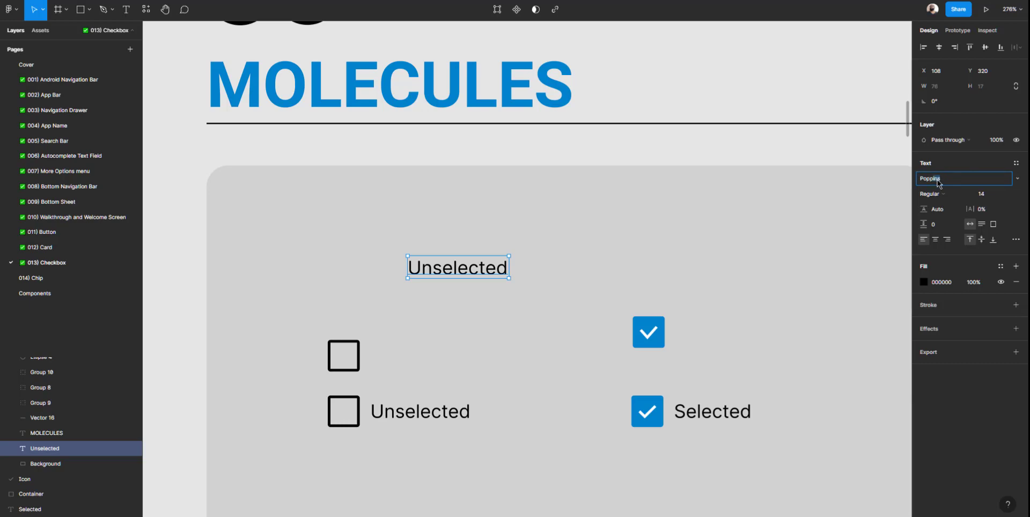
{"action": "key", "text": "Return"}
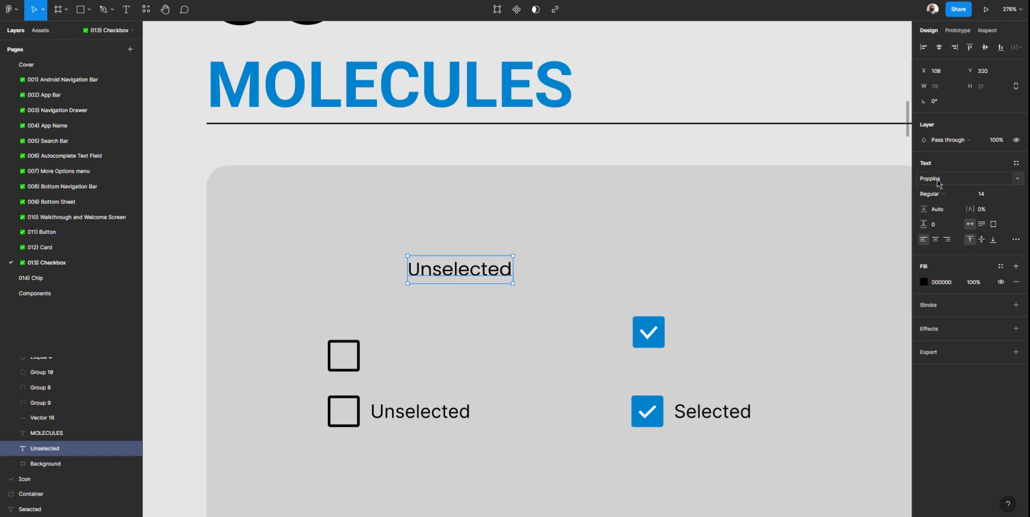
{"action": "left_click", "coordinate": [936, 200]}
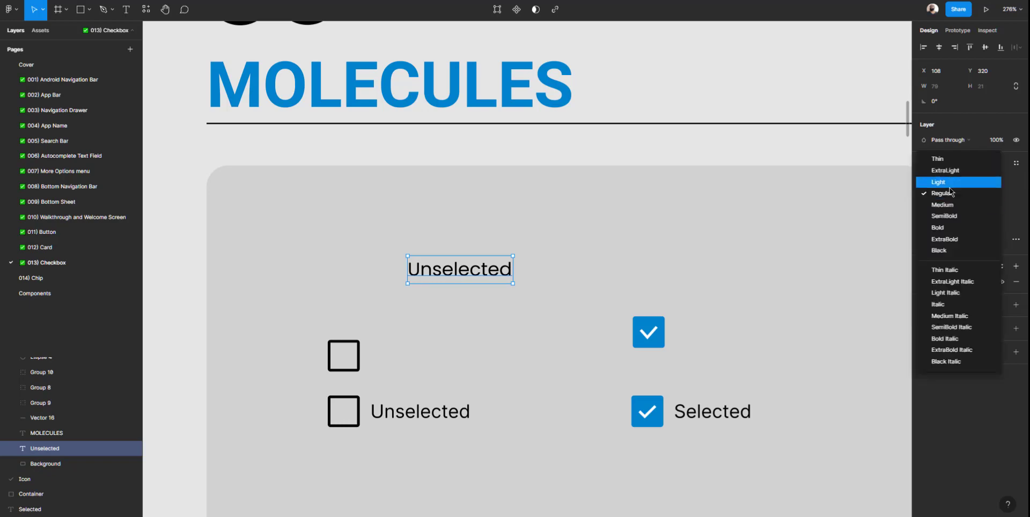
{"action": "left_click", "coordinate": [953, 188]}
Place the new Unselected label beside the upper unselected checkbox, leaving an 8 px gap between them
{"action": "left_click_drag", "start_coordinate": [460, 270], "coordinate": [422, 360]}
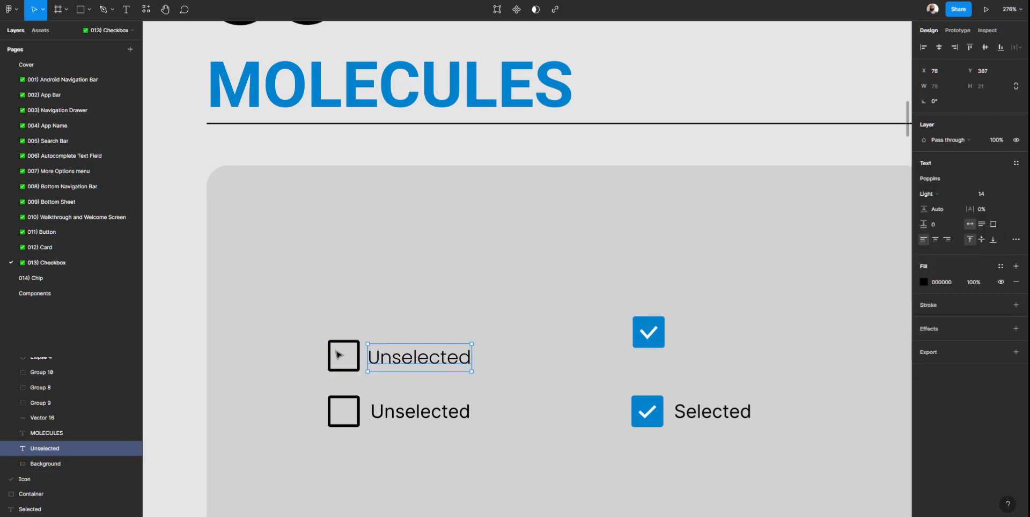
{"action": "left_click", "coordinate": [356, 346], "text": "shift"}
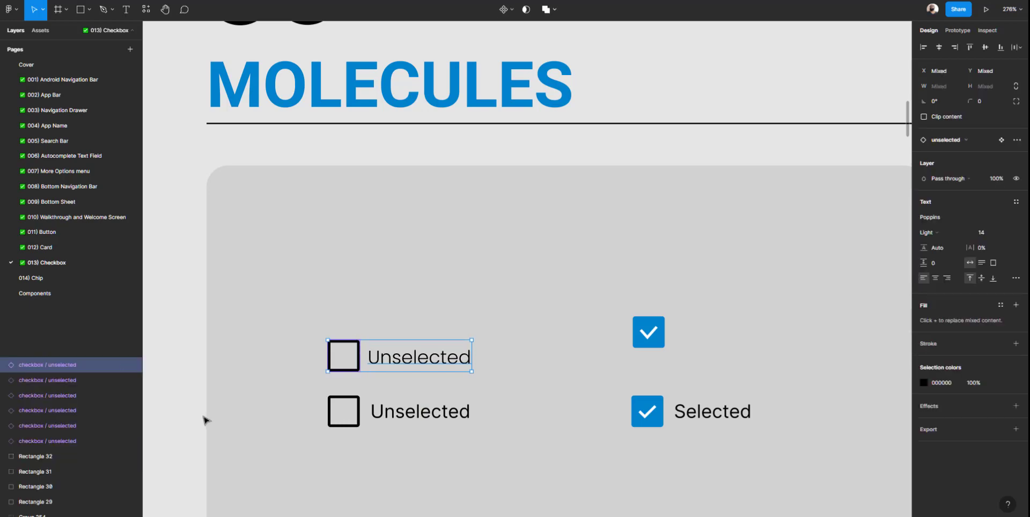
{"action": "left_click", "coordinate": [369, 300]}
{"action": "left_click", "coordinate": [389, 356]}
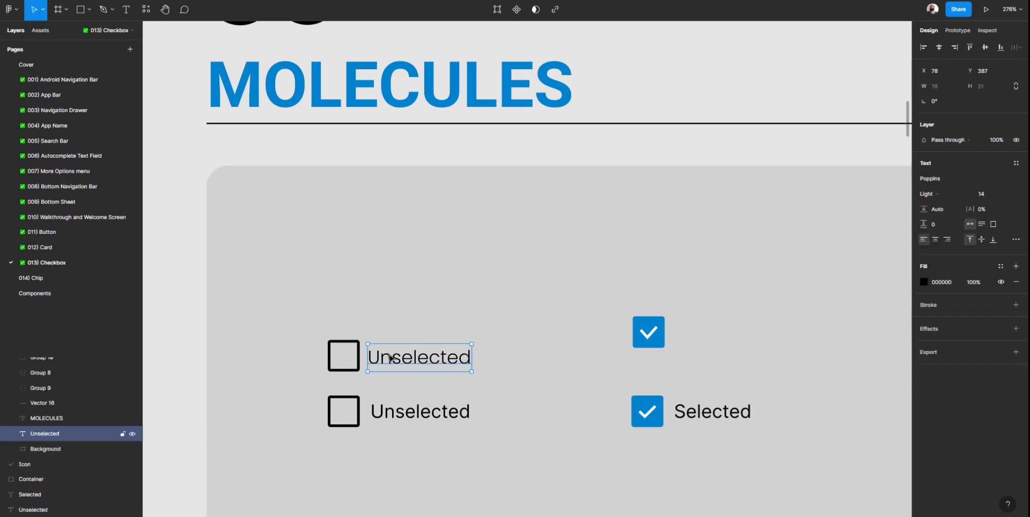
{"action": "left_click", "coordinate": [359, 349], "text": "shift"}
{"action": "left_click", "coordinate": [386, 356]}
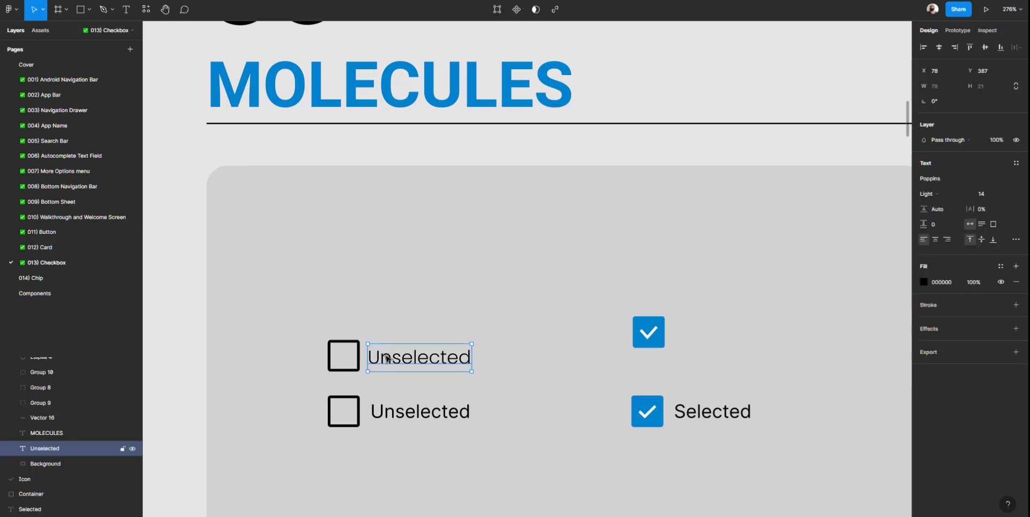
{"action": "key", "text": "alt"}
{"action": "key", "text": "Right"}
{"action": "key", "text": "Right"}
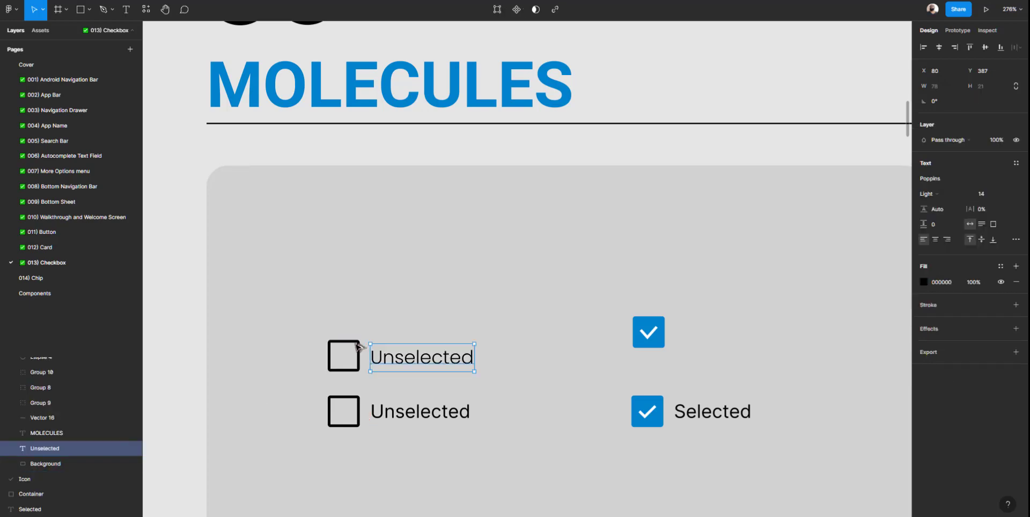
Group the upper unselected checkbox with its new label and name the group "Element"
{"action": "left_click", "coordinate": [360, 355], "text": "shift"}
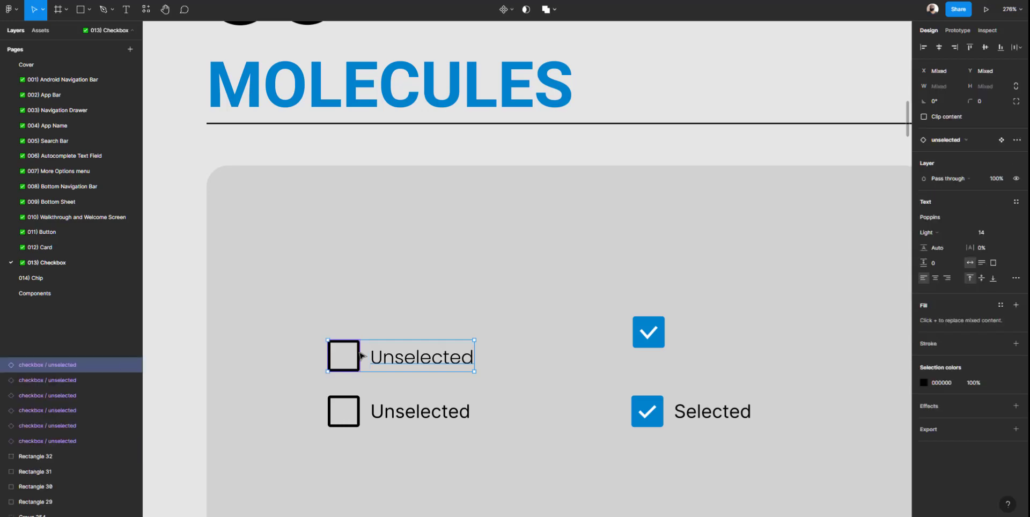
{"action": "key", "text": "ctrl+g"}
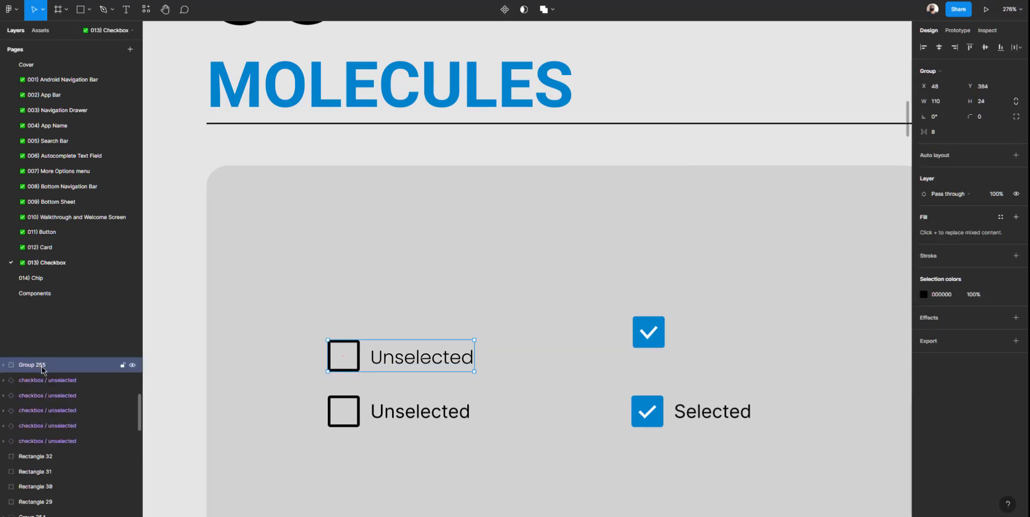
{"action": "double_click", "coordinate": [42, 367]}
{"action": "type", "text": "Element"}
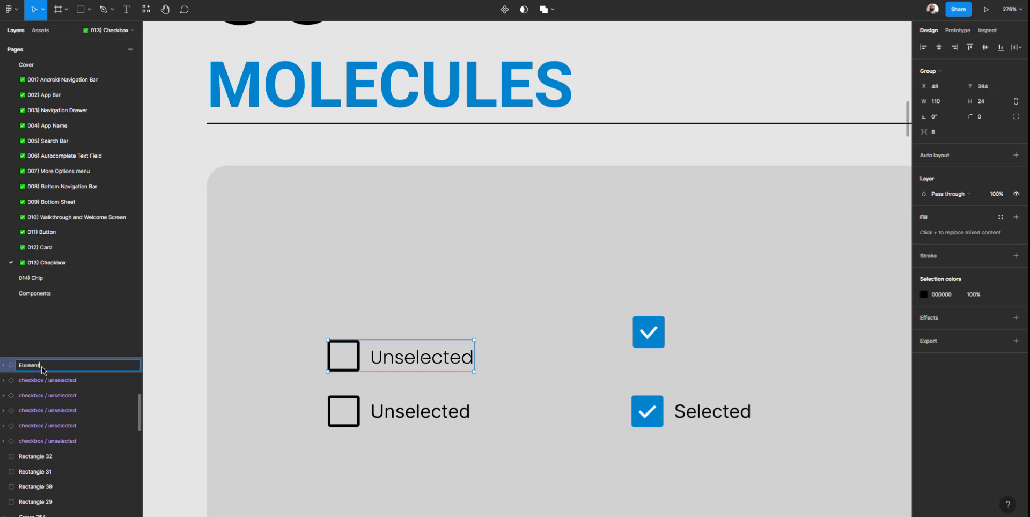
{"action": "key", "text": "Return"}
Rename the Unselected text layer inside the Element group as "Label"
{"action": "left_click", "coordinate": [4, 367]}
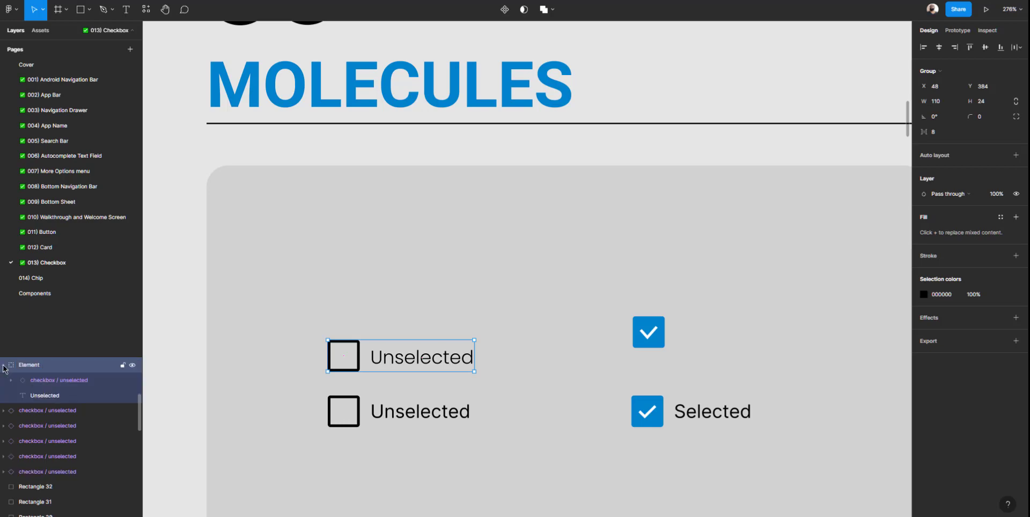
{"action": "left_click", "coordinate": [55, 396]}
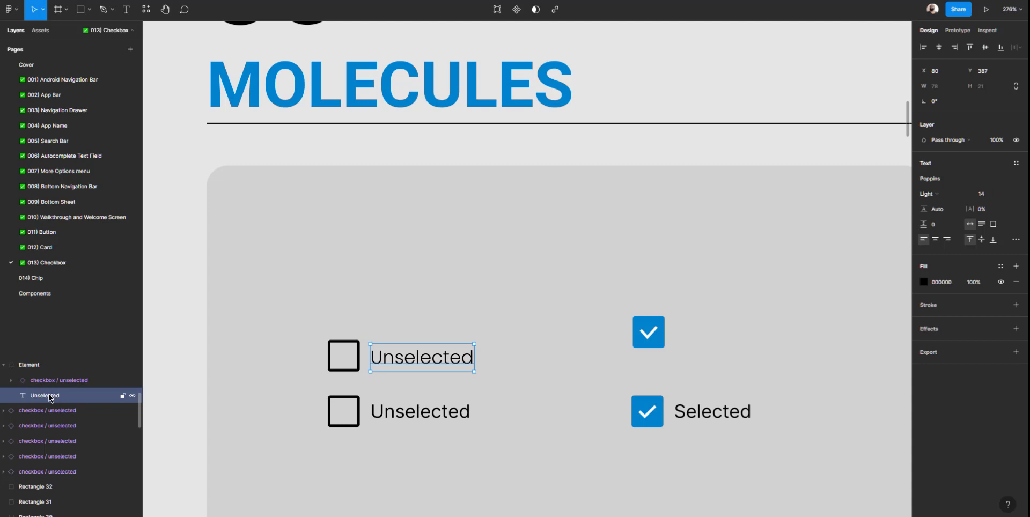
{"action": "left_click", "coordinate": [54, 381]}
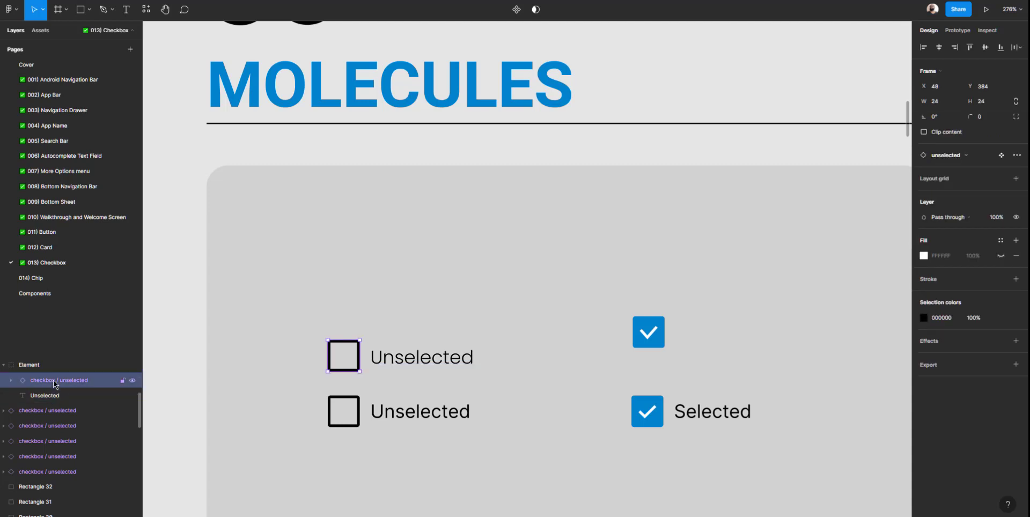
{"action": "double_click", "coordinate": [48, 397]}
{"action": "key", "text": "ctrl+c"}
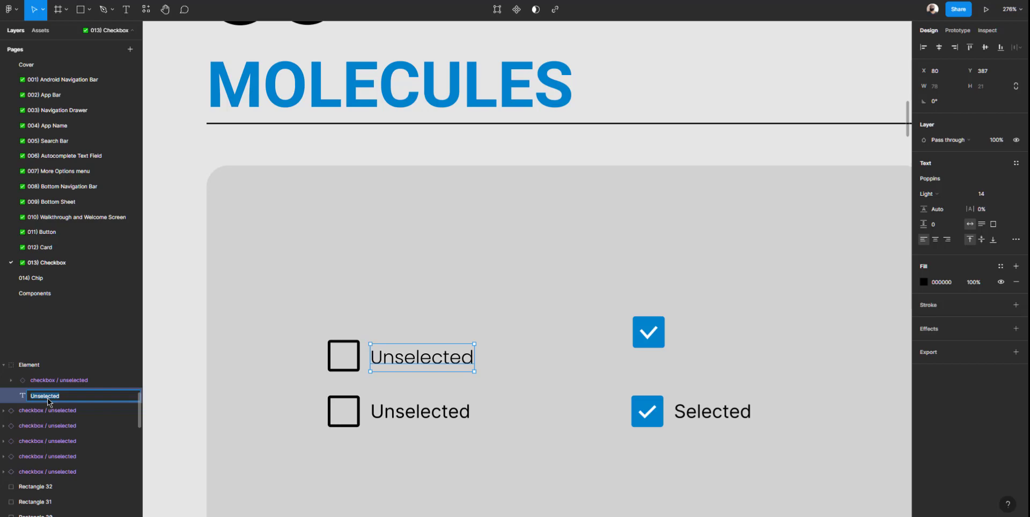
{"action": "type", "text": "Label"}
{"action": "key", "text": "Return"}
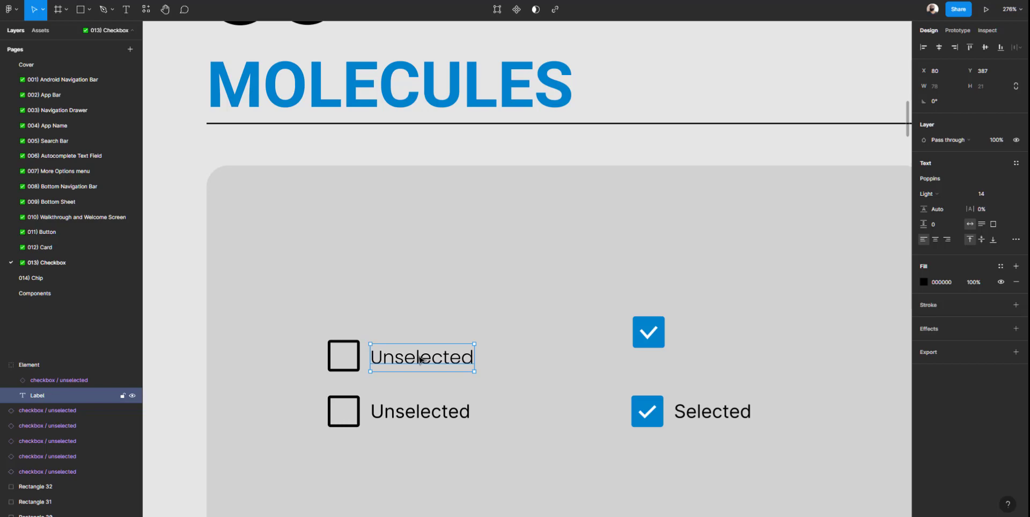
{"action": "left_click", "coordinate": [400, 272]}
{"action": "left_click", "coordinate": [182, 312]}
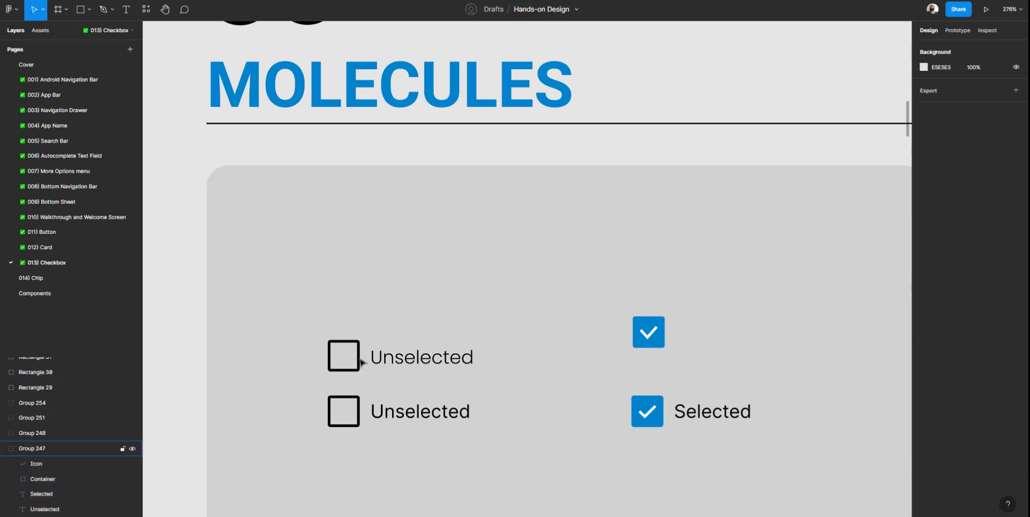
{"action": "left_click", "coordinate": [362, 363]}
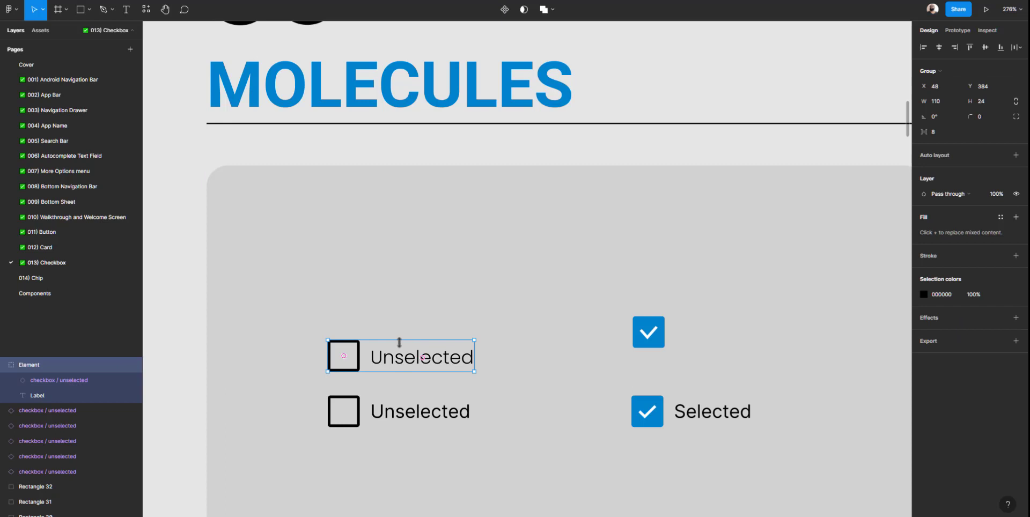
{"action": "double_click", "coordinate": [39, 366]}
{"action": "left_click", "coordinate": [52, 368]}
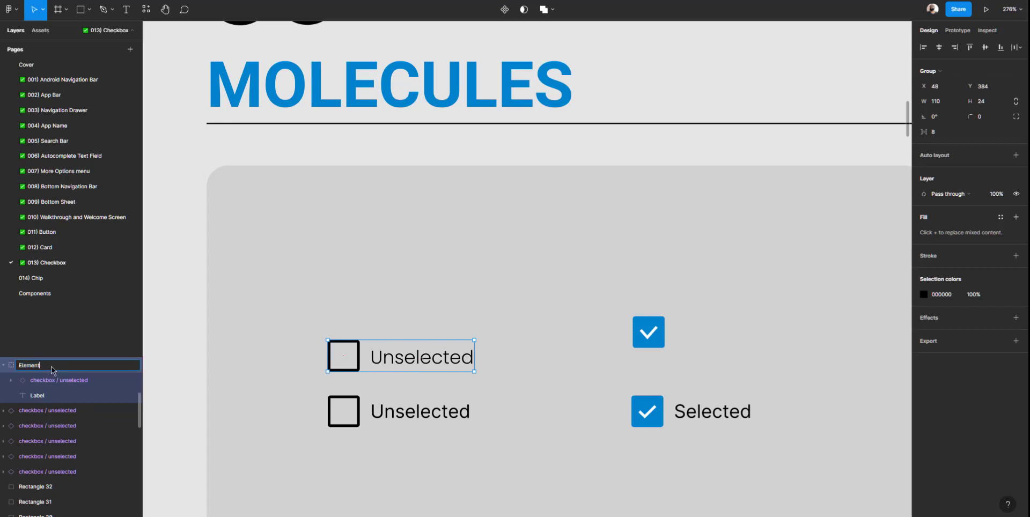
{"action": "left_click", "coordinate": [185, 329]}
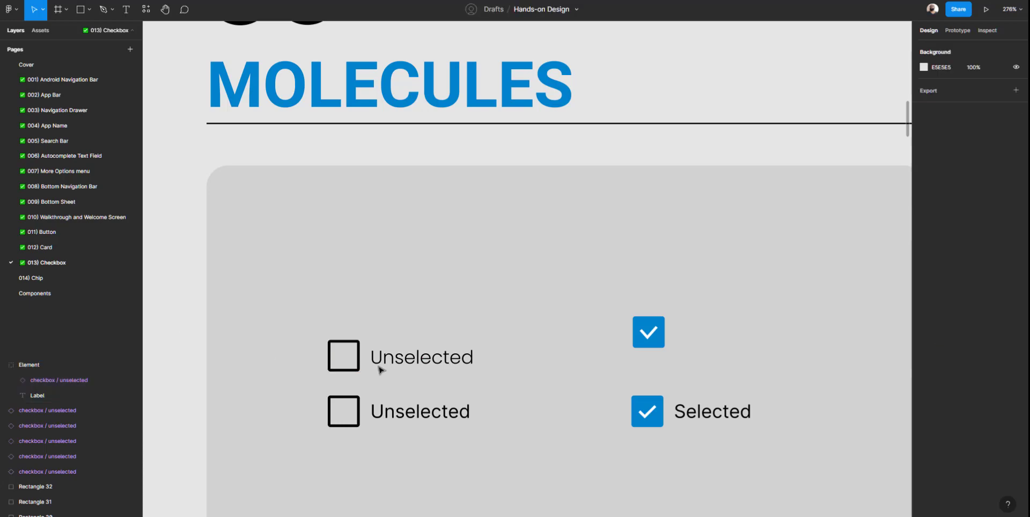
{"action": "left_click", "coordinate": [358, 367]}
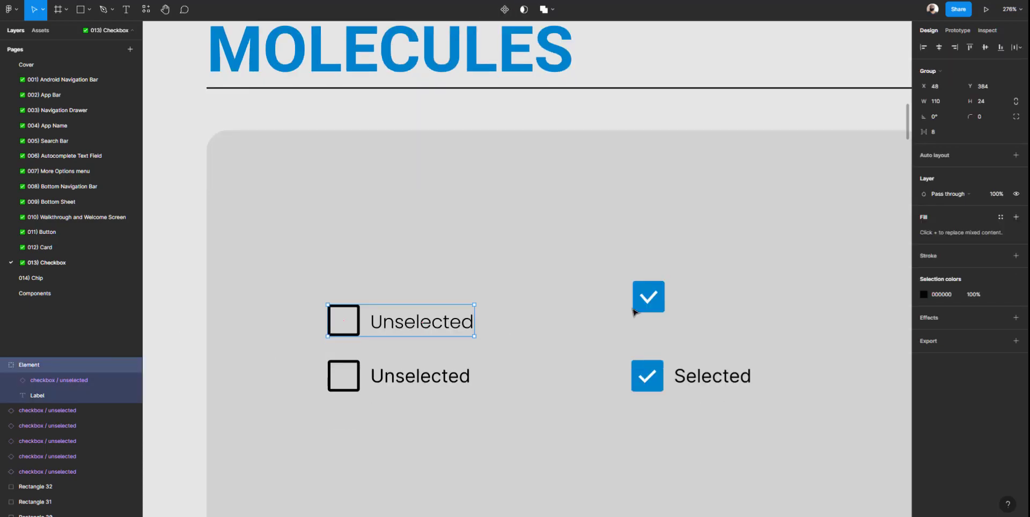
Move the upper selected checkbox to X 276, Y 384, level with the Element group, and paste a copy of the Unselected label onto it
{"action": "left_click_drag", "start_coordinate": [643, 302], "coordinate": [649, 324]}
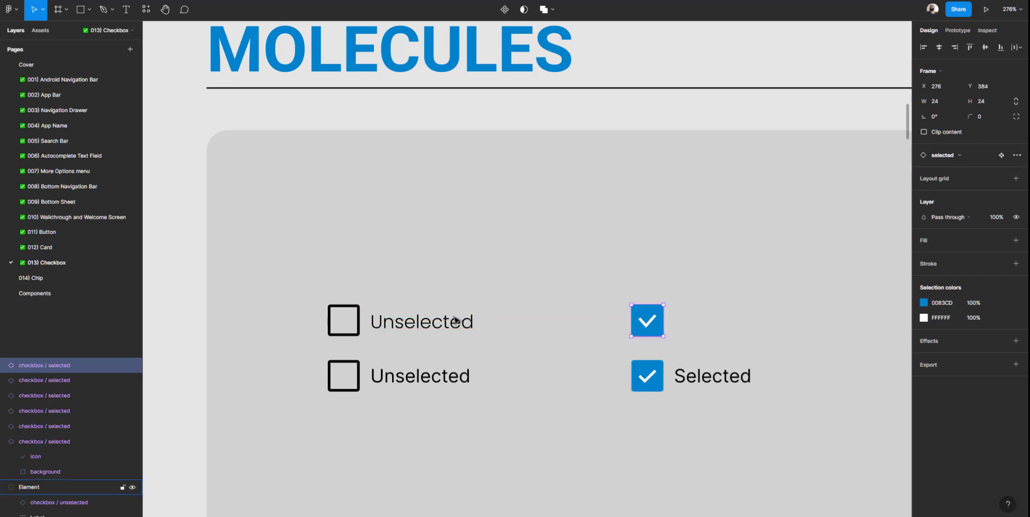
{"action": "left_click", "coordinate": [446, 324]}
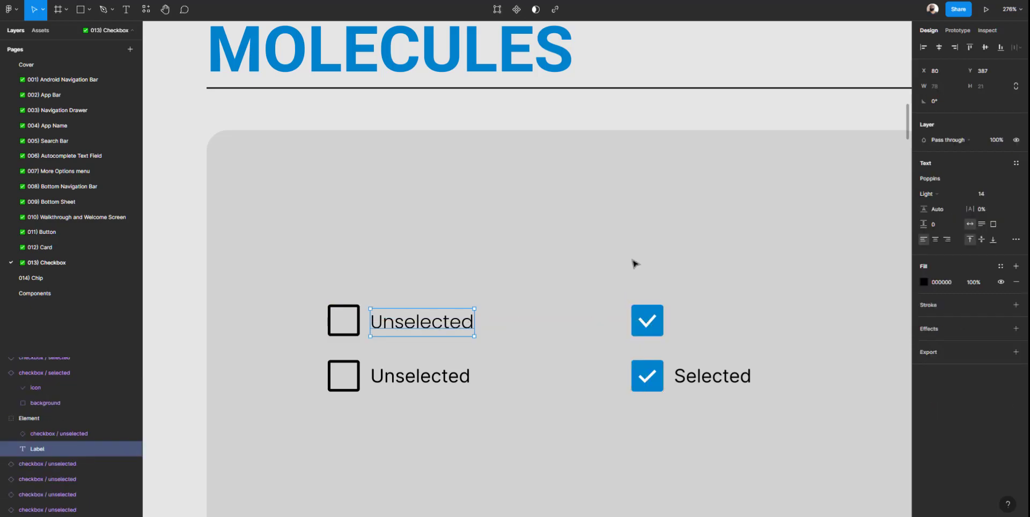
{"action": "left_click", "coordinate": [649, 321]}
{"action": "left_click", "coordinate": [649, 320]}
{"action": "left_click", "coordinate": [649, 305]}
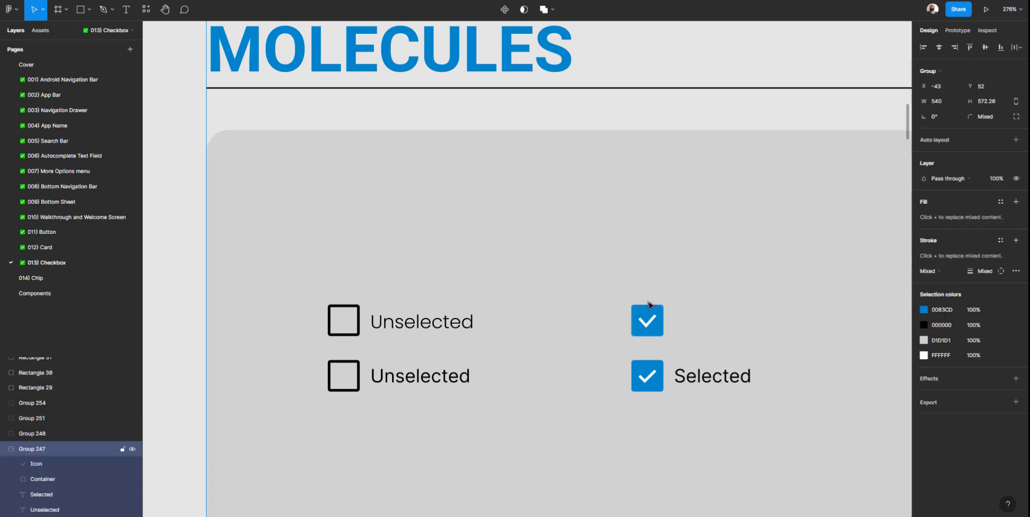
{"action": "left_click", "coordinate": [649, 308]}
{"action": "key", "text": "ctrl+v"}
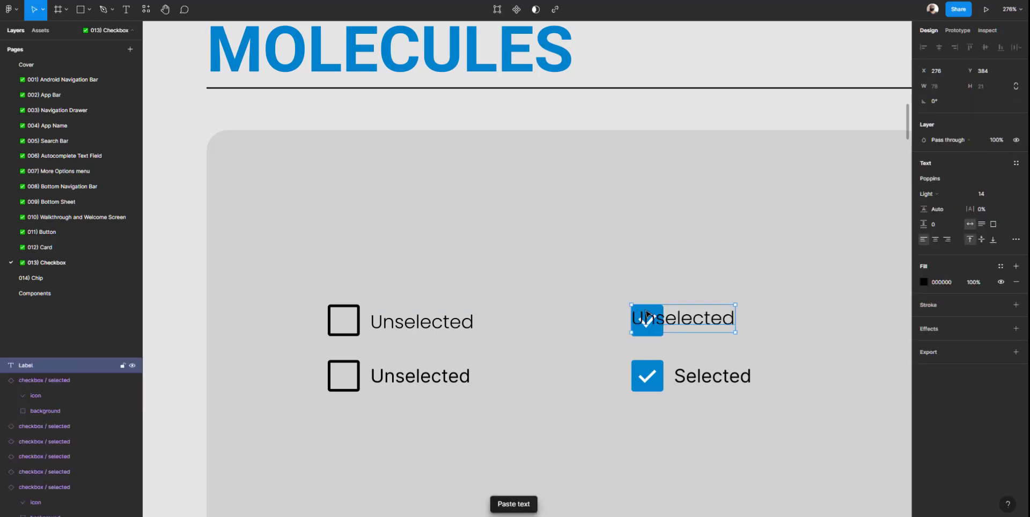
Position the pasted label 8 px beside the upper selected checkbox and align their vertical centers
{"action": "left_click_drag", "start_coordinate": [668, 323], "coordinate": [719, 328]}
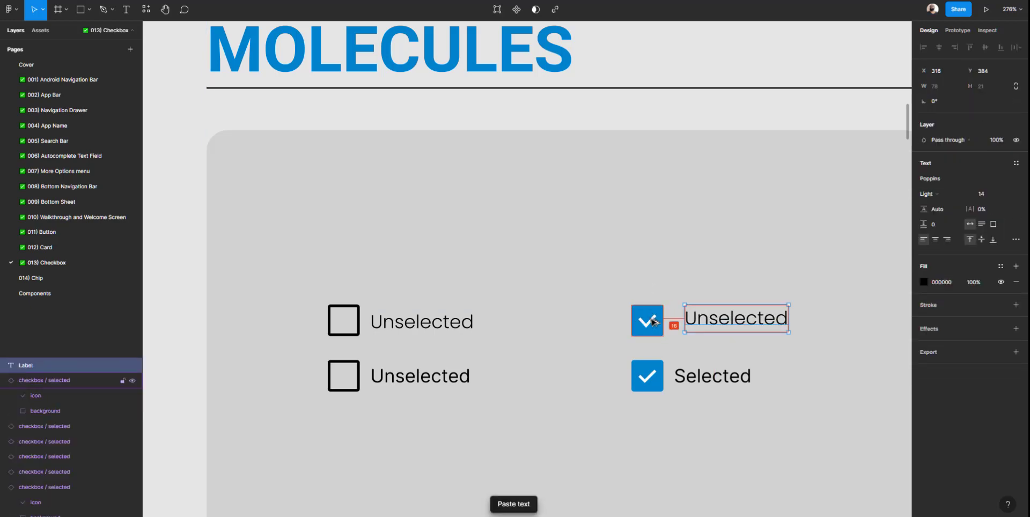
{"action": "key", "text": "shift+Left"}
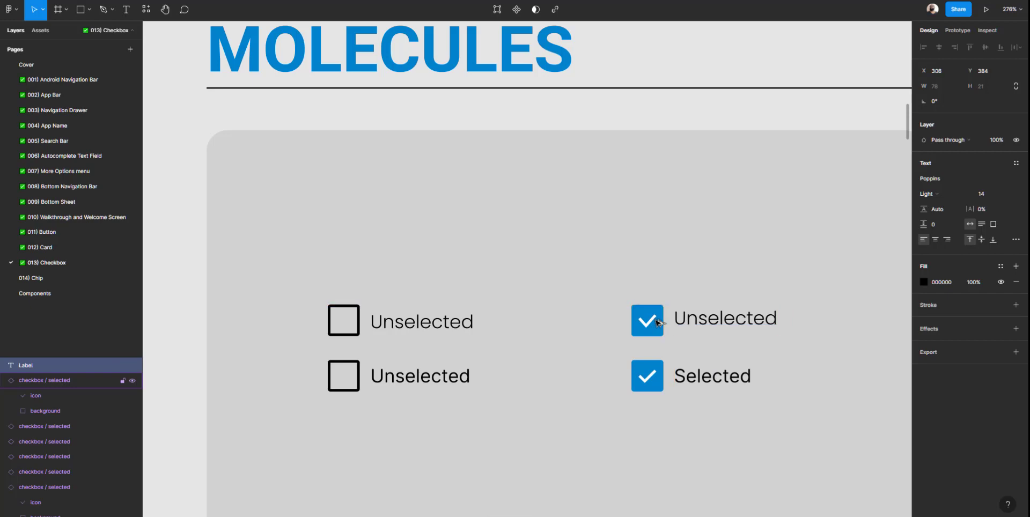
{"action": "left_click", "coordinate": [658, 323], "text": "shift"}
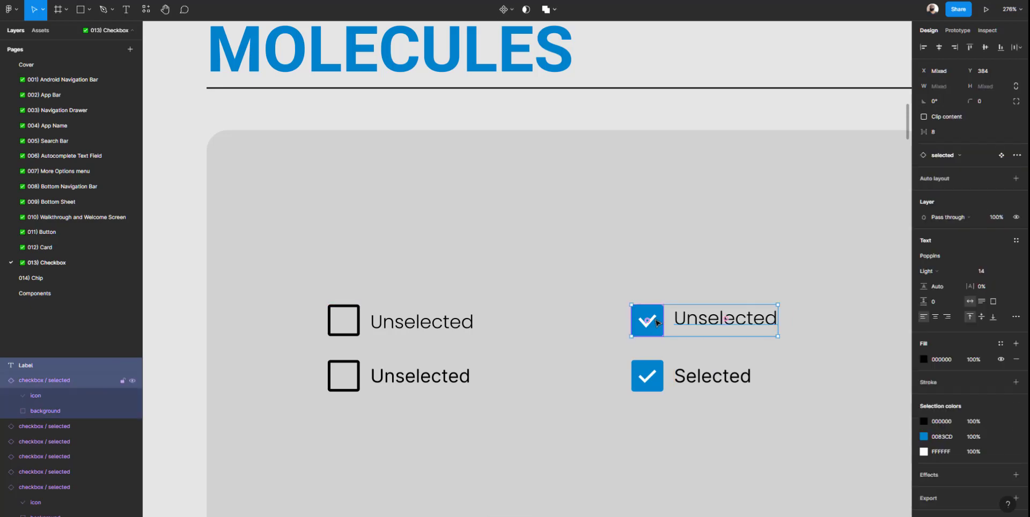
{"action": "left_click", "coordinate": [987, 51]}
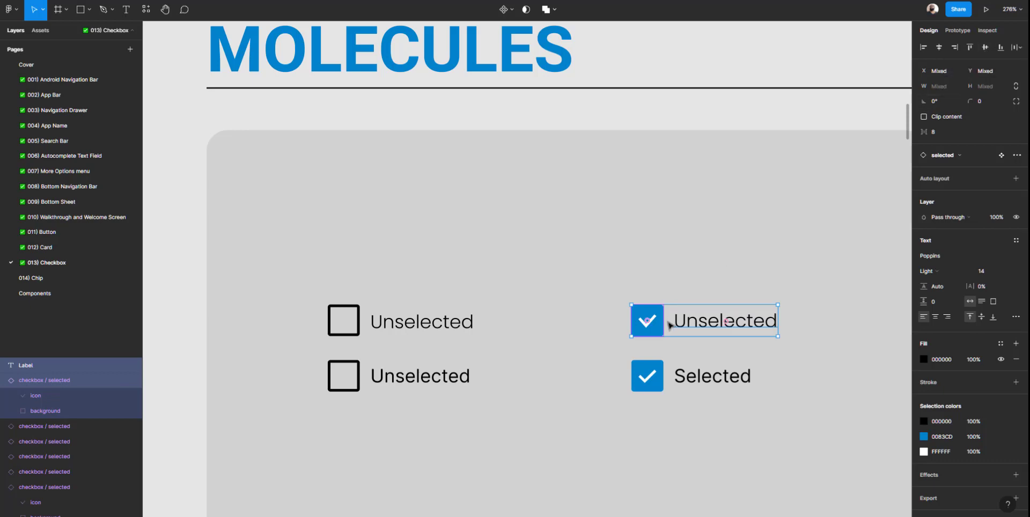
Group the upper selected checkbox with its label and name the group "Element"
{"action": "key", "text": "ctrl+g"}
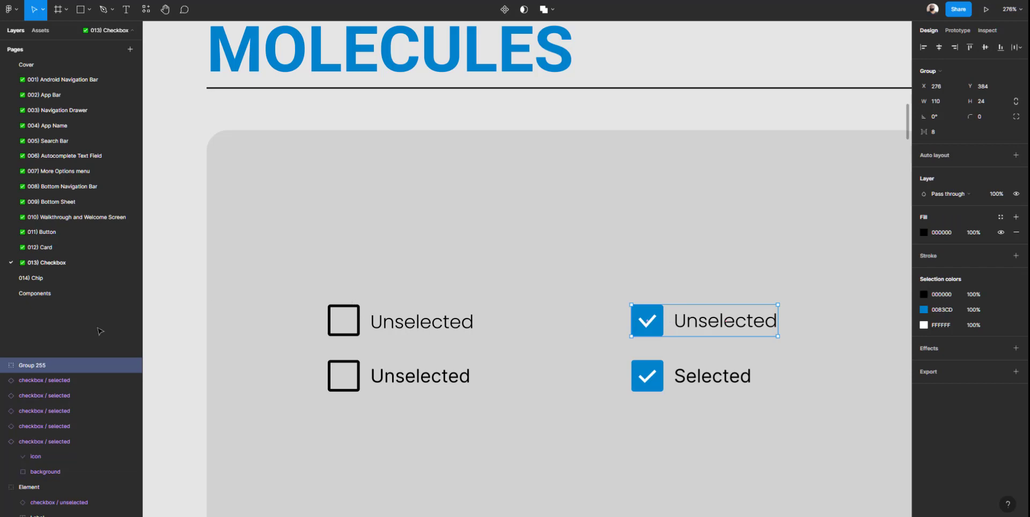
{"action": "double_click", "coordinate": [28, 370]}
{"action": "type", "text": "Element"}
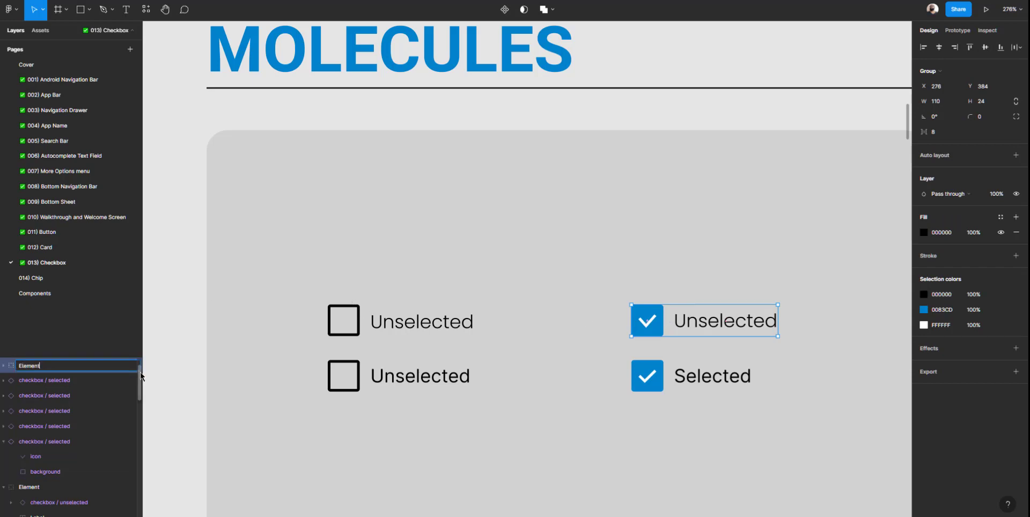
{"action": "key", "text": "Return"}
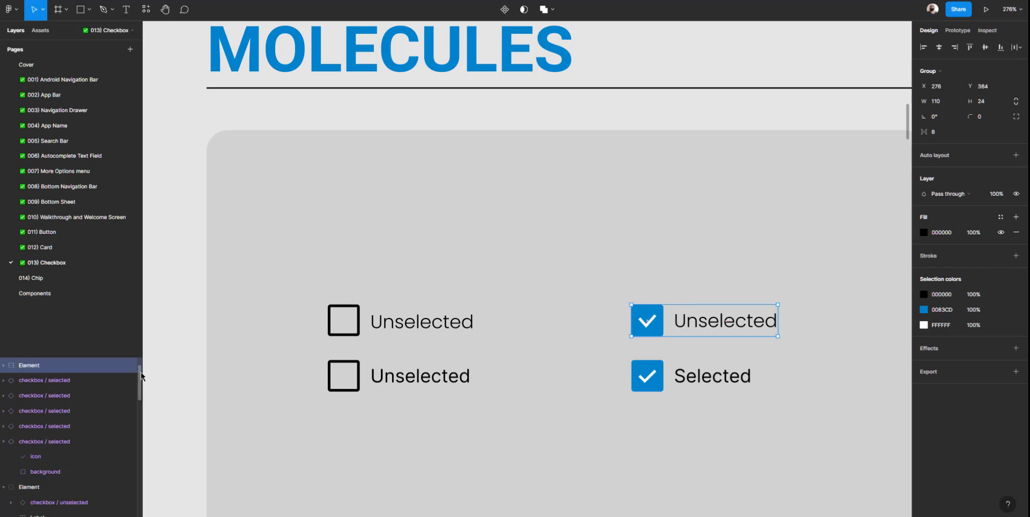
{"action": "left_click", "coordinate": [3, 365]}
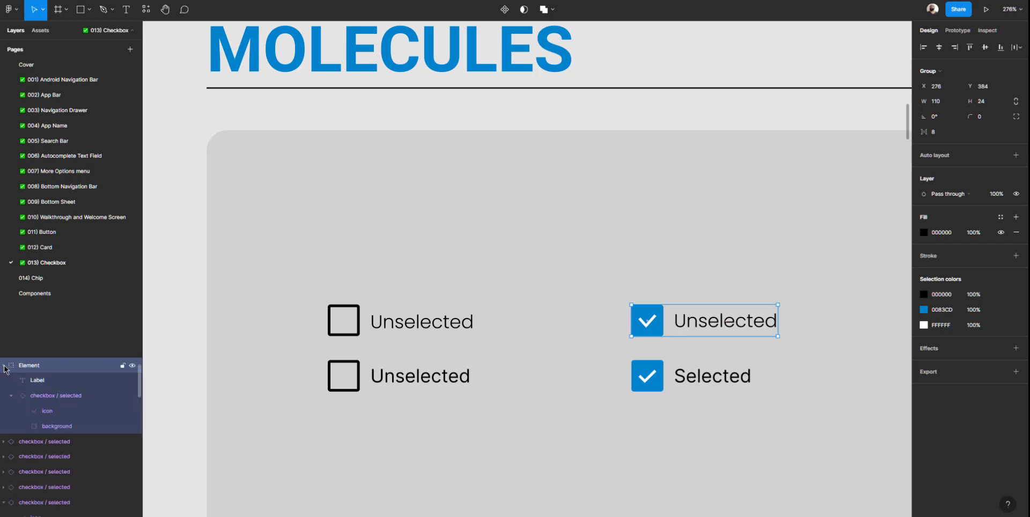
{"action": "left_click", "coordinate": [11, 395]}
{"action": "left_click", "coordinate": [646, 309]}
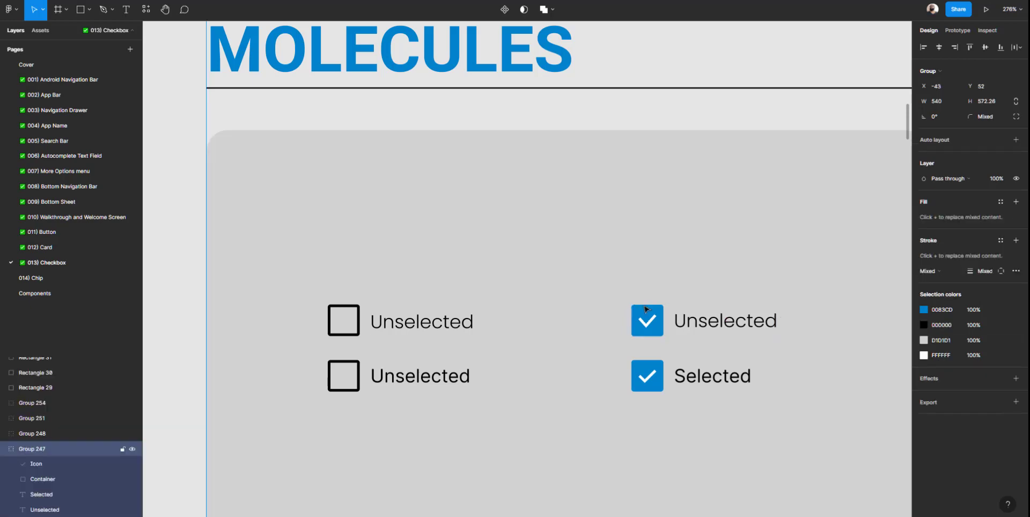
{"action": "left_click", "coordinate": [406, 325]}
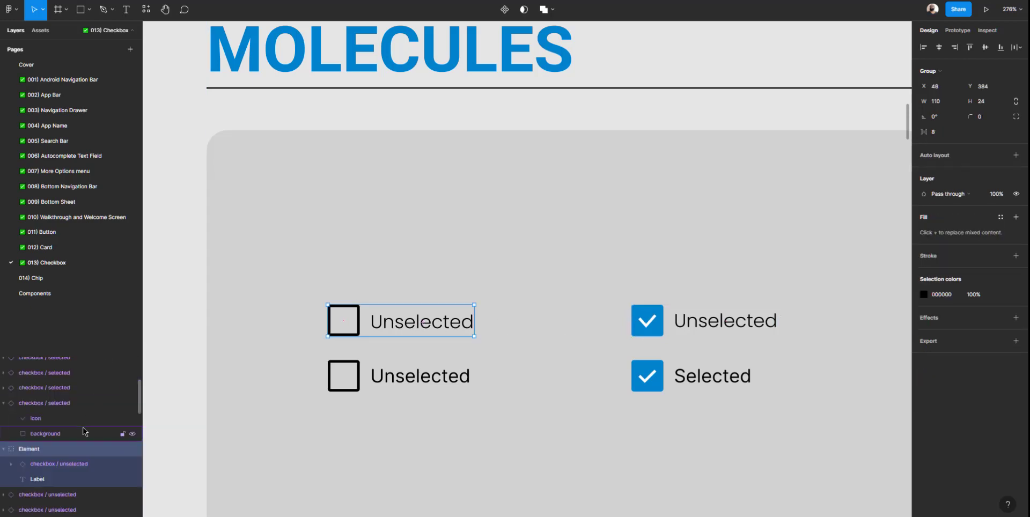
{"action": "double_click", "coordinate": [36, 451]}
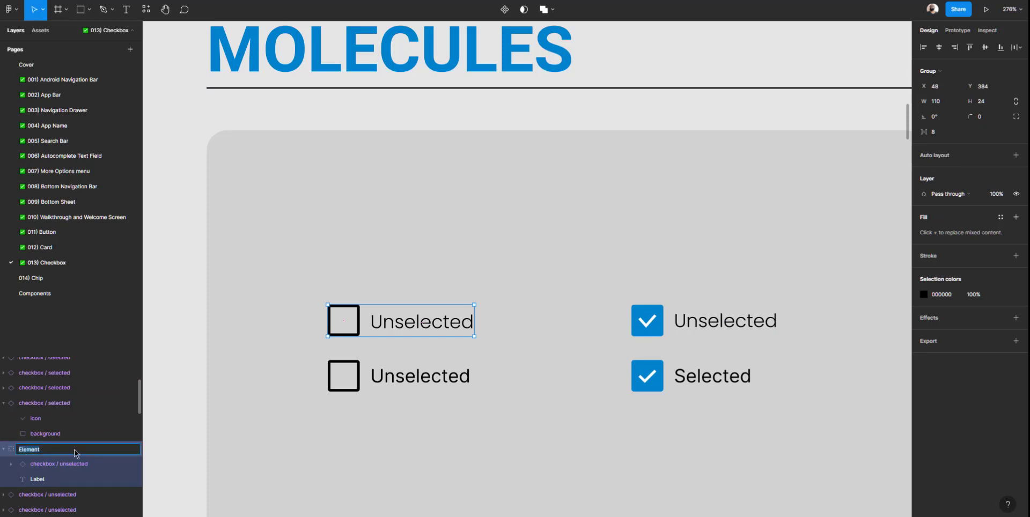
{"action": "left_click", "coordinate": [361, 265]}
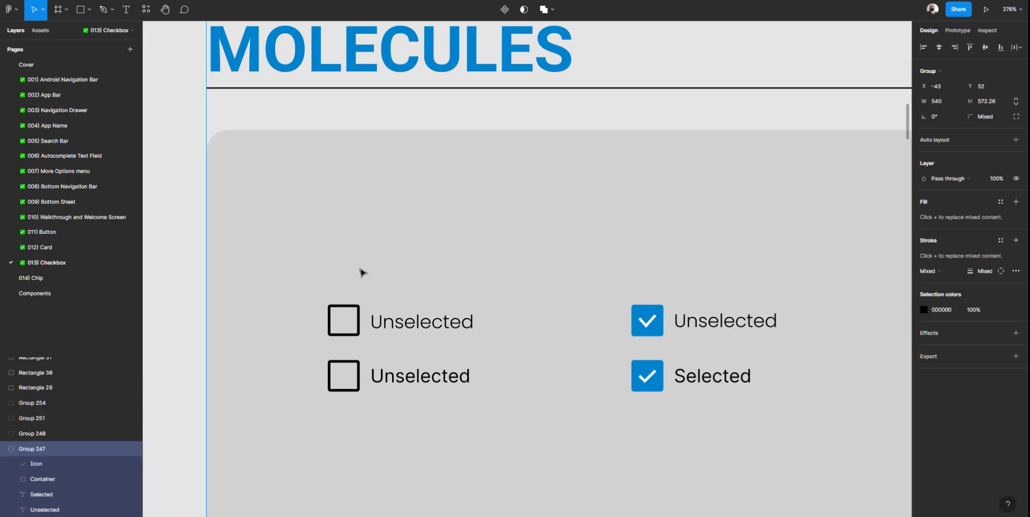
{"action": "left_click", "coordinate": [428, 323]}
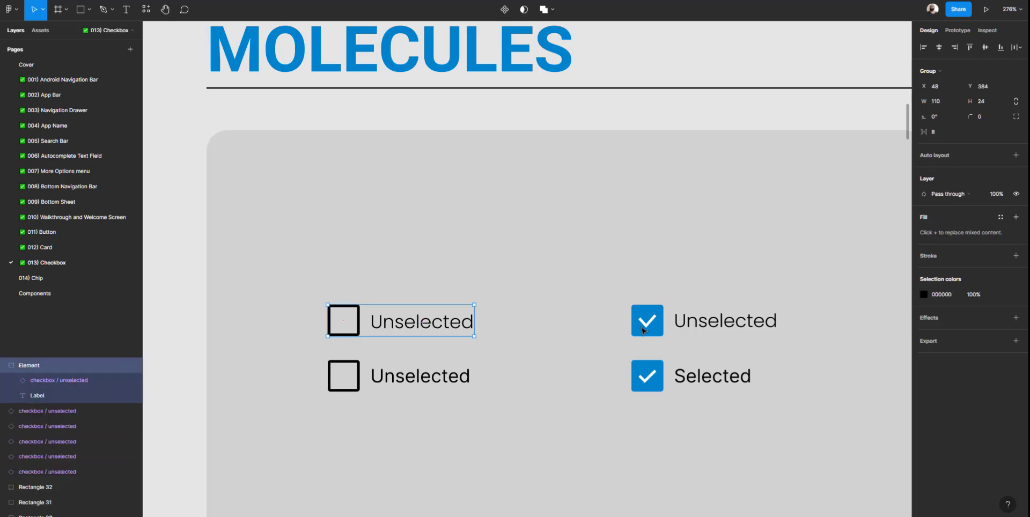
Move both upper Element groups together out of the MOLECULES panel to the empty canvas beside it, at Y 429
{"action": "left_click", "coordinate": [692, 323], "text": "shift"}
{"action": "scroll", "coordinate": [549, 323], "scroll_direction": "down", "scroll_amount": 3}
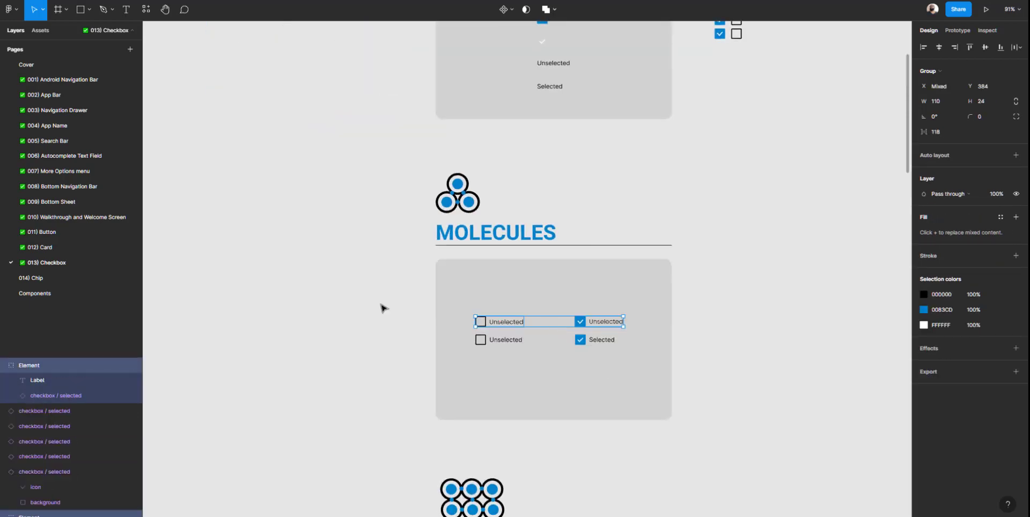
{"action": "left_click_drag", "start_coordinate": [377, 309], "coordinate": [250, 217]}
{"action": "left_click_drag", "start_coordinate": [389, 235], "coordinate": [640, 405]}
{"action": "left_click_drag", "start_coordinate": [630, 406], "coordinate": [564, 83]}
{"action": "scroll", "coordinate": [548, 368], "scroll_direction": "up", "scroll_amount": 5}
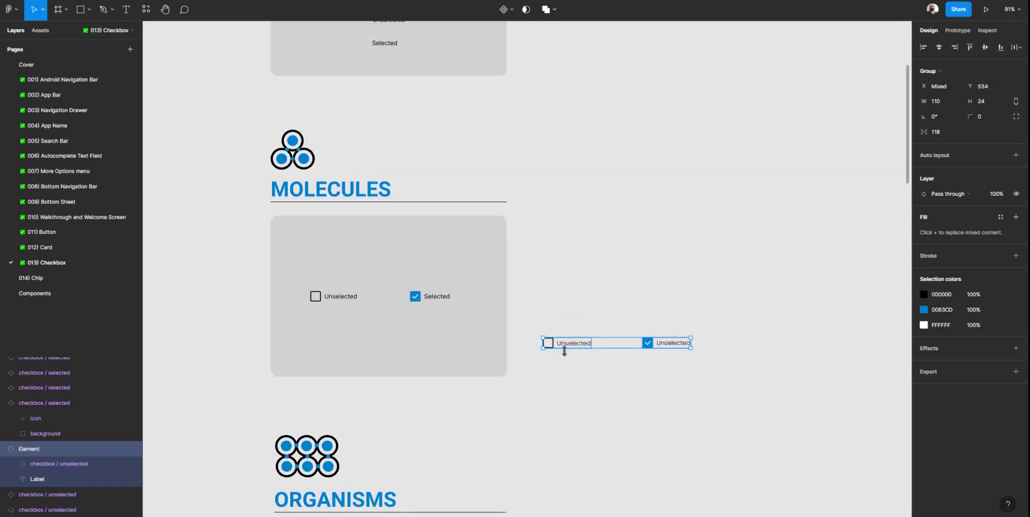
{"action": "left_click_drag", "start_coordinate": [570, 347], "coordinate": [590, 308]}
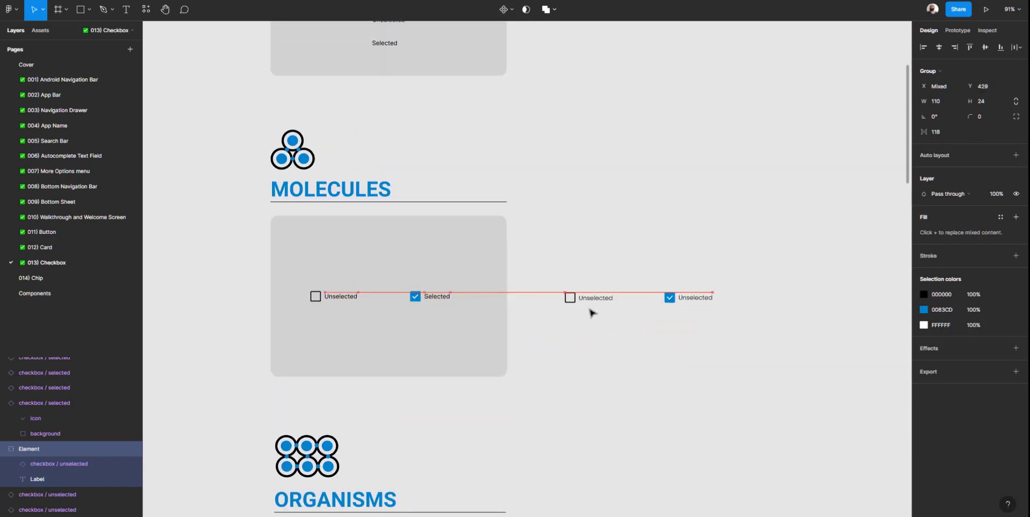
Duplicate the Unselected and Selected text labels from the ATOMS panel to X 595, below the checkbox columns beside the panel
{"action": "scroll", "coordinate": [580, 342], "scroll_direction": "up", "scroll_amount": 5}
{"action": "scroll", "coordinate": [579, 342], "scroll_direction": "up", "scroll_amount": 3}
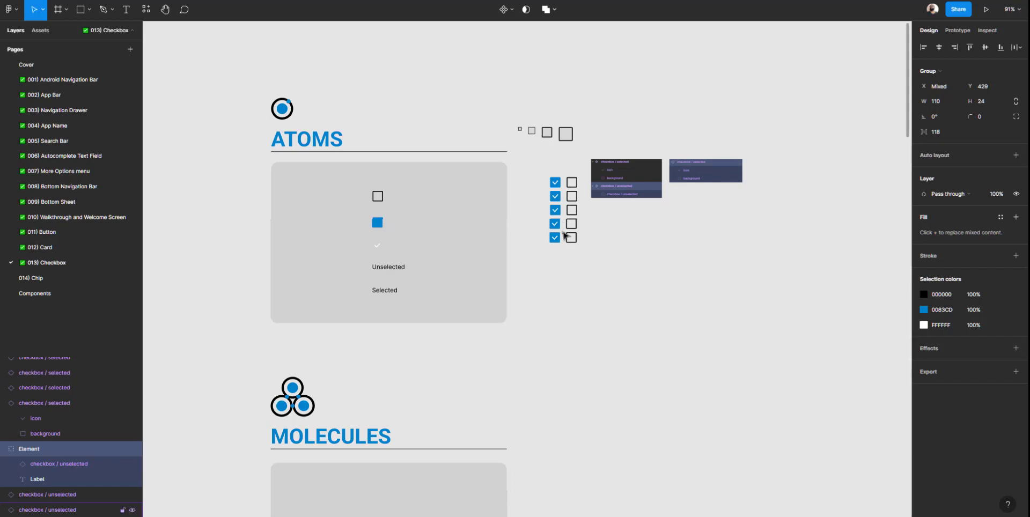
{"action": "scroll", "coordinate": [572, 314], "scroll_direction": "down", "scroll_amount": 4}
{"action": "double_click", "coordinate": [599, 443]}
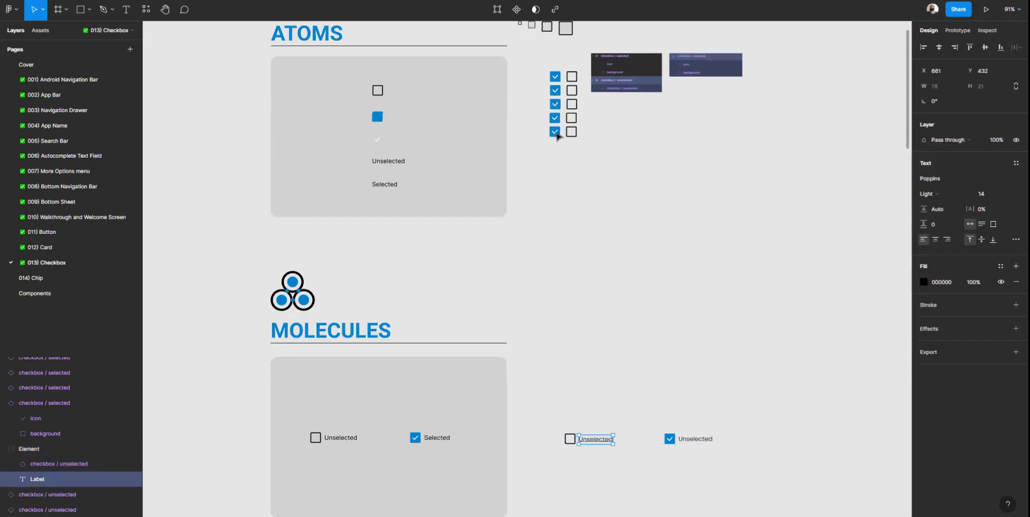
{"action": "scroll", "coordinate": [557, 137], "scroll_direction": "up", "scroll_amount": 4}
{"action": "left_click_drag", "start_coordinate": [525, 170], "coordinate": [573, 291]}
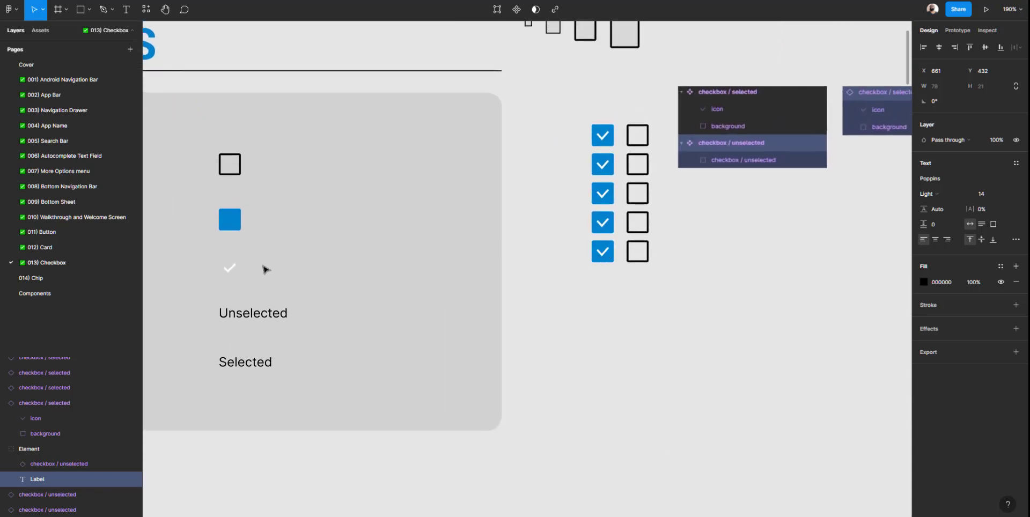
{"action": "left_click", "coordinate": [230, 268]}
{"action": "left_click", "coordinate": [234, 314]}
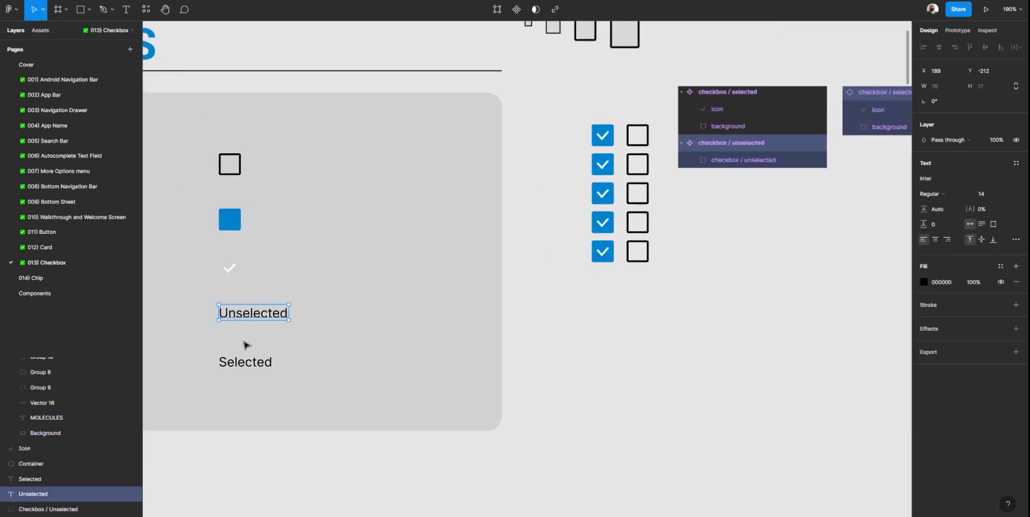
{"action": "left_click", "coordinate": [241, 362]}
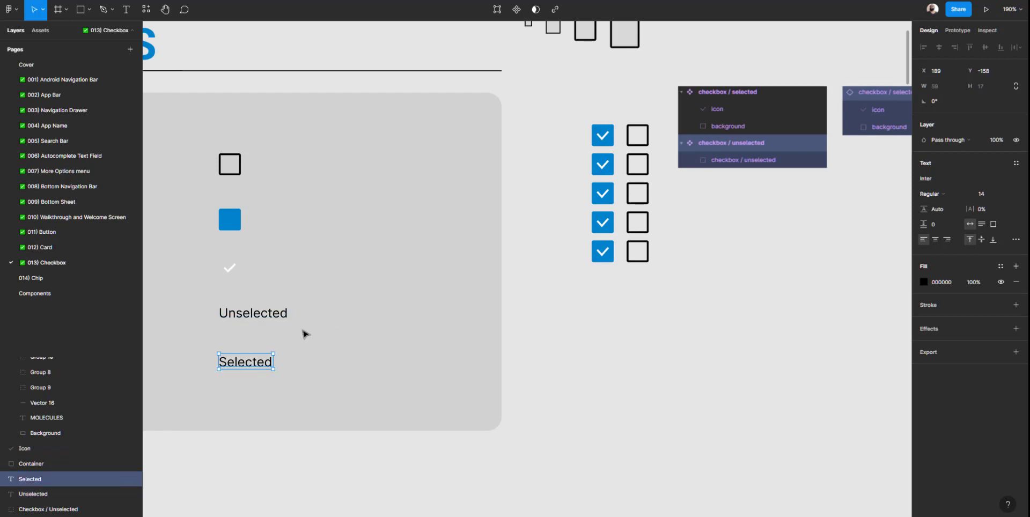
{"action": "left_click", "coordinate": [259, 316]}
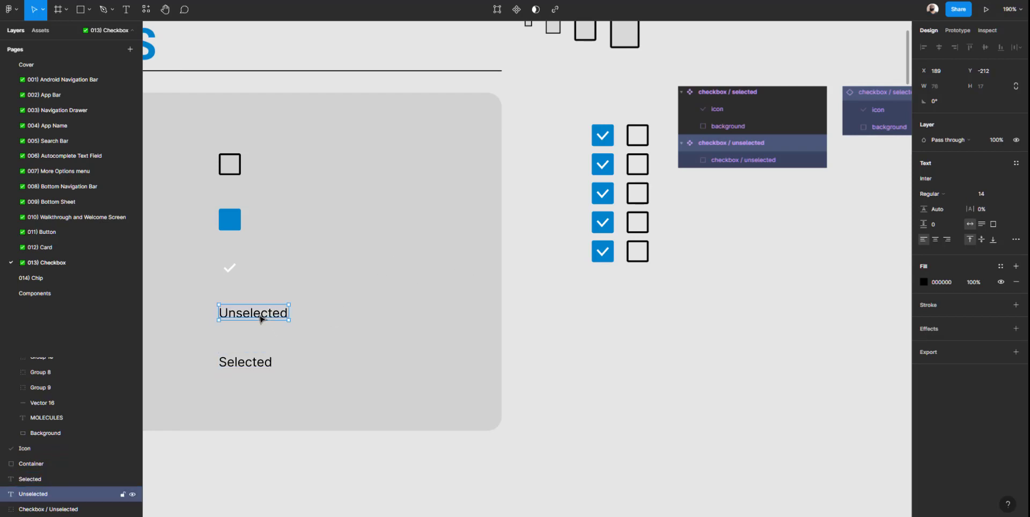
{"action": "left_click", "coordinate": [245, 368], "text": "shift"}
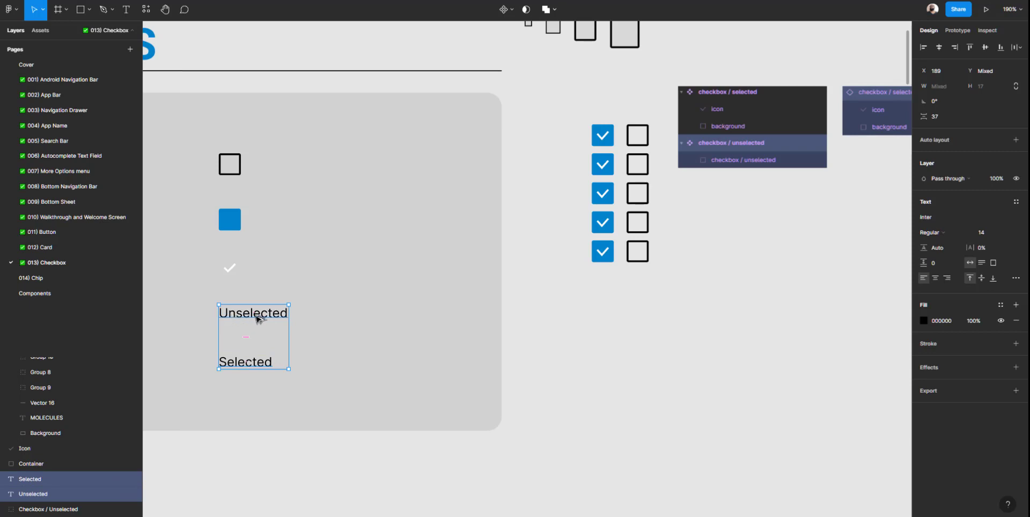
{"action": "left_click_drag", "start_coordinate": [256, 319], "coordinate": [599, 321], "text": "alt"}
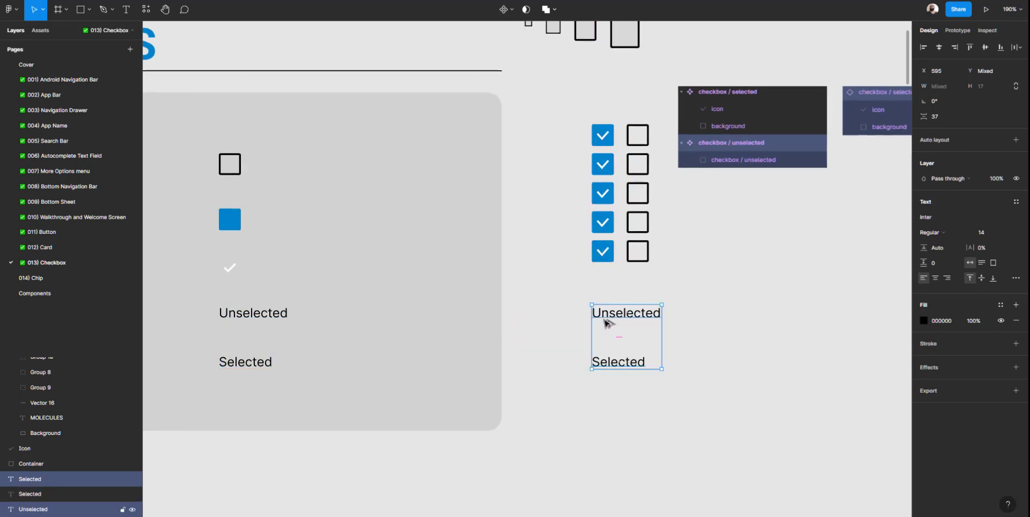
Duplicate the white checkmark icon from the ATOMS panel to just below the selected checkbox column, above the copied Unselected label
{"action": "left_click", "coordinate": [229, 268]}
{"action": "key", "text": "Return"}
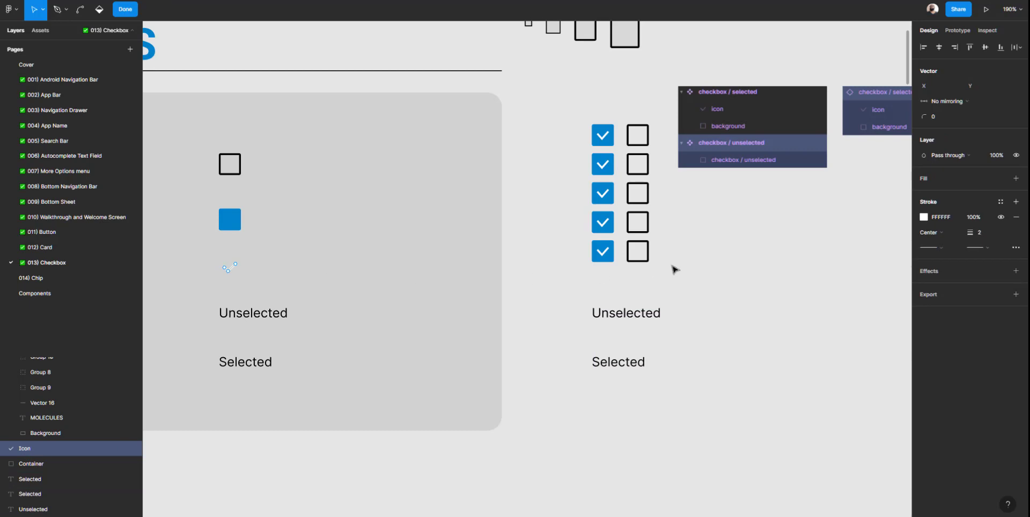
{"action": "key", "text": "Escape"}
{"action": "key", "text": "Escape"}
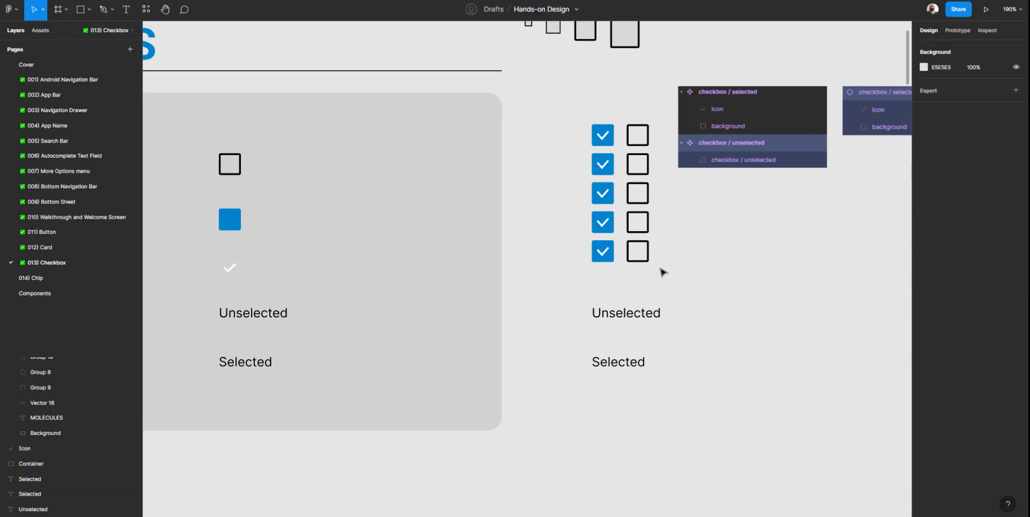
{"action": "left_click", "coordinate": [230, 268]}
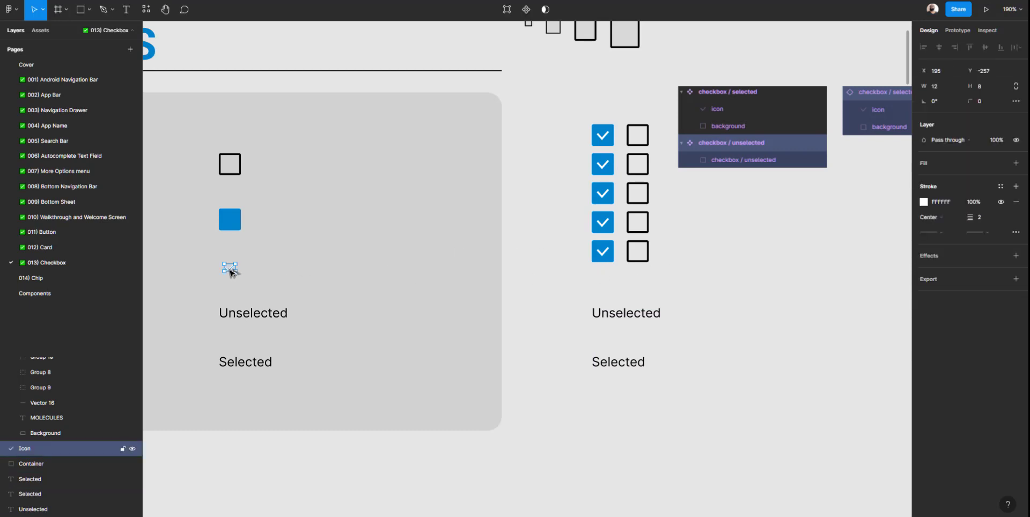
{"action": "left_click_drag", "start_coordinate": [231, 271], "coordinate": [601, 267]}
{"action": "left_click", "coordinate": [585, 276]}
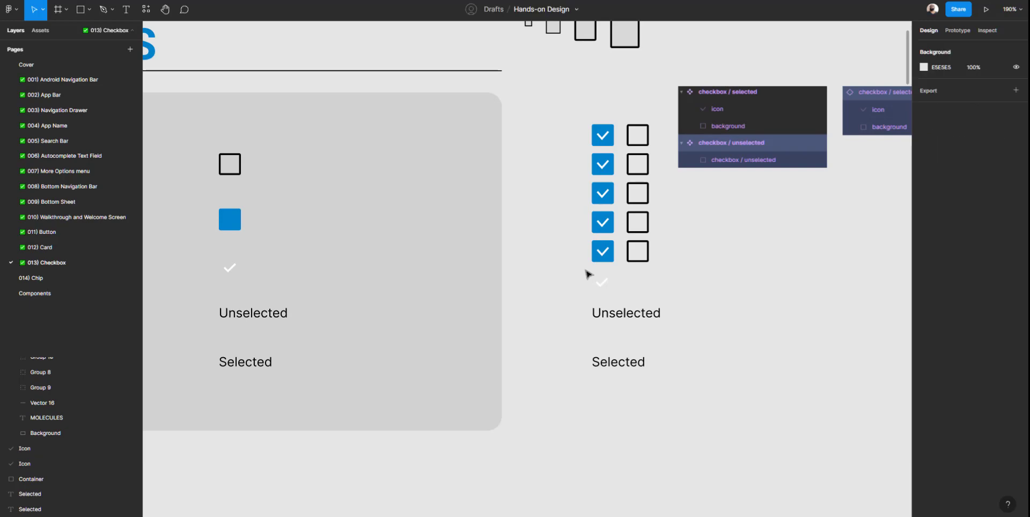
Review the checkbox page's sections from ATOMS through MOLECULES, ORGANISMS, TEMPLATES and PAGES to STATES
{"action": "scroll", "coordinate": [586, 274], "scroll_direction": "down", "scroll_amount": 3}
{"action": "scroll", "coordinate": [585, 275], "scroll_direction": "up", "scroll_amount": 3}
{"action": "scroll", "coordinate": [586, 274], "scroll_direction": "down", "scroll_amount": 5}
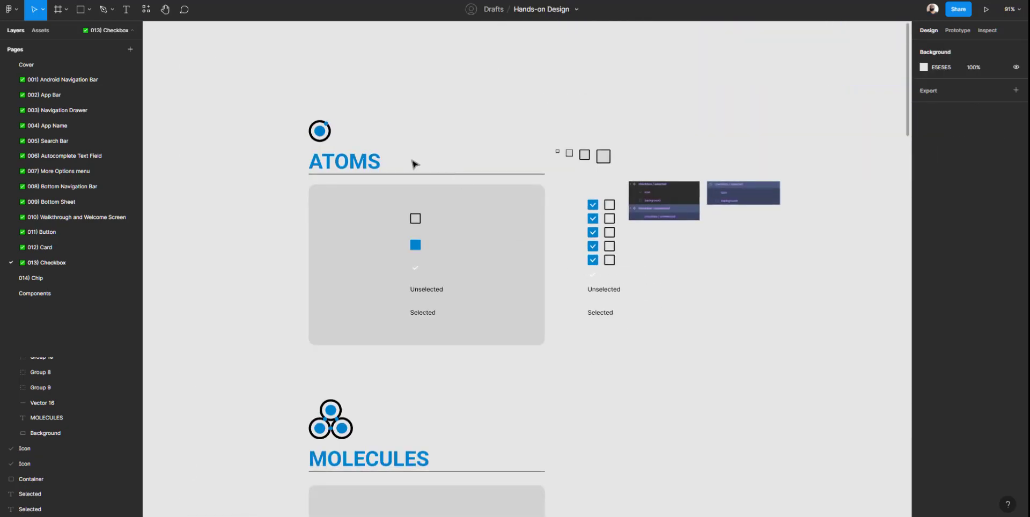
{"action": "scroll", "coordinate": [410, 163], "scroll_direction": "up", "scroll_amount": 5}
{"action": "scroll", "coordinate": [475, 168], "scroll_direction": "left", "scroll_amount": 2}
{"action": "scroll", "coordinate": [480, 170], "scroll_direction": "down", "scroll_amount": 2}
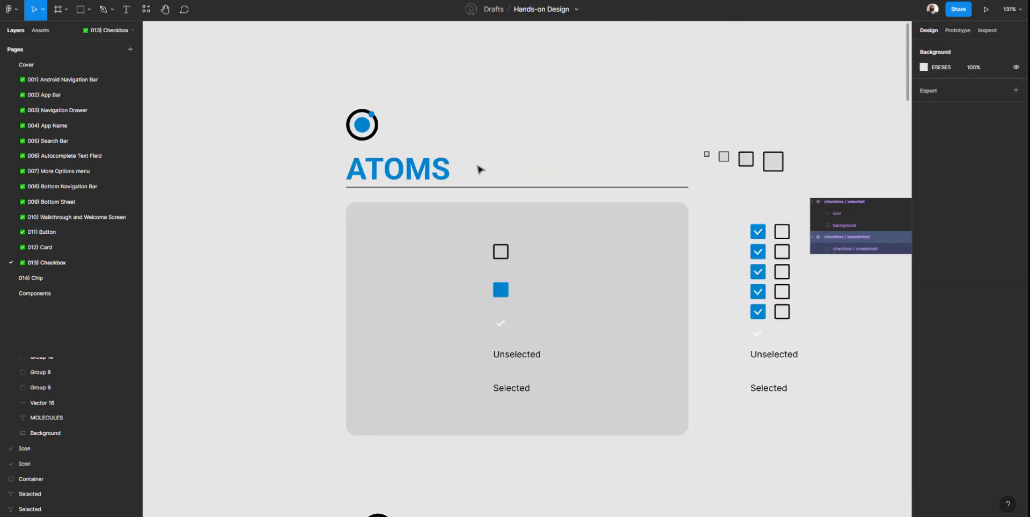
{"action": "left_click_drag", "start_coordinate": [287, 234], "coordinate": [237, 278]}
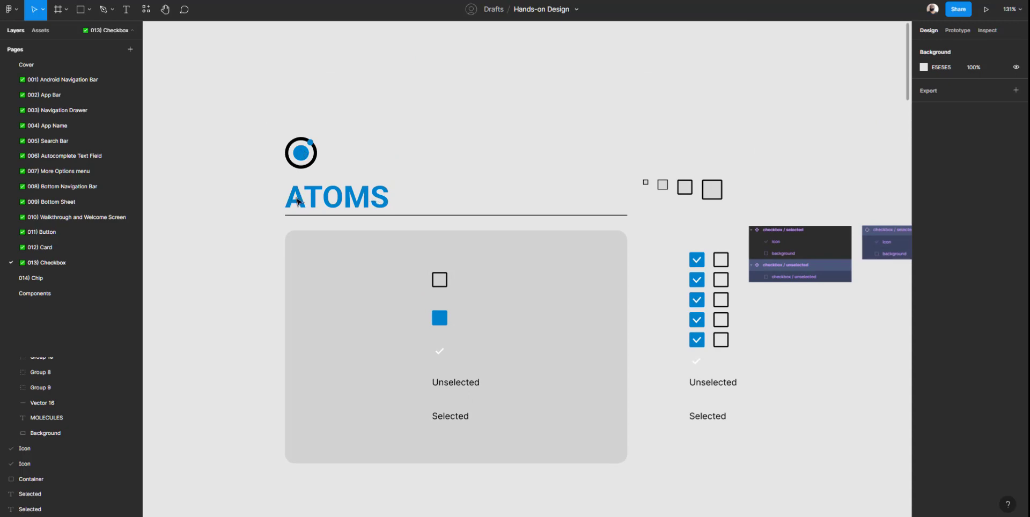
{"action": "scroll", "coordinate": [382, 292], "scroll_direction": "down", "scroll_amount": 10}
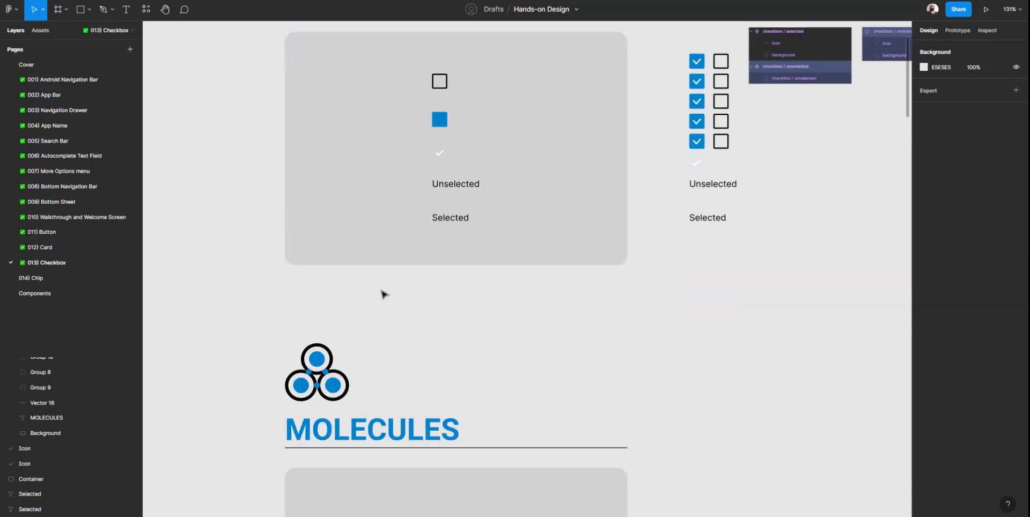
{"action": "scroll", "coordinate": [435, 315], "scroll_direction": "down", "scroll_amount": 7}
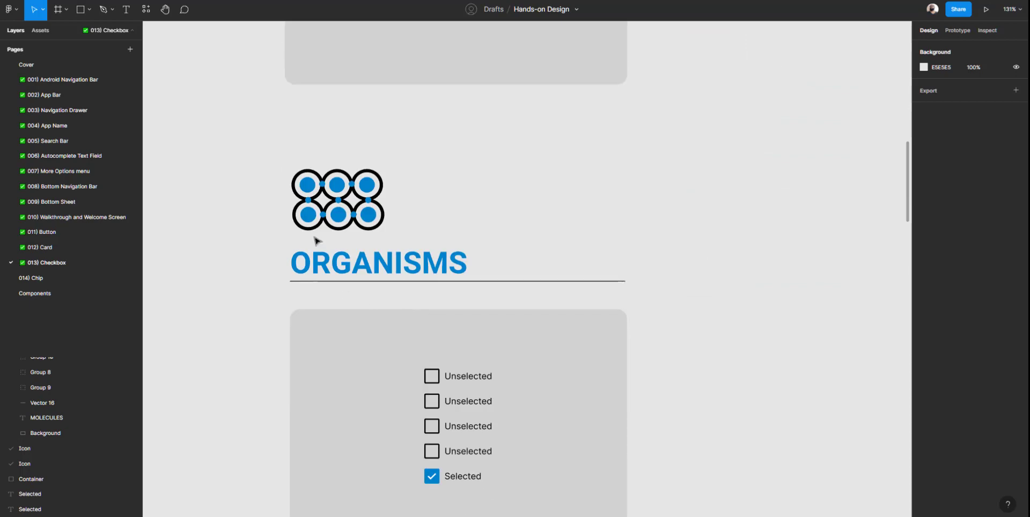
{"action": "scroll", "coordinate": [356, 256], "scroll_direction": "down", "scroll_amount": 15}
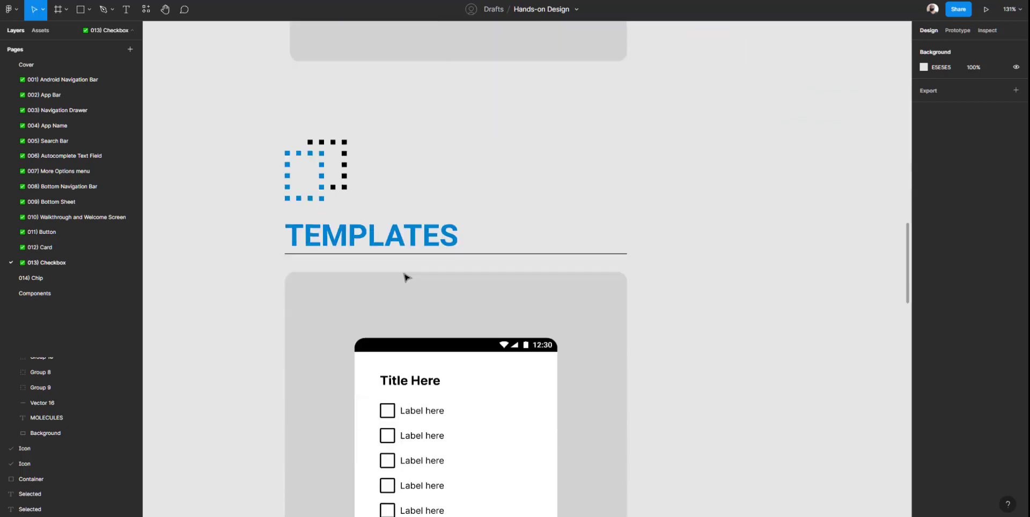
{"action": "scroll", "coordinate": [406, 277], "scroll_direction": "down", "scroll_amount": 20}
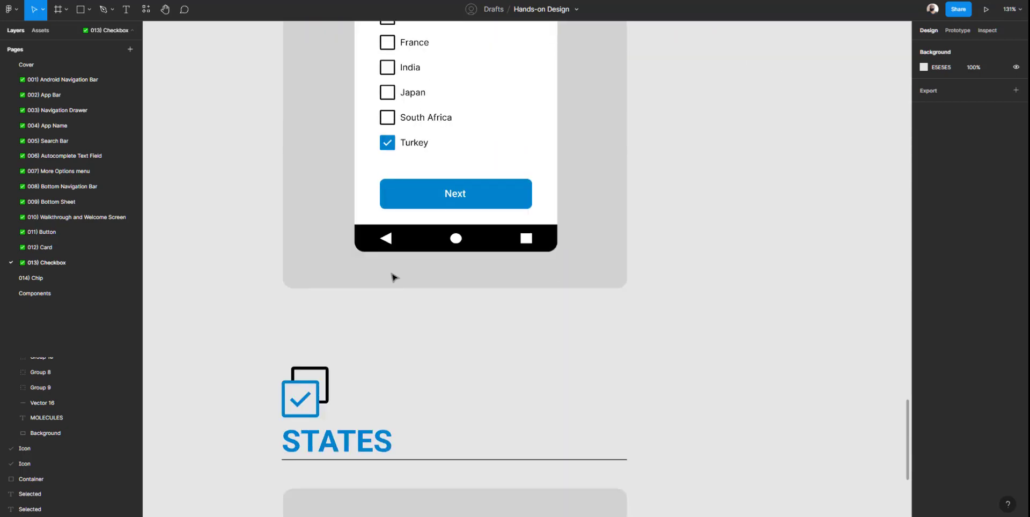
{"action": "scroll", "coordinate": [369, 280], "scroll_direction": "down", "scroll_amount": 5, "text": "ctrl"}
{"action": "scroll", "coordinate": [369, 280], "scroll_direction": "up", "scroll_amount": 8}
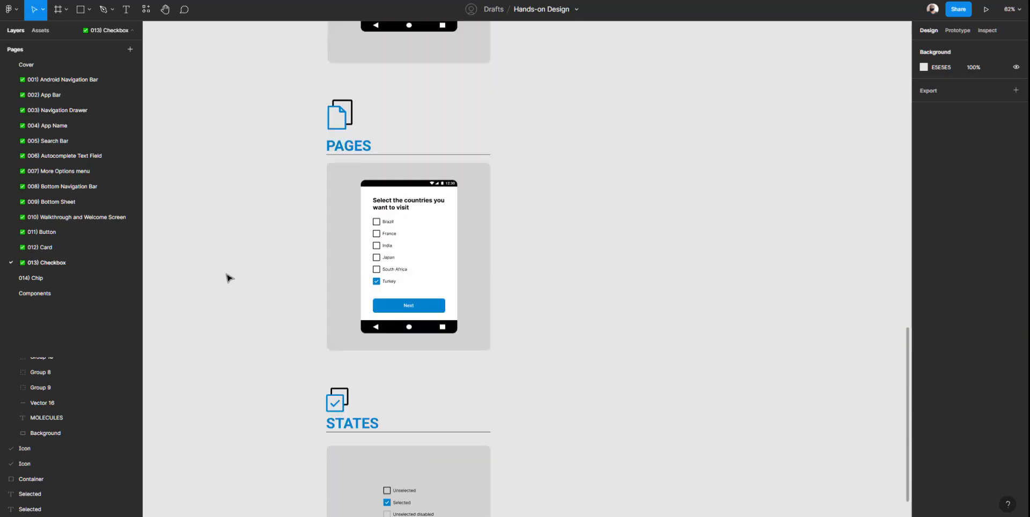
Open the 012) Card and 011) Button pages and examine how their atoms, molecules and organisms are laid out
{"action": "left_click", "coordinate": [68, 249]}
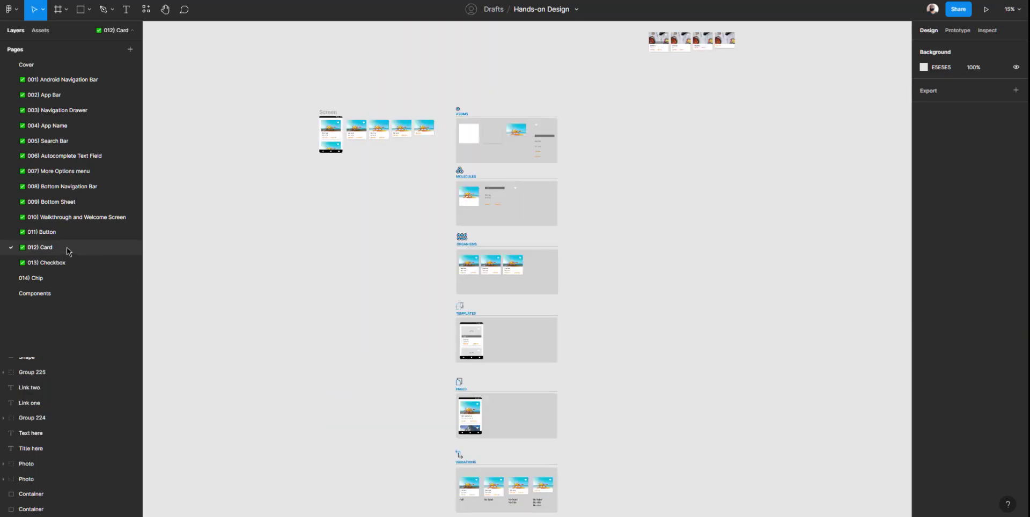
{"action": "scroll", "coordinate": [498, 288], "scroll_direction": "up", "scroll_amount": 2}
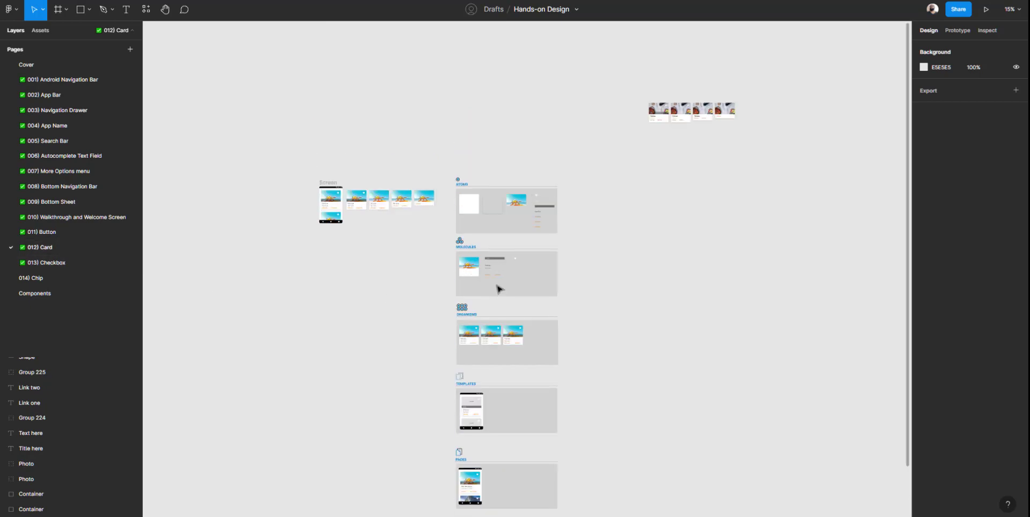
{"action": "left_click", "coordinate": [56, 232]}
{"action": "scroll", "coordinate": [510, 246], "scroll_direction": "up", "scroll_amount": 2}
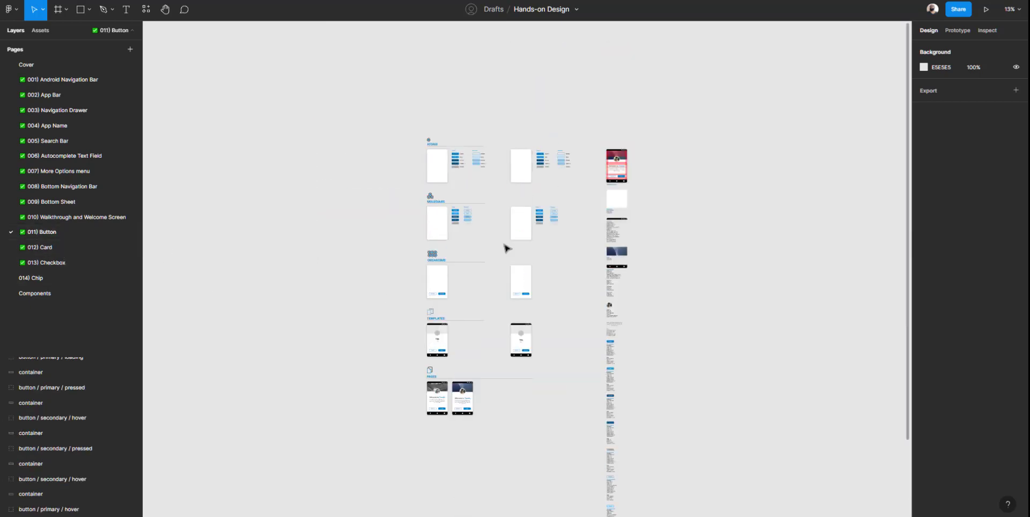
{"action": "scroll", "coordinate": [444, 164], "scroll_direction": "up", "scroll_amount": 5}
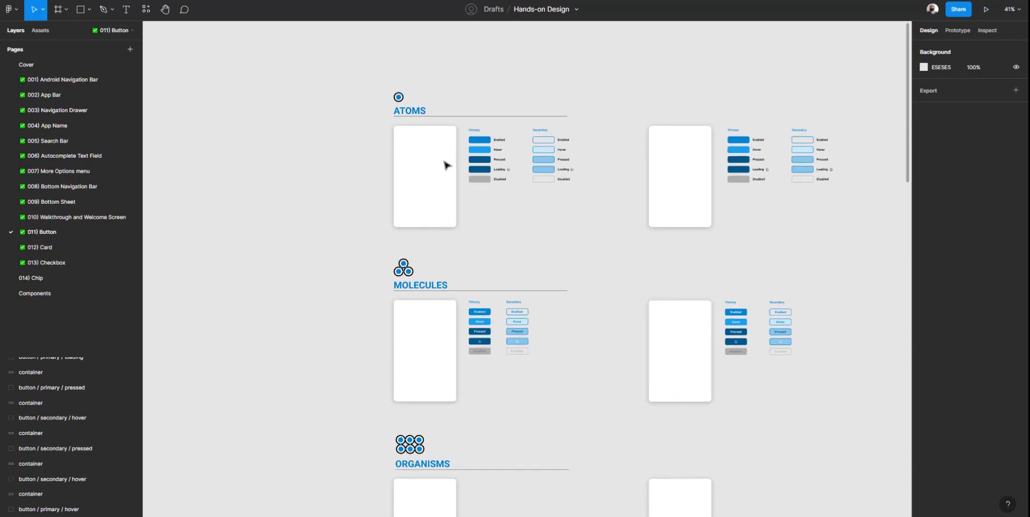
{"action": "scroll", "coordinate": [444, 163], "scroll_direction": "up", "scroll_amount": 5}
{"action": "scroll", "coordinate": [444, 163], "scroll_direction": "right", "scroll_amount": 5}
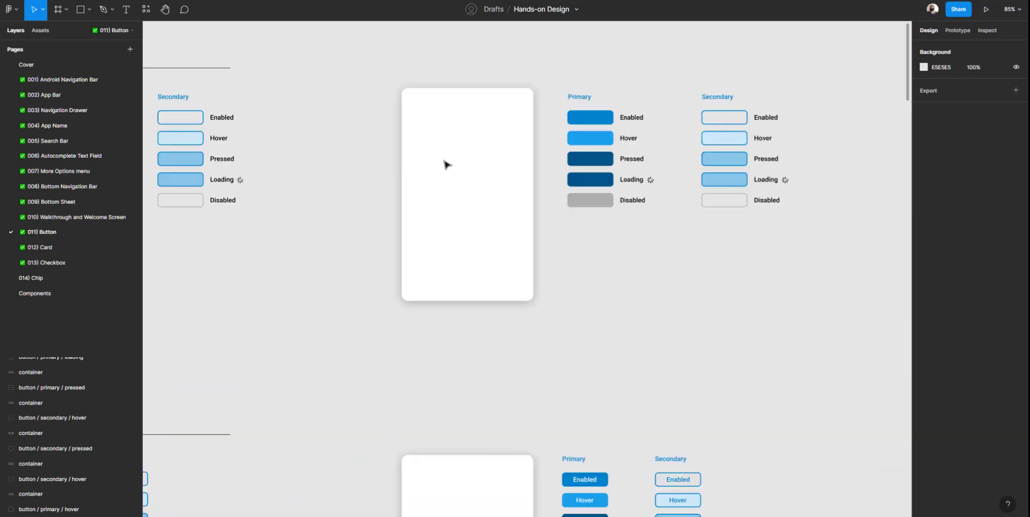
{"action": "scroll", "coordinate": [501, 211], "scroll_direction": "down", "scroll_amount": 3}
{"action": "scroll", "coordinate": [506, 215], "scroll_direction": "down", "scroll_amount": 3}
{"action": "scroll", "coordinate": [505, 214], "scroll_direction": "down", "scroll_amount": 3}
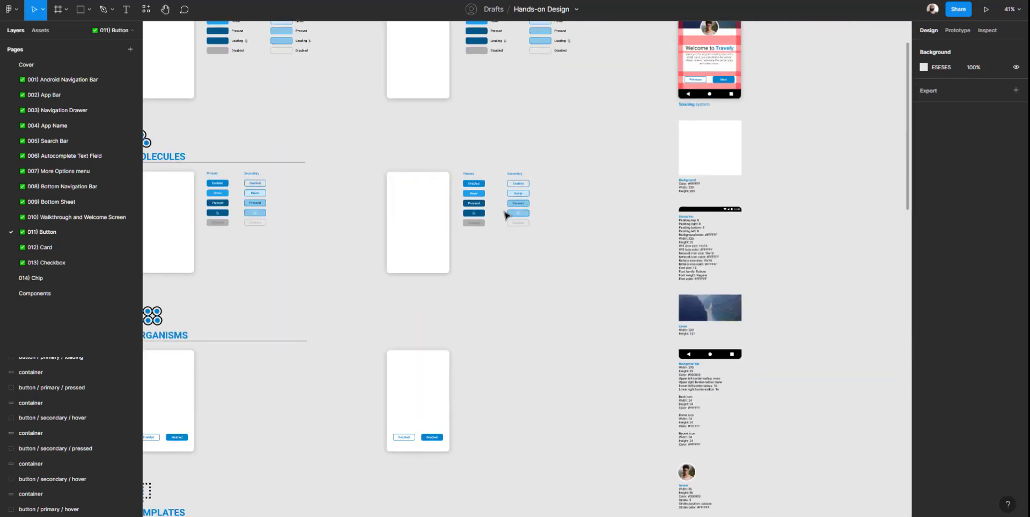
Examine the Spacing system mockup and the Background and Status bar specifications on the 011) Button page
{"action": "scroll", "coordinate": [506, 214], "scroll_direction": "right", "scroll_amount": 5}
{"action": "scroll", "coordinate": [506, 214], "scroll_direction": "up", "scroll_amount": 3}
{"action": "scroll", "coordinate": [450, 161], "scroll_direction": "up", "scroll_amount": 3}
{"action": "scroll", "coordinate": [449, 161], "scroll_direction": "up", "scroll_amount": 5}
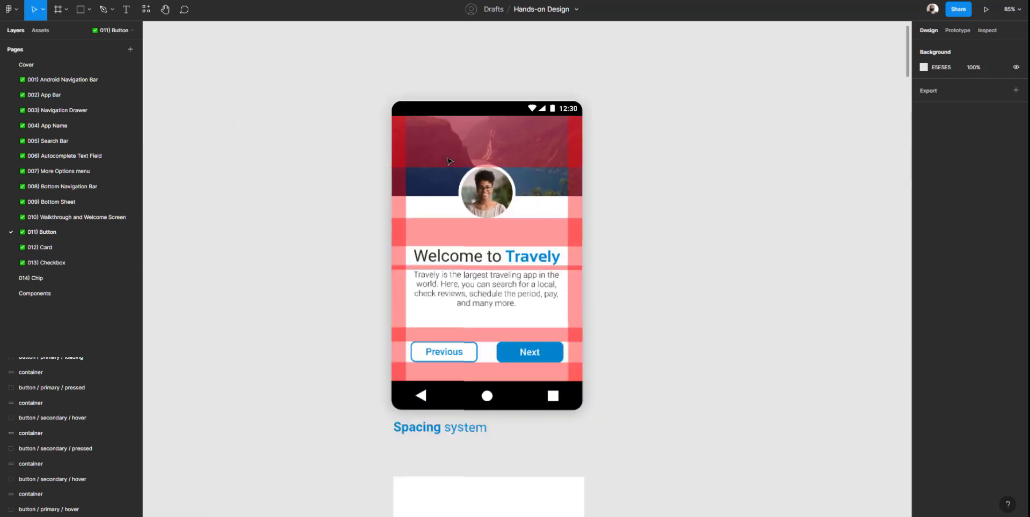
{"action": "scroll", "coordinate": [445, 157], "scroll_direction": "down", "scroll_amount": 2}
{"action": "left_click", "coordinate": [444, 156]}
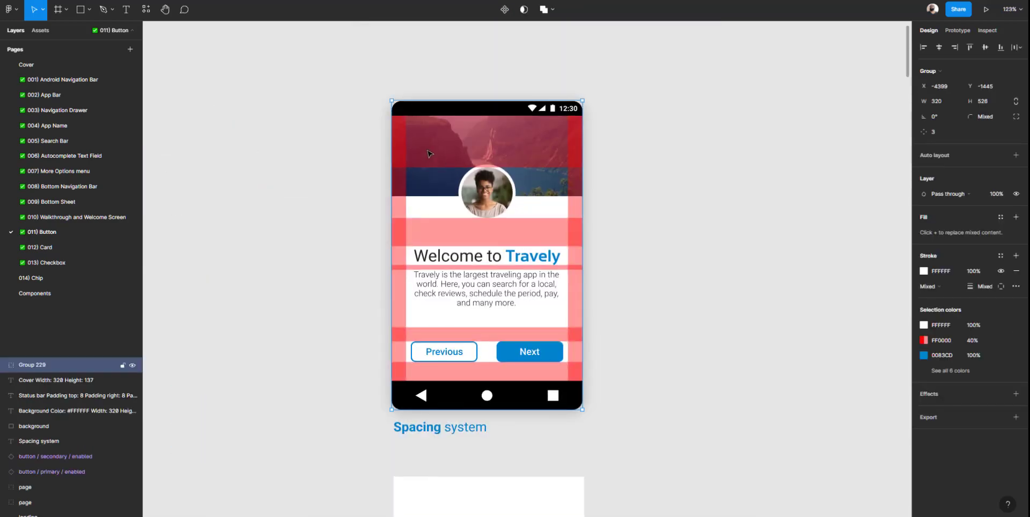
{"action": "scroll", "coordinate": [439, 311], "scroll_direction": "down", "scroll_amount": 2}
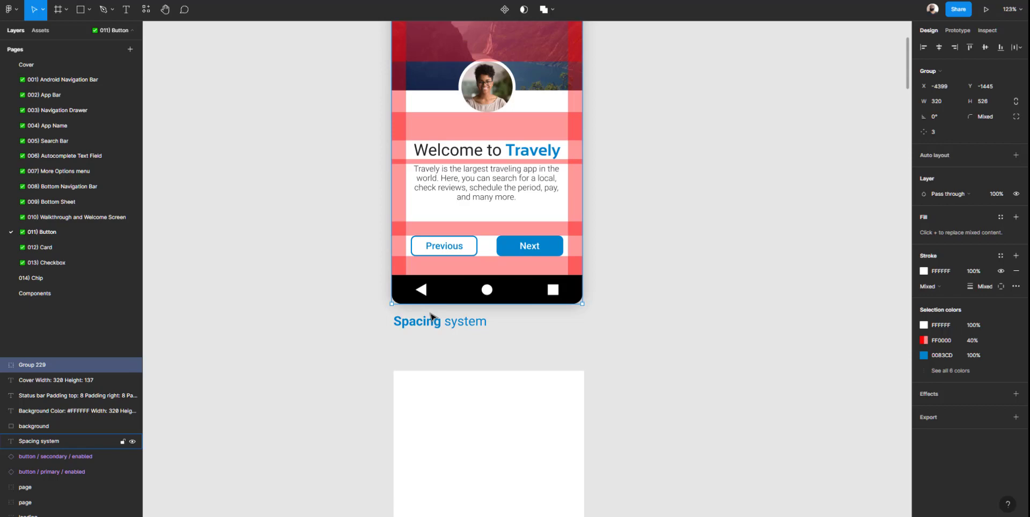
{"action": "scroll", "coordinate": [435, 317], "scroll_direction": "down", "scroll_amount": 5}
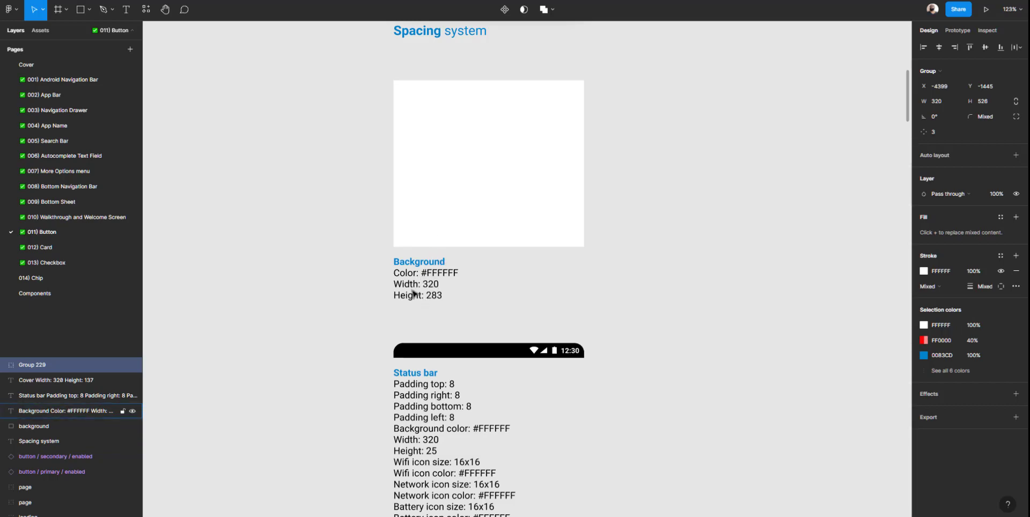
Examine the spacing system specifications on the Button page, from the background and status bar through the secondary button states
{"action": "scroll", "coordinate": [417, 300], "scroll_direction": "down", "scroll_amount": 2}
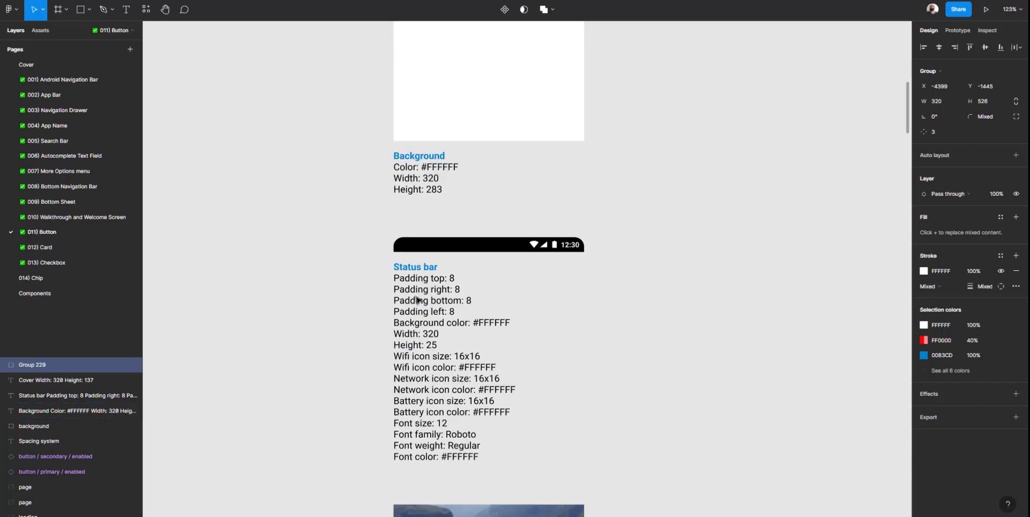
{"action": "scroll", "coordinate": [418, 300], "scroll_direction": "down", "scroll_amount": 1}
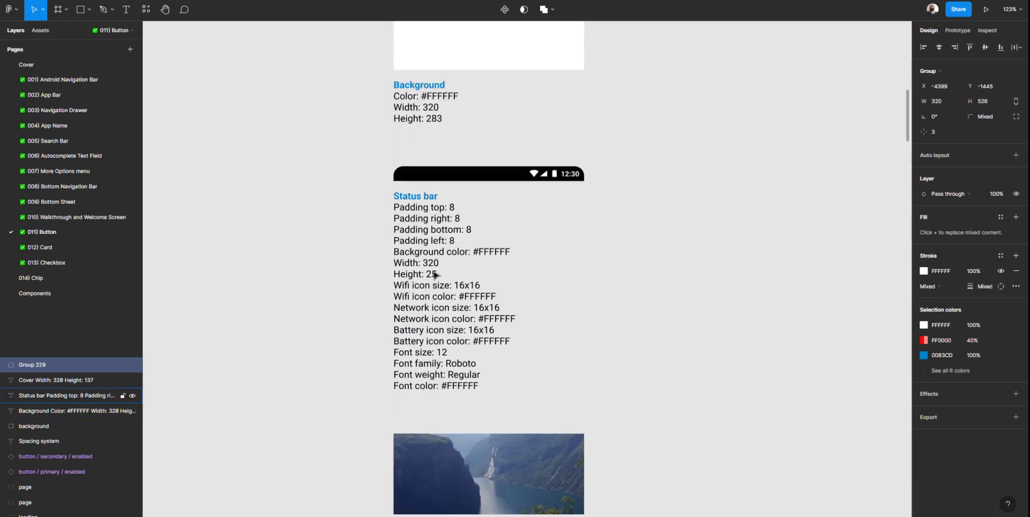
{"action": "scroll", "coordinate": [434, 275], "scroll_direction": "down", "scroll_amount": 5}
{"action": "scroll", "coordinate": [434, 275], "scroll_direction": "up", "scroll_amount": 2}
{"action": "scroll", "coordinate": [431, 287], "scroll_direction": "down", "scroll_amount": 3}
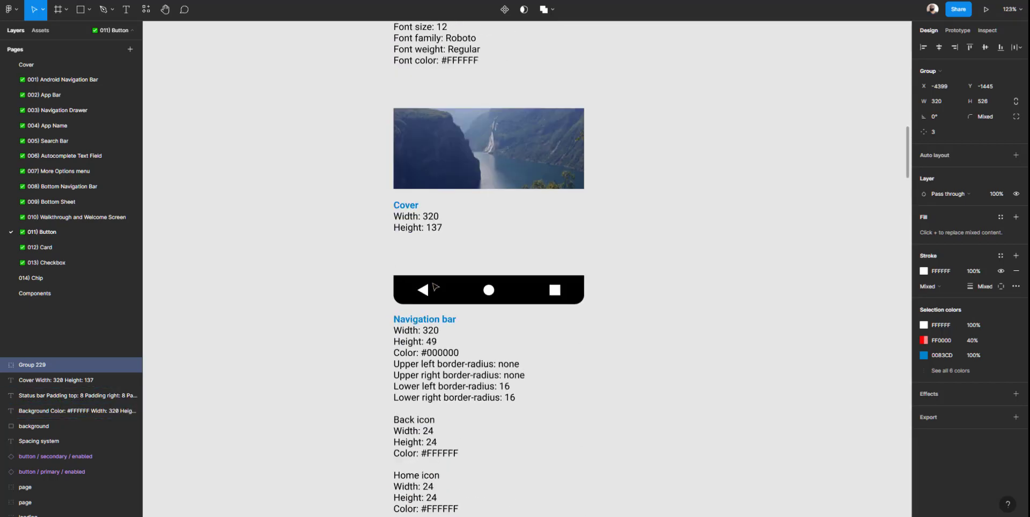
{"action": "scroll", "coordinate": [450, 251], "scroll_direction": "down", "scroll_amount": 6}
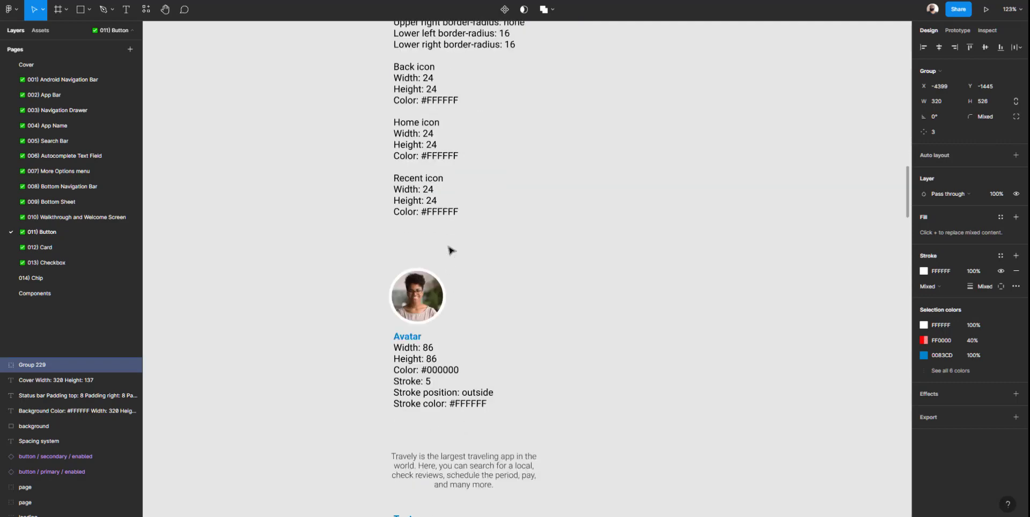
{"action": "scroll", "coordinate": [431, 256], "scroll_direction": "down", "scroll_amount": 4}
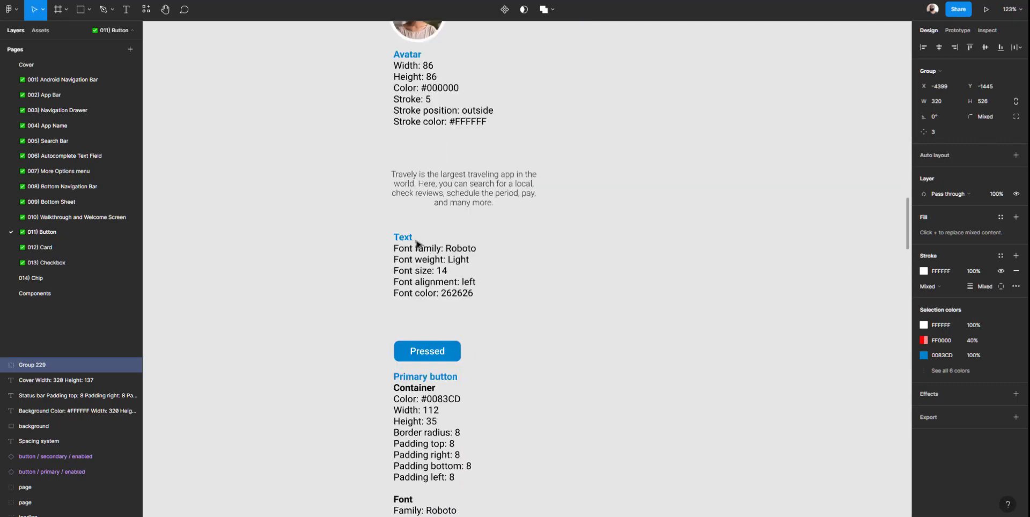
{"action": "scroll", "coordinate": [416, 244], "scroll_direction": "down", "scroll_amount": 13}
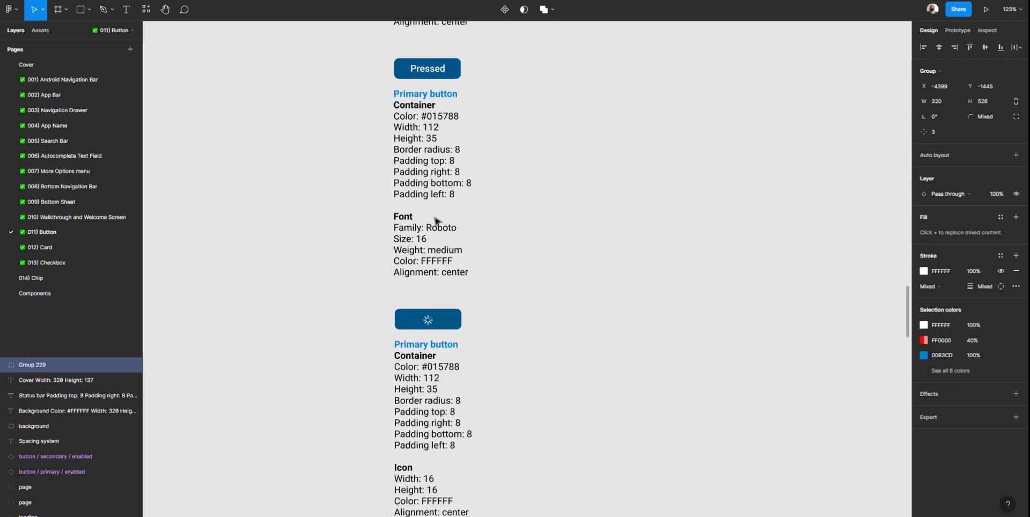
{"action": "scroll", "coordinate": [436, 220], "scroll_direction": "down", "scroll_amount": 7}
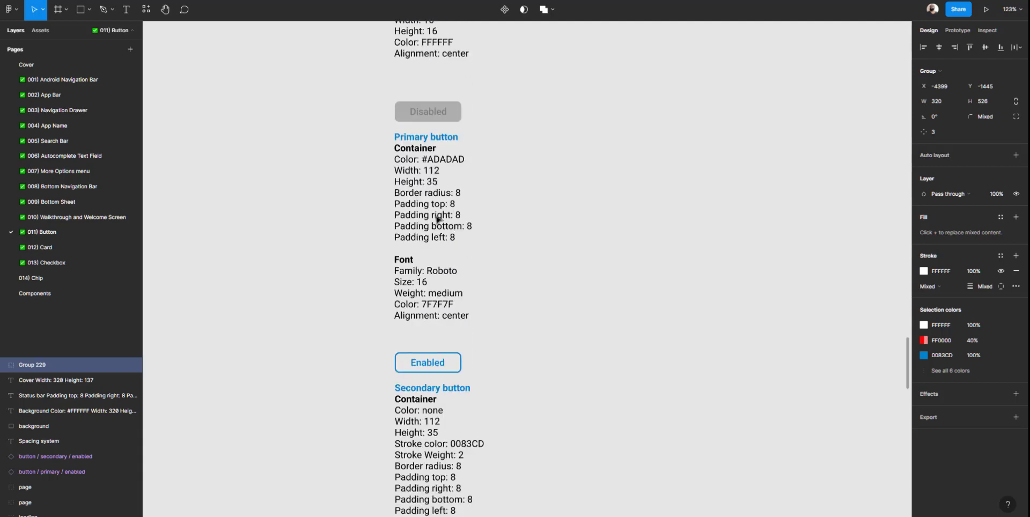
{"action": "scroll", "coordinate": [438, 220], "scroll_direction": "down", "scroll_amount": 4}
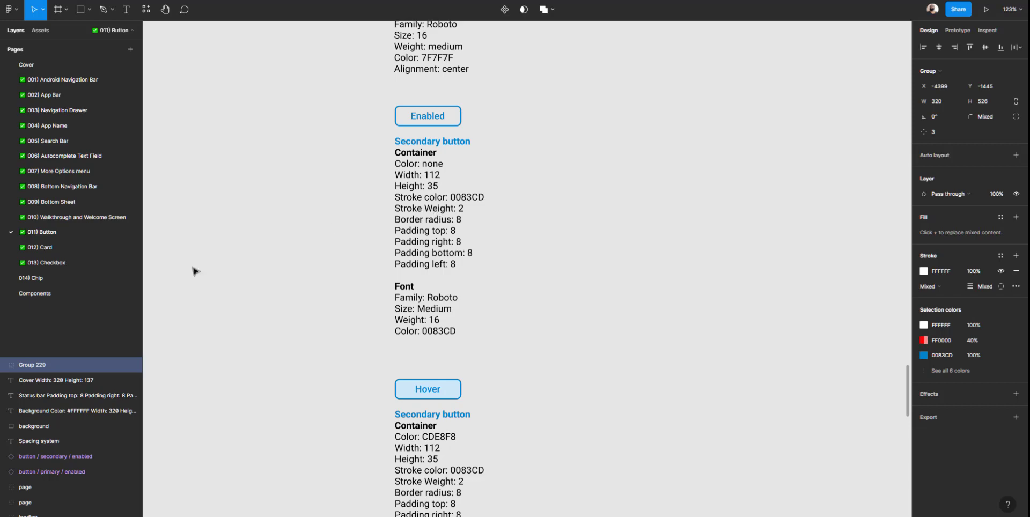
Open the 013) Checkbox page at its Molecules and Organisms sections
{"action": "left_click", "coordinate": [40, 263]}
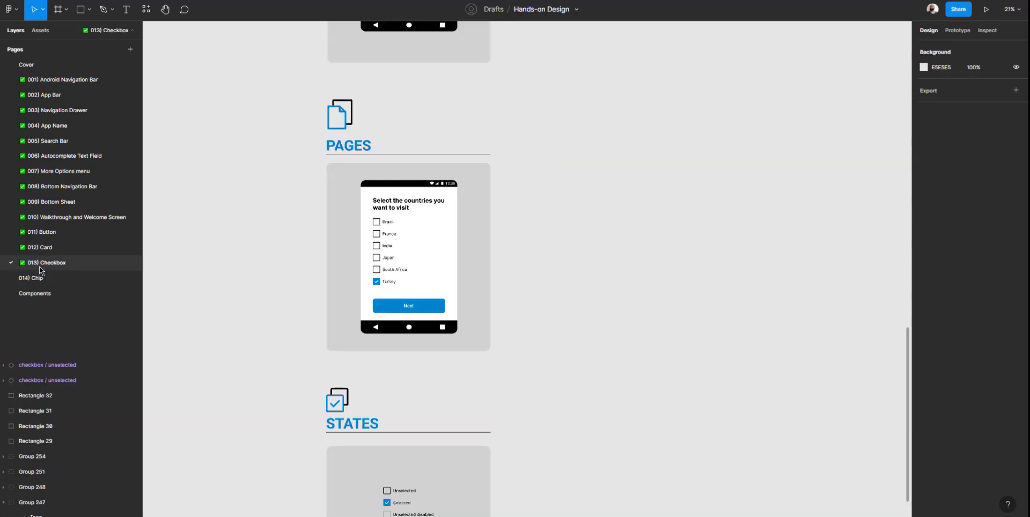
{"action": "scroll", "coordinate": [499, 271], "scroll_direction": "up", "scroll_amount": 13}
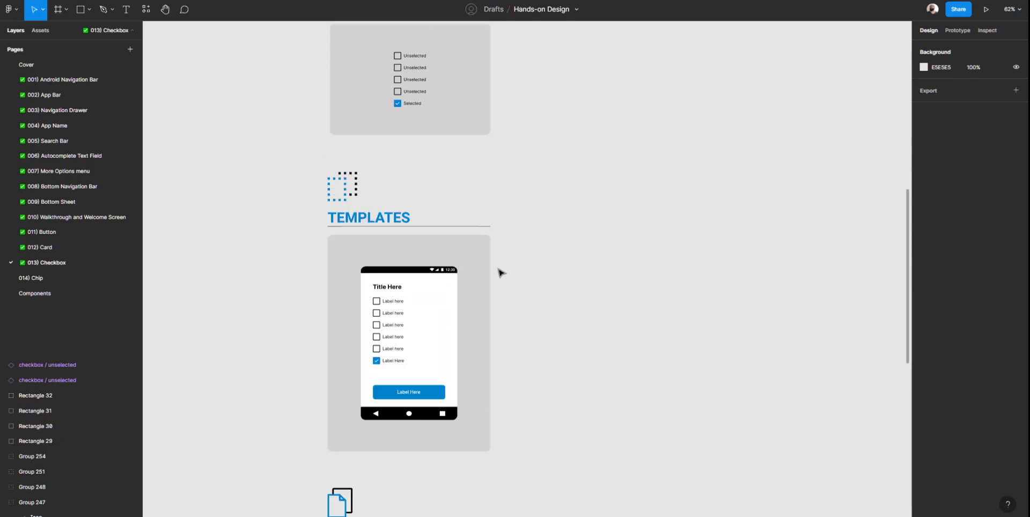
{"action": "scroll", "coordinate": [499, 271], "scroll_direction": "down", "scroll_amount": 2}
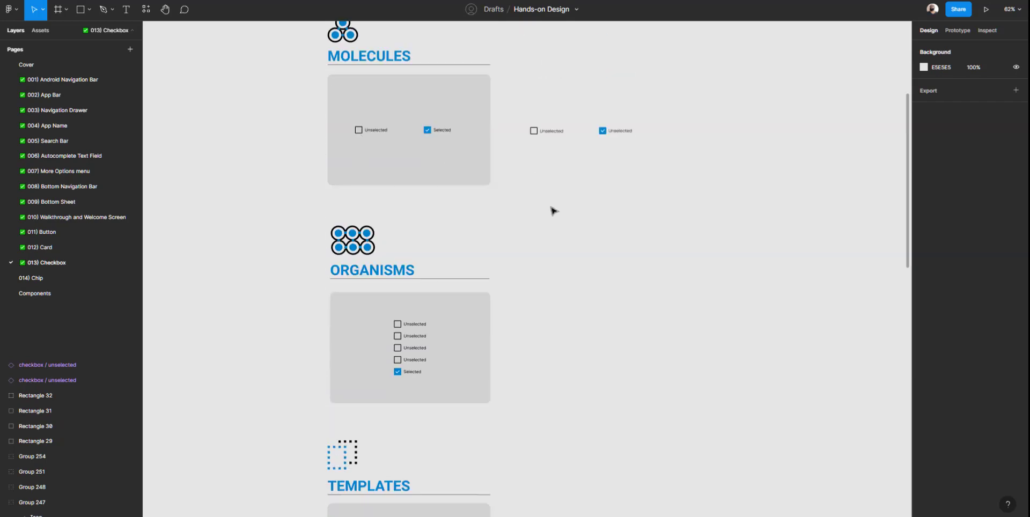
Duplicate the unselected and selected checkbox groups from beside the Molecules panel straight down to beside the Organisms panel
{"action": "left_click", "coordinate": [552, 133]}
{"action": "left_click", "coordinate": [545, 164]}
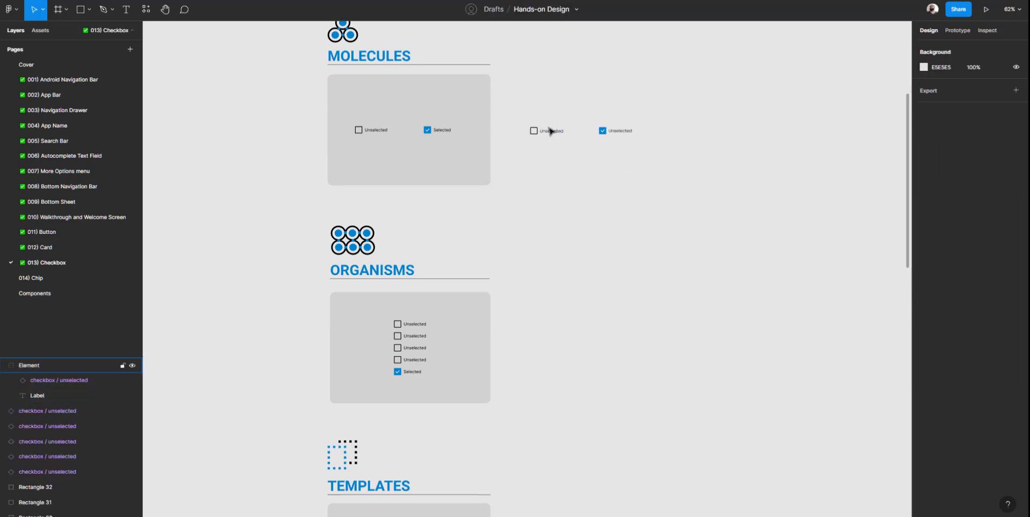
{"action": "left_click", "coordinate": [546, 134]}
{"action": "left_click_drag", "start_coordinate": [652, 101], "coordinate": [538, 325]}
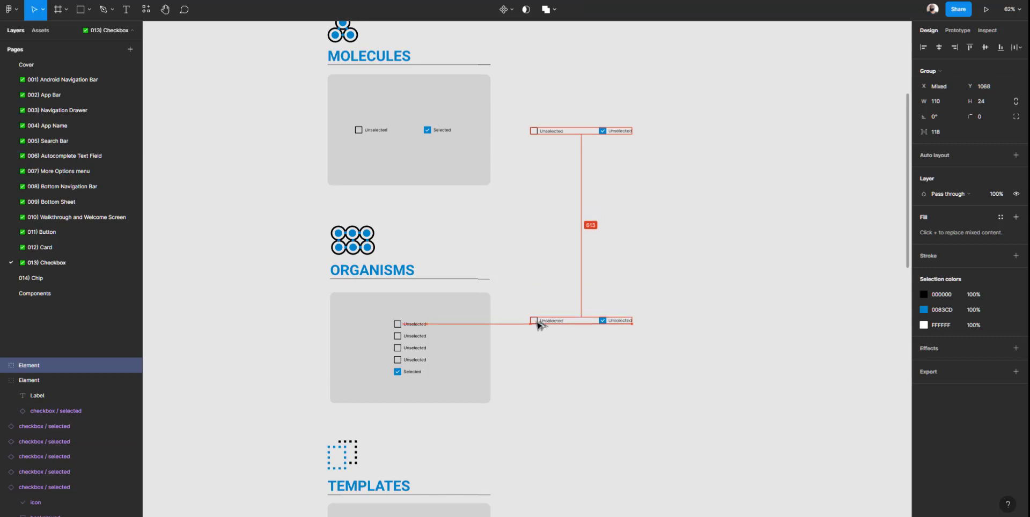
{"action": "scroll", "coordinate": [536, 321], "scroll_direction": "up", "scroll_amount": 5}
{"action": "left_click", "coordinate": [536, 289]}
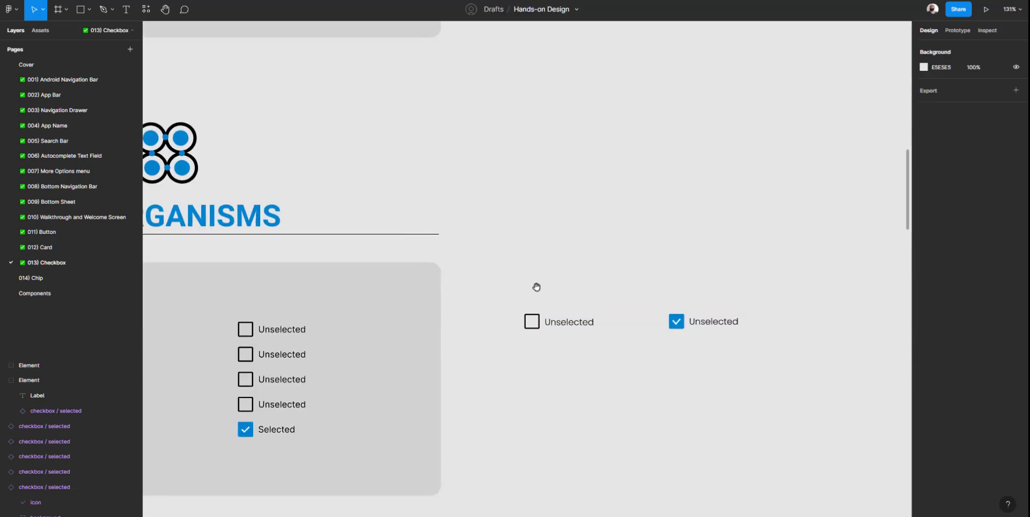
Move the selected checkbox copy directly below the unselected copy beside the Organisms panel, aligning their left edges
{"action": "left_click_drag", "start_coordinate": [536, 288], "coordinate": [544, 212]}
{"action": "left_click", "coordinate": [701, 253]}
{"action": "left_click_drag", "start_coordinate": [715, 255], "coordinate": [570, 265]}
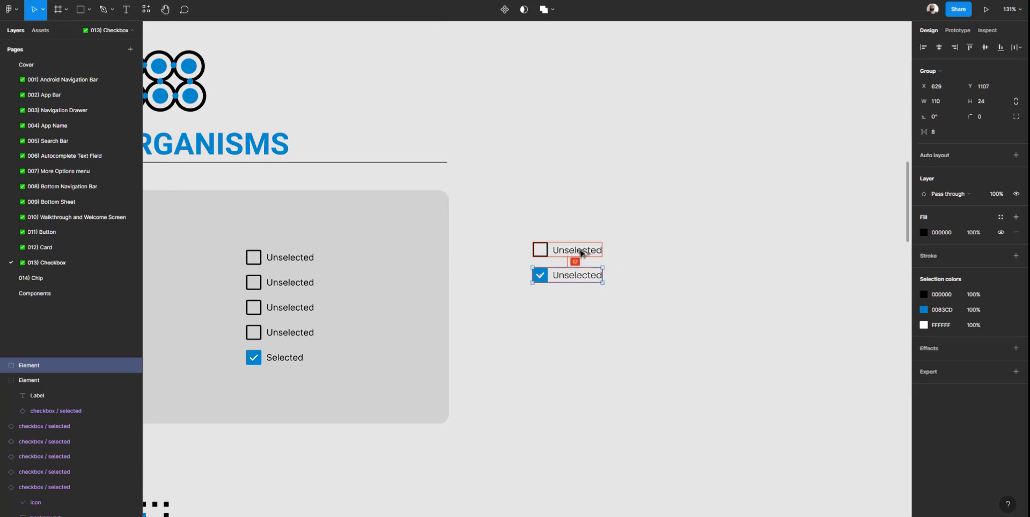
{"action": "left_click", "coordinate": [561, 263]}
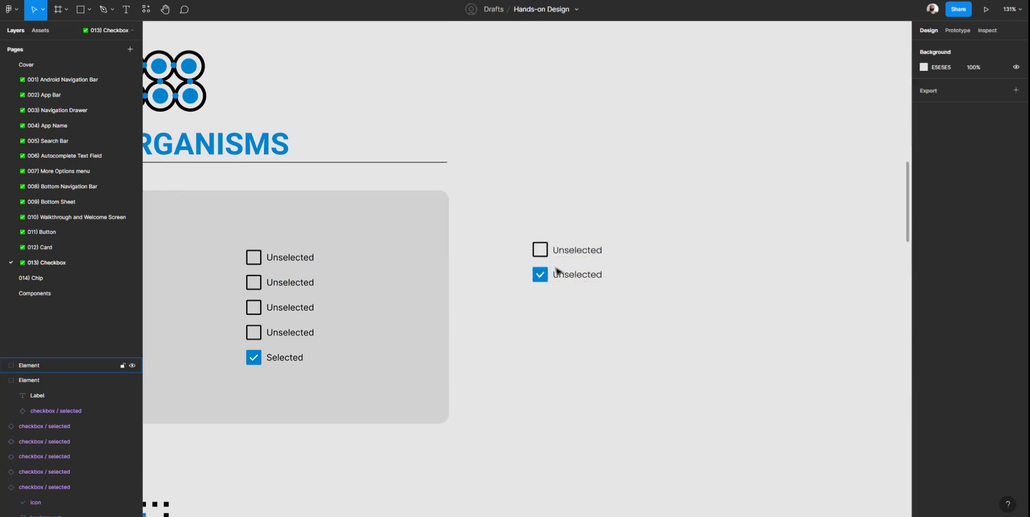
Duplicate the unselected checkbox row upward twice to form an evenly spaced stack of three unselected rows above the selected one
{"action": "left_click_drag", "start_coordinate": [561, 250], "coordinate": [569, 228], "text": "alt"}
{"action": "left_click", "coordinate": [552, 199]}
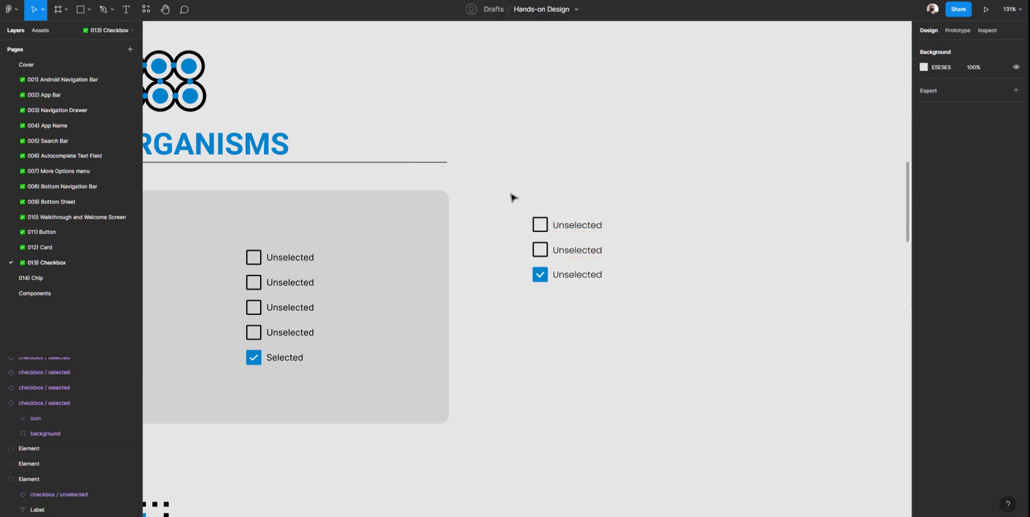
{"action": "left_click_drag", "start_coordinate": [512, 198], "coordinate": [671, 352]}
{"action": "left_click_drag", "start_coordinate": [549, 265], "coordinate": [571, 283]}
{"action": "left_click", "coordinate": [503, 261]}
{"action": "left_click", "coordinate": [568, 307]}
{"action": "scroll", "coordinate": [559, 295], "scroll_direction": "up", "scroll_amount": 5}
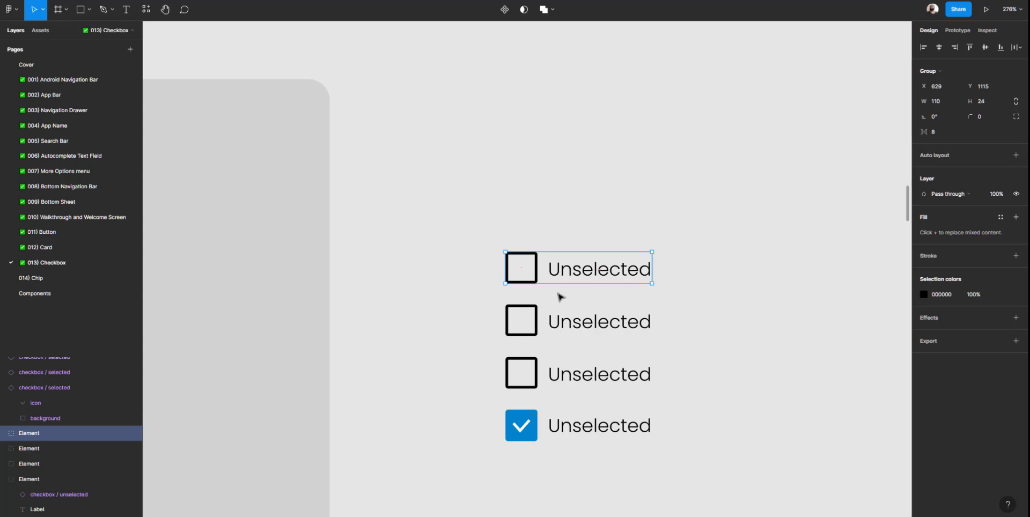
Examine how the box and its label are grouped in the two topmost unselected rows of the stack
{"action": "left_click", "coordinate": [482, 279]}
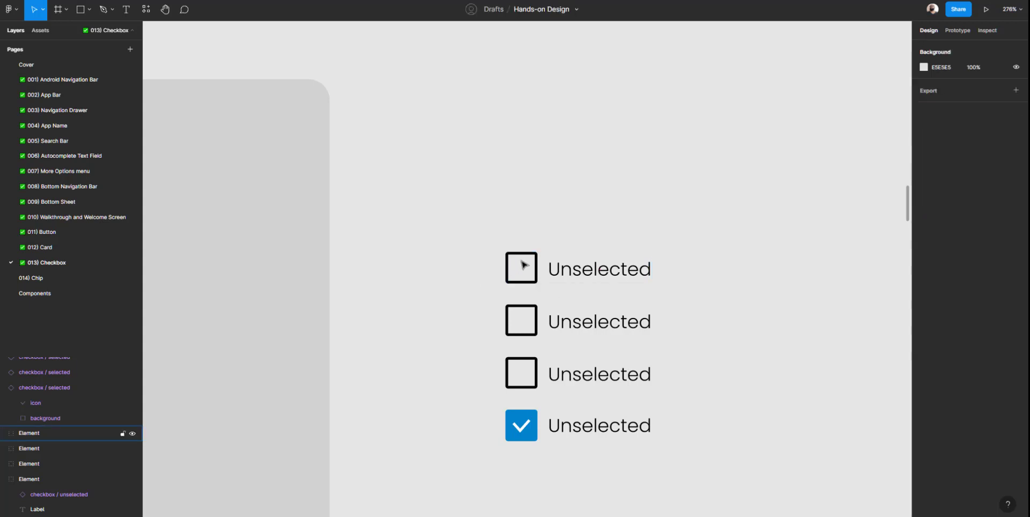
{"action": "left_click", "coordinate": [523, 265]}
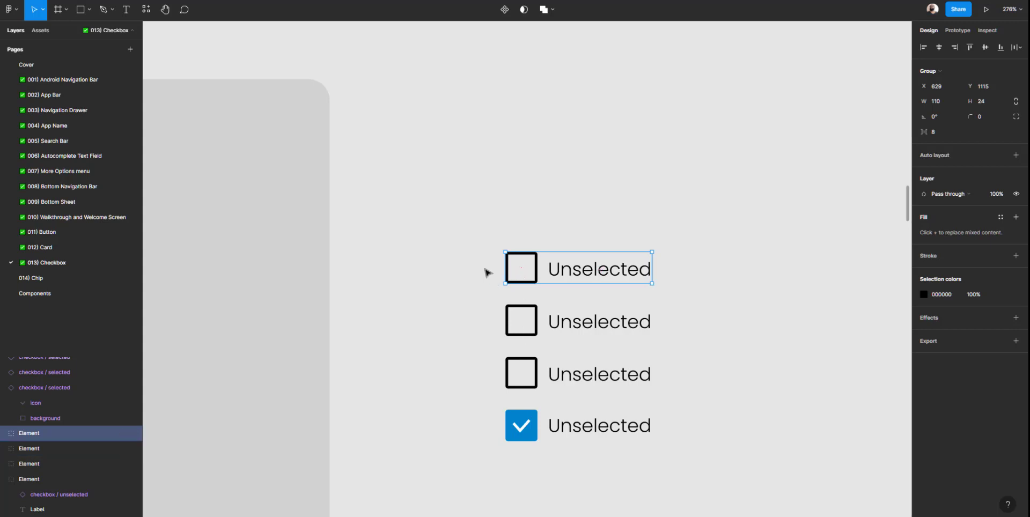
{"action": "left_click", "coordinate": [474, 280]}
{"action": "left_click", "coordinate": [538, 274]}
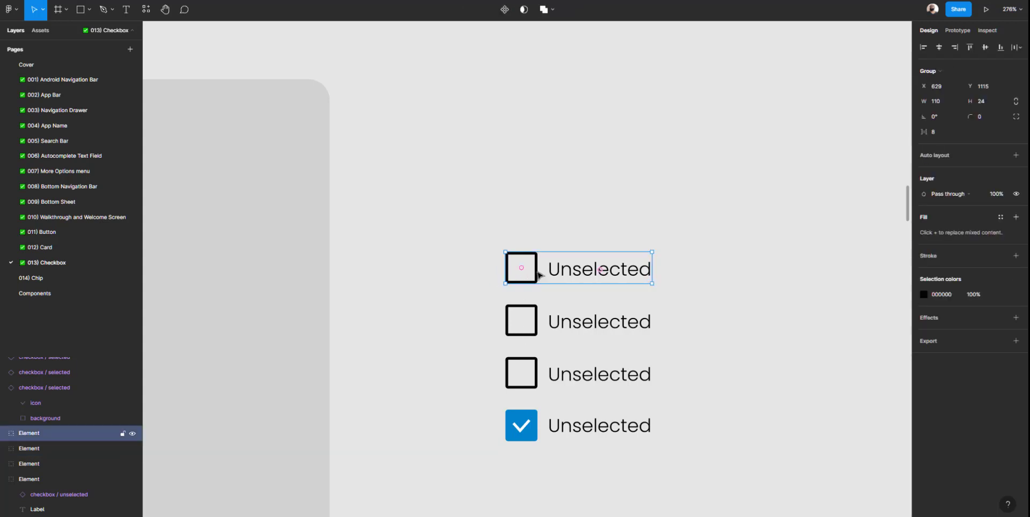
{"action": "left_click", "coordinate": [498, 276]}
{"action": "left_click", "coordinate": [540, 271]}
{"action": "left_click", "coordinate": [539, 322]}
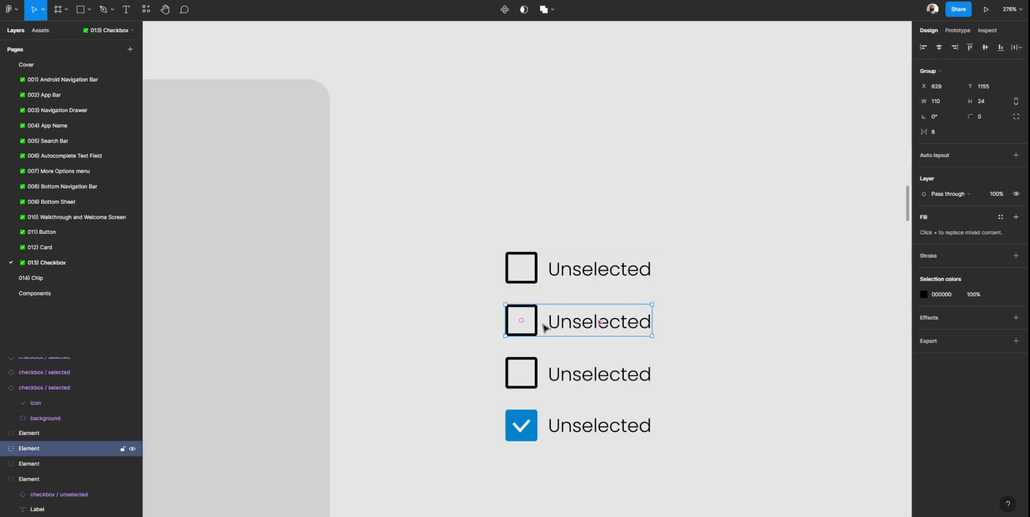
{"action": "left_click", "coordinate": [462, 307]}
Add a fourth unselected row by duplicating the topmost checkbox row upward with the same spacing
{"action": "scroll", "coordinate": [536, 300], "scroll_direction": "down", "scroll_amount": 3}
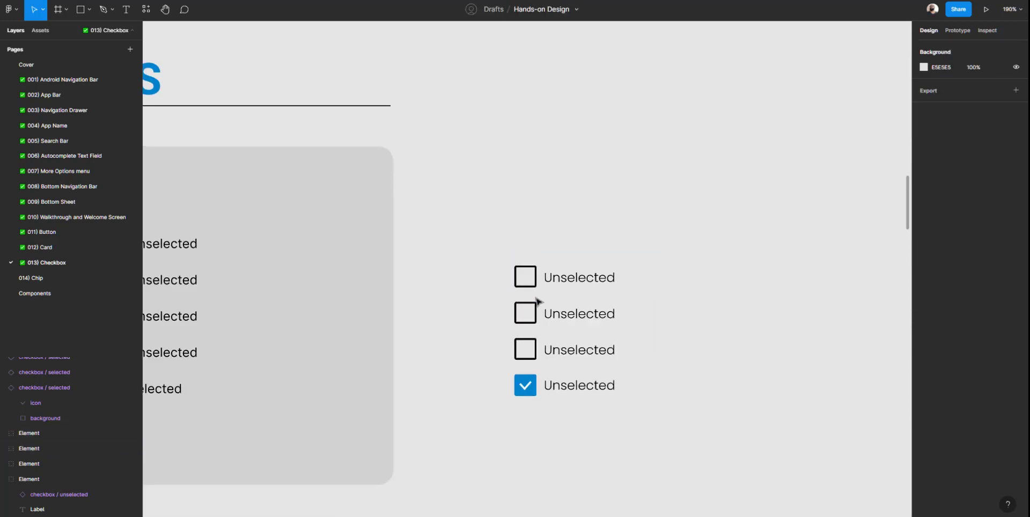
{"action": "left_click", "coordinate": [561, 278]}
{"action": "left_click_drag", "start_coordinate": [561, 278], "coordinate": [564, 245]}
{"action": "scroll", "coordinate": [548, 250], "scroll_direction": "down", "scroll_amount": 2}
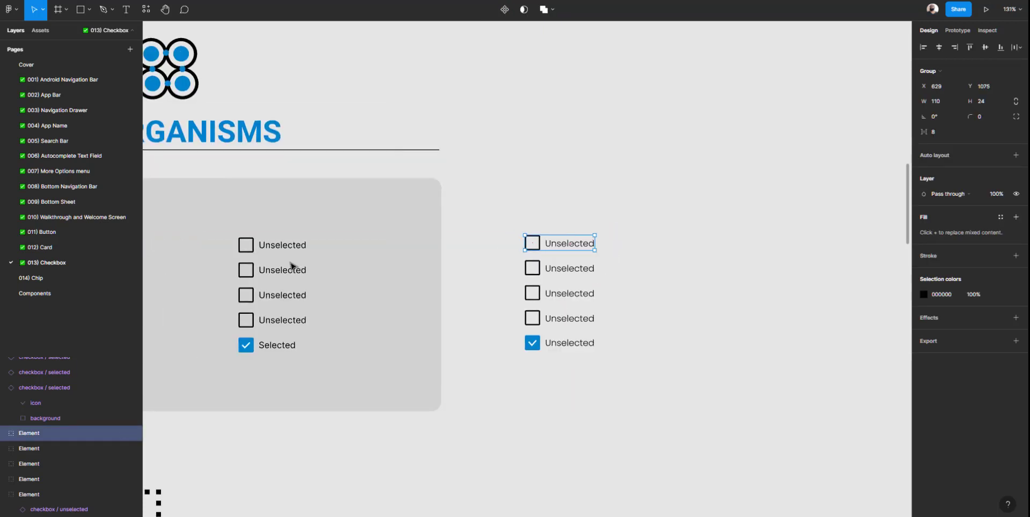
Compare the new checkbox stack with the example in the Organisms panel and select all five of its rows
{"action": "left_click", "coordinate": [501, 356]}
{"action": "left_click_drag", "start_coordinate": [356, 270], "coordinate": [498, 310]}
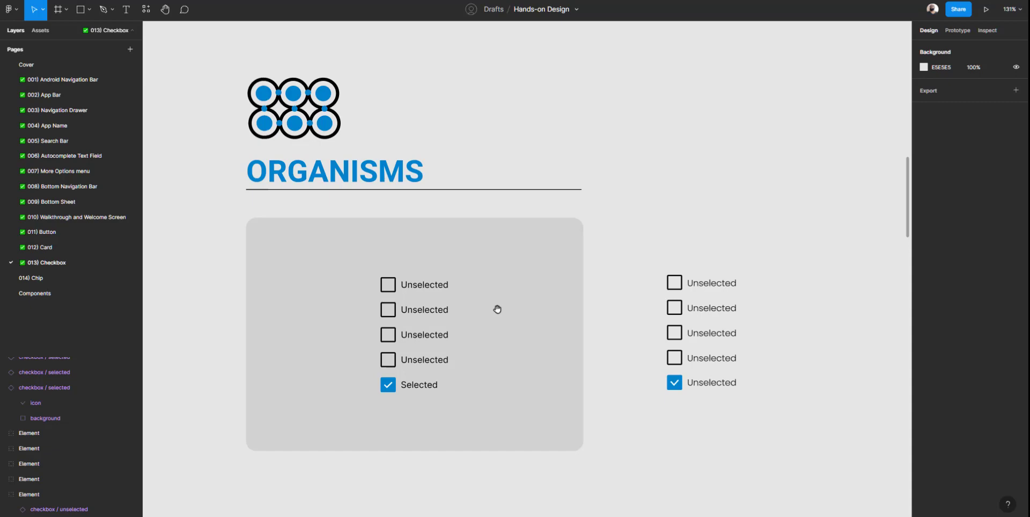
{"action": "left_click_drag", "start_coordinate": [533, 327], "coordinate": [467, 285]}
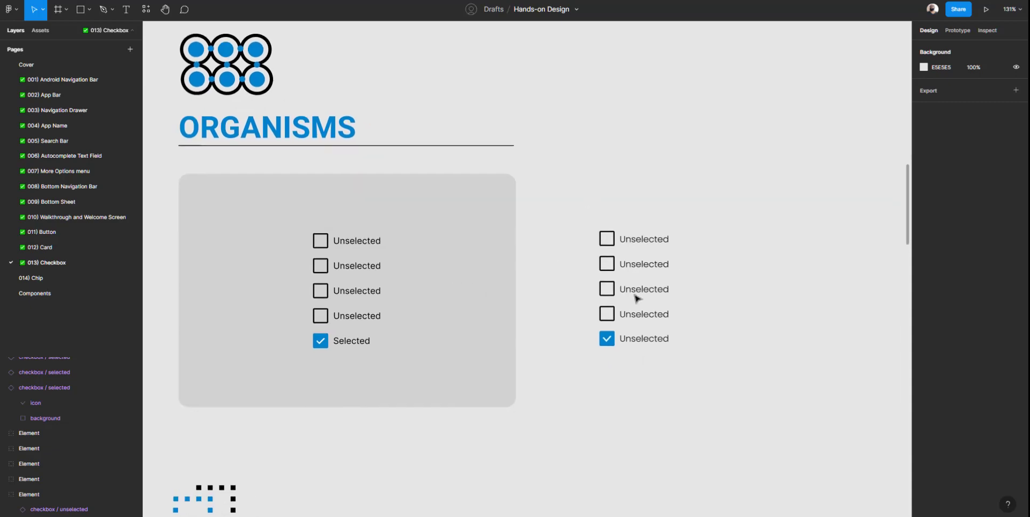
{"action": "mouse_move", "coordinate": [583, 194]}
{"action": "left_mouse_down"}
{"action": "mouse_move", "coordinate": [715, 415]}
{"action": "mouse_move", "coordinate": [729, 402]}
{"action": "mouse_move", "coordinate": [583, 208]}
{"action": "left_mouse_up"}
Rename the unselected checkbox group beside the Molecules panel to Molecule
{"action": "scroll", "coordinate": [595, 324], "scroll_direction": "up", "scroll_amount": 8}
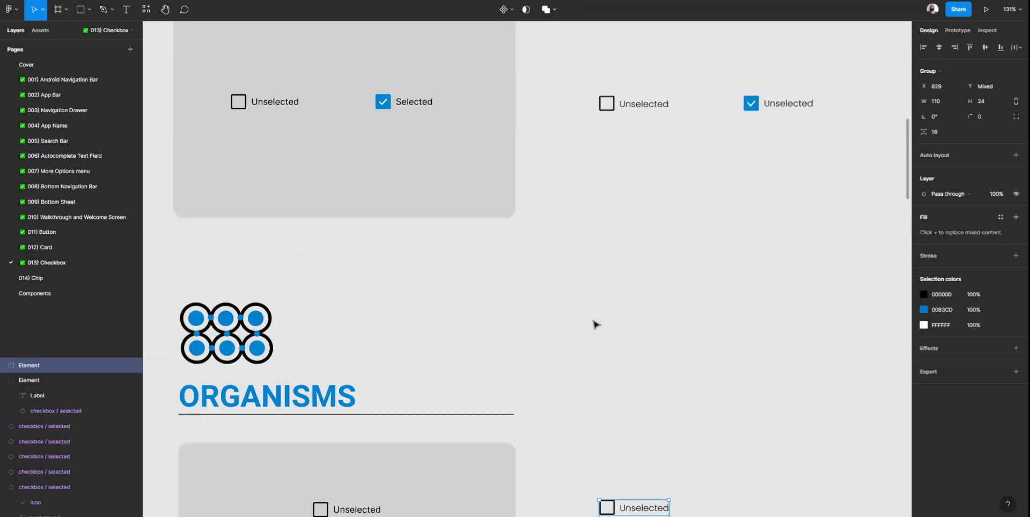
{"action": "left_click", "coordinate": [640, 236]}
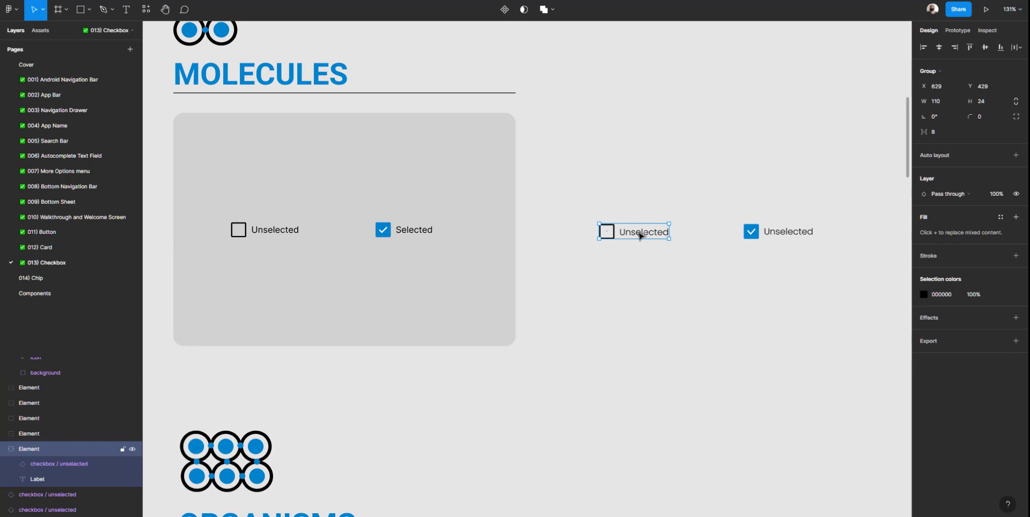
{"action": "double_click", "coordinate": [36, 450]}
{"action": "type", "text": "Molecul"}
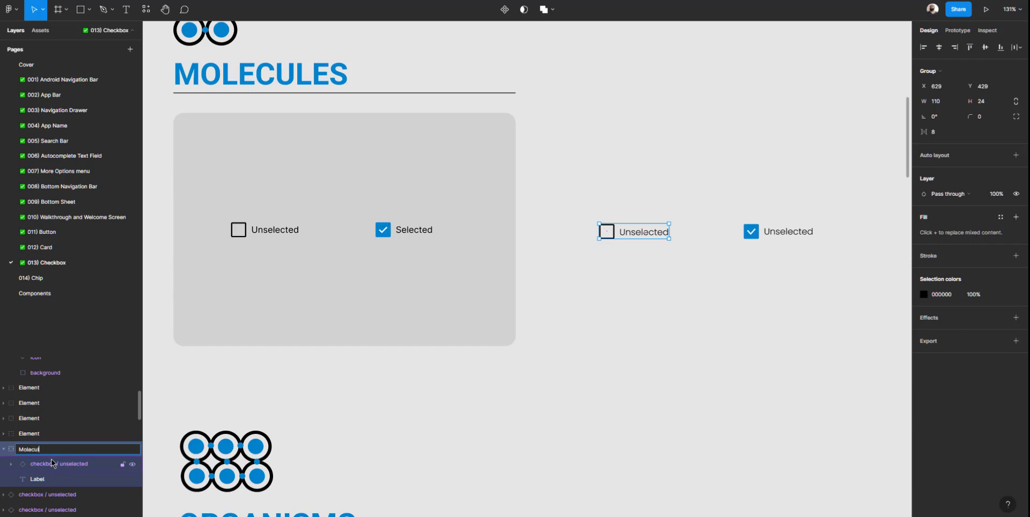
{"action": "type", "text": "e"}
{"action": "key", "text": "Return"}
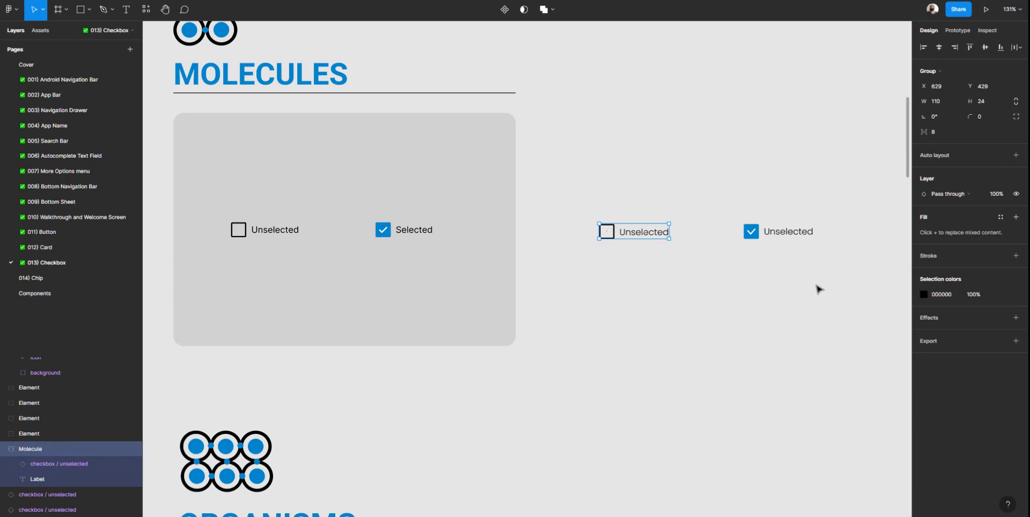
Rename the selected checkbox group beside the Molecules panel to Molecules
{"action": "left_click", "coordinate": [788, 233]}
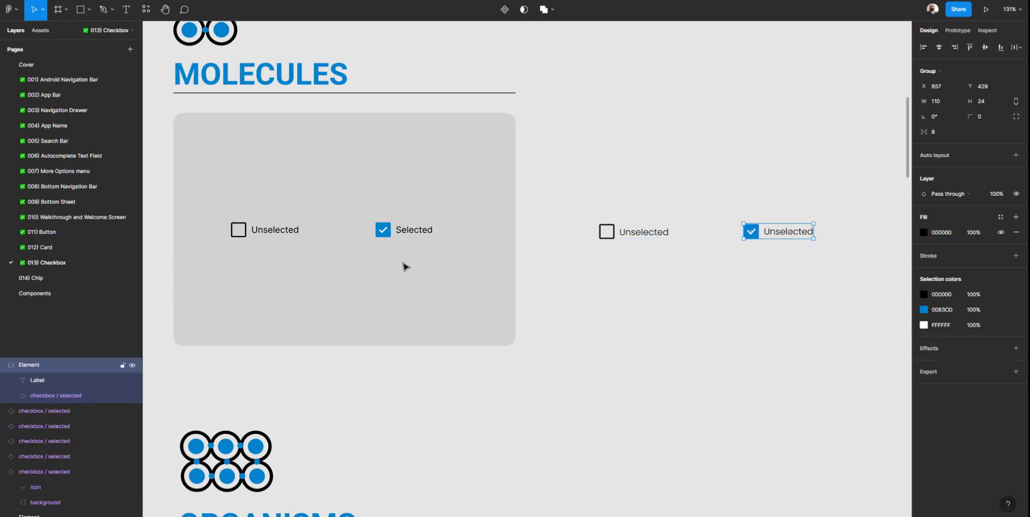
{"action": "double_click", "coordinate": [33, 368]}
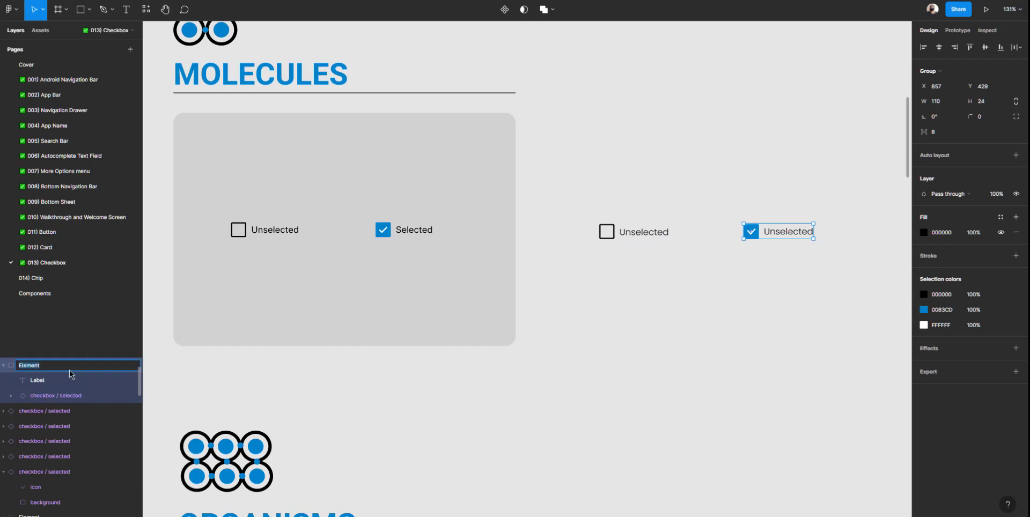
{"action": "type", "text": "Molecules"}
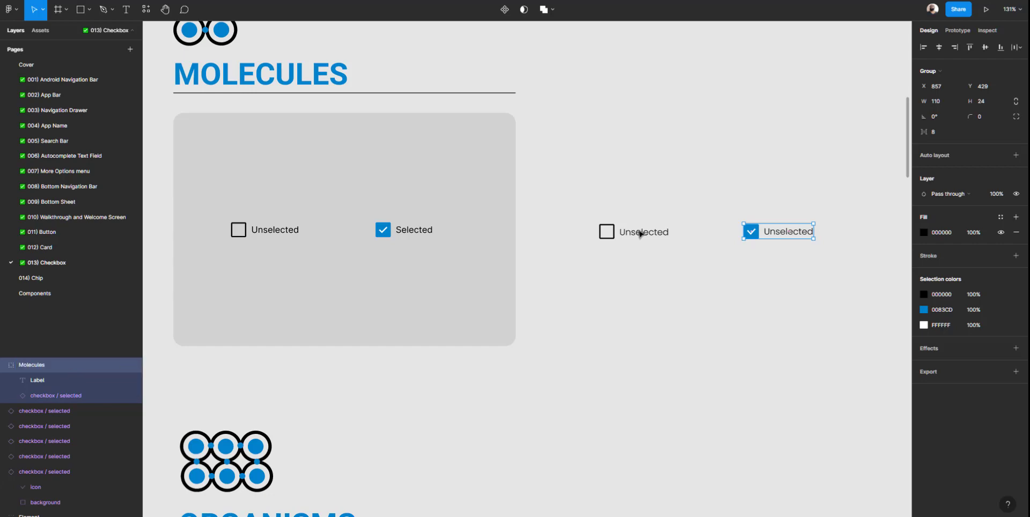
{"action": "left_click", "coordinate": [638, 234]}
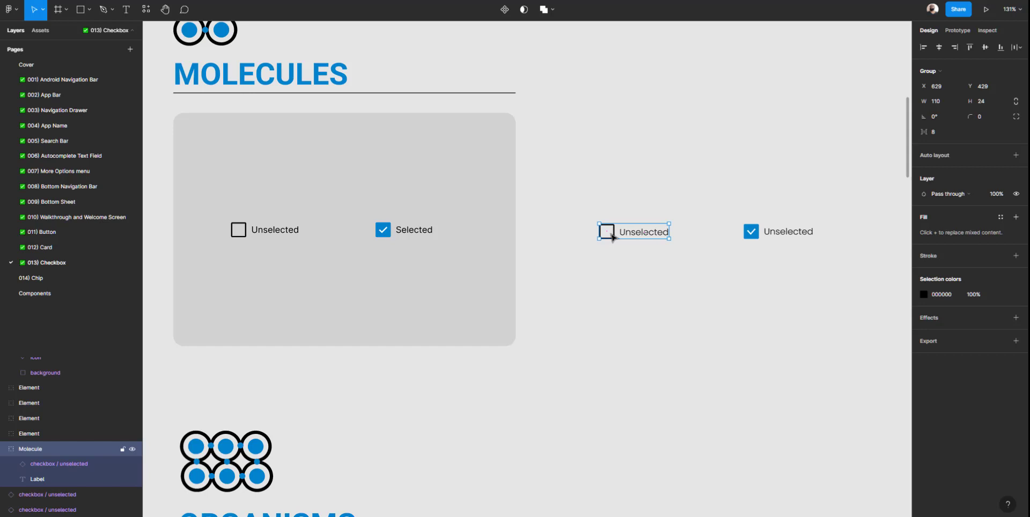
{"action": "left_click", "coordinate": [640, 276]}
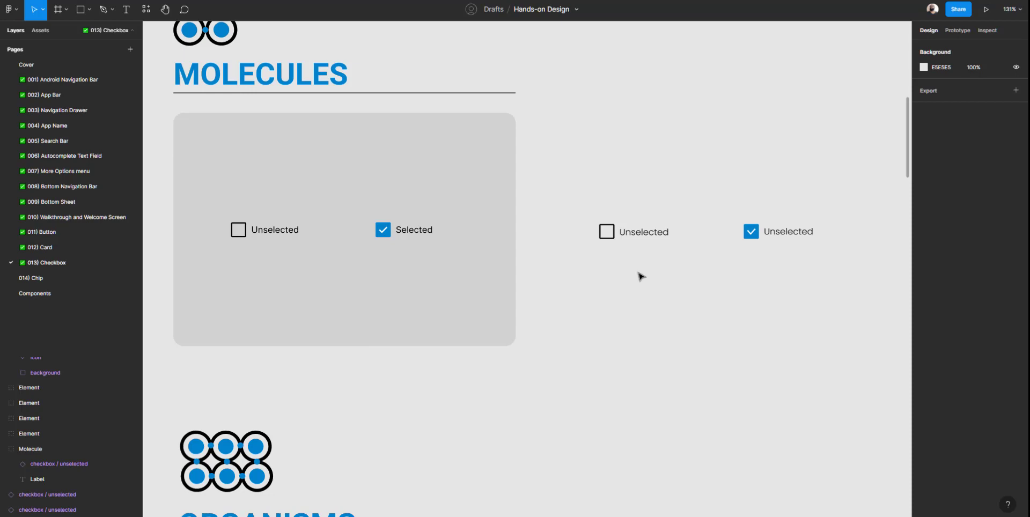
Group the five checkbox rows beside the Organisms panel and name the group organism
{"action": "scroll", "coordinate": [592, 273], "scroll_direction": "down", "scroll_amount": 8}
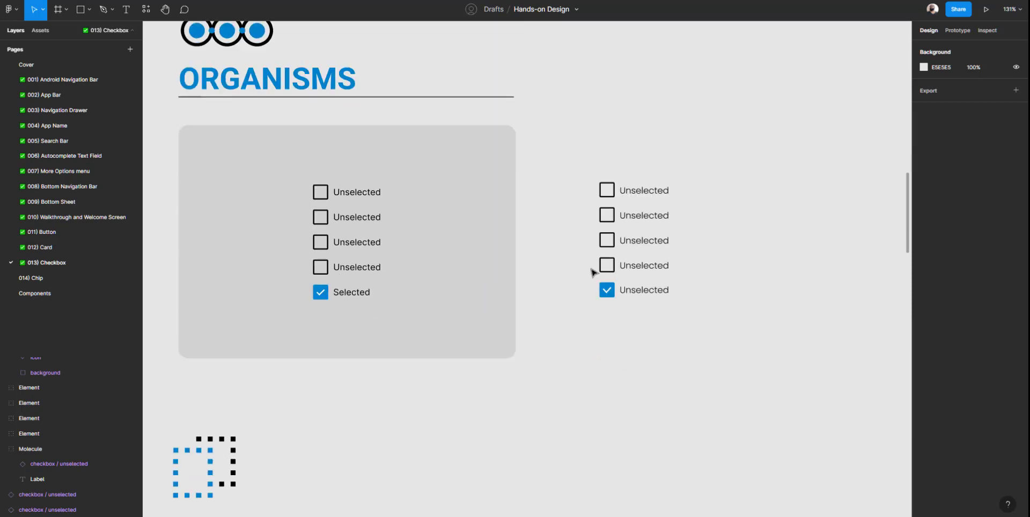
{"action": "left_click", "coordinate": [615, 246]}
{"action": "left_click", "coordinate": [584, 253]}
{"action": "left_click_drag", "start_coordinate": [567, 124], "coordinate": [767, 365]}
{"action": "key", "text": "ctrl+g"}
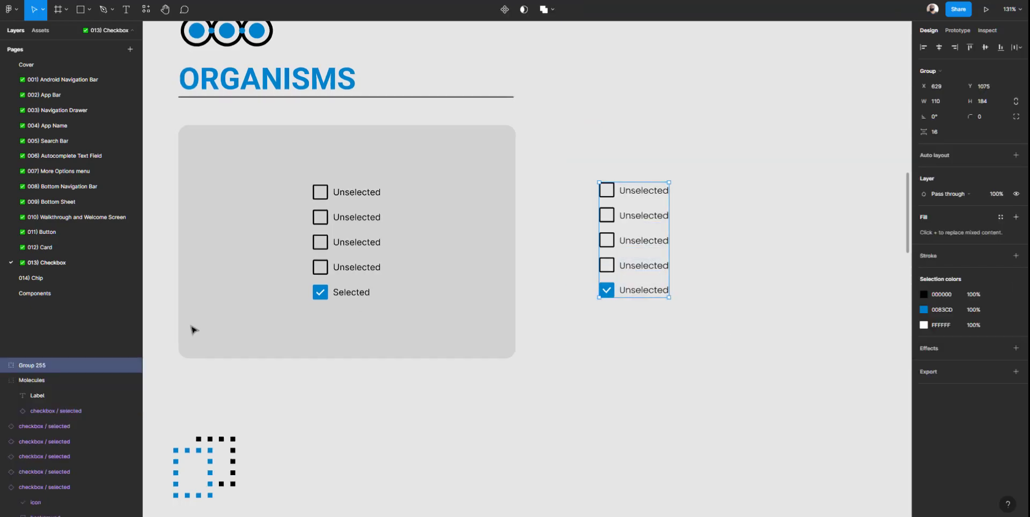
{"action": "double_click", "coordinate": [44, 365]}
{"action": "type", "text": "O"}
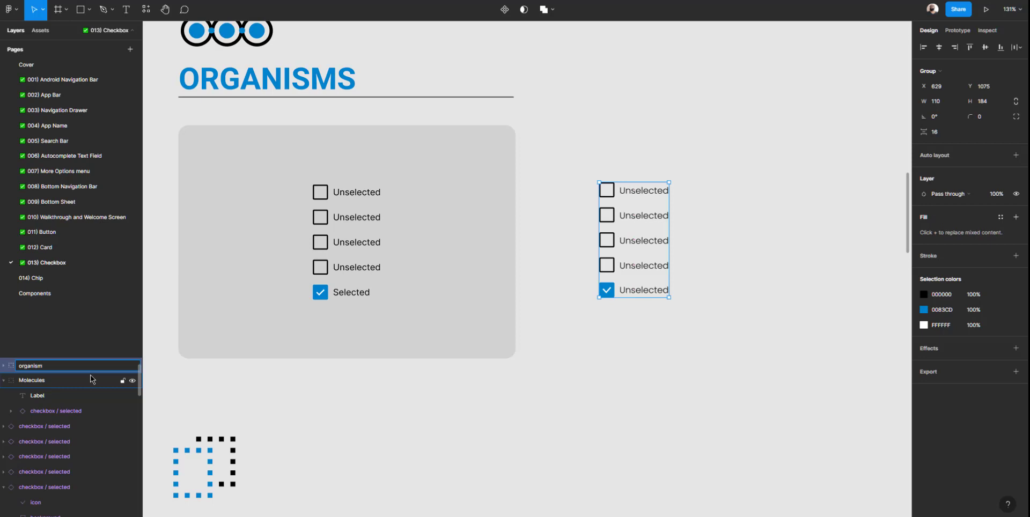
{"action": "key", "text": "Return"}
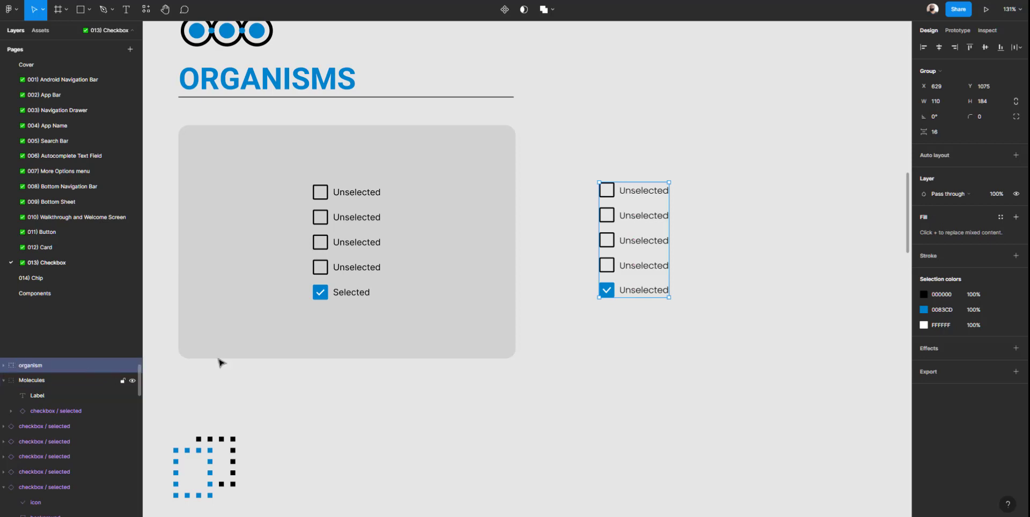
Duplicate the organism group straight down so the copy sits beside the phone example in the Templates section
{"action": "left_click", "coordinate": [581, 324]}
{"action": "scroll", "coordinate": [557, 250], "scroll_direction": "down", "scroll_amount": 1}
{"action": "left_click", "coordinate": [610, 257]}
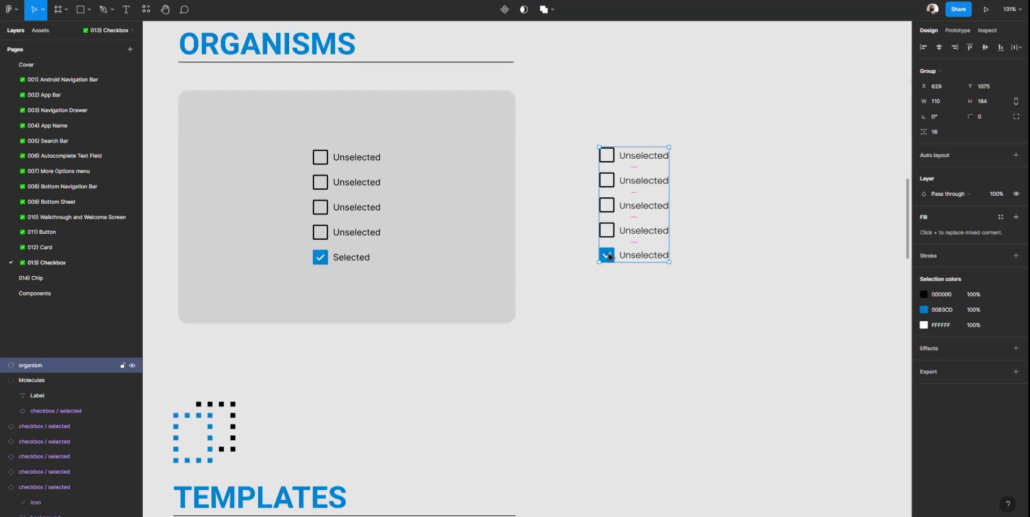
{"action": "left_click_drag", "start_coordinate": [613, 256], "coordinate": [624, 474]}
{"action": "scroll", "coordinate": [607, 391], "scroll_direction": "down", "scroll_amount": 5}
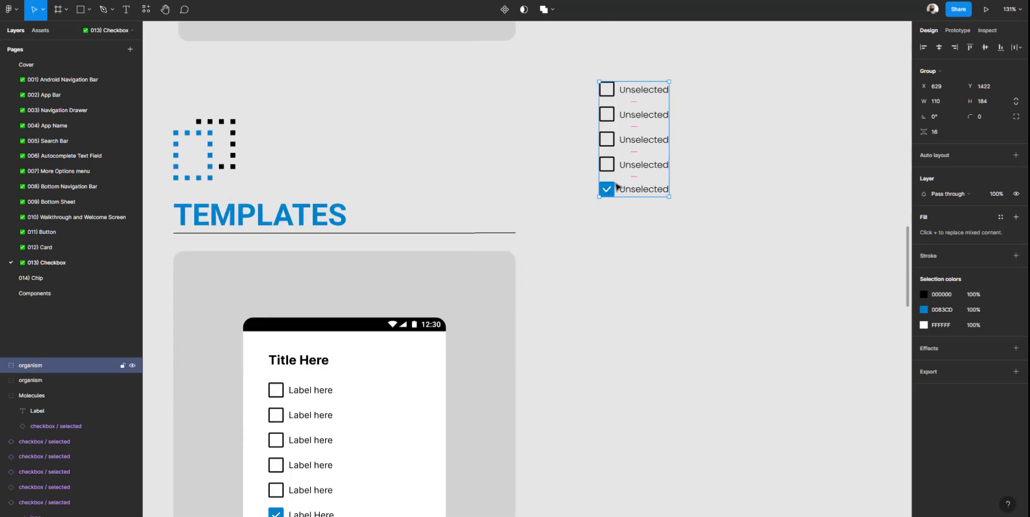
{"action": "left_click_drag", "start_coordinate": [614, 193], "coordinate": [614, 384]}
{"action": "scroll", "coordinate": [635, 377], "scroll_direction": "down", "scroll_amount": 3}
{"action": "left_click", "coordinate": [572, 403]}
{"action": "left_click_drag", "start_coordinate": [537, 395], "coordinate": [531, 330]}
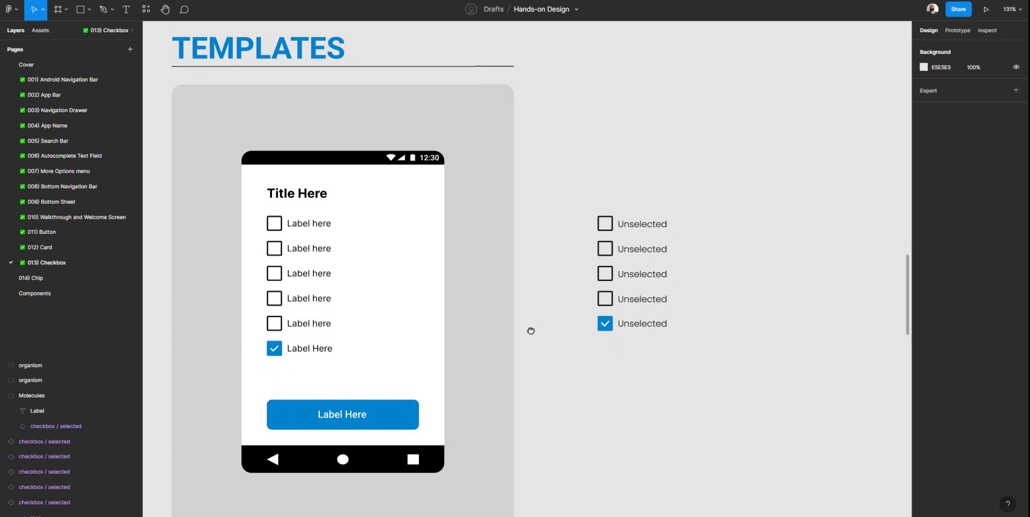
Find a reusable primary button and select the Next button in the second Welcome to Travely mockup on the 011) Button page
{"action": "left_click", "coordinate": [63, 248]}
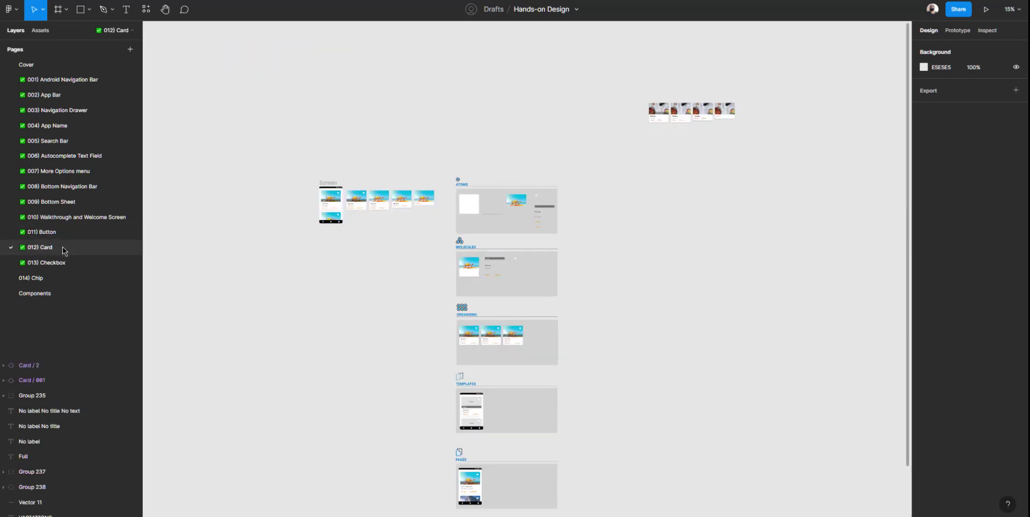
{"action": "scroll", "coordinate": [346, 183], "scroll_direction": "up", "scroll_amount": 8}
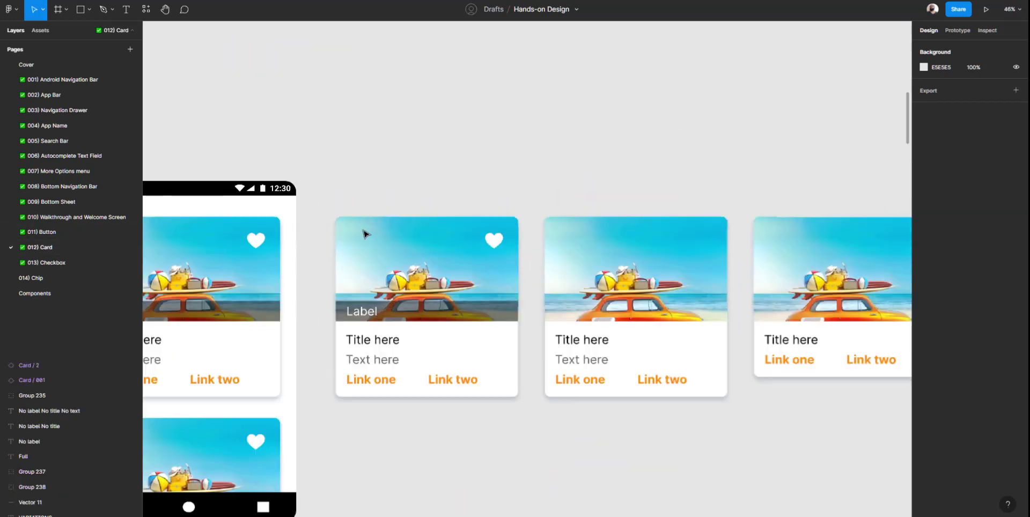
{"action": "scroll", "coordinate": [347, 183], "scroll_direction": "down", "scroll_amount": 4}
{"action": "scroll", "coordinate": [356, 243], "scroll_direction": "up", "scroll_amount": 5}
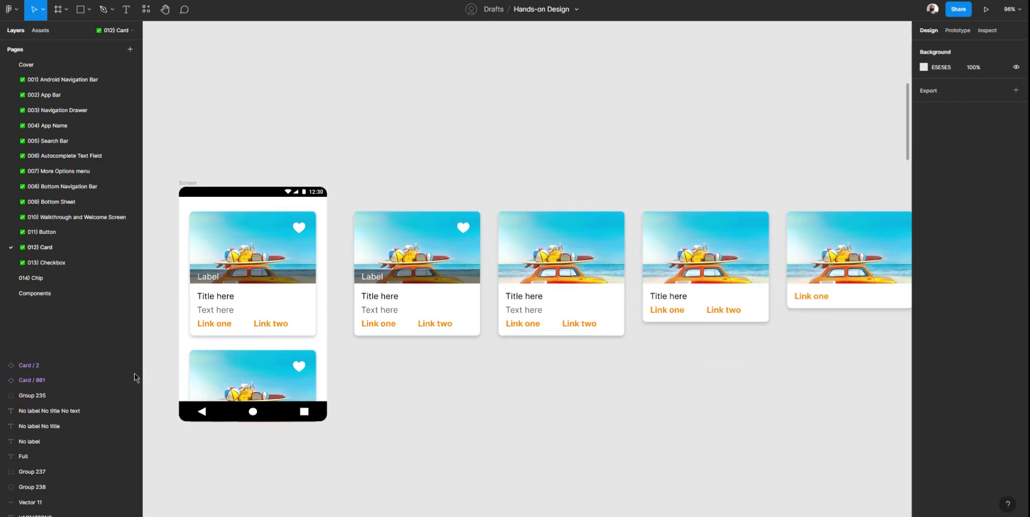
{"action": "left_click", "coordinate": [59, 234]}
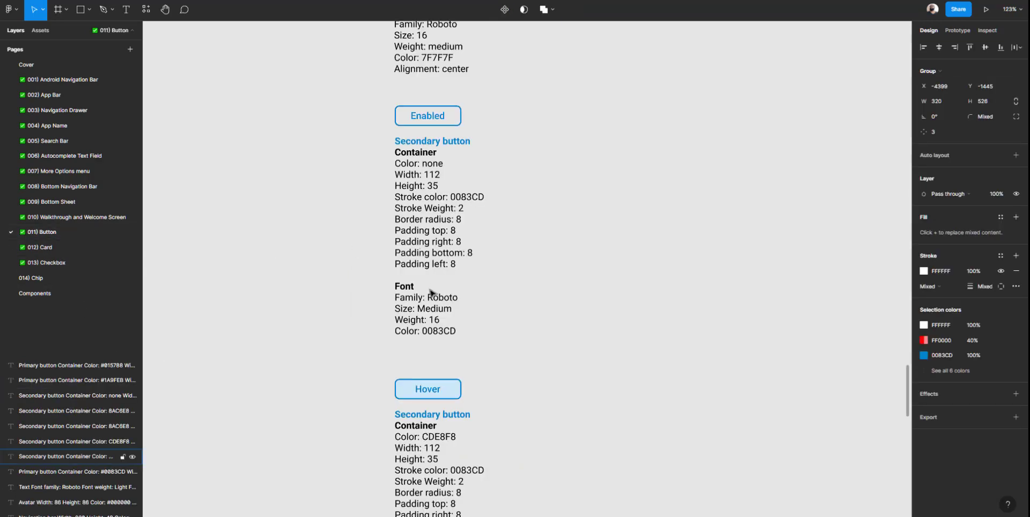
{"action": "scroll", "coordinate": [430, 294], "scroll_direction": "down", "scroll_amount": 4}
{"action": "scroll", "coordinate": [430, 294], "scroll_direction": "down", "scroll_amount": 5}
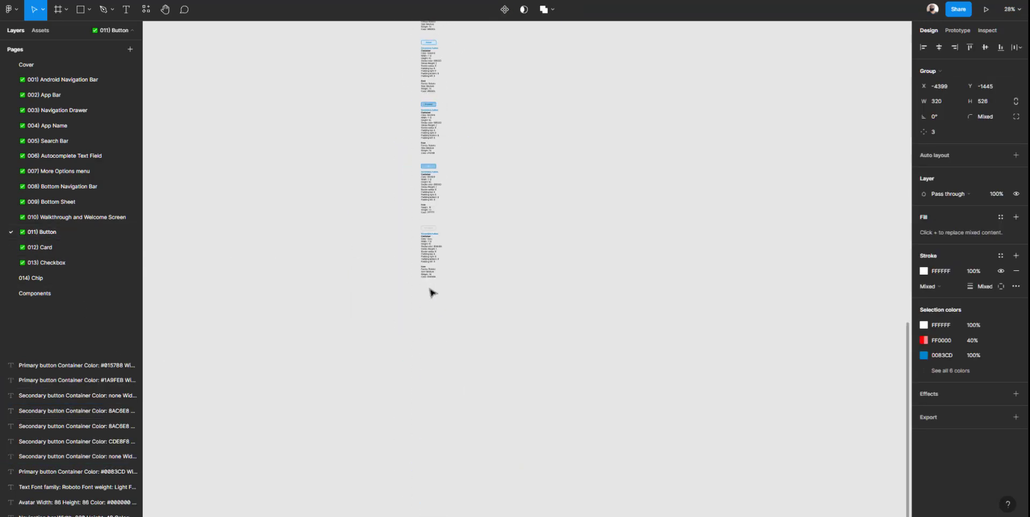
{"action": "scroll", "coordinate": [432, 293], "scroll_direction": "up", "scroll_amount": 3}
{"action": "scroll", "coordinate": [391, 283], "scroll_direction": "left", "scroll_amount": 5}
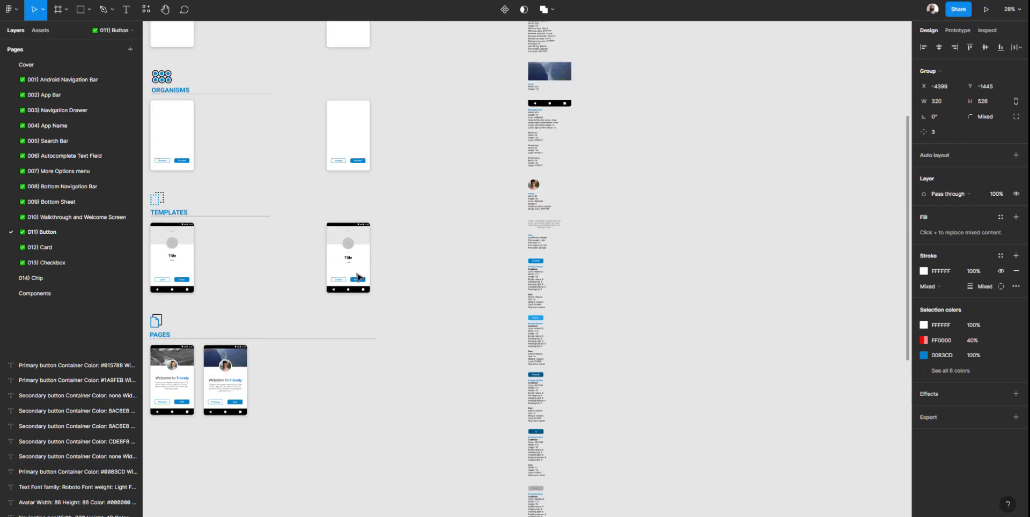
{"action": "scroll", "coordinate": [315, 392], "scroll_direction": "up", "scroll_amount": 8}
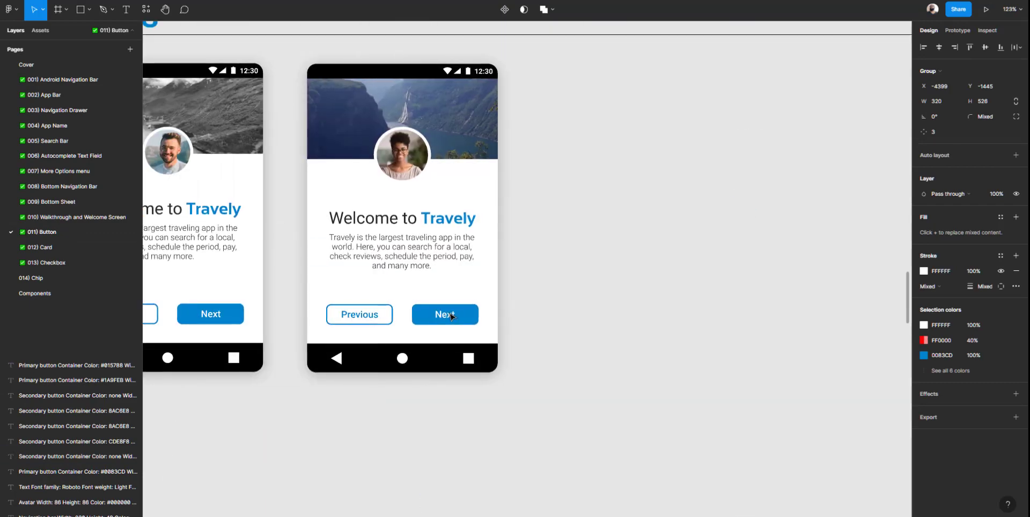
{"action": "left_click", "coordinate": [453, 316]}
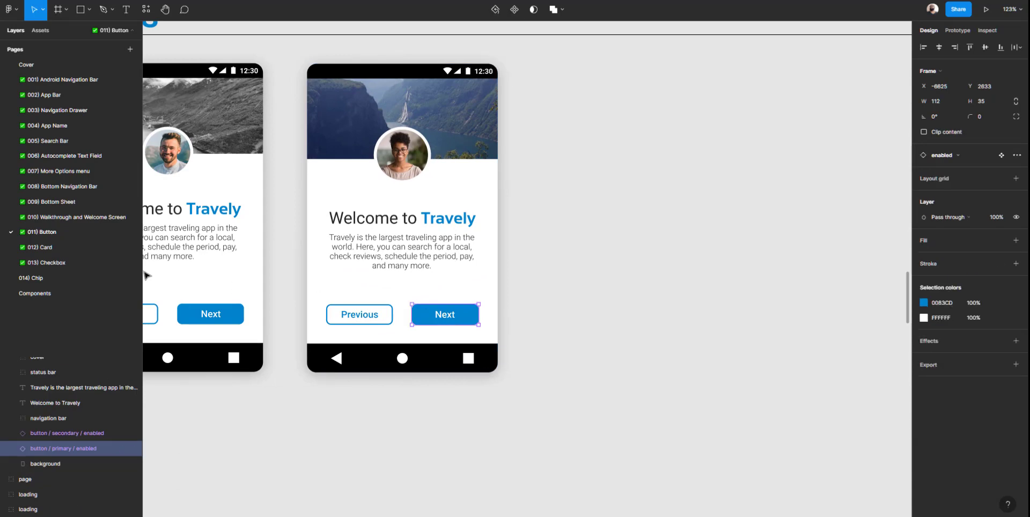
Paste the primary button on the 013) Checkbox page under the Templates checkbox stack, aligned with its left edge, and widen it to 171
{"action": "left_click", "coordinate": [51, 260]}
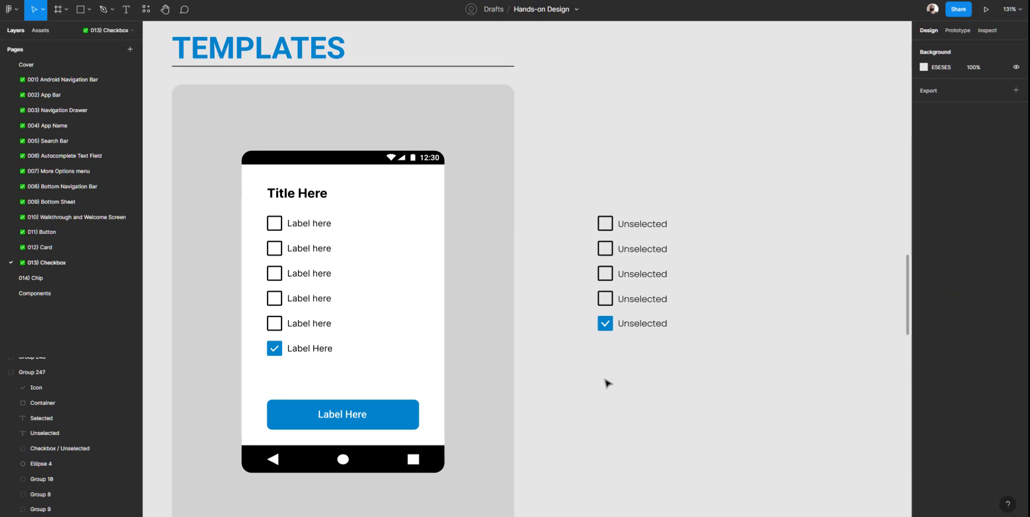
{"action": "key", "text": "ctrl+v"}
{"action": "left_click_drag", "start_coordinate": [541, 282], "coordinate": [572, 381]}
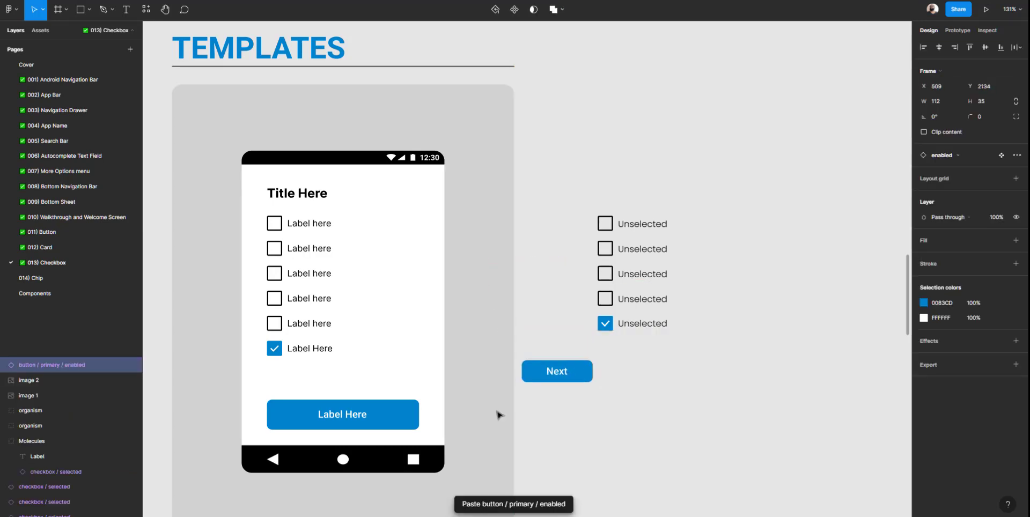
{"action": "left_click_drag", "start_coordinate": [498, 415], "coordinate": [668, 378]}
{"action": "key", "text": "ctrl+z"}
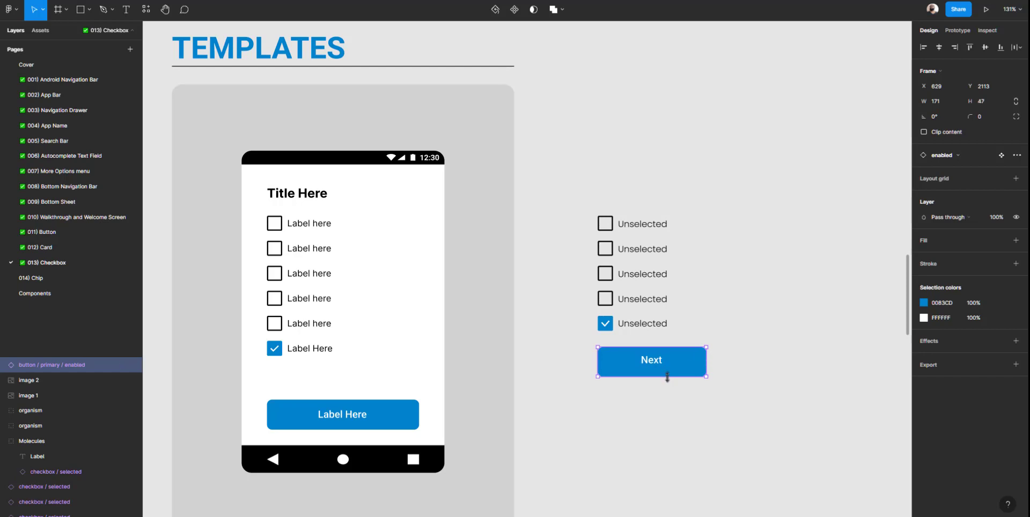
{"action": "key", "text": "ctrl+z"}
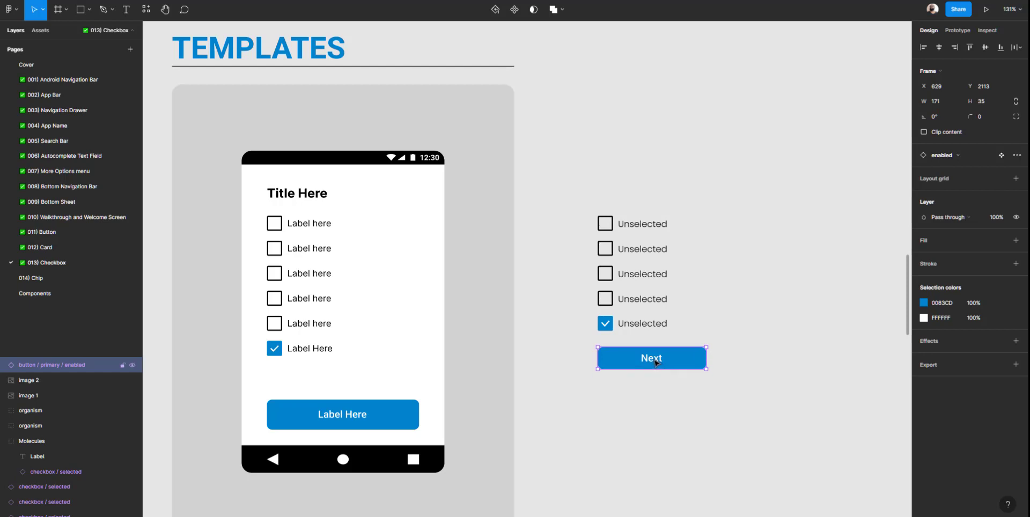
Align the Next label to the middle of its text box and enlarge the button to about 181 by 39
{"action": "scroll", "coordinate": [655, 362], "scroll_direction": "up", "scroll_amount": 4}
{"action": "left_click", "coordinate": [613, 396]}
{"action": "left_click_drag", "start_coordinate": [615, 404], "coordinate": [553, 393]}
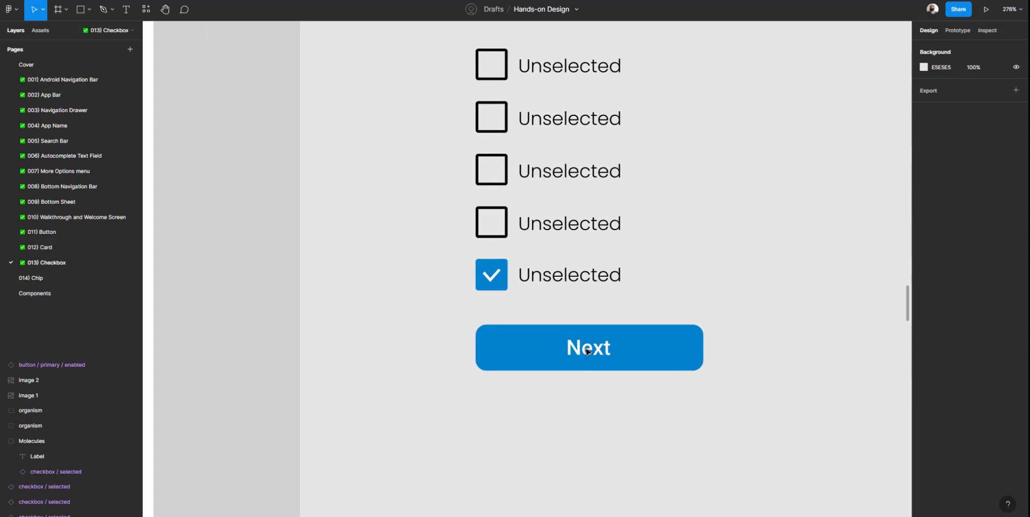
{"action": "double_click", "coordinate": [588, 351]}
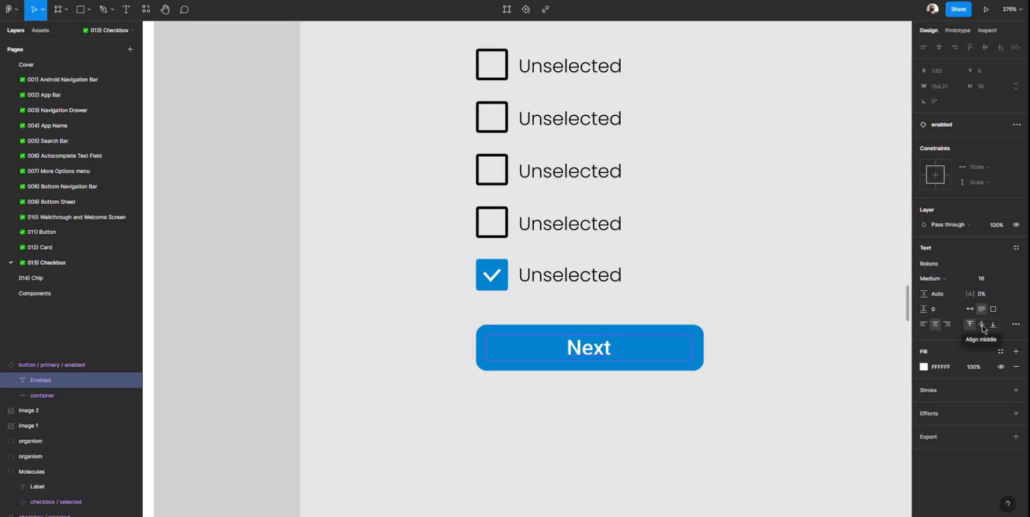
{"action": "left_click", "coordinate": [823, 356]}
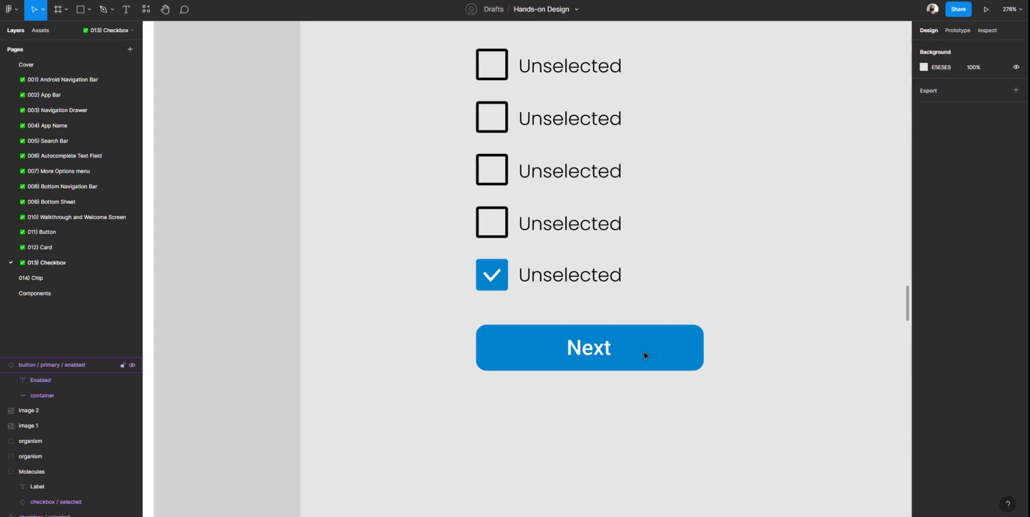
{"action": "left_click", "coordinate": [644, 354]}
{"action": "mouse_move", "coordinate": [616, 371]}
{"action": "left_mouse_down"}
{"action": "mouse_move", "coordinate": [616, 390]}
{"action": "mouse_move", "coordinate": [620, 377]}
{"action": "left_mouse_up"}
{"action": "left_click_drag", "start_coordinate": [705, 356], "coordinate": [719, 356]}
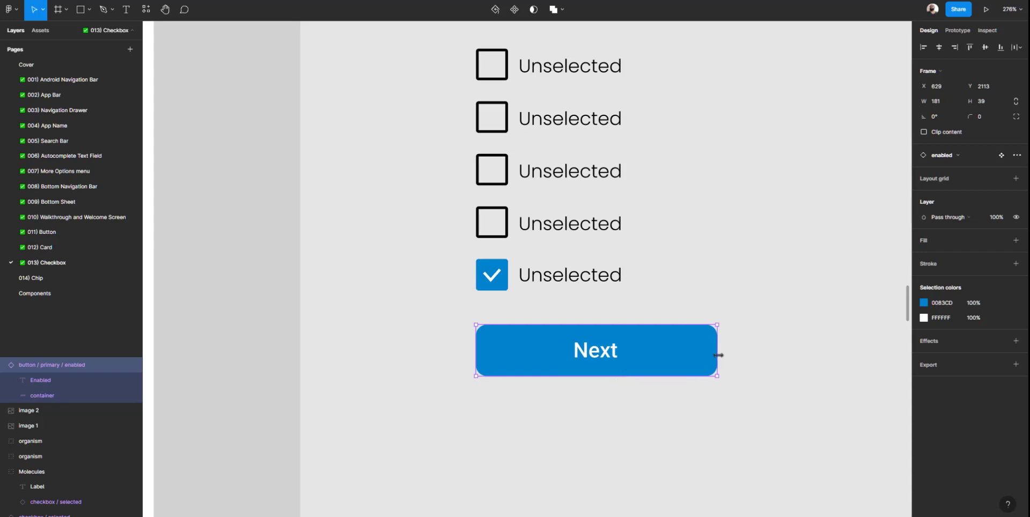
{"action": "left_click", "coordinate": [656, 398]}
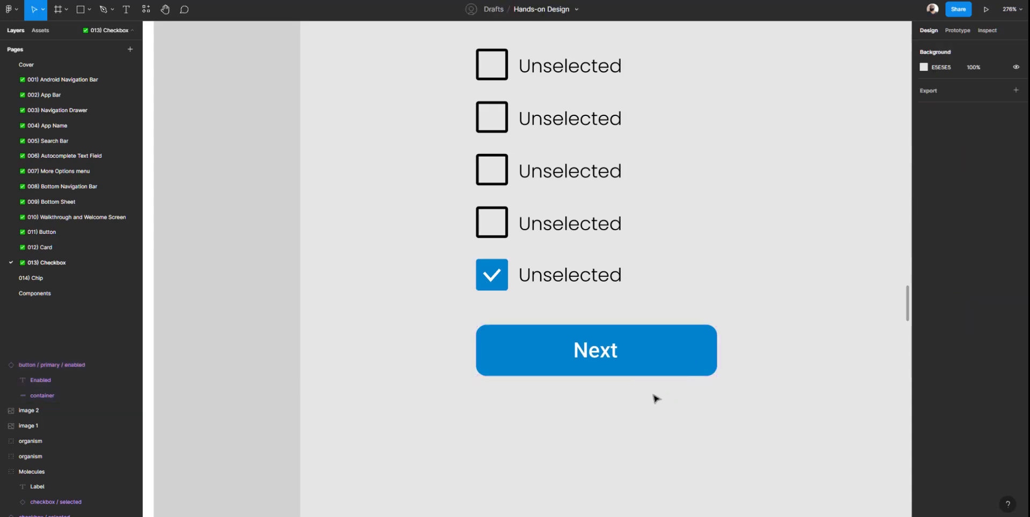
Review the 011) Button page from atoms through molecules, organisms and templates to the finished pages
{"action": "left_click", "coordinate": [48, 233]}
{"action": "scroll", "coordinate": [404, 261], "scroll_direction": "down", "scroll_amount": 5}
{"action": "scroll", "coordinate": [401, 261], "scroll_direction": "up", "scroll_amount": 5}
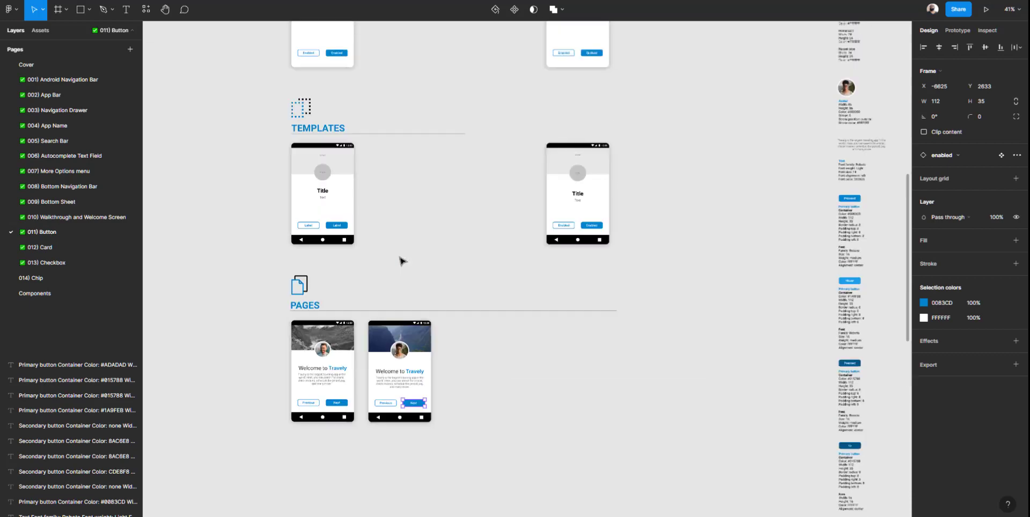
{"action": "scroll", "coordinate": [401, 261], "scroll_direction": "up", "scroll_amount": 8}
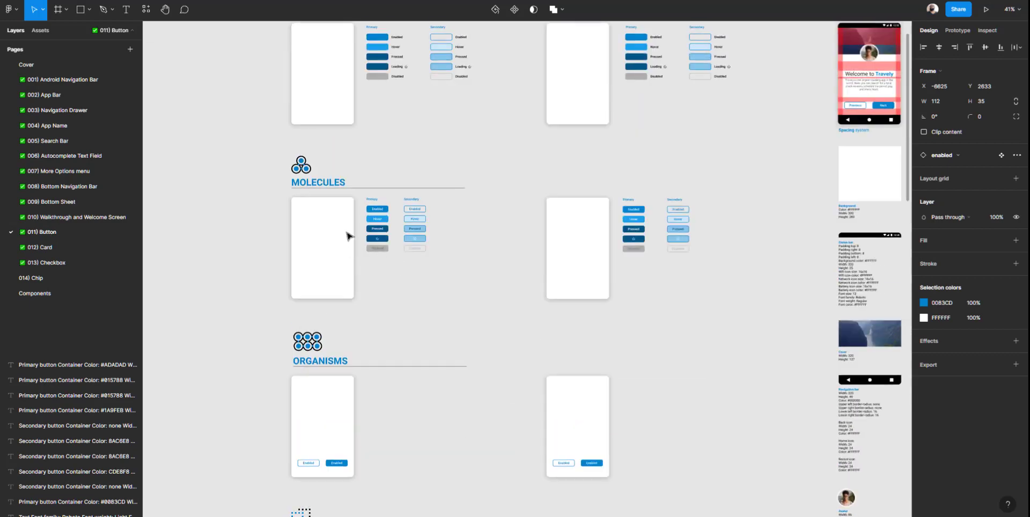
{"action": "scroll", "coordinate": [353, 242], "scroll_direction": "up", "scroll_amount": 1}
{"action": "scroll", "coordinate": [356, 230], "scroll_direction": "up", "scroll_amount": 4}
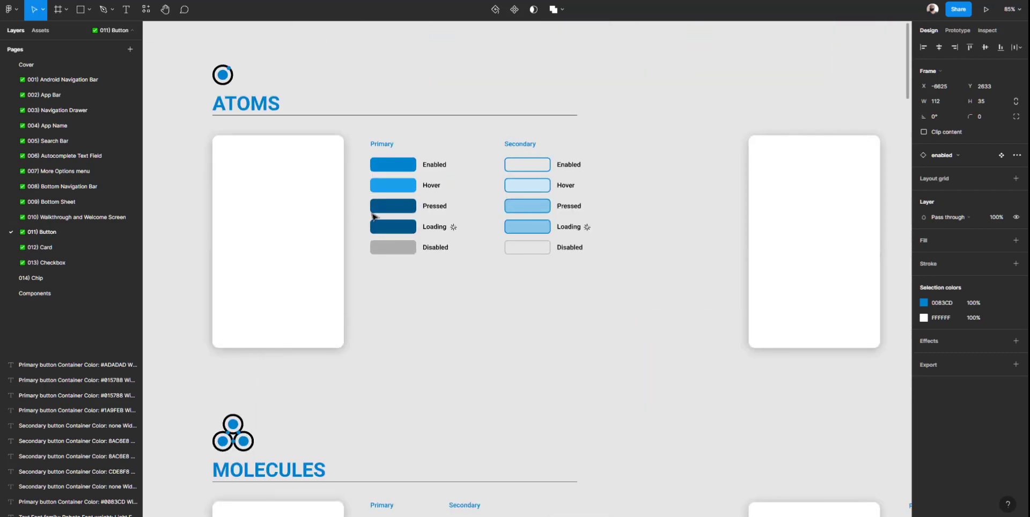
{"action": "left_click_drag", "start_coordinate": [387, 251], "coordinate": [391, 253]}
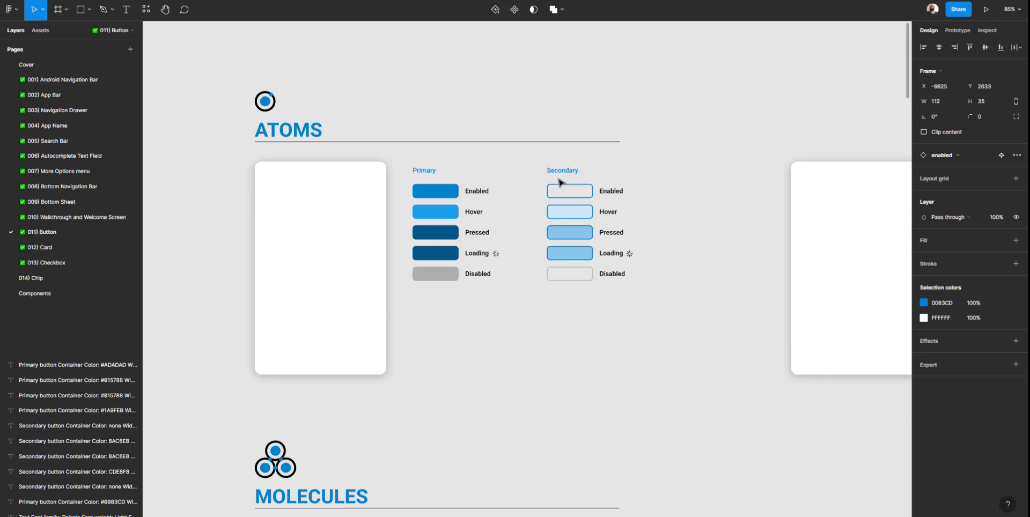
{"action": "scroll", "coordinate": [460, 297], "scroll_direction": "down", "scroll_amount": 5}
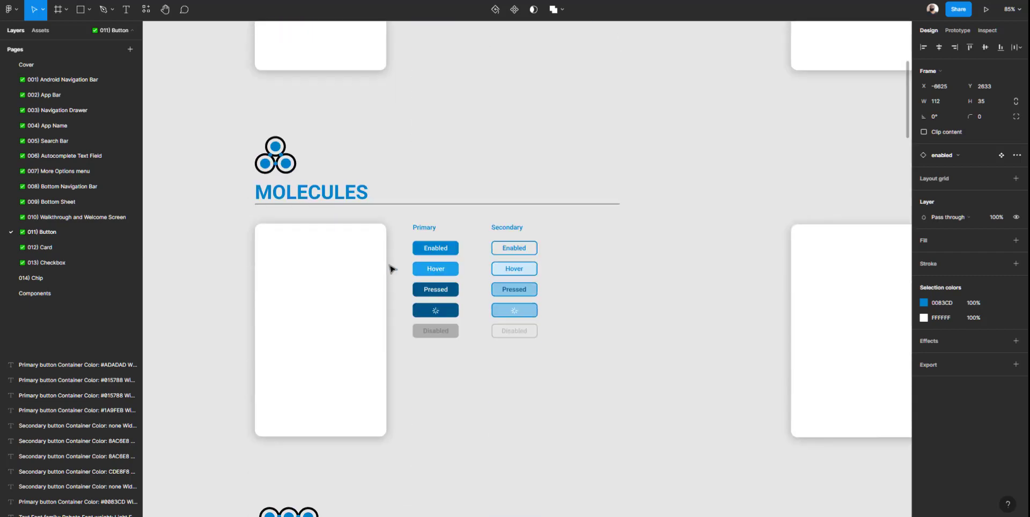
{"action": "scroll", "coordinate": [457, 304], "scroll_direction": "down", "scroll_amount": 4}
{"action": "scroll", "coordinate": [456, 305], "scroll_direction": "down", "scroll_amount": 16}
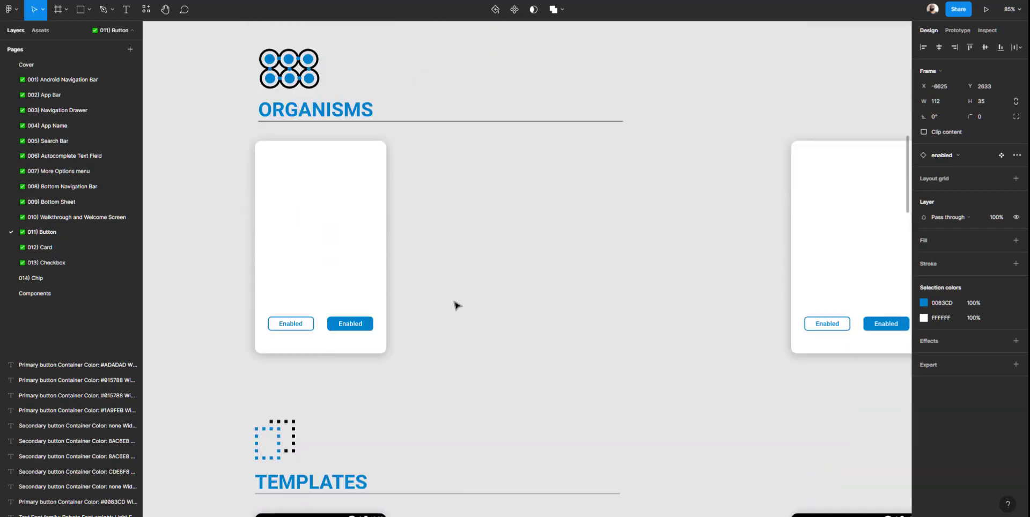
{"action": "scroll", "coordinate": [455, 305], "scroll_direction": "down", "scroll_amount": 1}
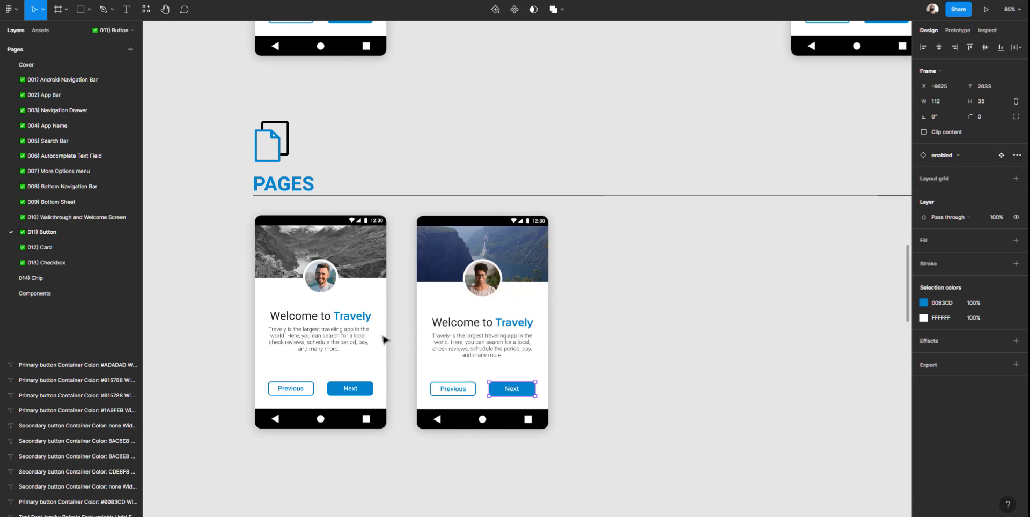
Copy the Welcome to Travely heading from the second mockup on the 011) Button page and paste it above the Templates checkbox stack on 013) Checkbox
{"action": "left_click", "coordinate": [52, 263]}
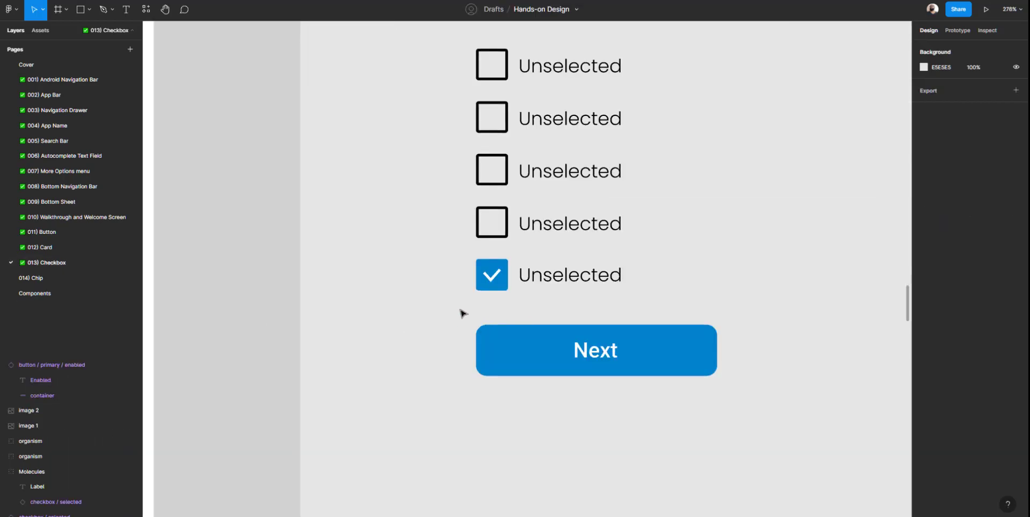
{"action": "key", "text": "shift+1"}
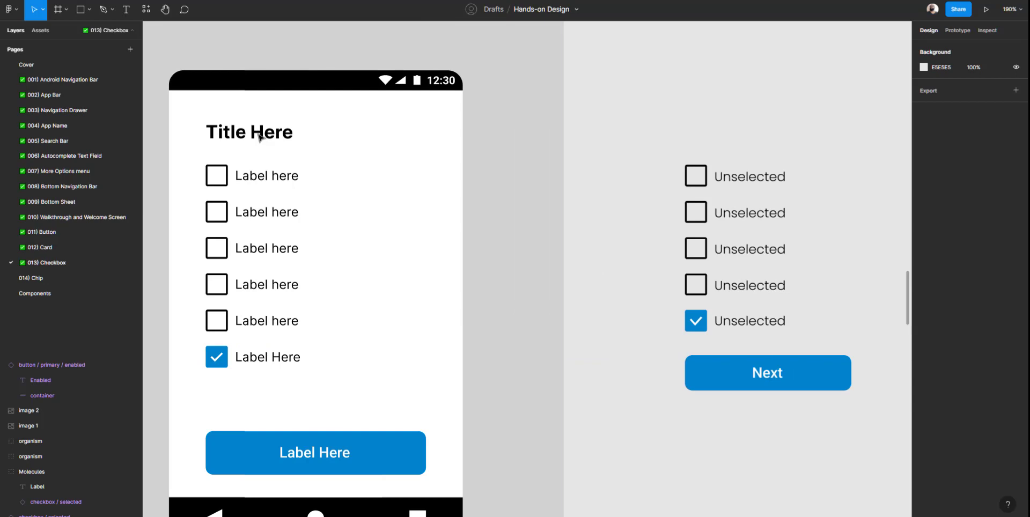
{"action": "left_click", "coordinate": [42, 232]}
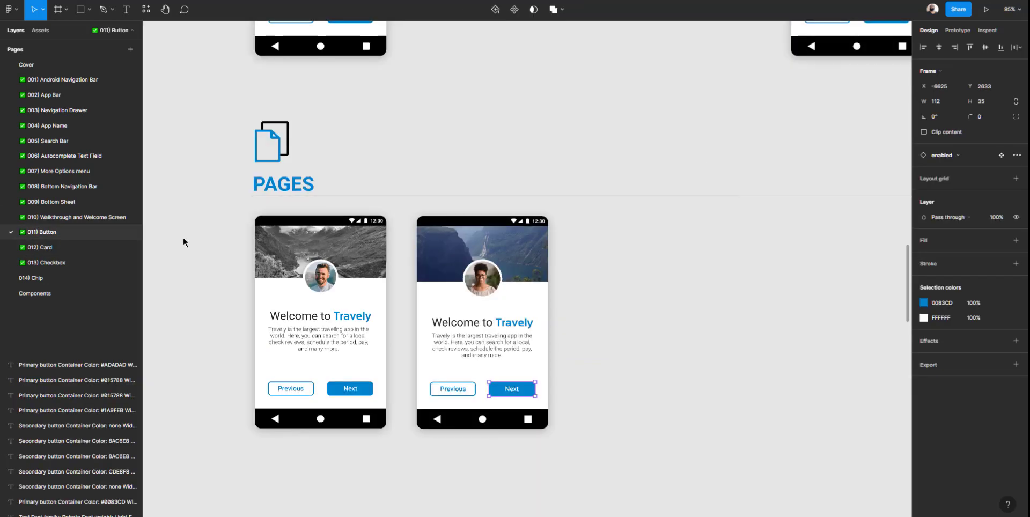
{"action": "left_click", "coordinate": [454, 325]}
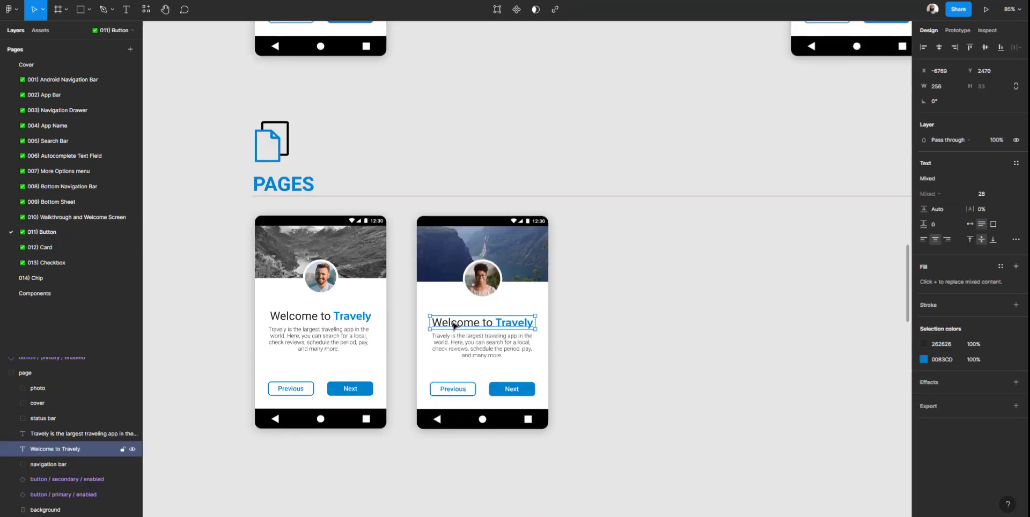
{"action": "left_click", "coordinate": [48, 262]}
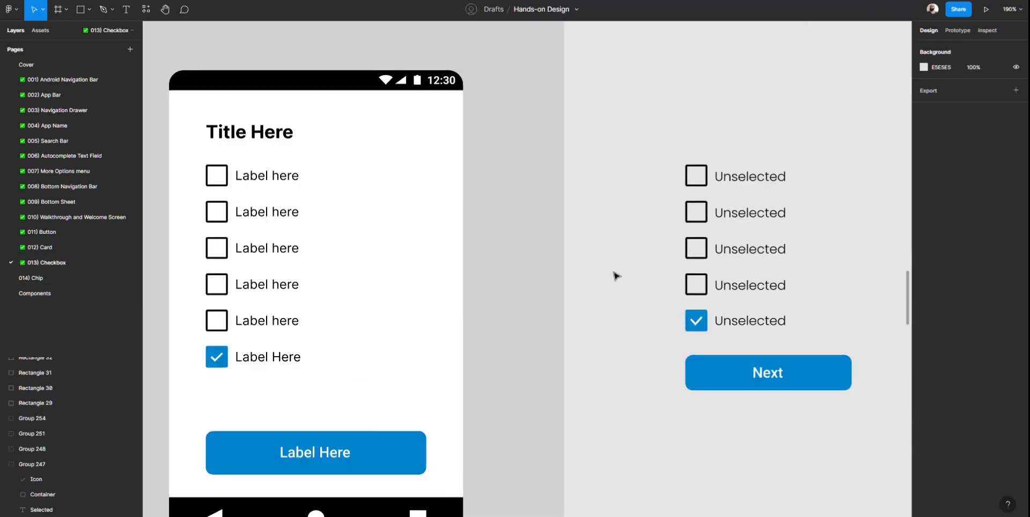
{"action": "key", "text": "ctrl+v"}
{"action": "left_click_drag", "start_coordinate": [516, 272], "coordinate": [691, 97]}
{"action": "left_click_drag", "start_coordinate": [657, 130], "coordinate": [614, 160]}
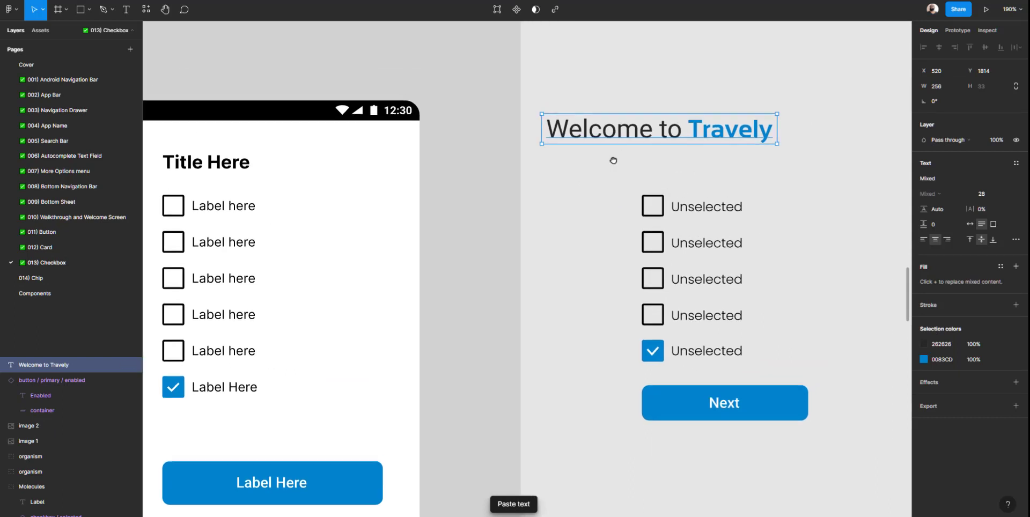
Replace the pasted heading's text with "Title here" and left-align it
{"action": "double_click", "coordinate": [631, 134]}
{"action": "type", "text": "T"}
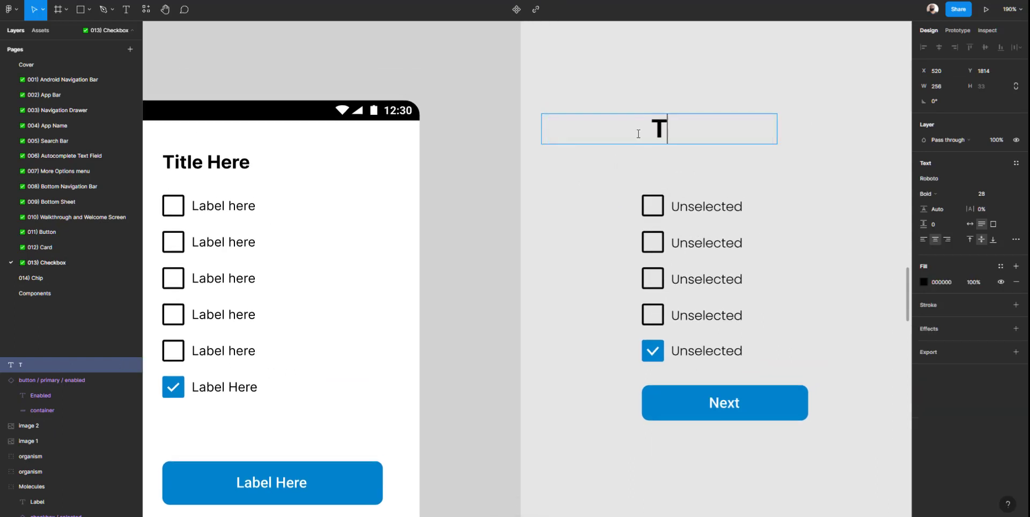
{"action": "type", "text": "itle here"}
{"action": "key", "text": "Escape"}
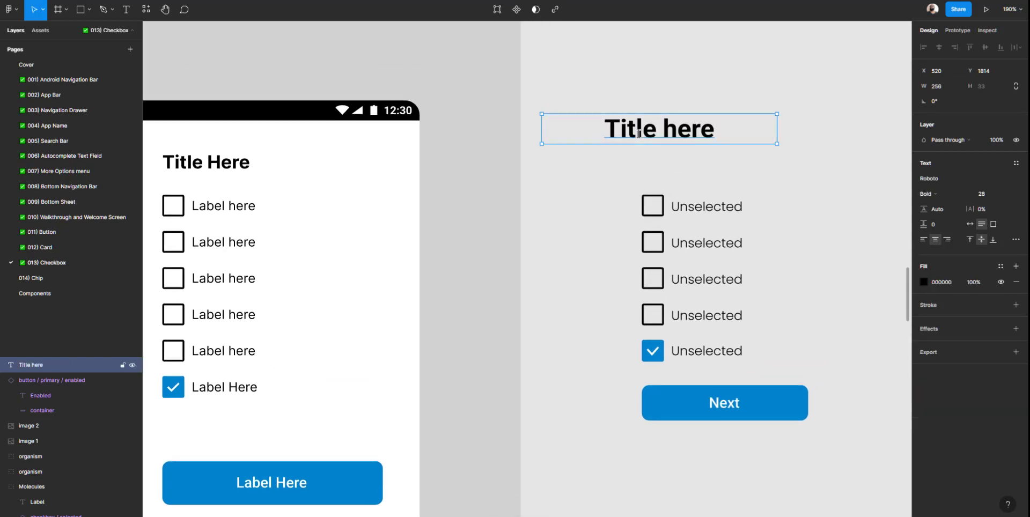
{"action": "left_click", "coordinate": [925, 240]}
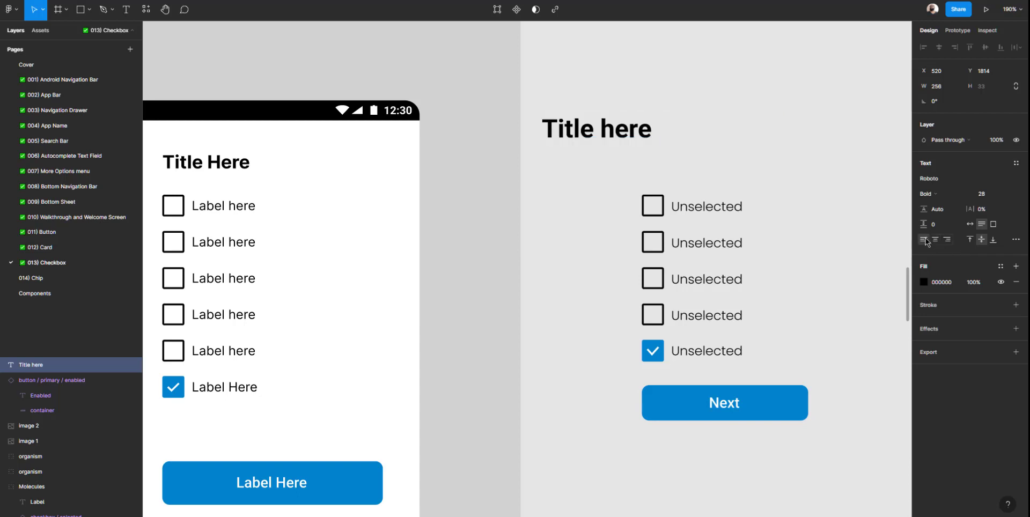
Change the label of the button under the checkbox stack to "Label here"
{"action": "double_click", "coordinate": [725, 409]}
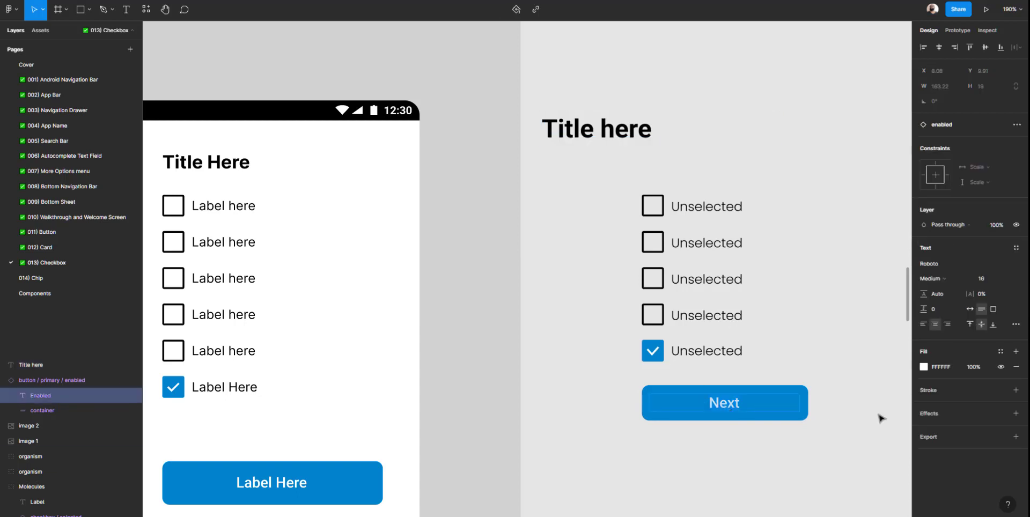
{"action": "type", "text": "Labl"}
{"action": "key", "text": "BackSpace"}
{"action": "key", "text": "BackSpace"}
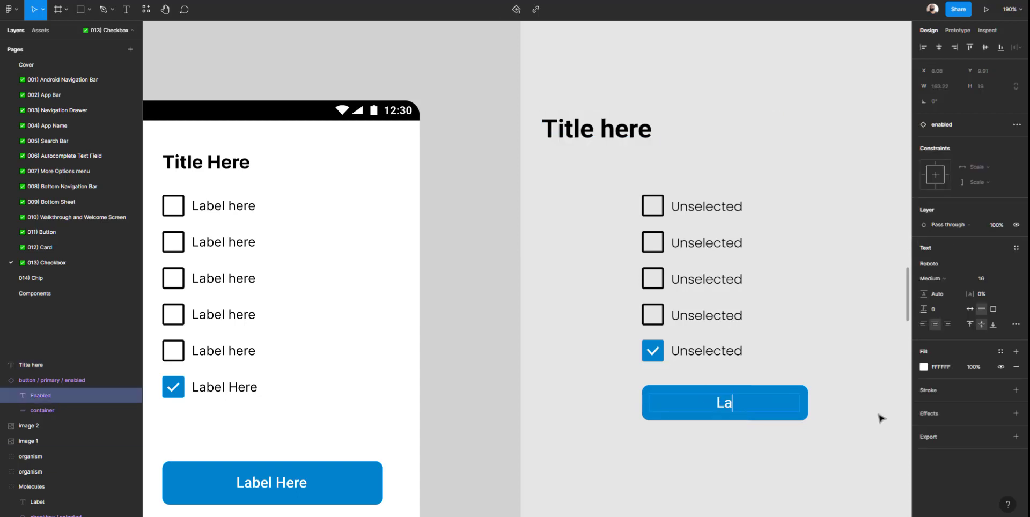
{"action": "type", "text": "bel here"}
{"action": "key", "text": "BackSpace"}
{"action": "key", "text": "BackSpace"}
{"action": "key", "text": "BackSpace"}
{"action": "key", "text": "BackSpace"}
{"action": "key", "text": "BackSpace"}
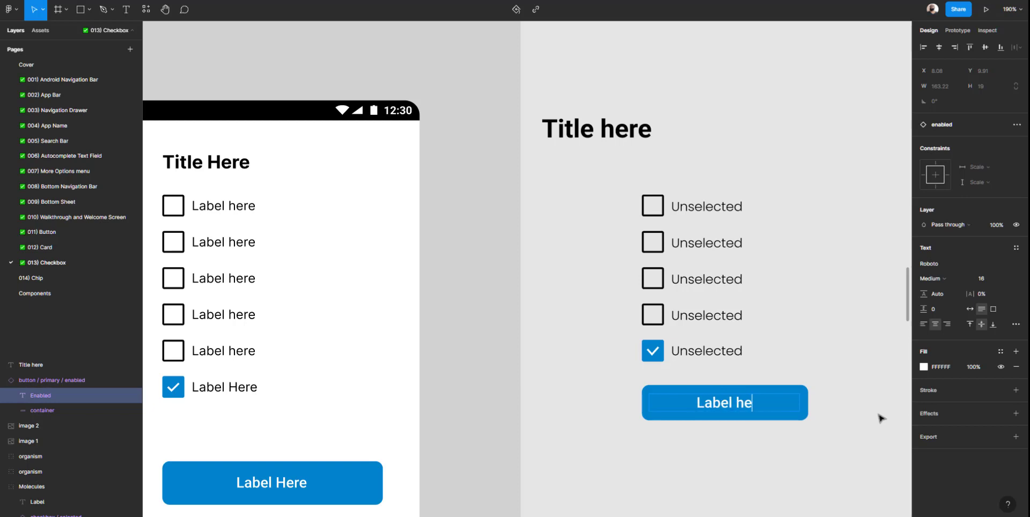
{"action": "type", "text": "here"}
{"action": "key", "text": "Escape"}
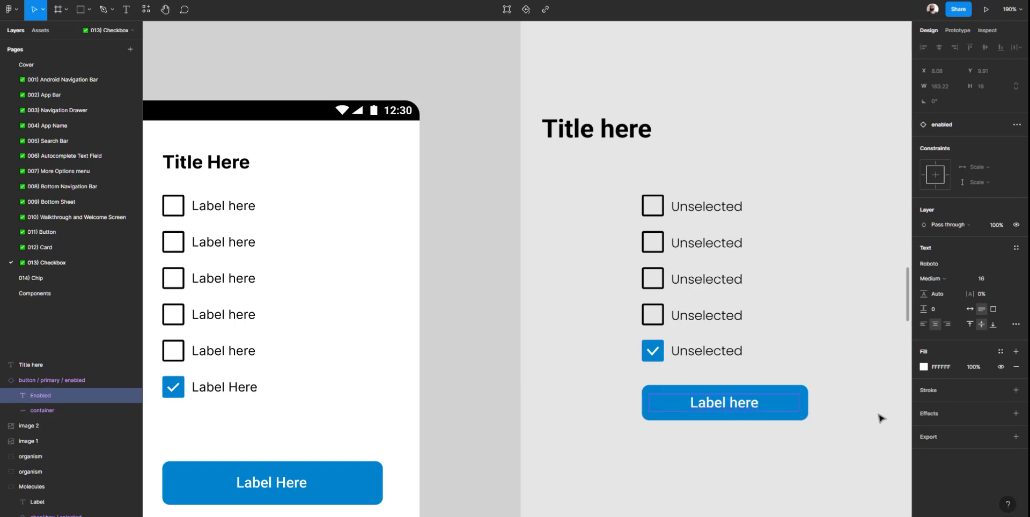
Set the Title here text box to auto width and move it closer above the checkbox stack
{"action": "left_click", "coordinate": [610, 129]}
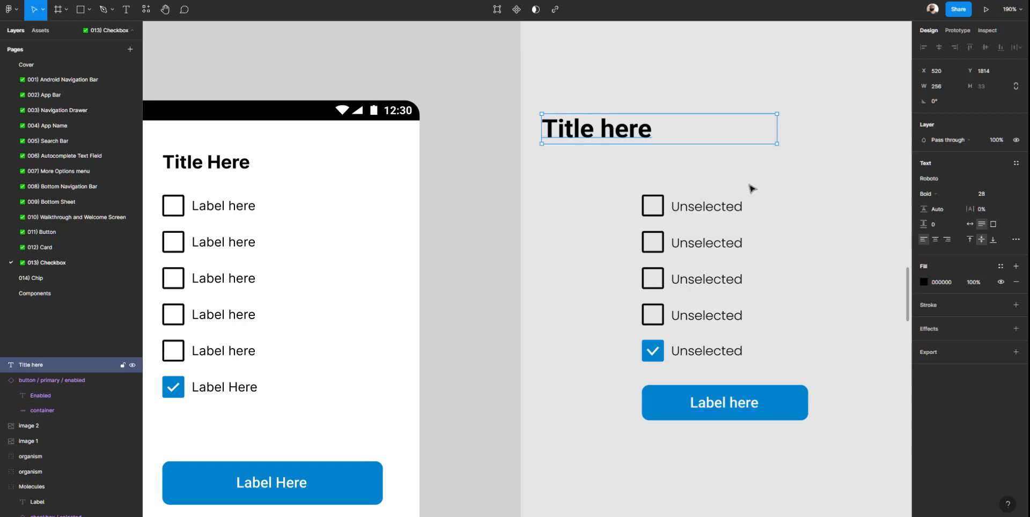
{"action": "left_click", "coordinate": [970, 225]}
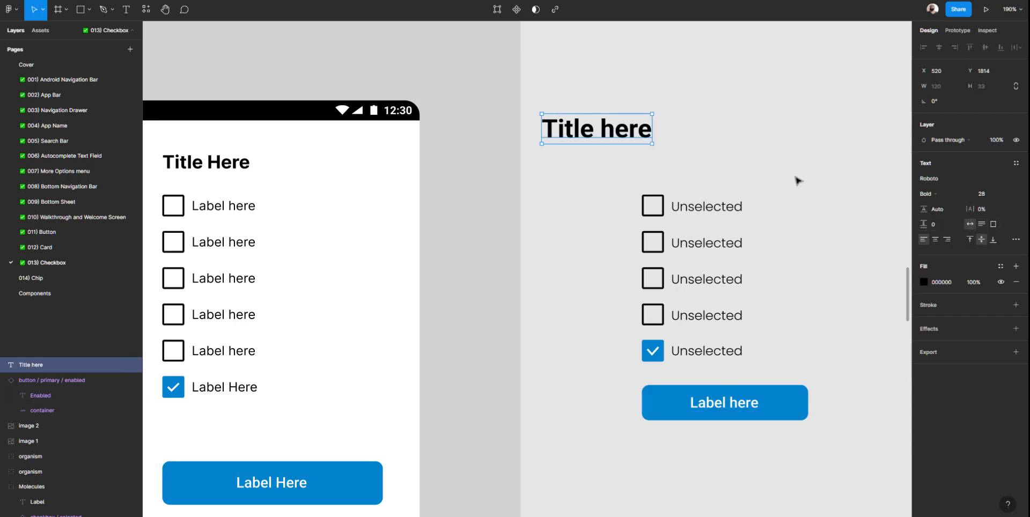
{"action": "left_click_drag", "start_coordinate": [603, 130], "coordinate": [660, 164]}
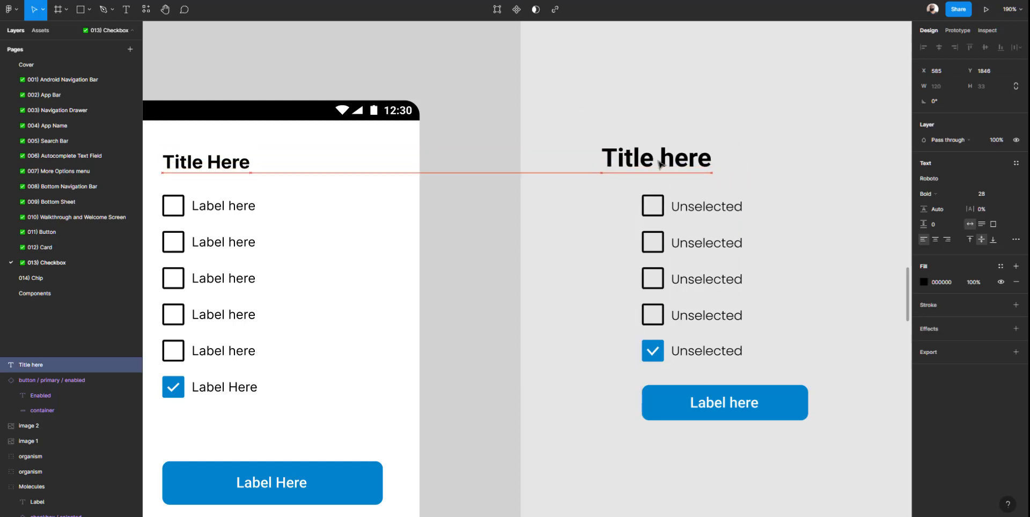
Align the title, the checkbox stack and the button along their left edges
{"action": "left_click_drag", "start_coordinate": [569, 106], "coordinate": [852, 466]}
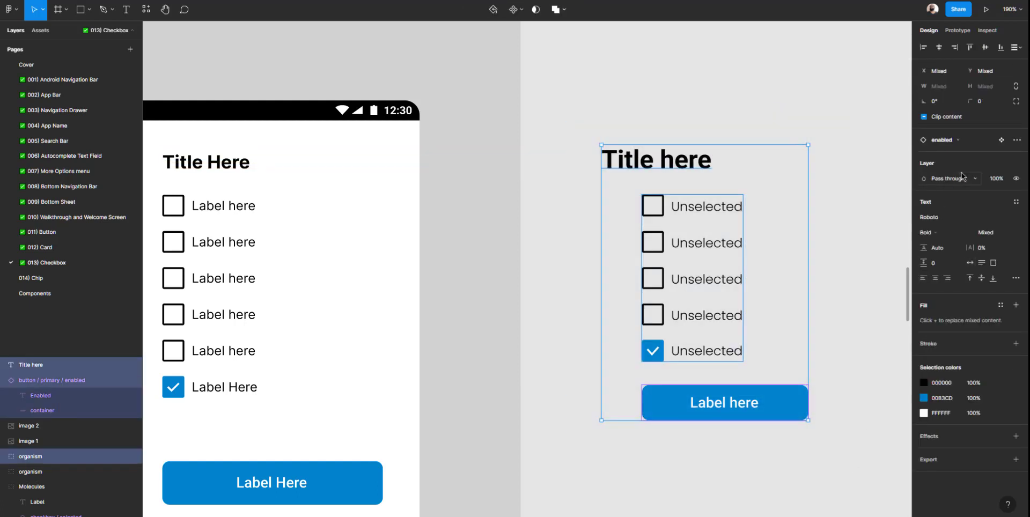
{"action": "left_click", "coordinate": [923, 47]}
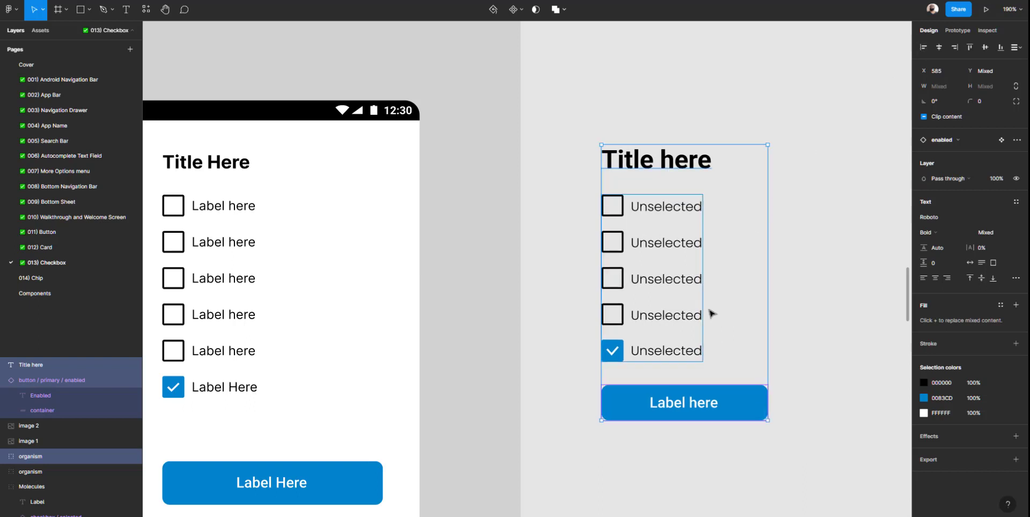
{"action": "left_click", "coordinate": [857, 173]}
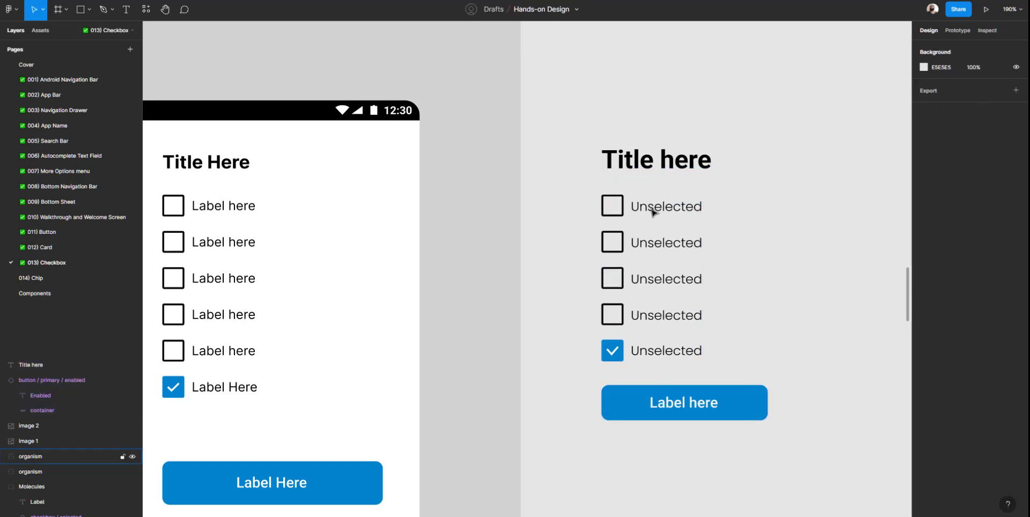
Check the gap between the title and the checkbox stack and nudge the title up 2 px to Y 1846
{"action": "left_click", "coordinate": [655, 211]}
{"action": "left_click", "coordinate": [617, 403]}
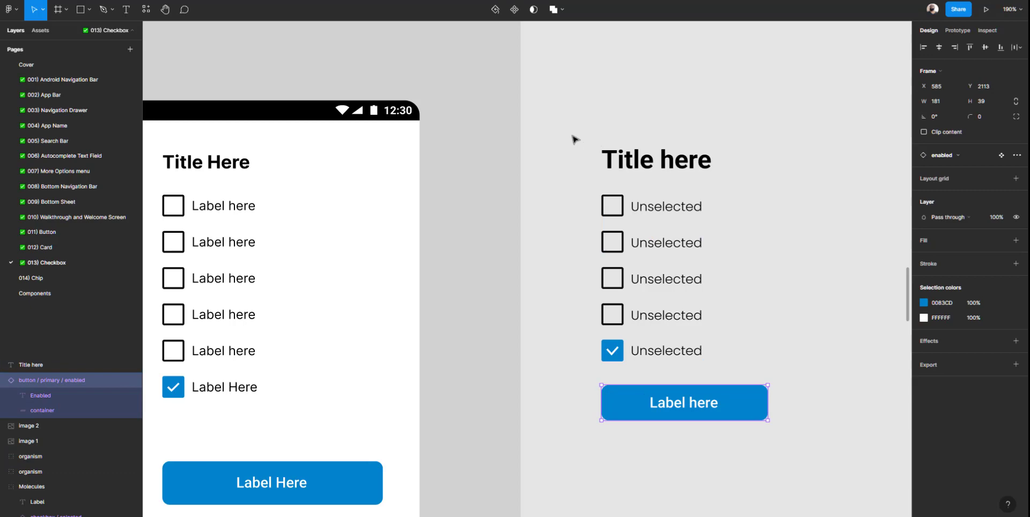
{"action": "left_click", "coordinate": [623, 164]}
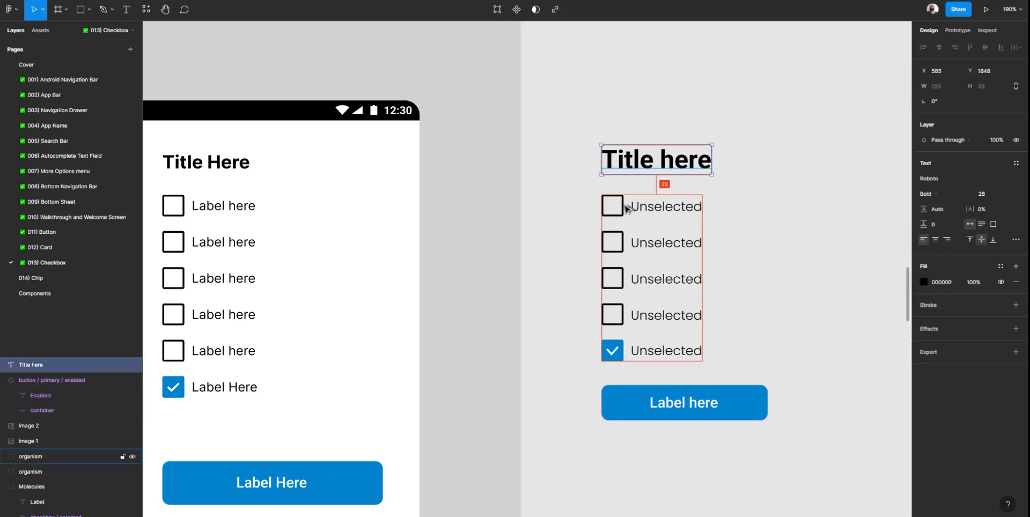
{"action": "key", "text": "Up"}
{"action": "key", "text": "Up"}
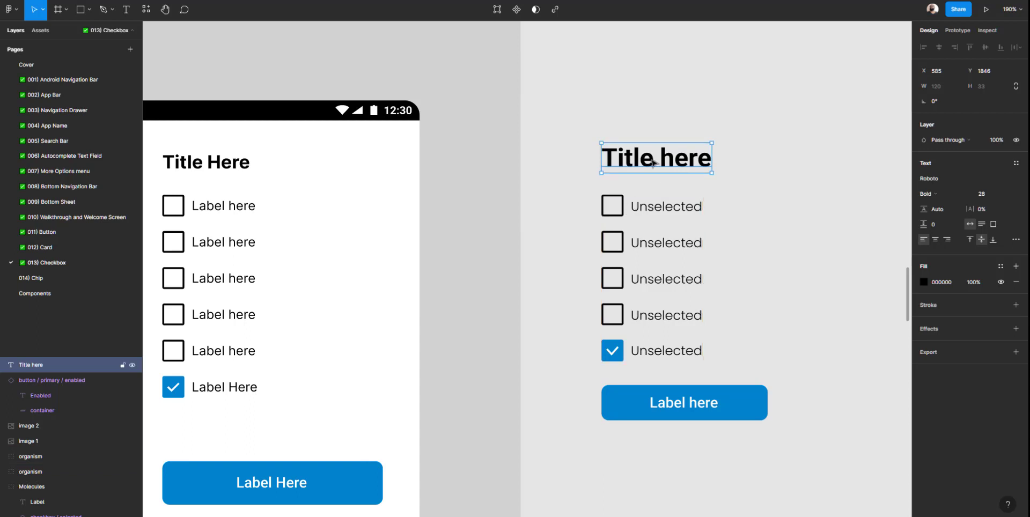
Set the title's font size to 24
{"action": "left_click", "coordinate": [980, 194]}
{"action": "type", "text": "24"}
{"action": "key", "text": "Return"}
Match the title's font size to the reference template's Title Here text by setting it to 20
{"action": "left_click", "coordinate": [224, 167]}
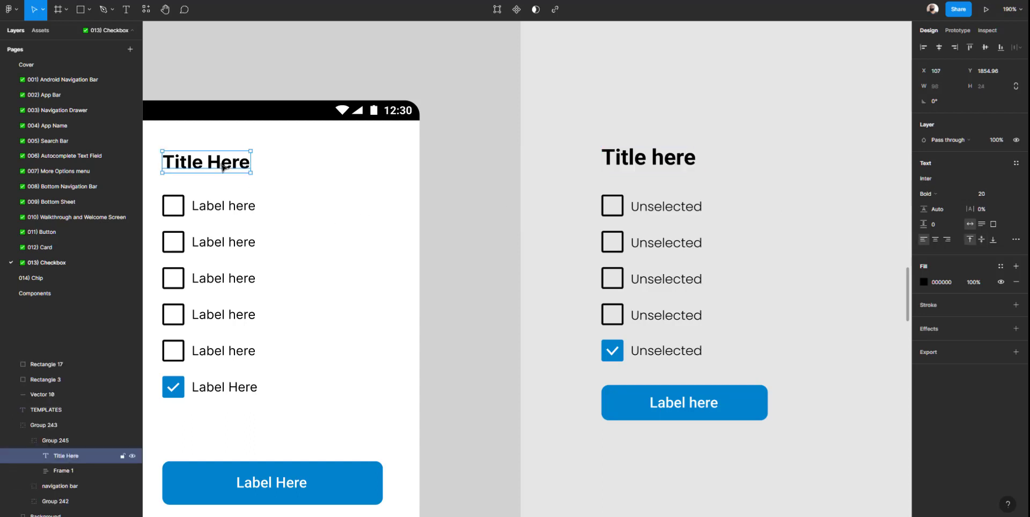
{"action": "left_click", "coordinate": [632, 166]}
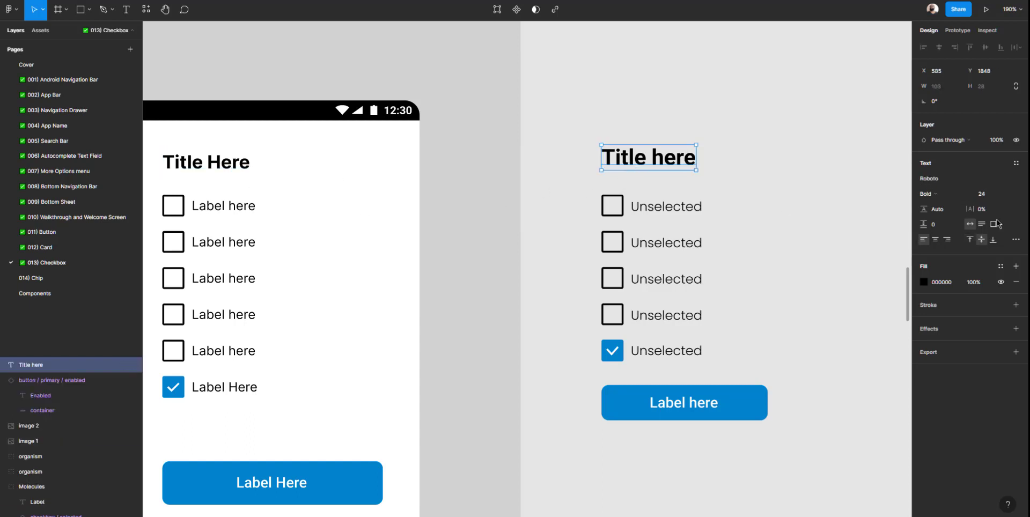
{"action": "left_click", "coordinate": [989, 197]}
{"action": "key", "text": "Return"}
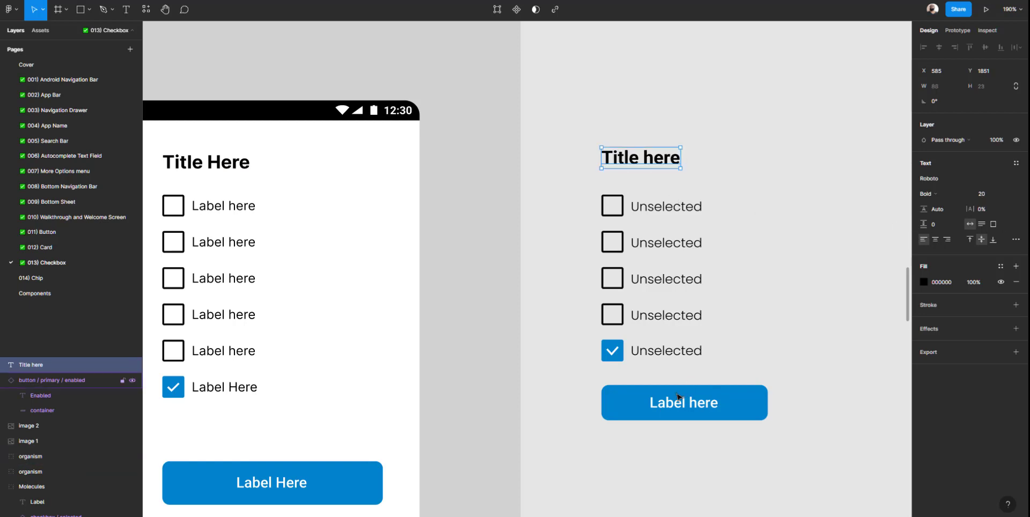
Resize the Label here button beside the reference template to 240 wide and 48 high
{"action": "left_click", "coordinate": [318, 492]}
{"action": "double_click", "coordinate": [318, 492]}
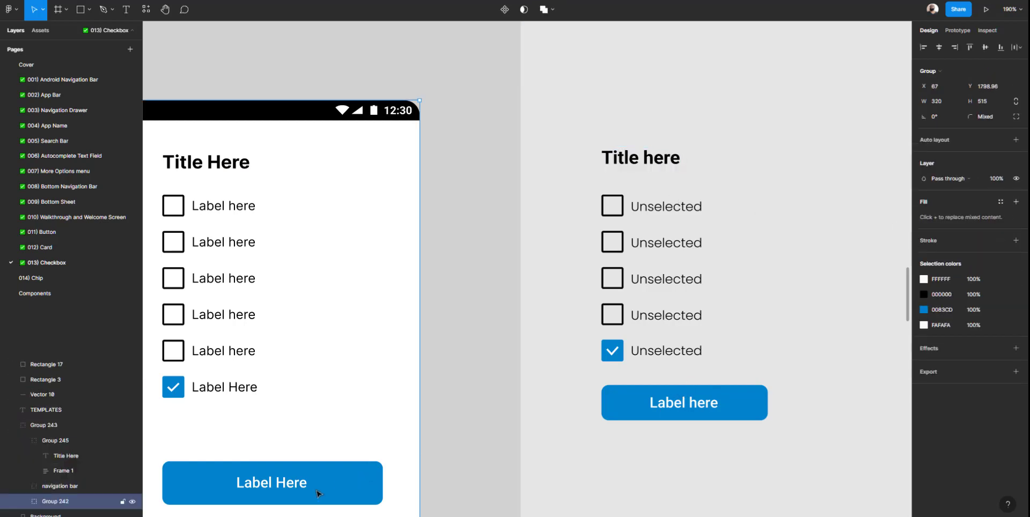
{"action": "double_click", "coordinate": [714, 405]}
{"action": "left_click", "coordinate": [936, 101]}
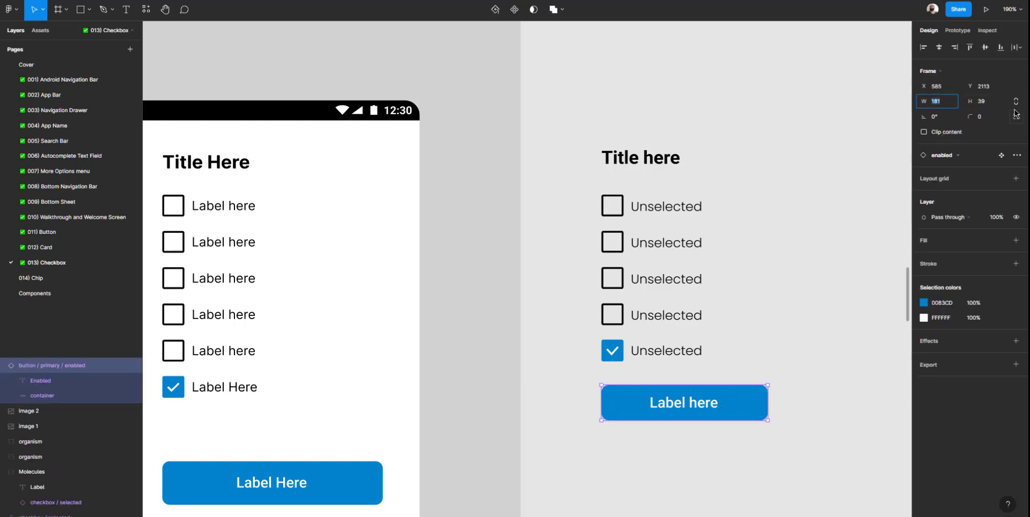
{"action": "key", "text": "Tab"}
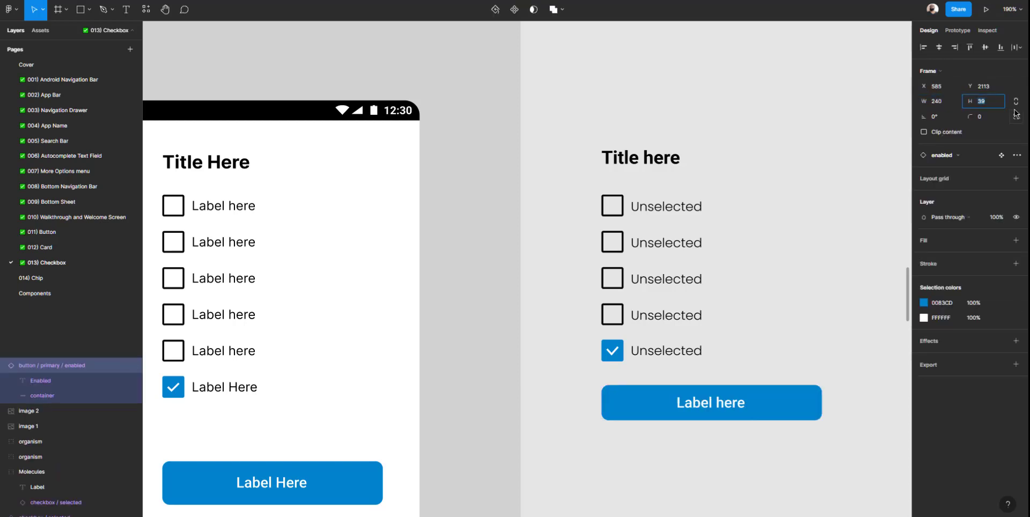
{"action": "type", "text": "48"}
{"action": "key", "text": "Return"}
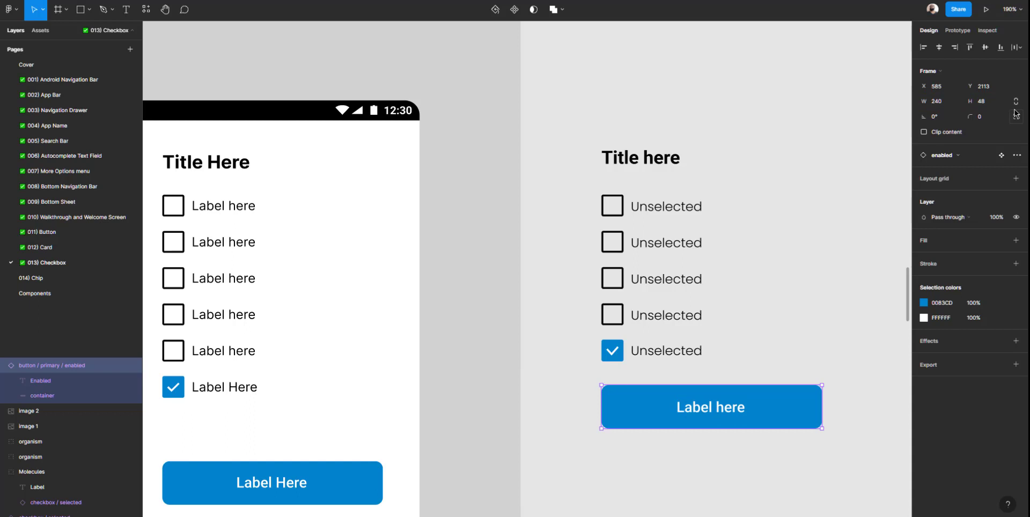
Space the title and button 24 px from the checkbox stack, nudging the title down 5 px and the button up to Y 2111
{"action": "left_click", "coordinate": [641, 203]}
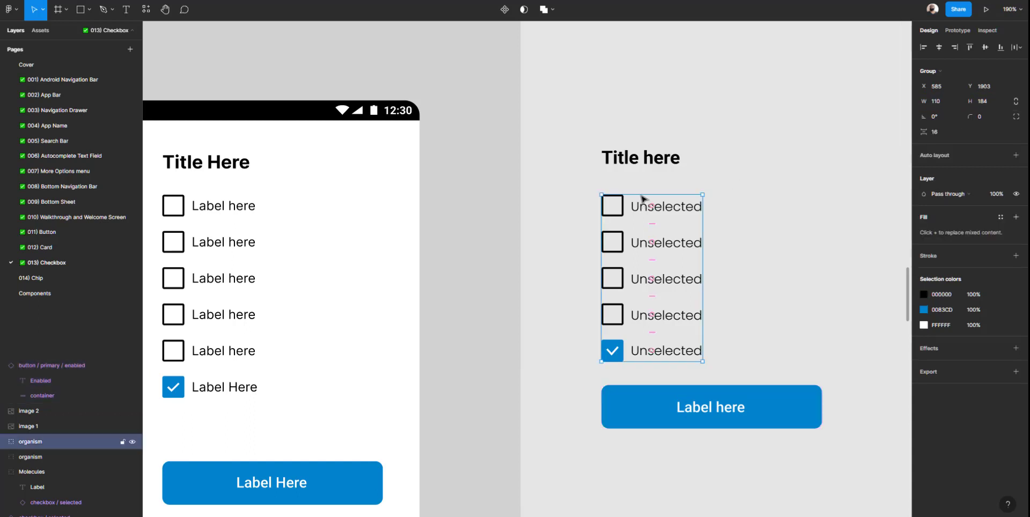
{"action": "left_click", "coordinate": [642, 165]}
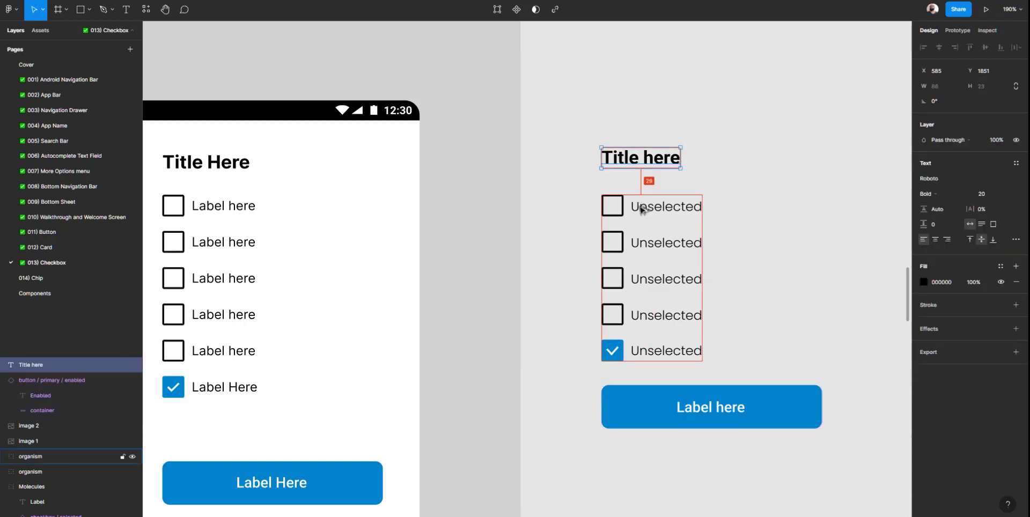
{"action": "key", "text": "Down"}
{"action": "key", "text": "Down"}
{"action": "key", "text": "Down"}
{"action": "key", "text": "Down"}
{"action": "key", "text": "Down"}
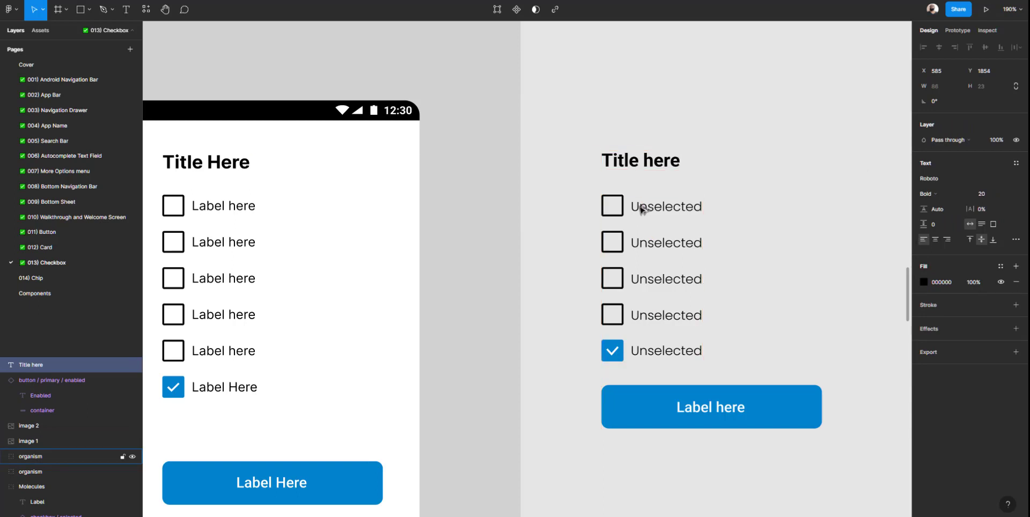
{"action": "left_click", "coordinate": [647, 405]}
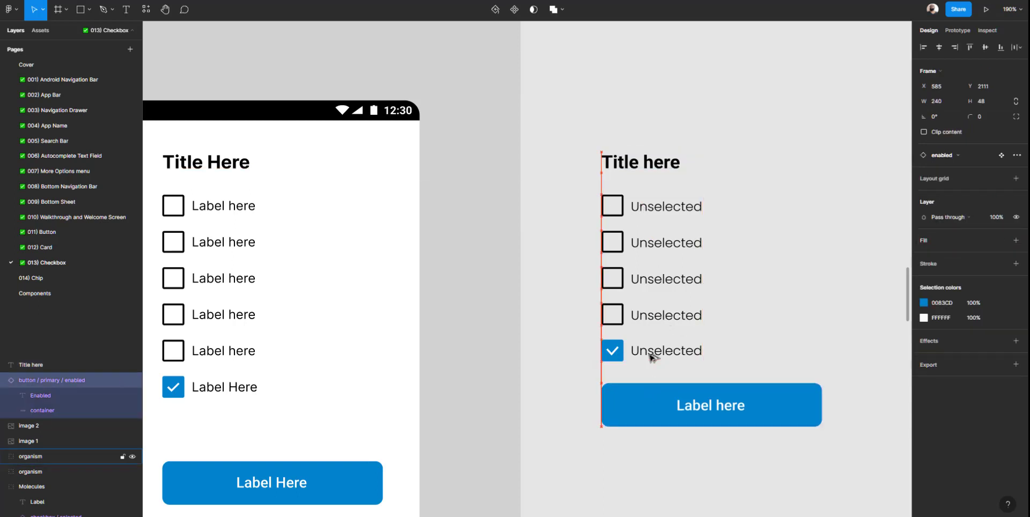
{"action": "left_click", "coordinate": [586, 273]}
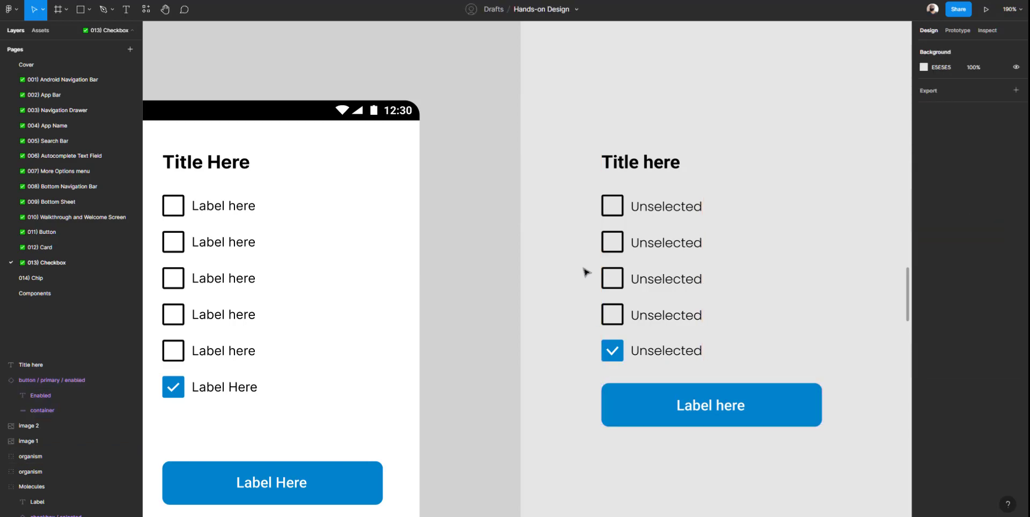
Move the title, checkbox stack and button together farther away from the reference template, keeping them at the same height
{"action": "scroll", "coordinate": [585, 272], "scroll_direction": "down", "scroll_amount": 5}
{"action": "left_click_drag", "start_coordinate": [570, 189], "coordinate": [726, 396]}
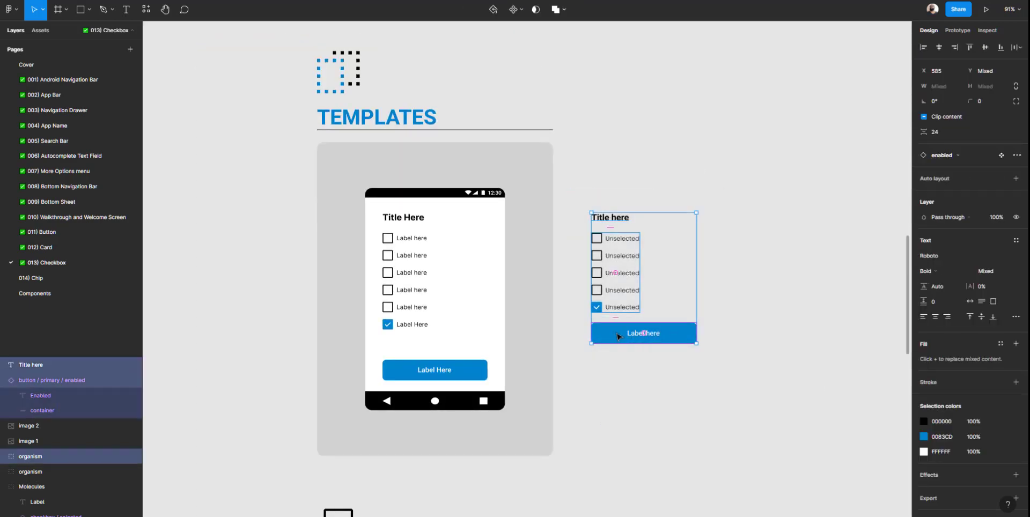
{"action": "left_click_drag", "start_coordinate": [617, 335], "coordinate": [696, 335]}
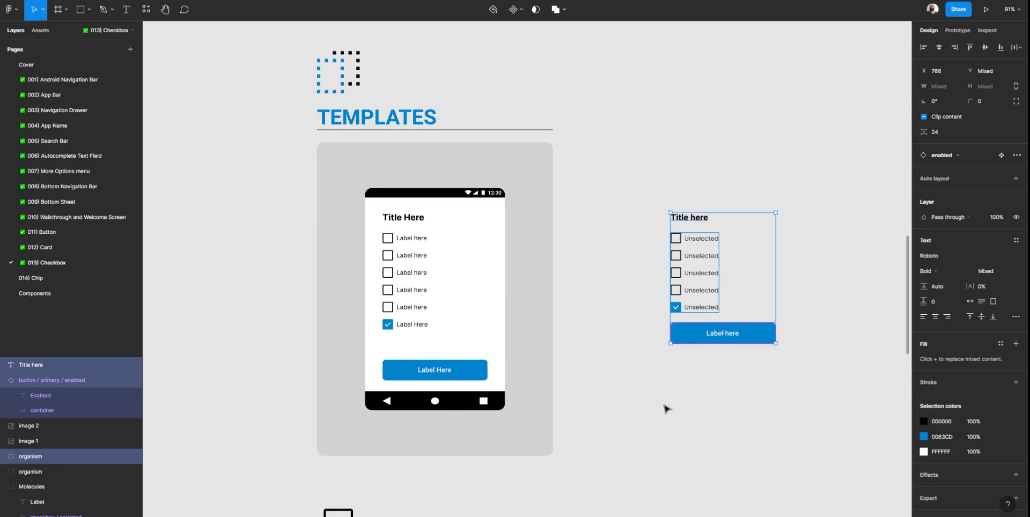
Copy the phone Screen frame from the 012) Card page
{"action": "left_click", "coordinate": [48, 247]}
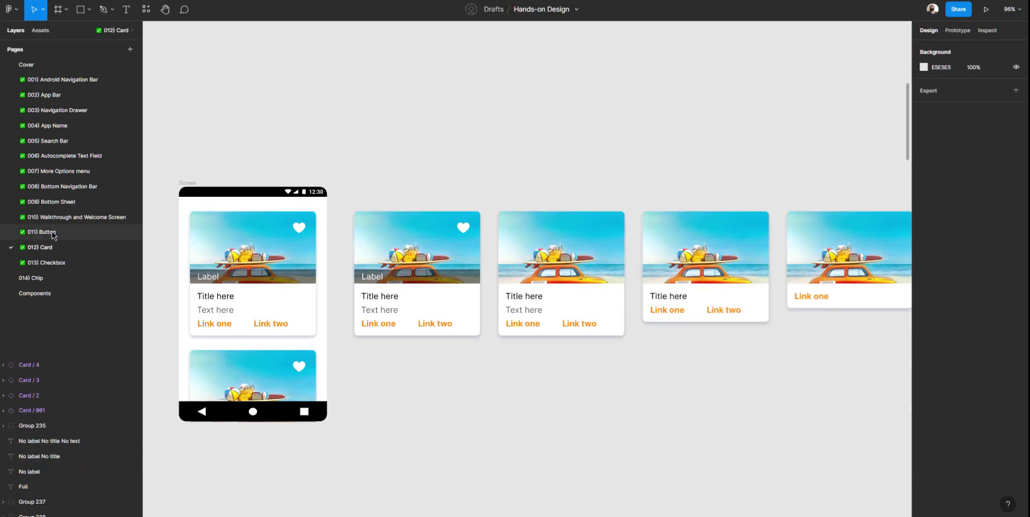
{"action": "left_click", "coordinate": [219, 198]}
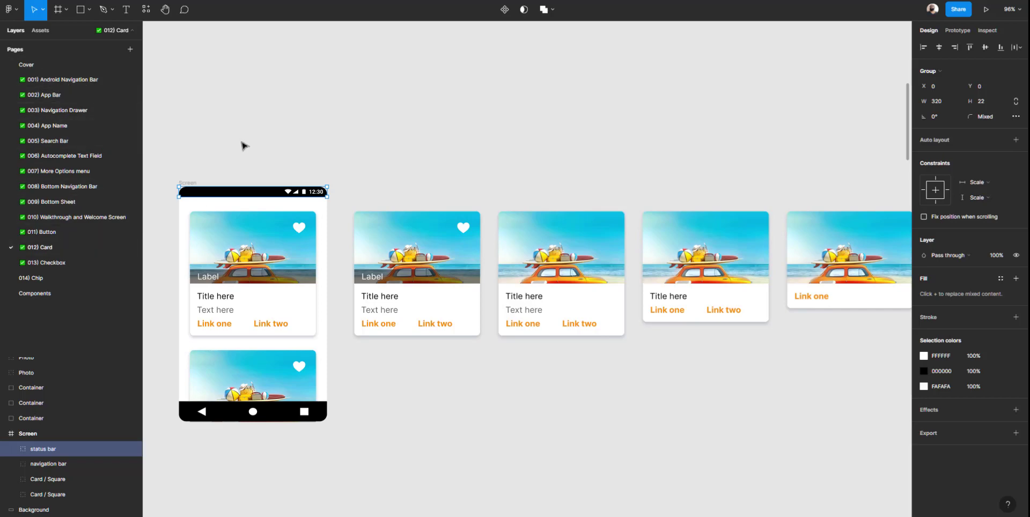
{"action": "left_click", "coordinate": [213, 178]}
{"action": "left_click", "coordinate": [195, 195]}
{"action": "left_click", "coordinate": [185, 179]}
{"action": "left_click", "coordinate": [190, 183]}
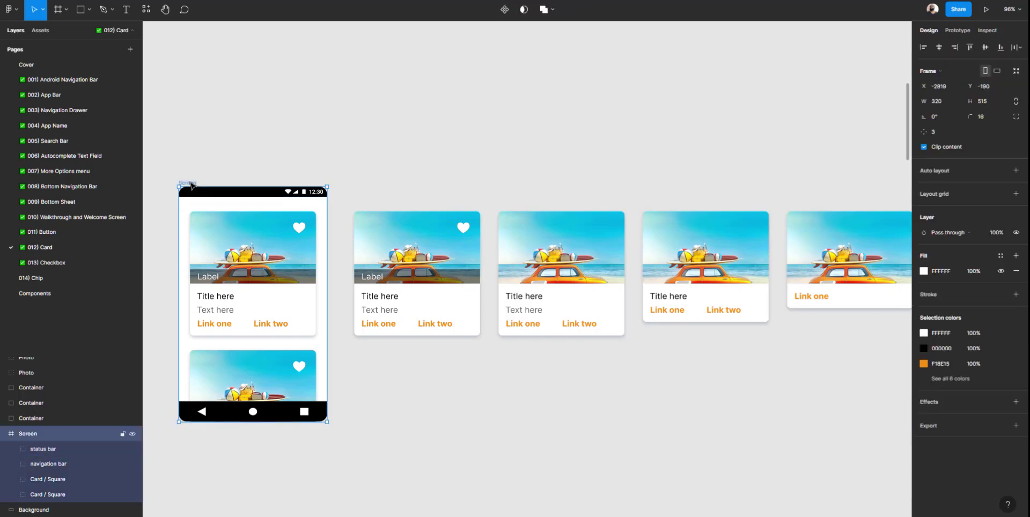
Paste the Screen frame on the 013) Checkbox page and place it to the right of the assembled title, checkboxes and button
{"action": "left_click", "coordinate": [52, 263]}
{"action": "left_click", "coordinate": [607, 202]}
{"action": "scroll", "coordinate": [609, 204], "scroll_direction": "right", "scroll_amount": 5}
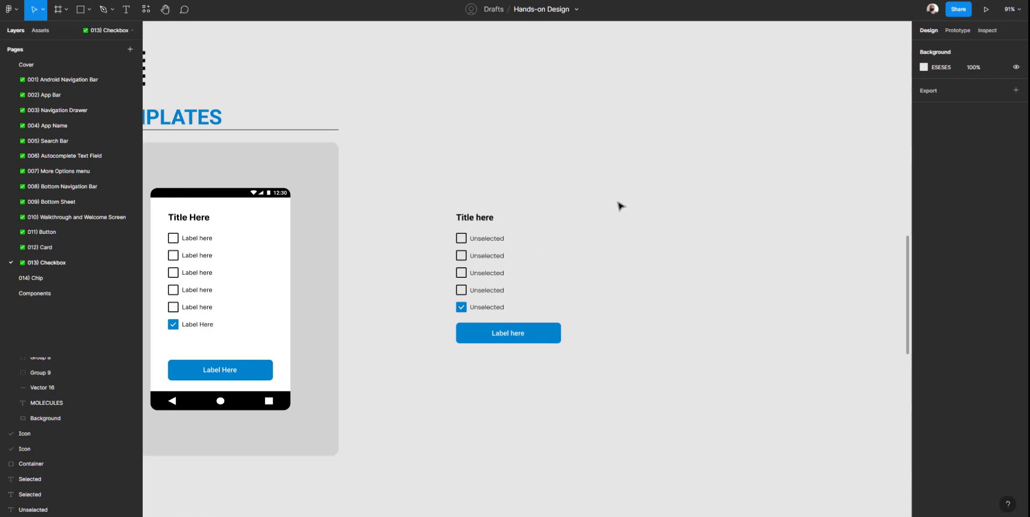
{"action": "key", "text": "ctrl+v"}
{"action": "left_click_drag", "start_coordinate": [508, 241], "coordinate": [666, 241]}
{"action": "left_click", "coordinate": [556, 138]}
Delete both cards from the pasted phone screen, keeping only its status bar and navigation bar
{"action": "left_click", "coordinate": [645, 200]}
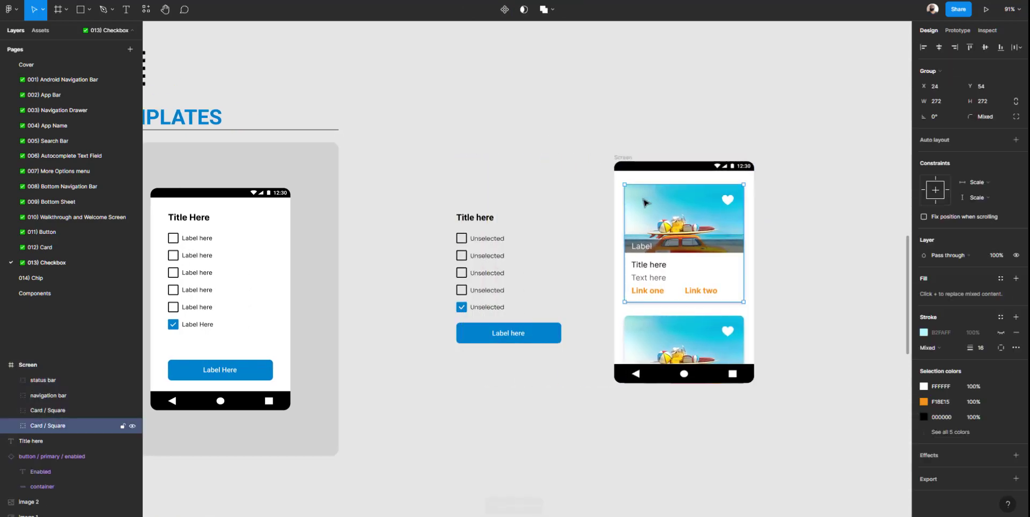
{"action": "key", "text": "Delete"}
{"action": "left_click", "coordinate": [651, 318]}
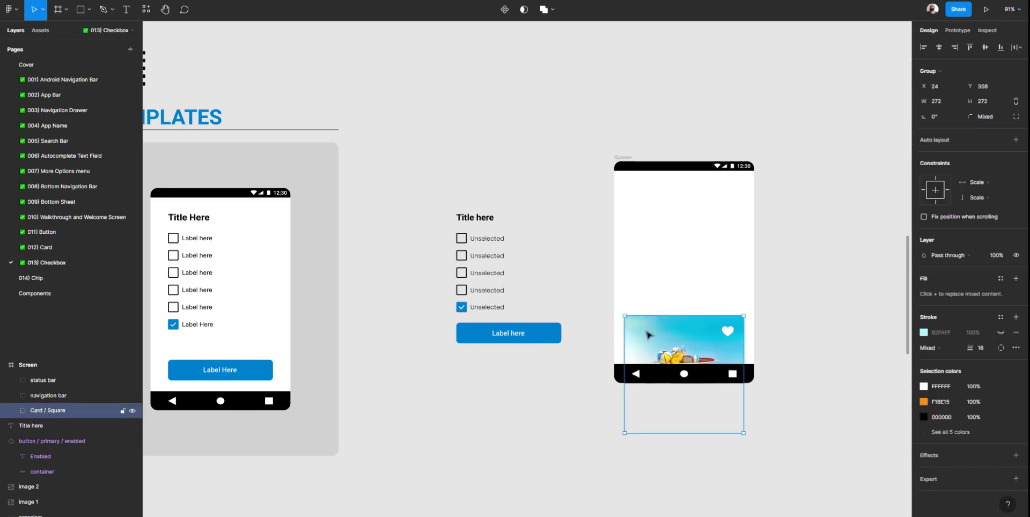
{"action": "key", "text": "Delete"}
Move the title, checkbox stack and button into the emptied phone screen and check their distances to its edges
{"action": "left_click_drag", "start_coordinate": [413, 178], "coordinate": [592, 377]}
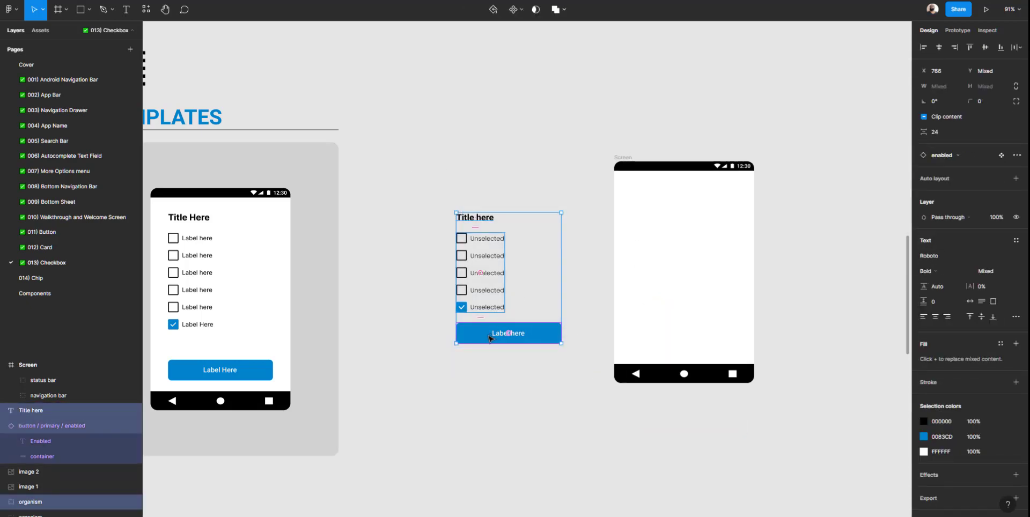
{"action": "left_click_drag", "start_coordinate": [489, 337], "coordinate": [671, 325]}
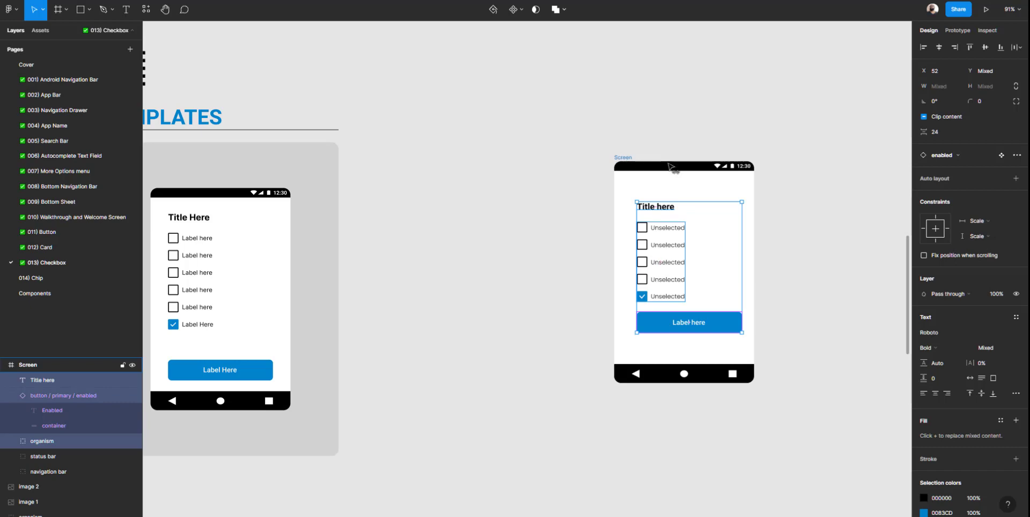
{"action": "left_click", "coordinate": [623, 157]}
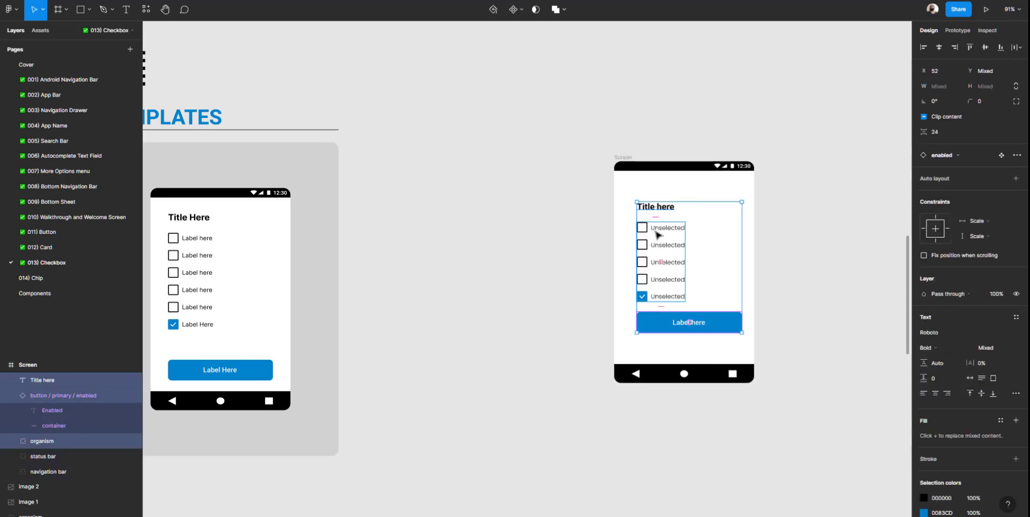
{"action": "right_click", "coordinate": [656, 232]}
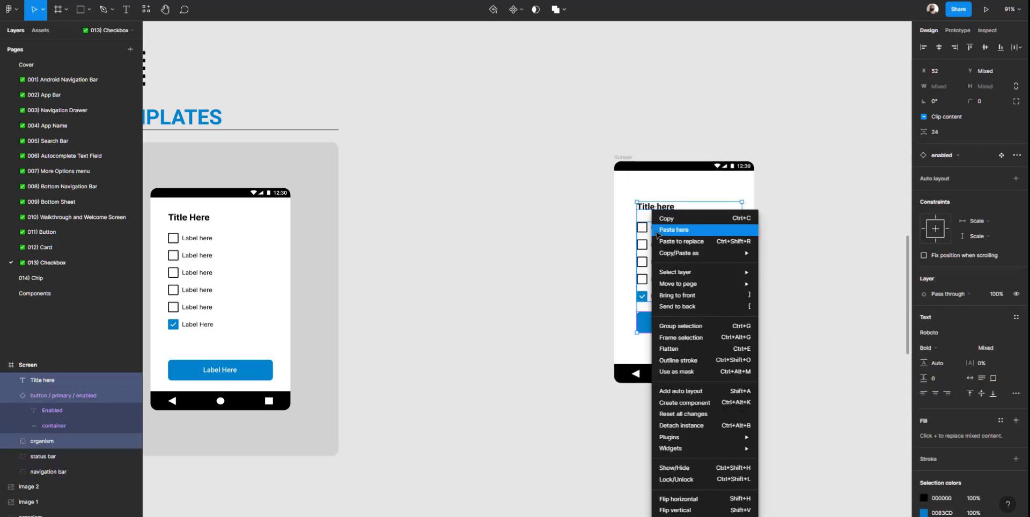
{"action": "mouse_move", "coordinate": [666, 254]}
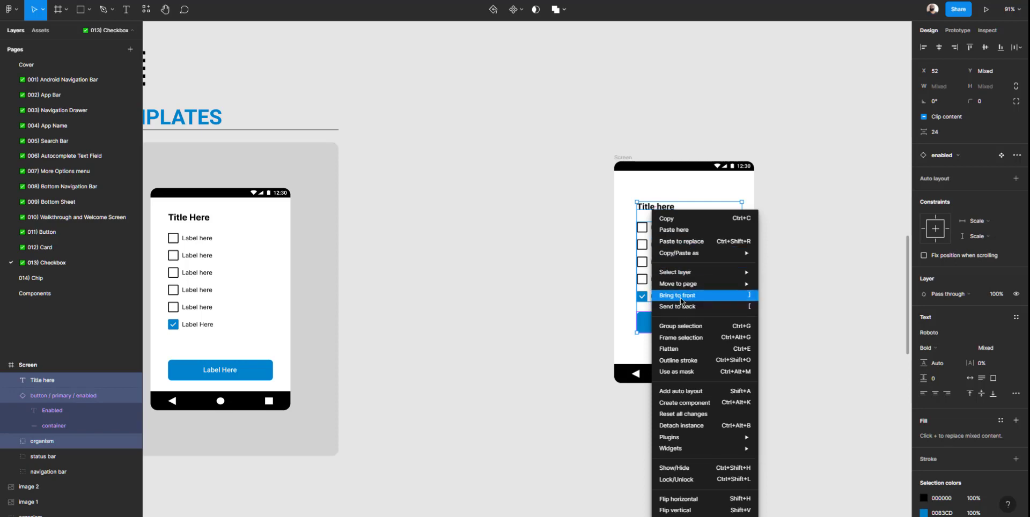
{"action": "left_click", "coordinate": [559, 283]}
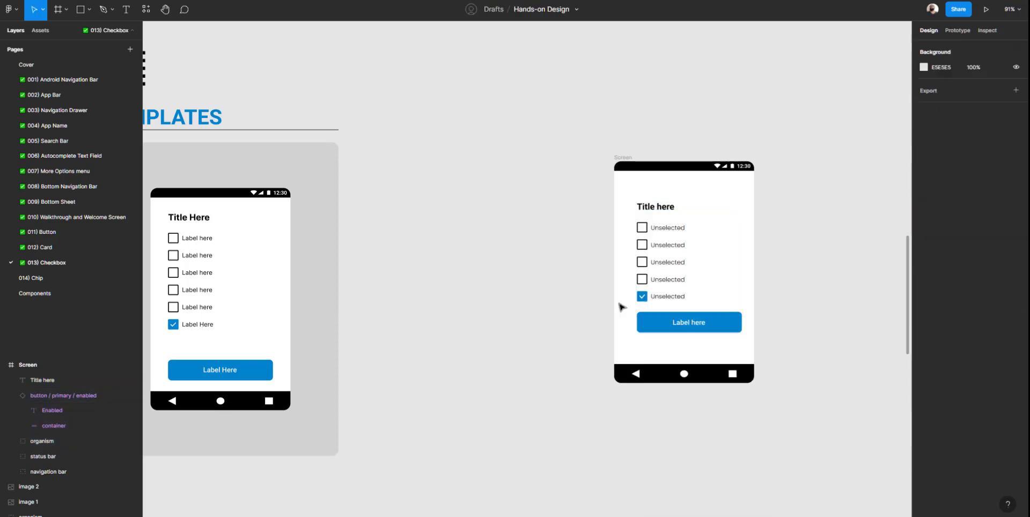
{"action": "left_click", "coordinate": [661, 322]}
{"action": "left_click", "coordinate": [665, 299], "text": "shift"}
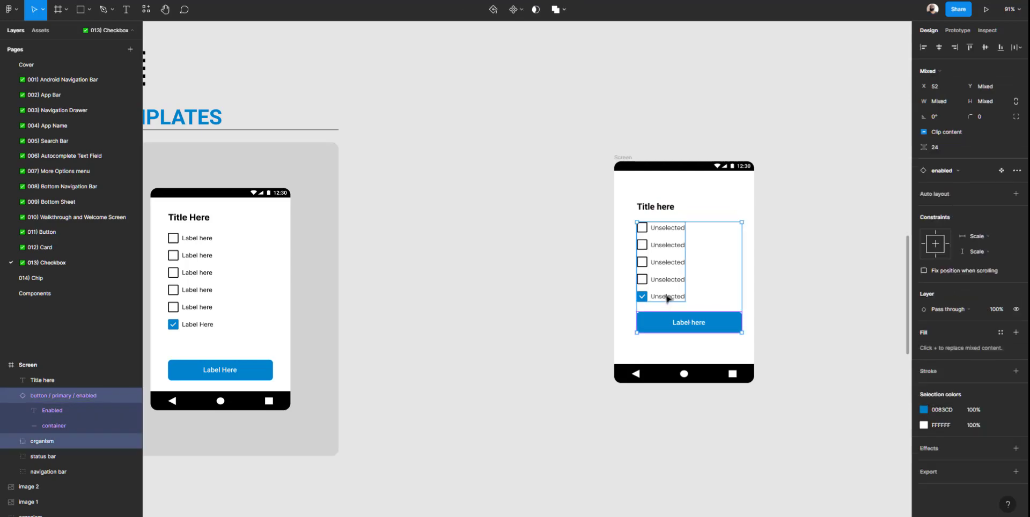
{"action": "left_click", "coordinate": [662, 209], "text": "shift"}
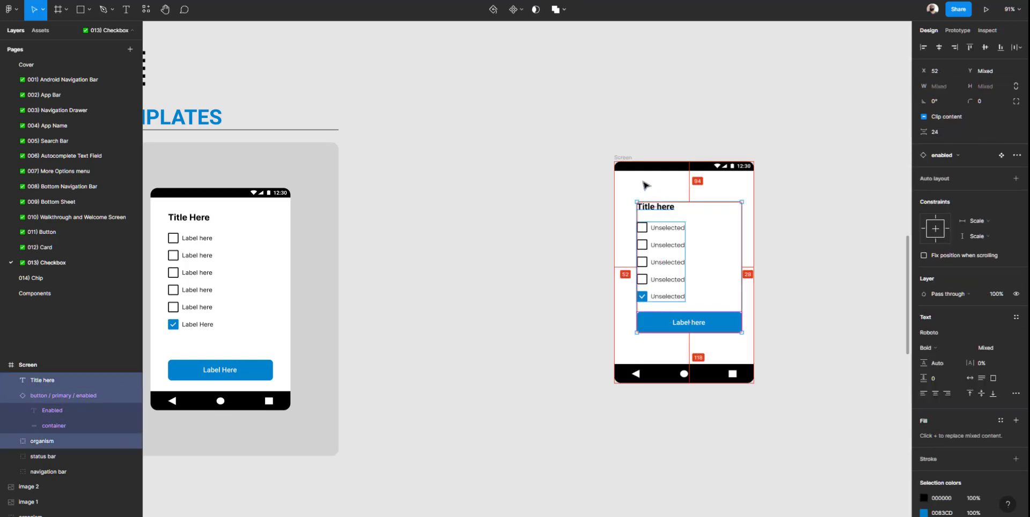
Move the whole phone screen next to the reference template, level with the reference phone
{"action": "left_click_drag", "start_coordinate": [576, 125], "coordinate": [814, 440]}
{"action": "left_click_drag", "start_coordinate": [767, 324], "coordinate": [513, 350]}
{"action": "scroll", "coordinate": [499, 349], "scroll_direction": "left", "scroll_amount": 5}
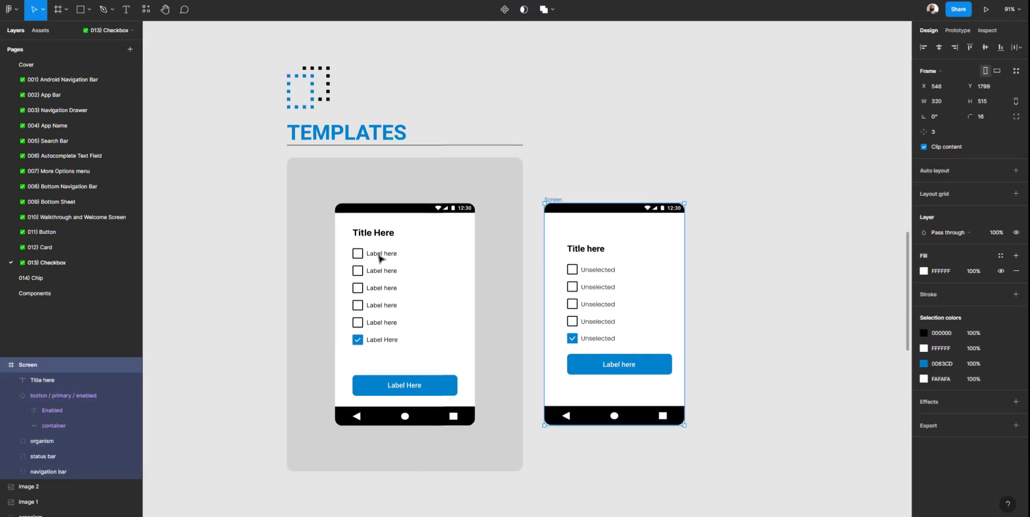
Match the reference's top spacing by raising the title, checkbox stack and button together to 56 px below the phone screen's top edge
{"action": "left_click", "coordinate": [373, 236]}
{"action": "left_click", "coordinate": [374, 237]}
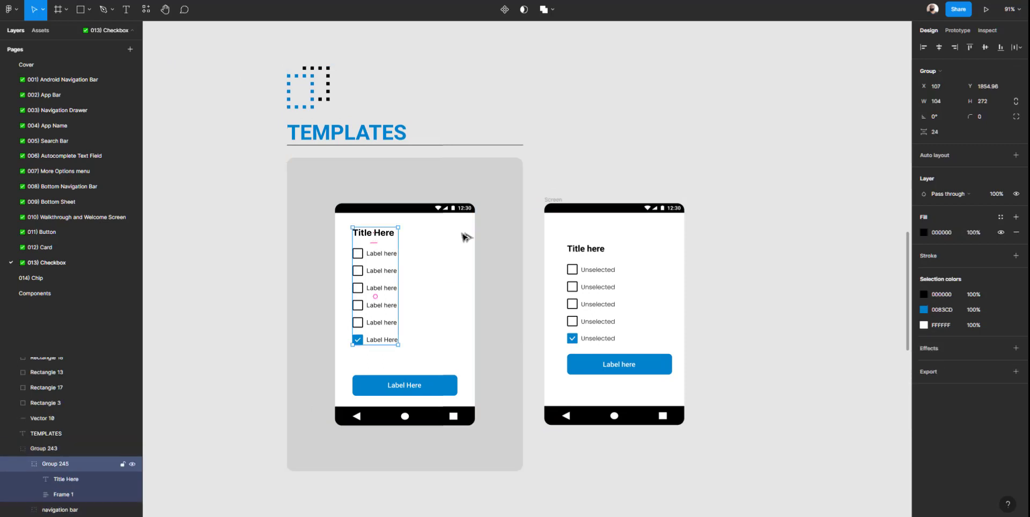
{"action": "key", "text": "alt"}
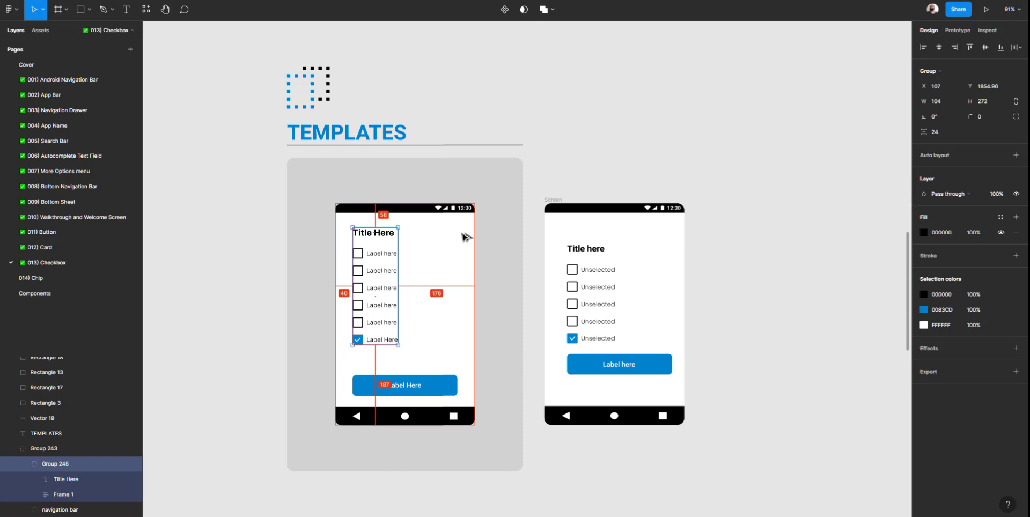
{"action": "left_click", "coordinate": [579, 275]}
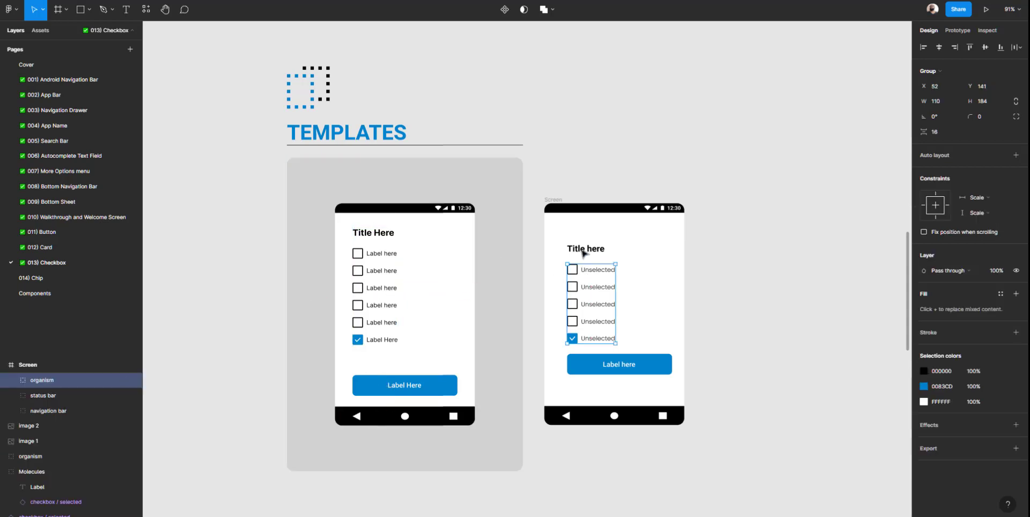
{"action": "left_click", "coordinate": [583, 249], "text": "shift"}
{"action": "left_click", "coordinate": [607, 365], "text": "shift"}
{"action": "key", "text": "alt"}
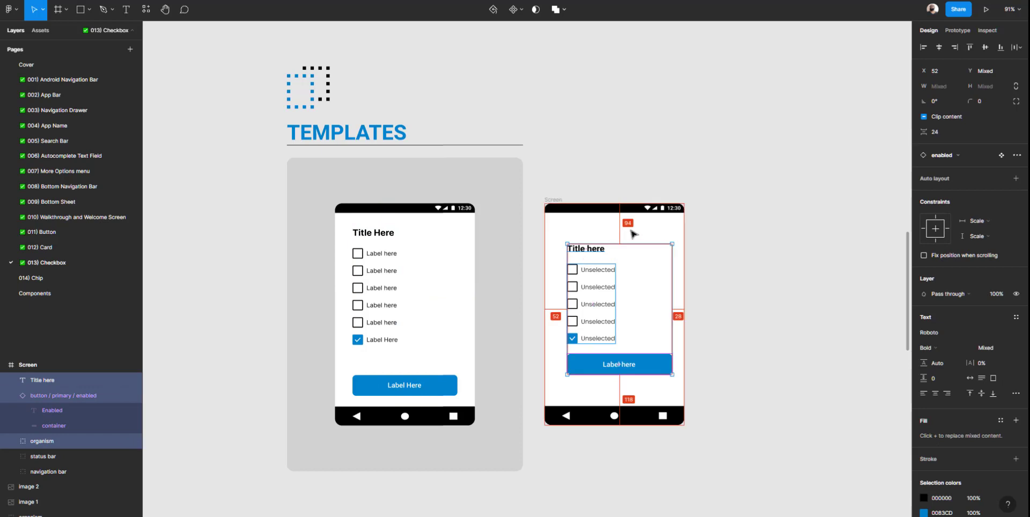
{"action": "key", "text": "shift+Up"}
{"action": "key", "text": "shift+Up"}
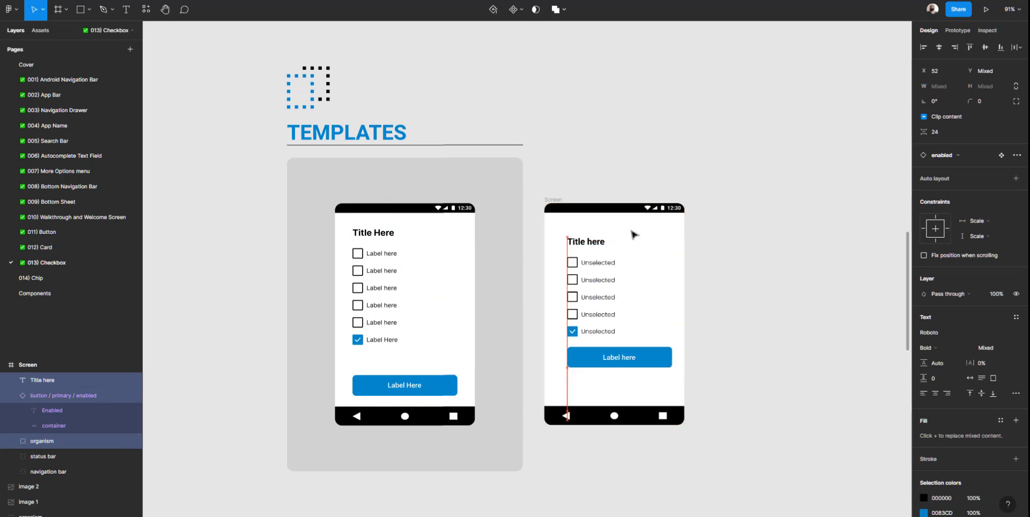
{"action": "key", "text": "alt"}
{"action": "key", "text": "shift+Up"}
{"action": "key", "text": "shift+Up"}
{"action": "key", "text": "alt"}
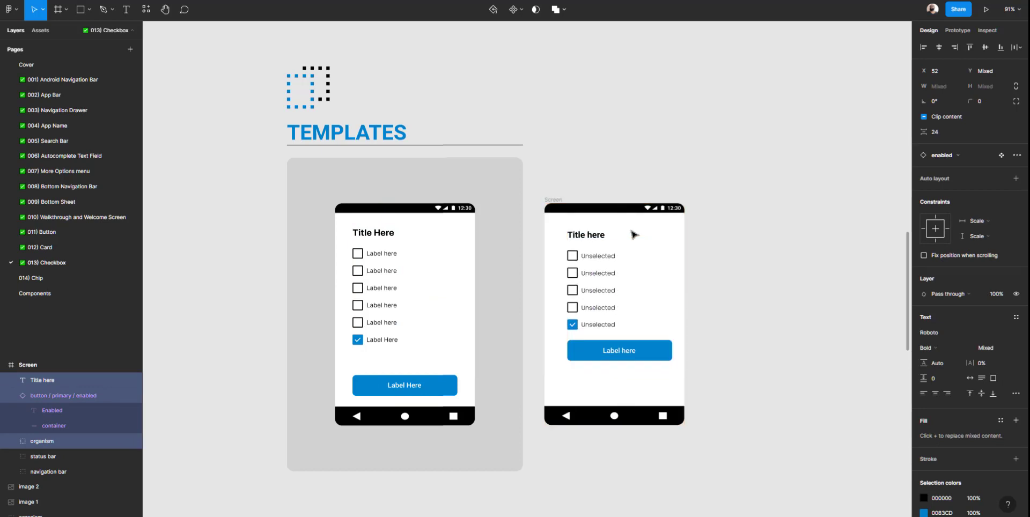
{"action": "key", "text": "shift+Up"}
{"action": "key", "text": "alt"}
{"action": "key", "text": "alt"}
{"action": "key", "text": "Down"}
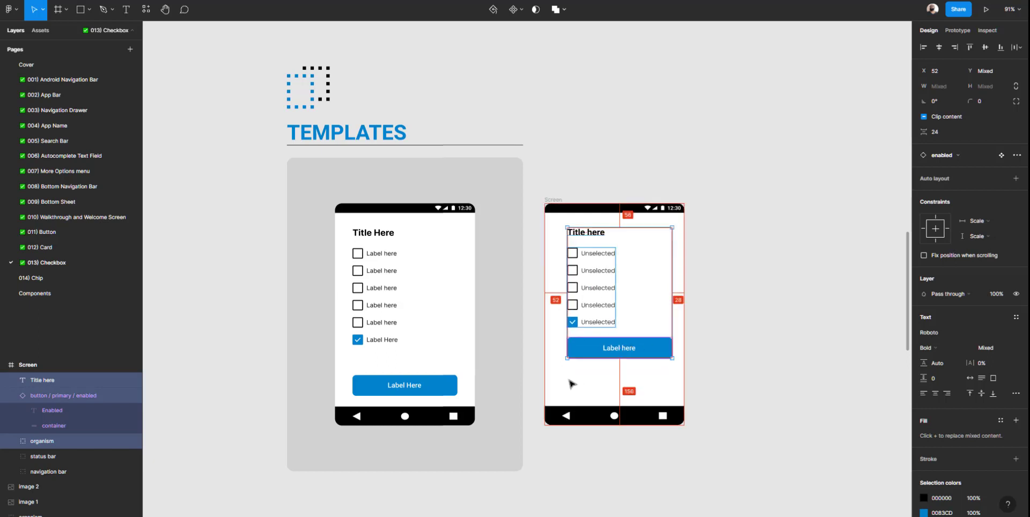
Shift the title, checkbox stack and button together to X 40 so they sit centred in the phone screen
{"action": "key", "text": "shift+Left"}
{"action": "key", "text": "Left"}
{"action": "key", "text": "Left"}
{"action": "key", "text": "Left"}
{"action": "key", "text": "Left"}
{"action": "key", "text": "Left"}
{"action": "key", "text": "Left"}
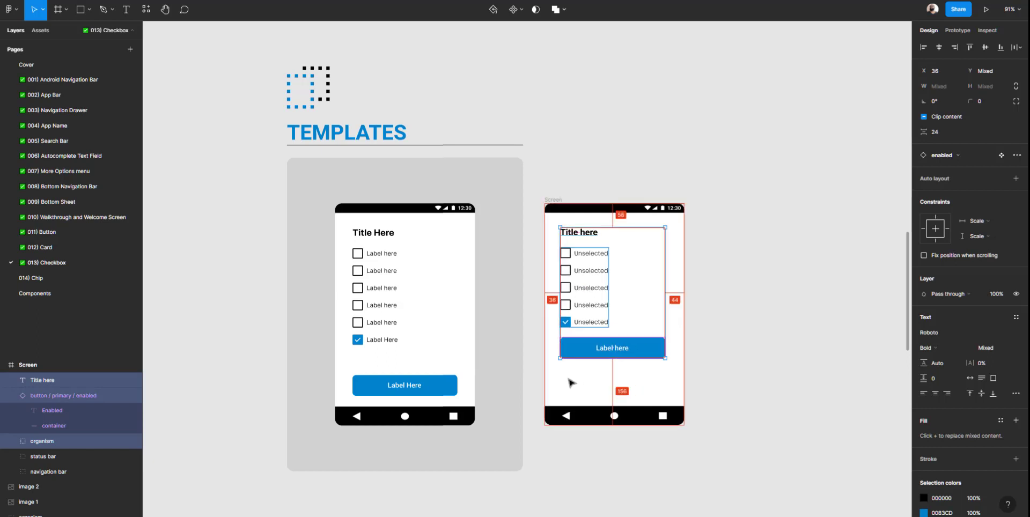
{"action": "key", "text": "Right"}
{"action": "key", "text": "Right"}
{"action": "key", "text": "Right"}
{"action": "key", "text": "Right"}
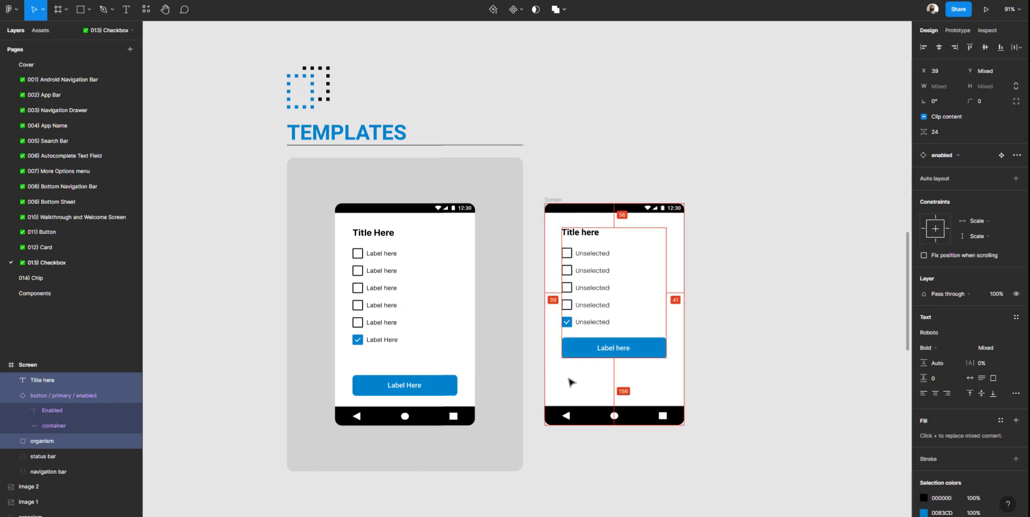
{"action": "left_click", "coordinate": [772, 321]}
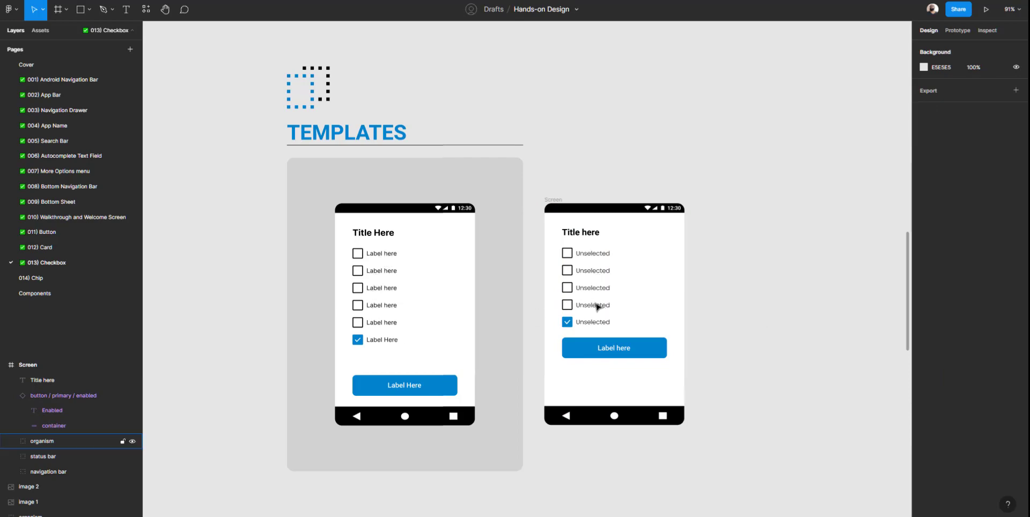
Move the checked row and the button down together in the new phone screen to make room for another checkbox row
{"action": "double_click", "coordinate": [589, 325]}
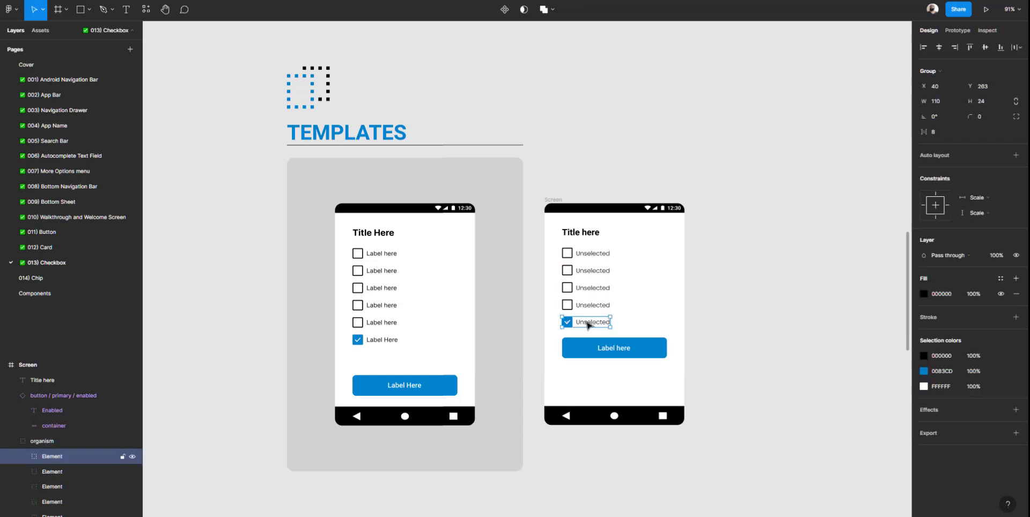
{"action": "left_click", "coordinate": [586, 348], "text": "shift"}
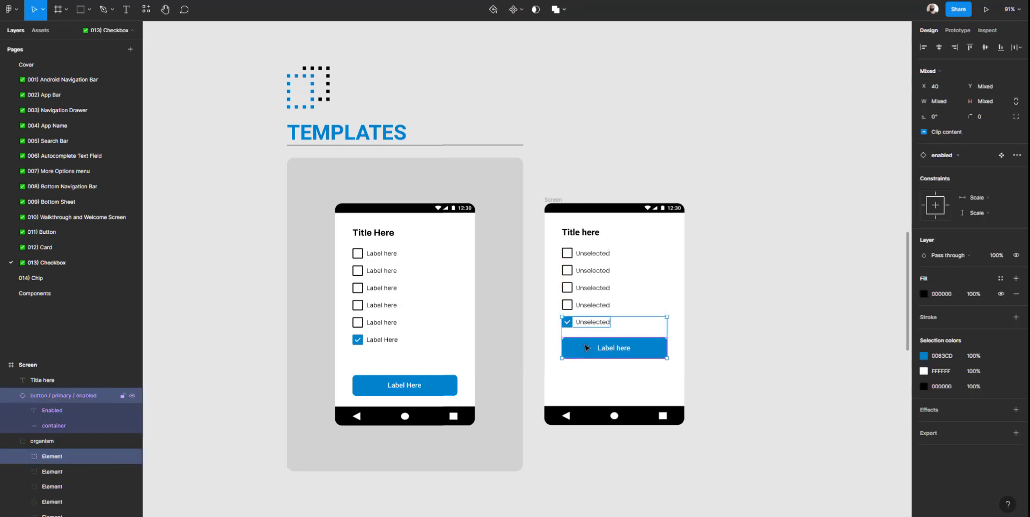
{"action": "left_click_drag", "start_coordinate": [587, 348], "coordinate": [586, 368]}
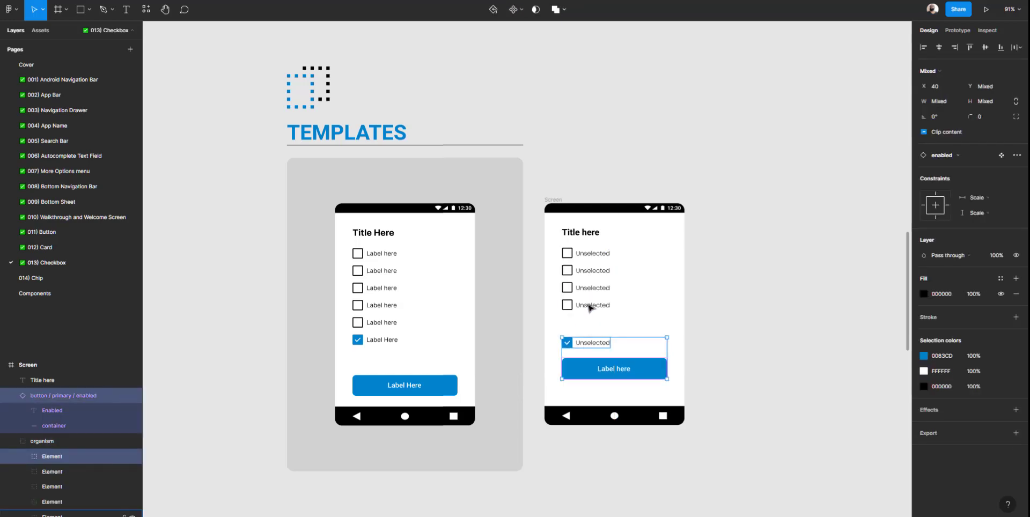
Duplicate the fourth unchecked row and place the copy 16 px below it at Y 263
{"action": "left_click", "coordinate": [590, 308]}
{"action": "key", "text": "ctrl+d"}
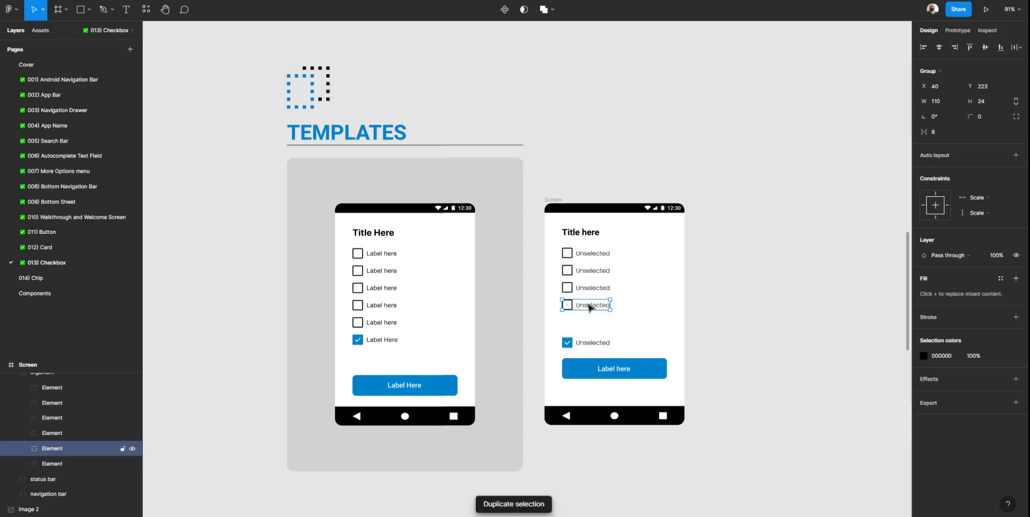
{"action": "key", "text": "shift+Down"}
{"action": "key", "text": "shift+Down"}
{"action": "key", "text": "shift+Down"}
{"action": "key", "text": "shift+Down"}
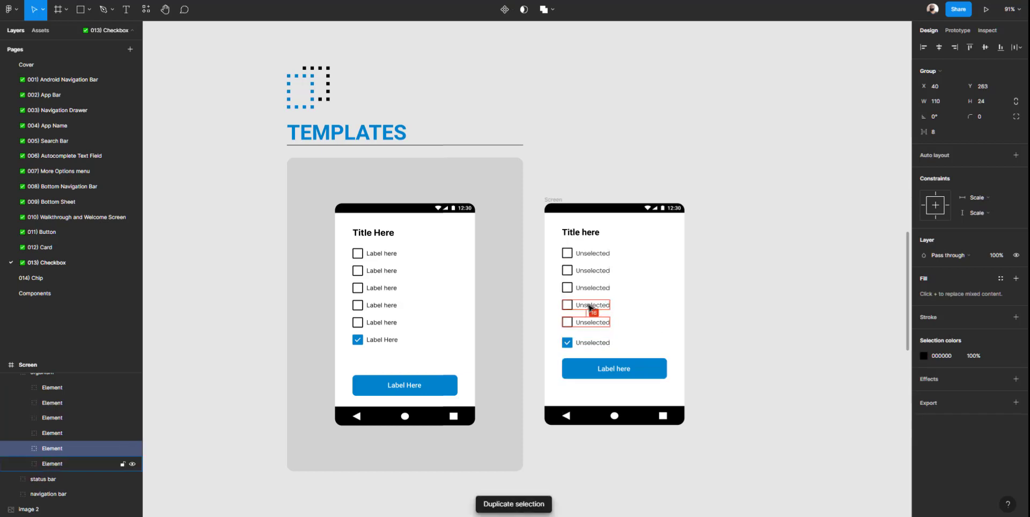
Move the checked row up beneath the duplicated row and the button to Y 351, 24 px below the checkbox stack
{"action": "left_click", "coordinate": [588, 341]}
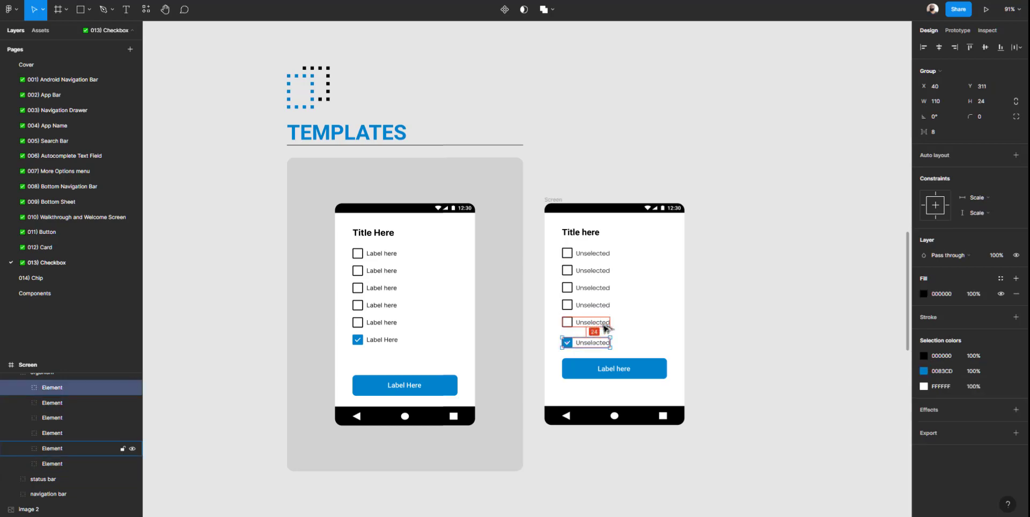
{"action": "left_click", "coordinate": [599, 367]}
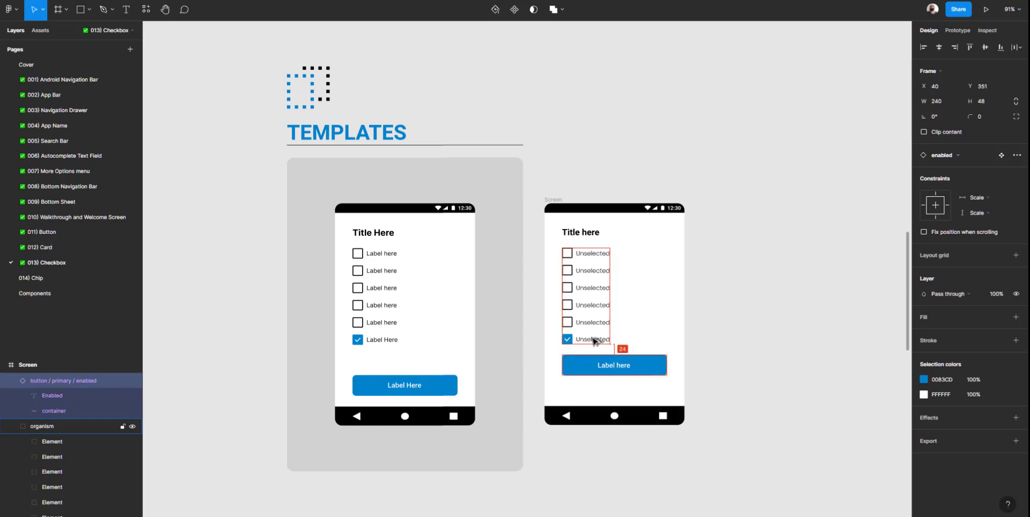
{"action": "left_click", "coordinate": [770, 307]}
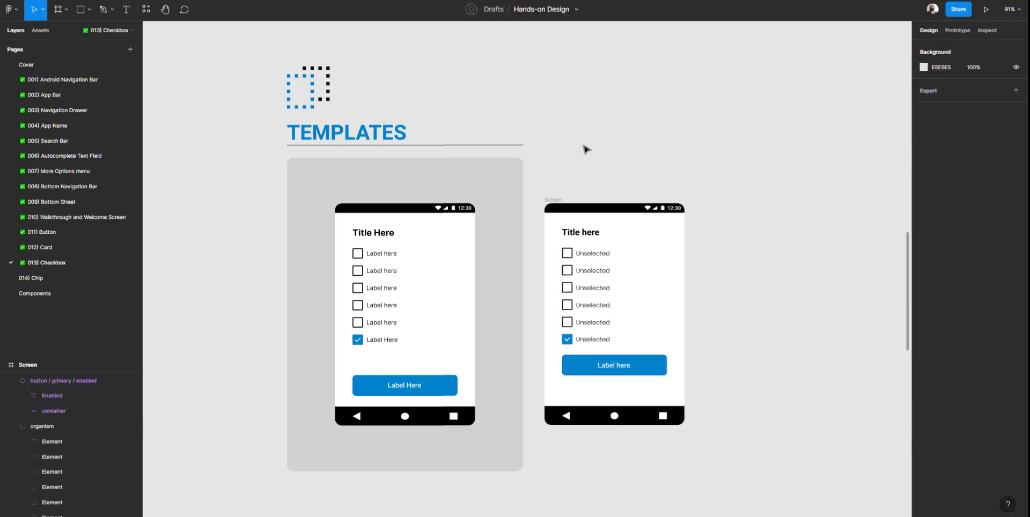
Move the blue button in the new template screen down to Y 391, closer to the navigation bar like the reference
{"action": "double_click", "coordinate": [380, 385]}
{"action": "double_click", "coordinate": [380, 385]}
{"action": "double_click", "coordinate": [380, 385]}
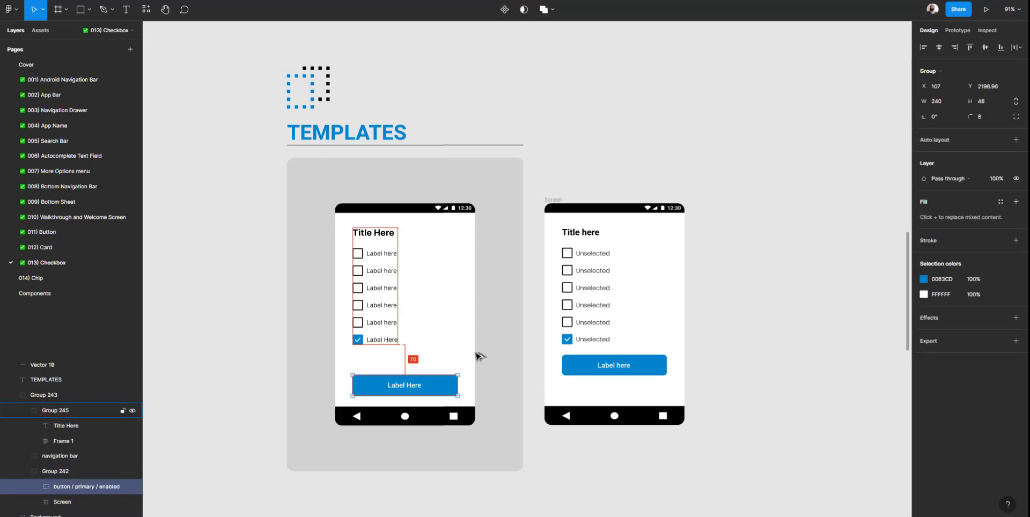
{"action": "left_click", "coordinate": [596, 370]}
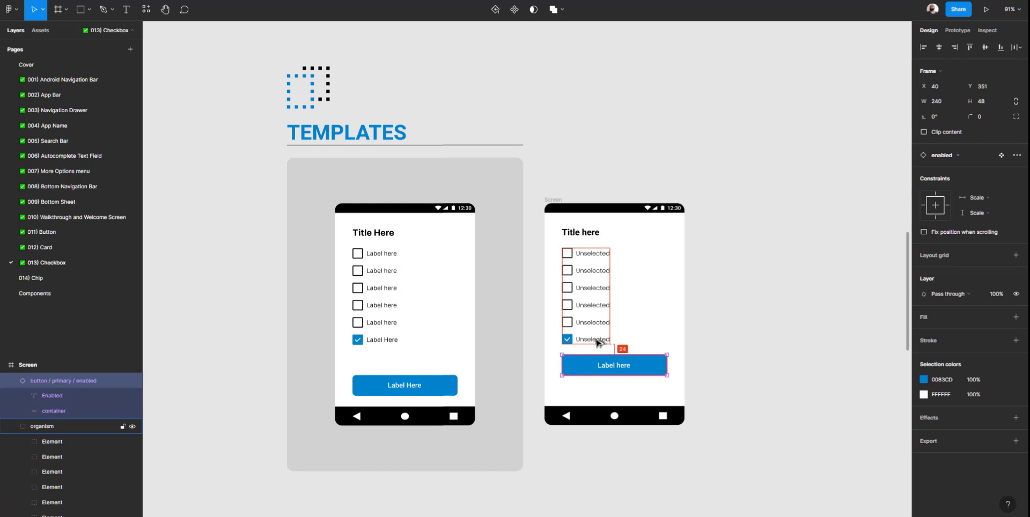
{"action": "key", "text": "shift+Down"}
{"action": "key", "text": "shift+Down"}
{"action": "key", "text": "shift+Down"}
{"action": "key", "text": "shift+Down"}
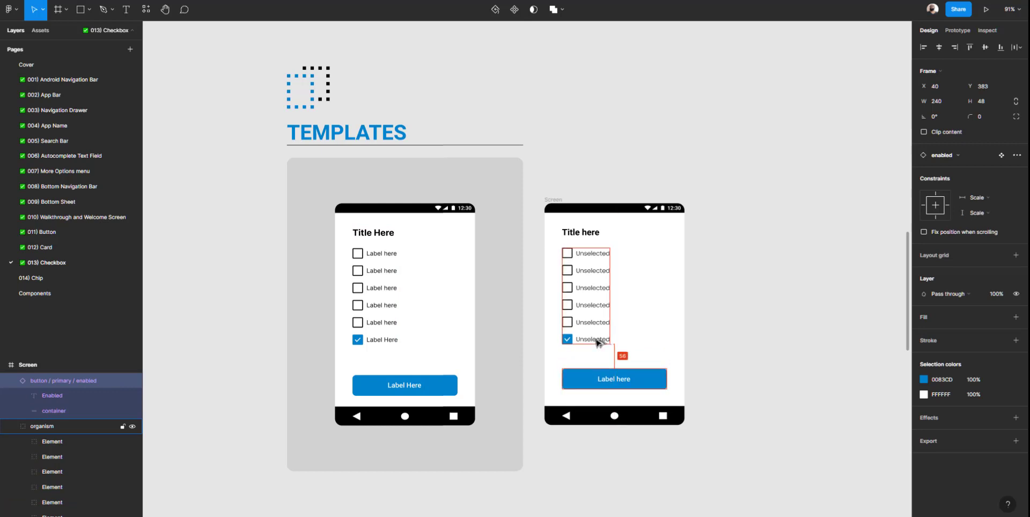
{"action": "key", "text": "shift+Down"}
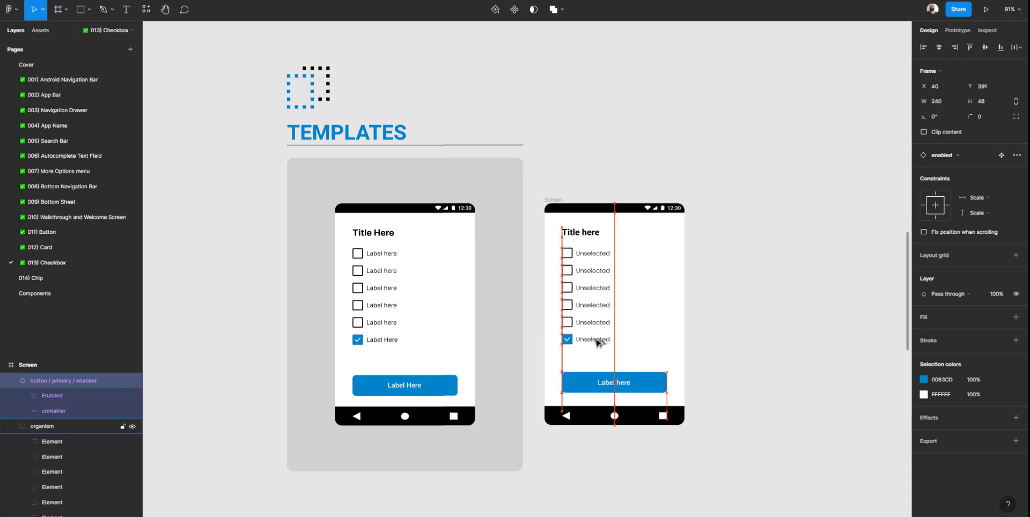
{"action": "key", "text": "shift+Up"}
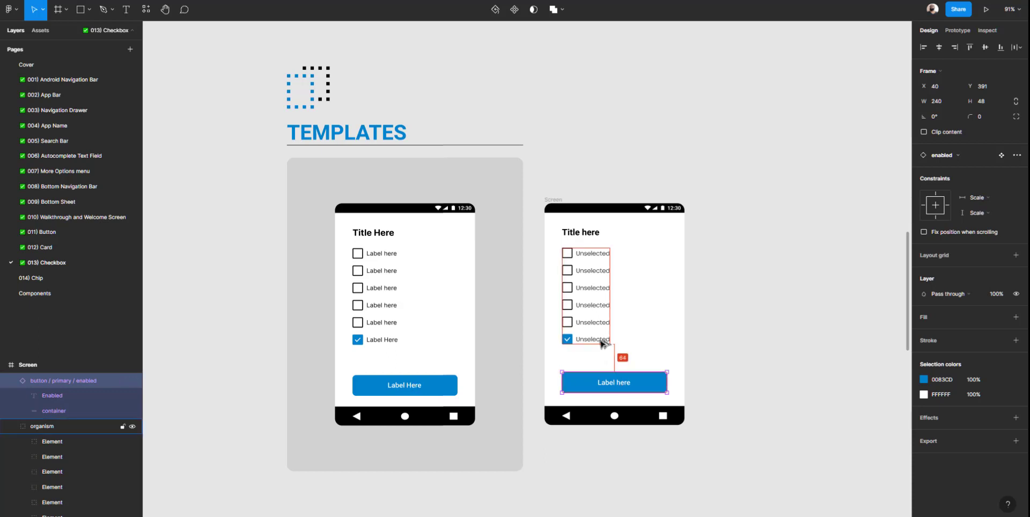
{"action": "left_click", "coordinate": [731, 318]}
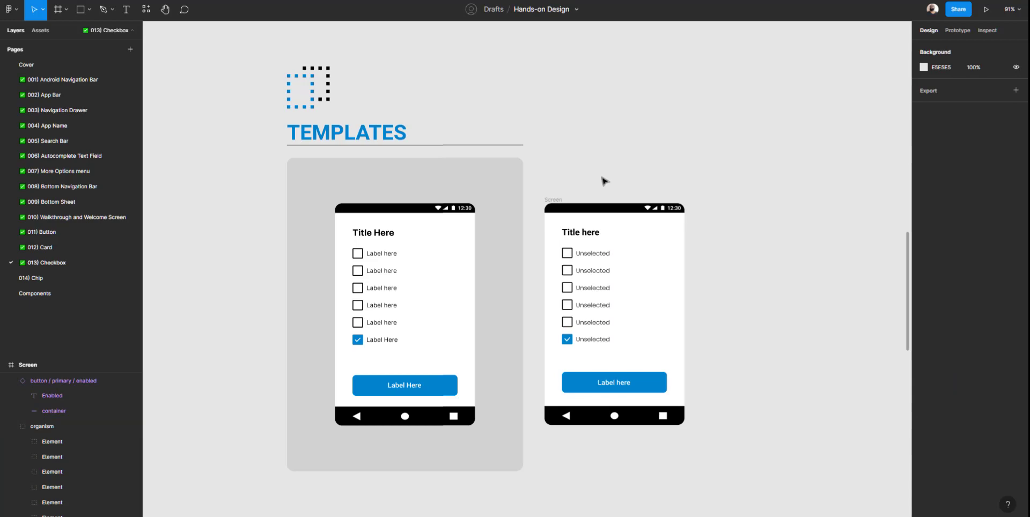
Duplicate the finished template screen and place the copy beside the Pages reference at X 546, Y 2814
{"action": "left_click", "coordinate": [559, 202]}
{"action": "scroll", "coordinate": [559, 202], "scroll_direction": "down", "scroll_amount": 3}
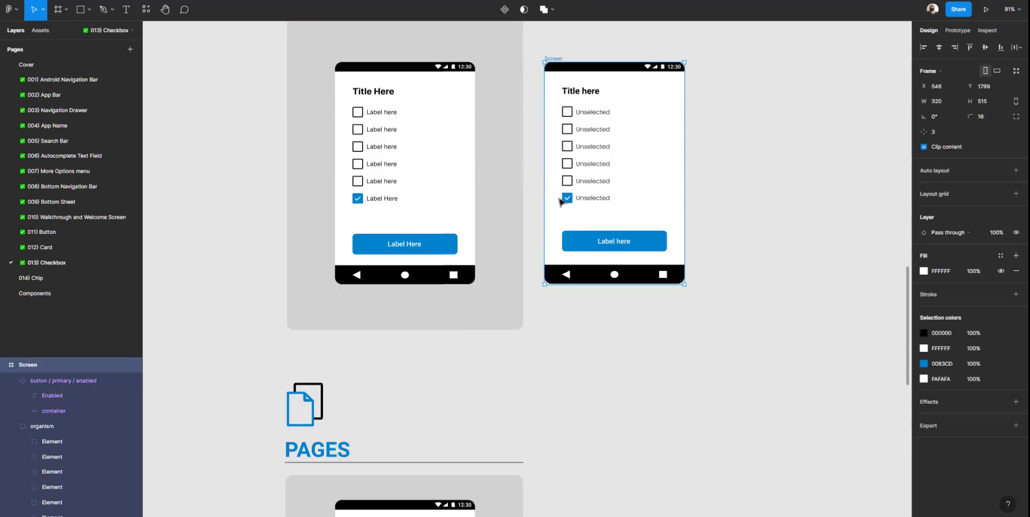
{"action": "scroll", "coordinate": [560, 201], "scroll_direction": "down", "scroll_amount": 3}
{"action": "scroll", "coordinate": [559, 168], "scroll_direction": "up", "scroll_amount": 2}
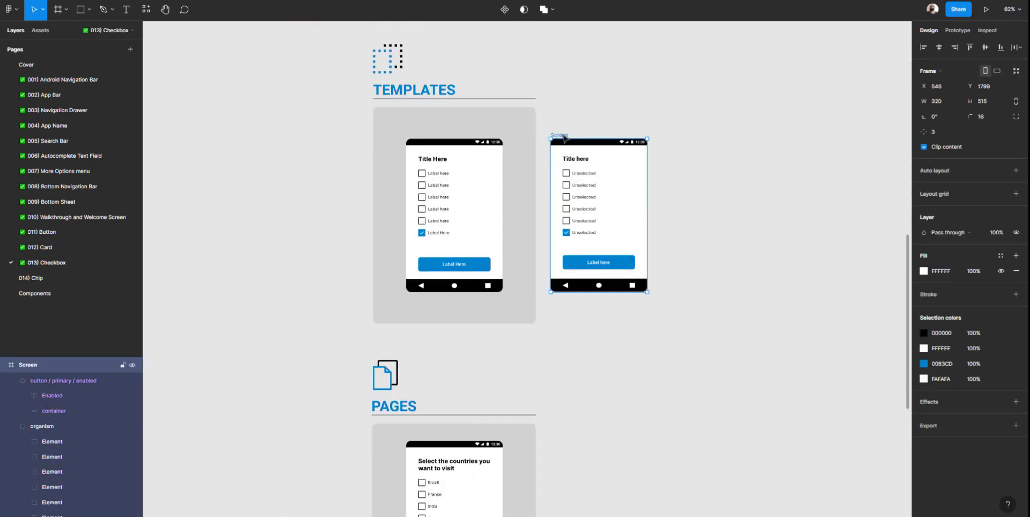
{"action": "scroll", "coordinate": [564, 139], "scroll_direction": "down", "scroll_amount": 3}
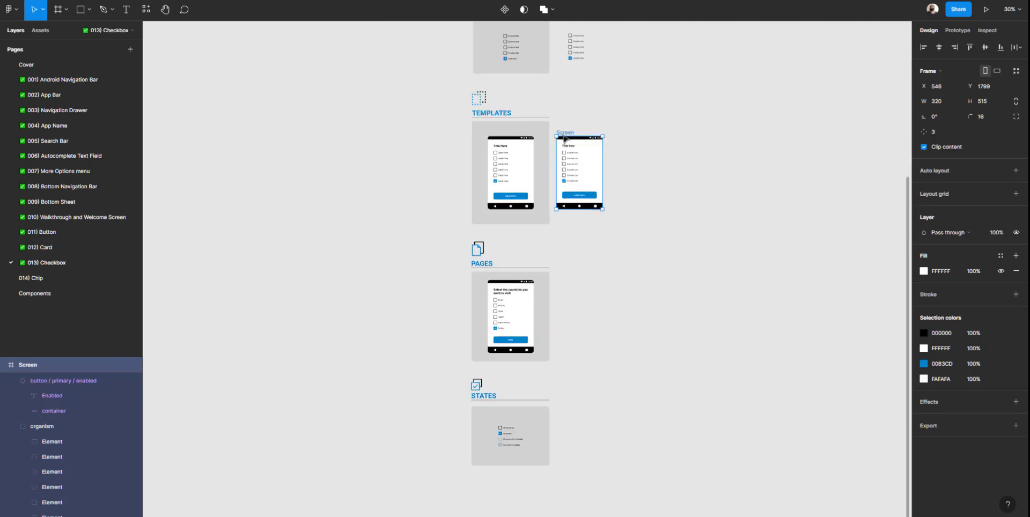
{"action": "scroll", "coordinate": [564, 138], "scroll_direction": "up", "scroll_amount": 3}
{"action": "left_click_drag", "start_coordinate": [564, 138], "coordinate": [566, 458]}
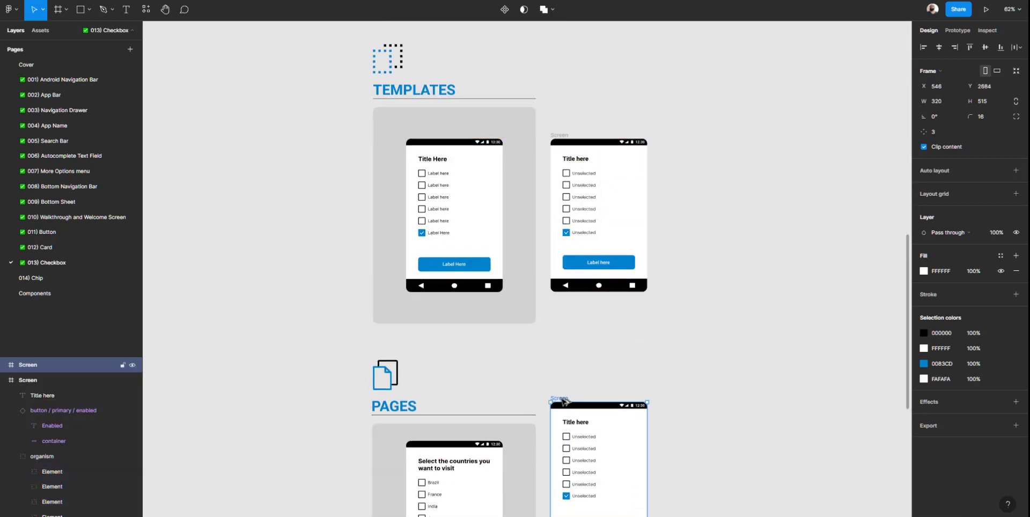
{"action": "scroll", "coordinate": [566, 458], "scroll_direction": "down", "scroll_amount": 3}
{"action": "left_click_drag", "start_coordinate": [565, 278], "coordinate": [567, 299]}
{"action": "scroll", "coordinate": [564, 296], "scroll_direction": "up", "scroll_amount": 5}
{"action": "scroll", "coordinate": [556, 267], "scroll_direction": "down", "scroll_amount": 3}
{"action": "left_click_drag", "start_coordinate": [556, 267], "coordinate": [568, 220]}
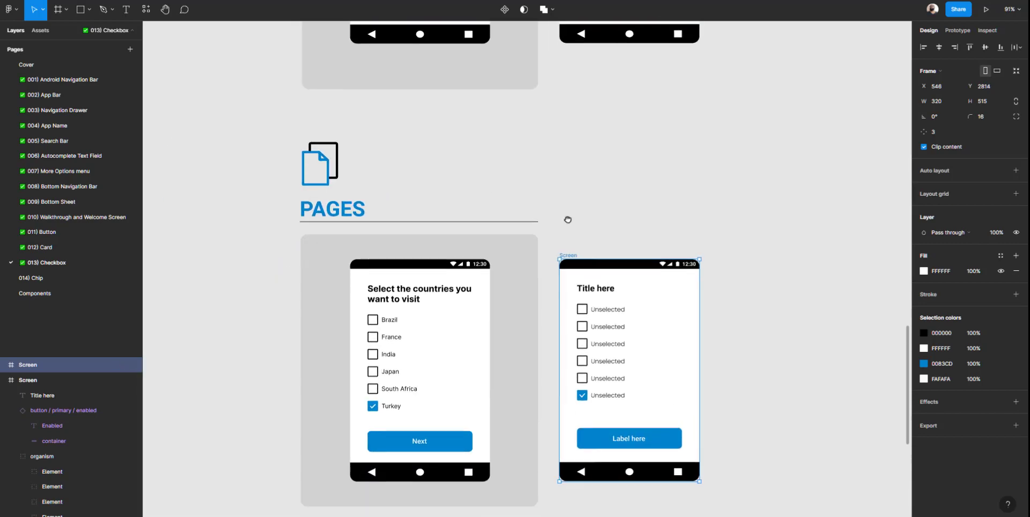
Change the copied screen's title to "Select the countries you want to visit"
{"action": "double_click", "coordinate": [592, 288]}
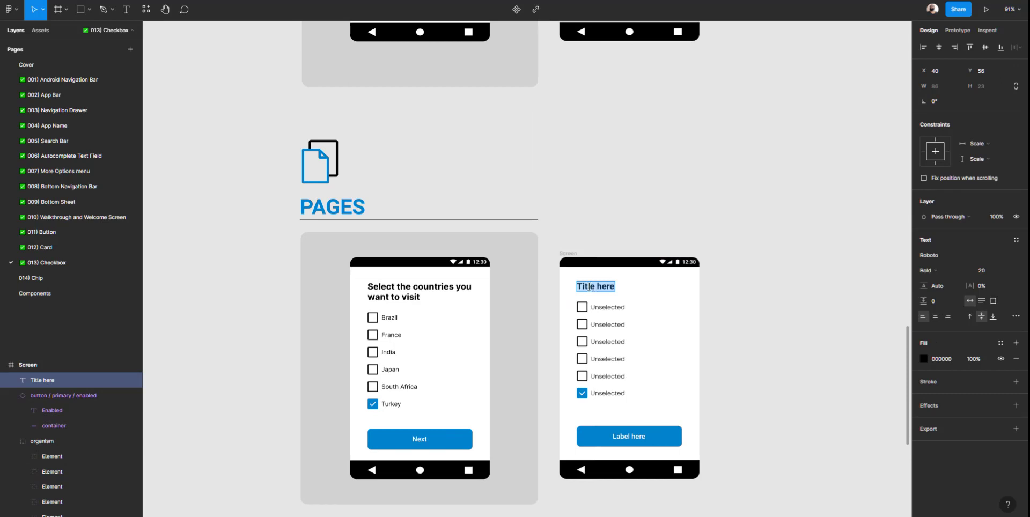
{"action": "type", "text": "Select"}
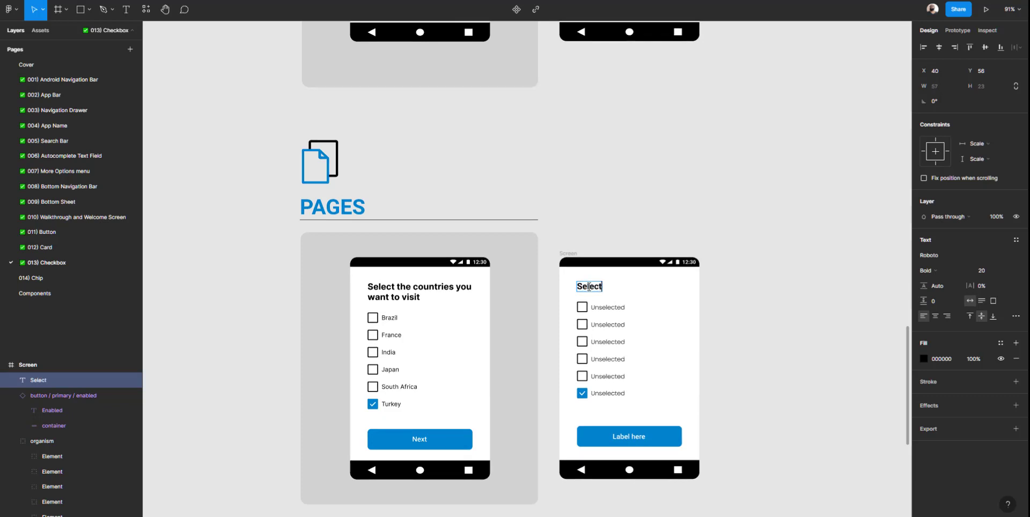
{"action": "type", "text": " the countr"}
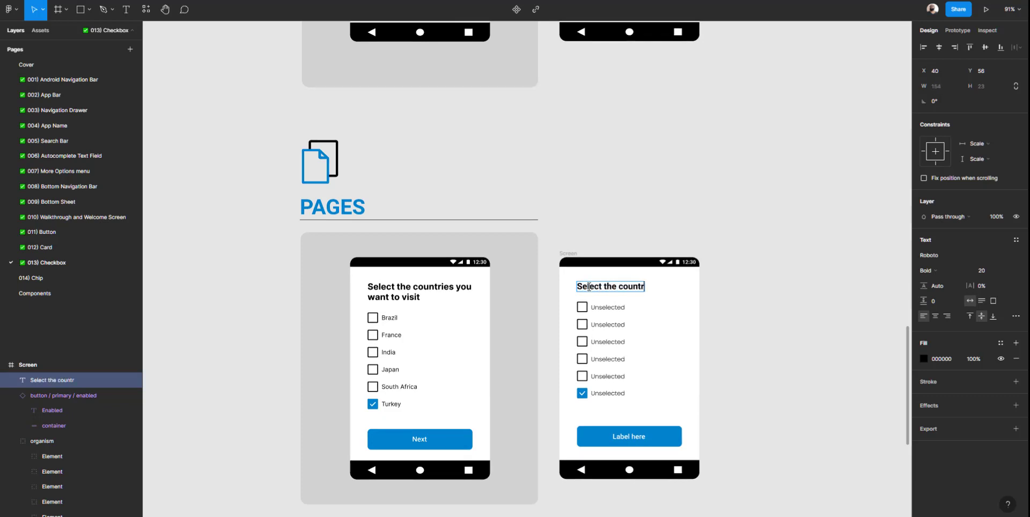
{"action": "type", "text": "ies you want to vis"}
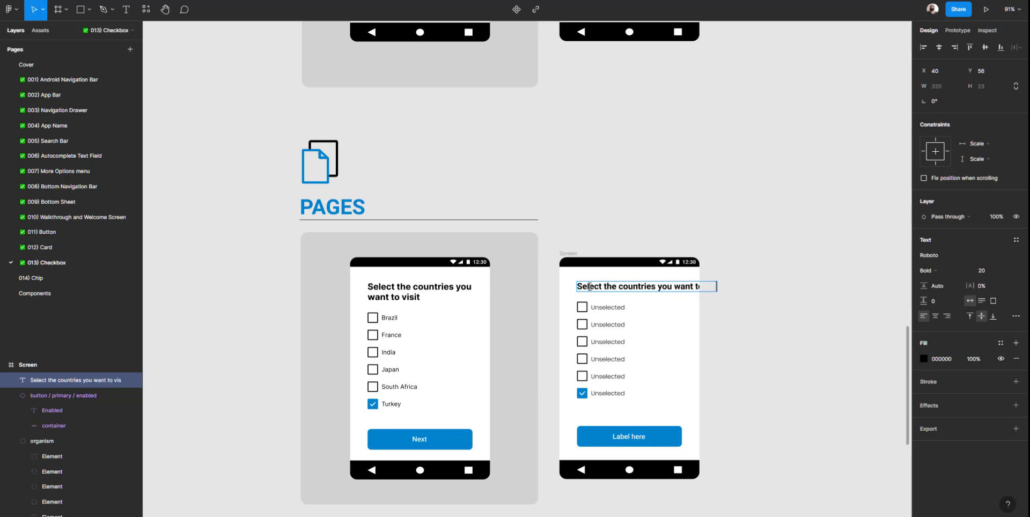
{"action": "key", "text": "Escape"}
{"action": "key", "text": "Escape"}
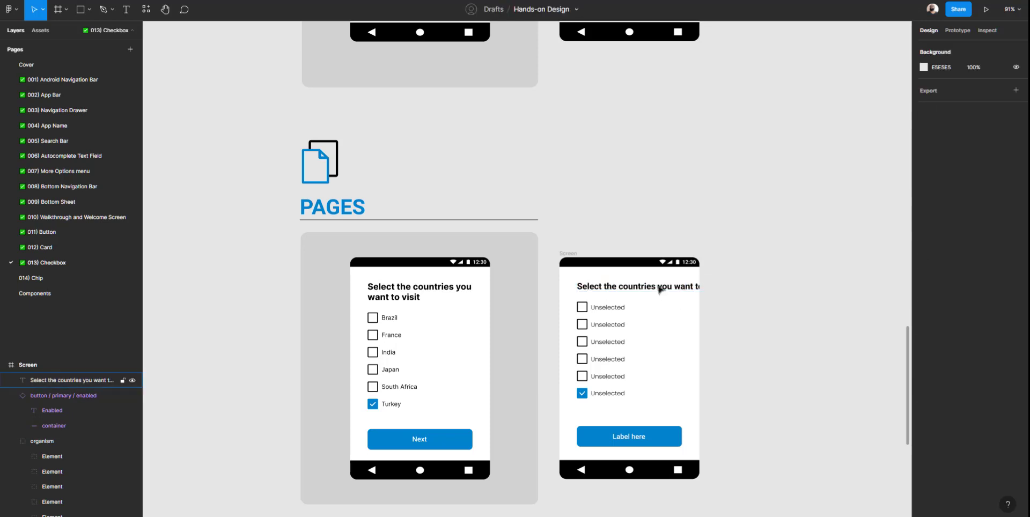
Narrow the title's text box to about 241 px wide so the title wraps onto two lines inside the screen
{"action": "left_click", "coordinate": [659, 287]}
{"action": "left_click_drag", "start_coordinate": [721, 288], "coordinate": [683, 285]}
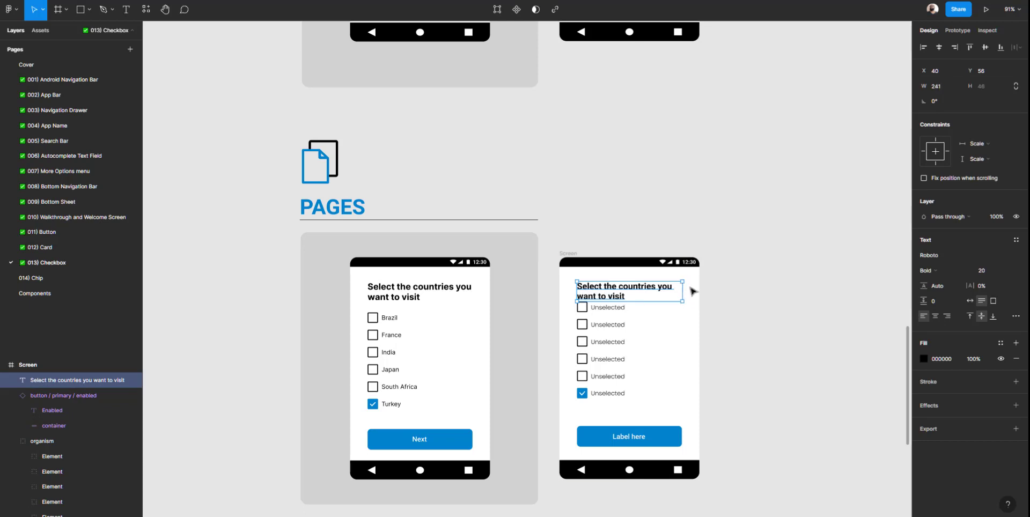
{"action": "key", "text": "alt"}
{"action": "left_click", "coordinate": [952, 88]}
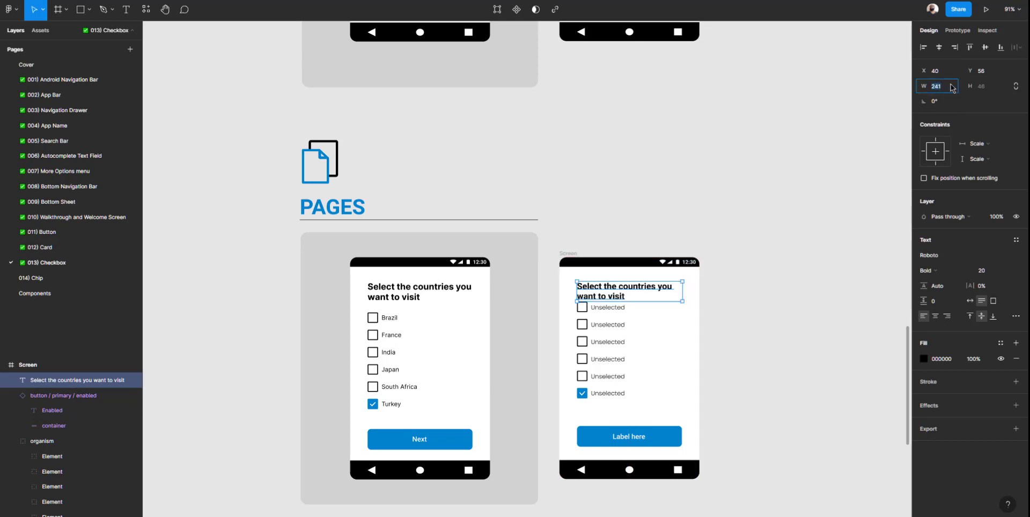
{"action": "left_click", "coordinate": [770, 188]}
Move the checkbox stack down to Y 118 beneath the two-line title and nudge the button up to Y 390
{"action": "left_click", "coordinate": [630, 288]}
{"action": "left_click", "coordinate": [601, 307]}
{"action": "key", "text": "alt"}
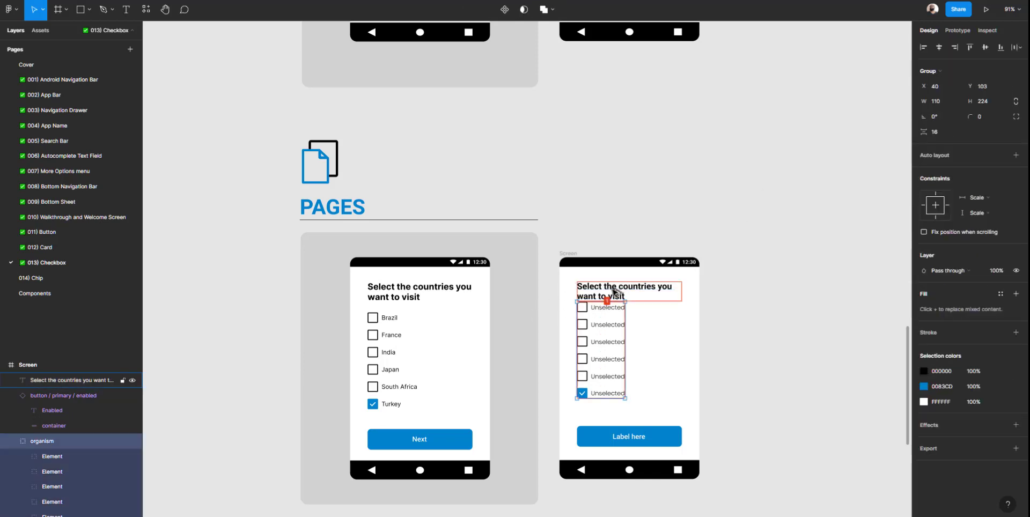
{"action": "key", "text": "Down"}
{"action": "key", "text": "Down"}
{"action": "key", "text": "Down"}
{"action": "key", "text": "Down"}
{"action": "key", "text": "Down"}
{"action": "key", "text": "Down"}
{"action": "key", "text": "Down"}
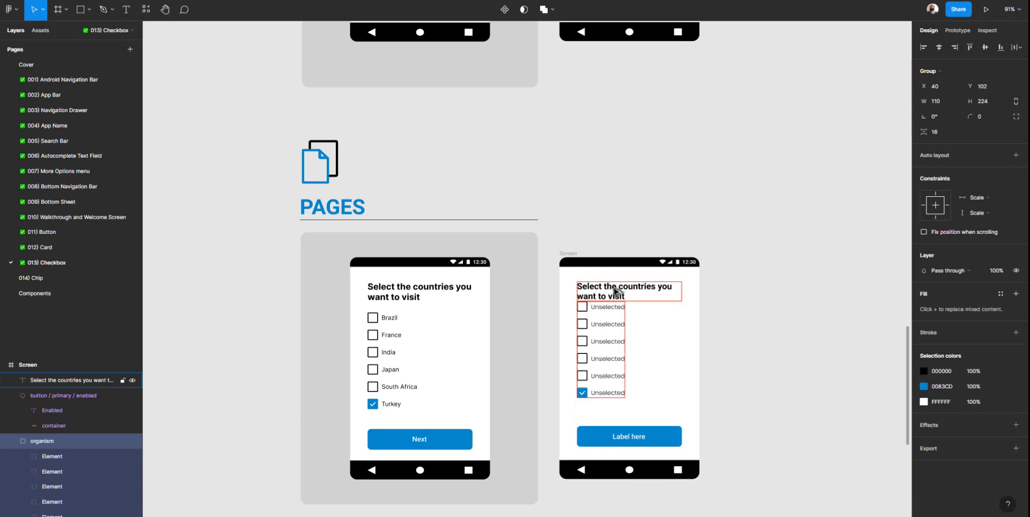
{"action": "key", "text": "Down"}
{"action": "key", "text": "Down"}
{"action": "key", "text": "Down"}
{"action": "key", "text": "Down"}
{"action": "key", "text": "Down"}
{"action": "key", "text": "Down"}
{"action": "key", "text": "Down"}
{"action": "key", "text": "Down"}
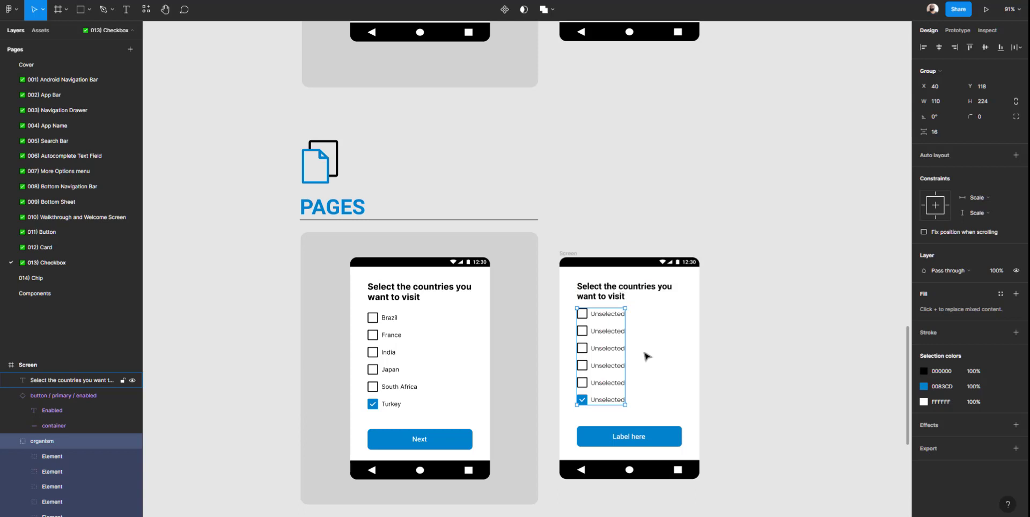
{"action": "left_click", "coordinate": [620, 437]}
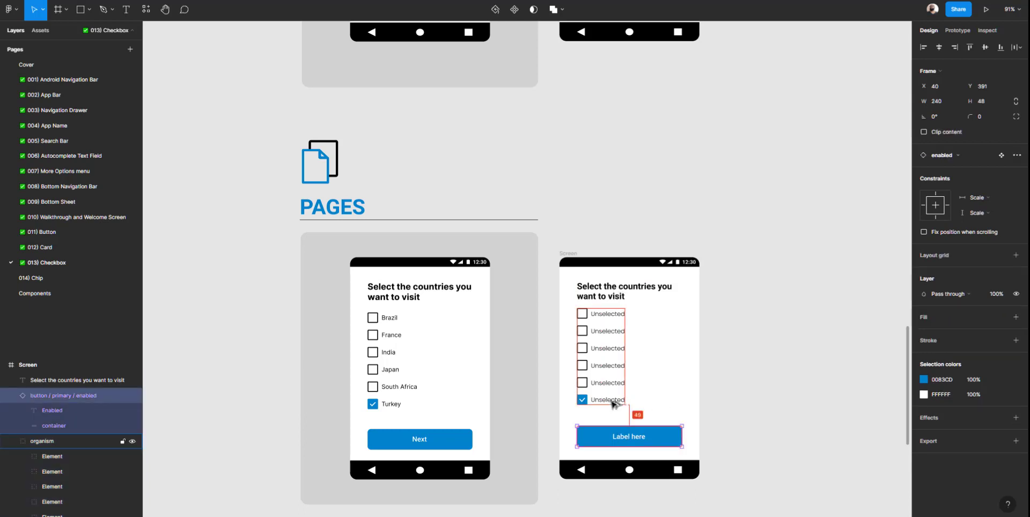
{"action": "key", "text": "Up"}
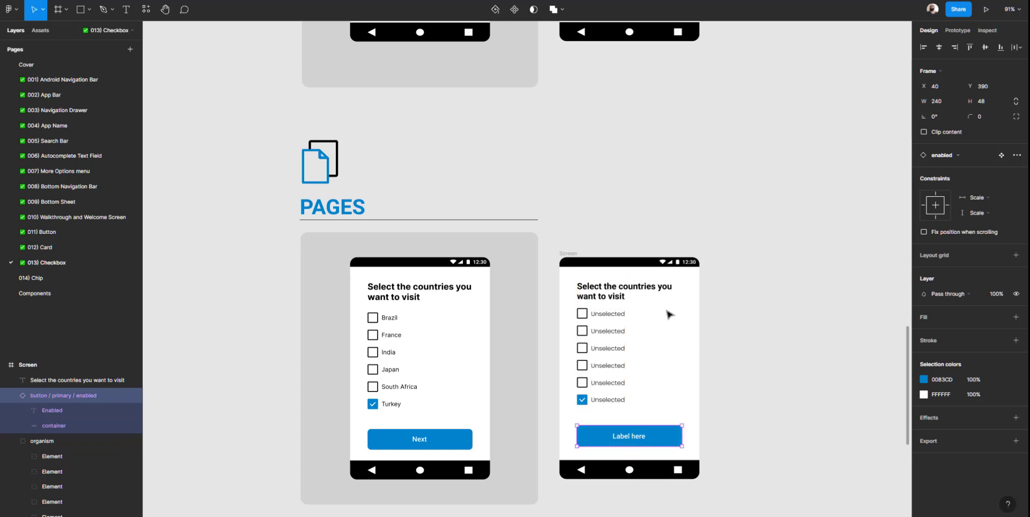
Relabel the first two checkbox rows of the Pages screen as Brazil and France
{"action": "double_click", "coordinate": [618, 317]}
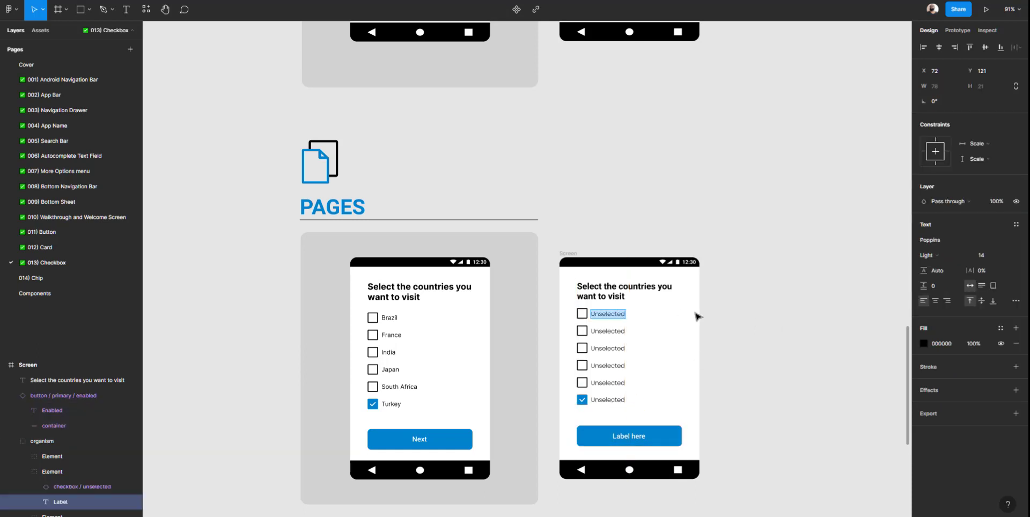
{"action": "type", "text": "Bro"}
{"action": "double_click", "coordinate": [606, 329]}
{"action": "type", "text": "France"}
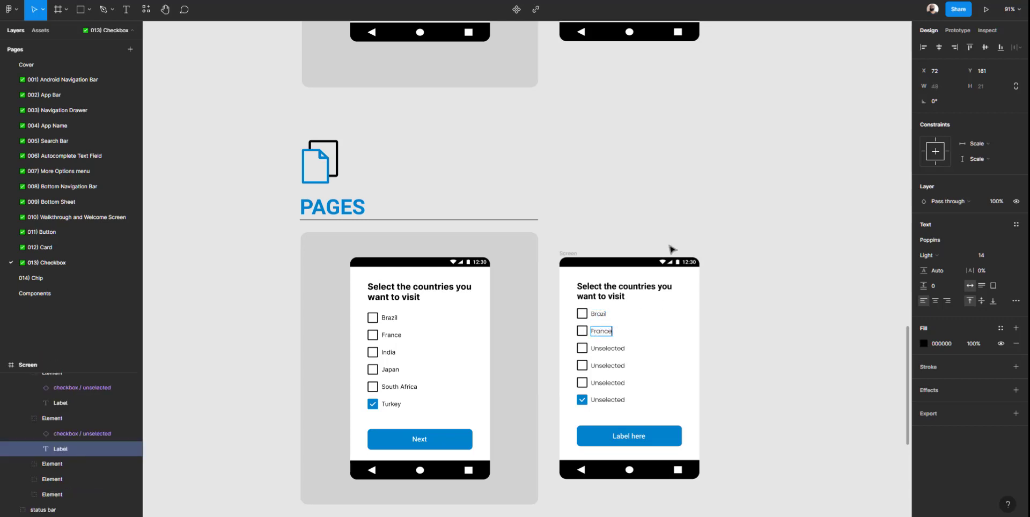
{"action": "key", "text": "Escape"}
Relabel the third and fourth checkbox rows as India and Japan
{"action": "left_click_drag", "start_coordinate": [571, 211], "coordinate": [527, 191]}
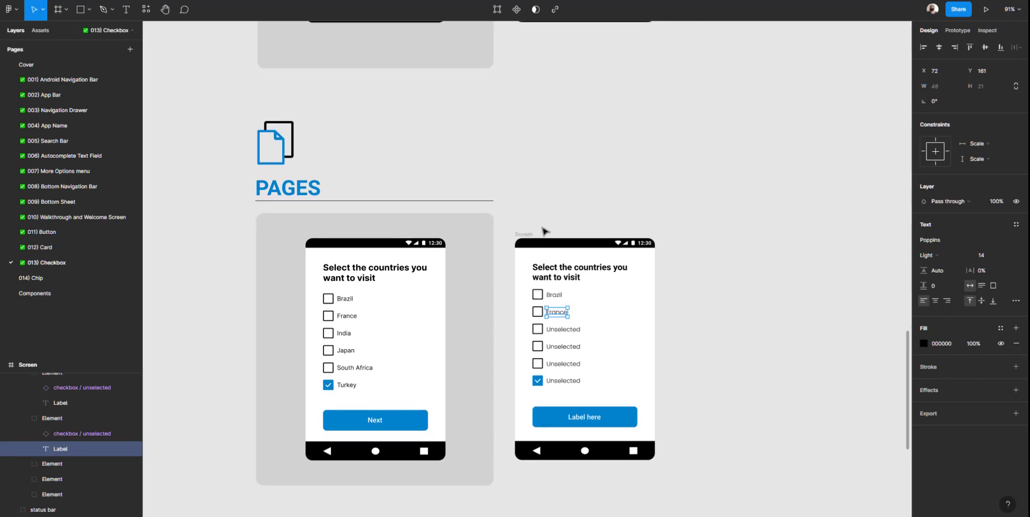
{"action": "key", "text": "ctrl+plus"}
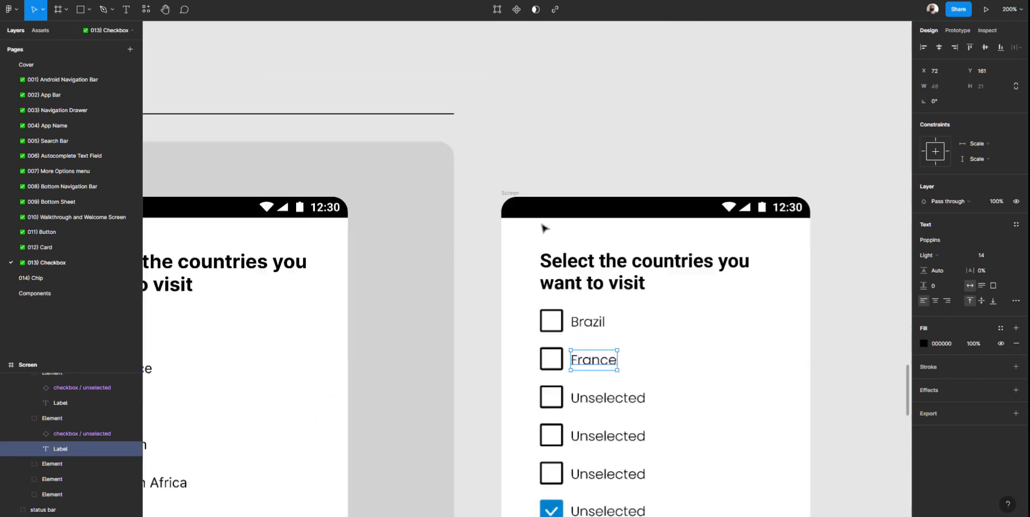
{"action": "left_click_drag", "start_coordinate": [449, 285], "coordinate": [506, 224]}
{"action": "left_click", "coordinate": [692, 317]}
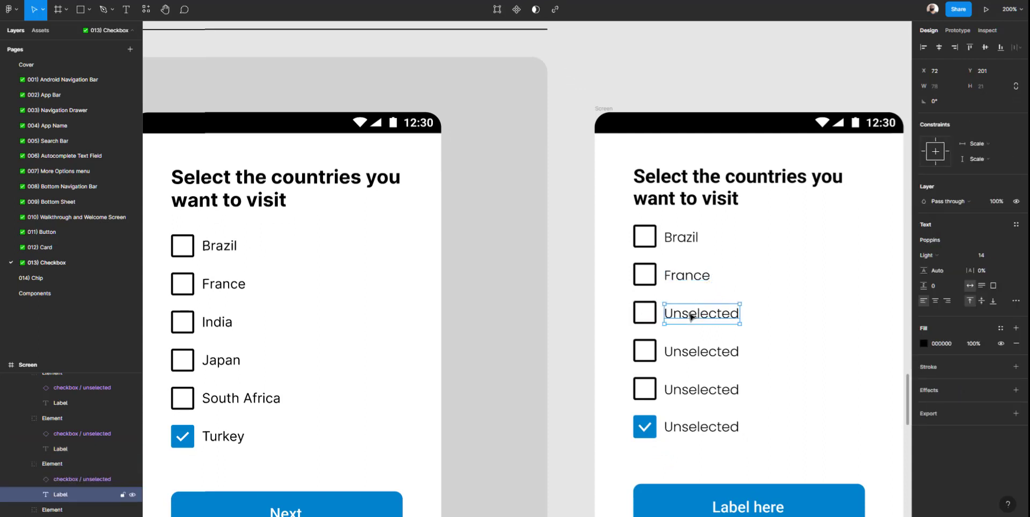
{"action": "double_click", "coordinate": [692, 317]}
{"action": "type", "text": "India"}
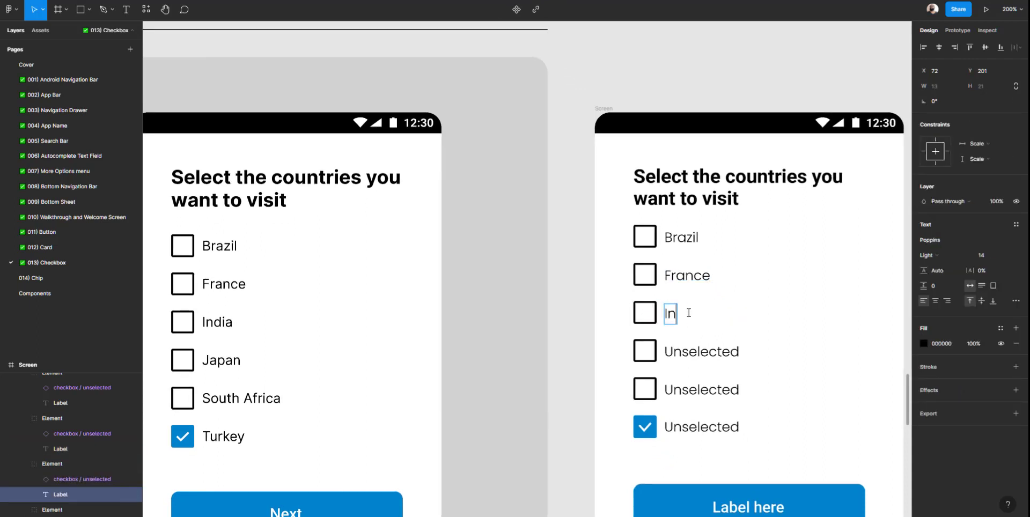
{"action": "double_click", "coordinate": [685, 352]}
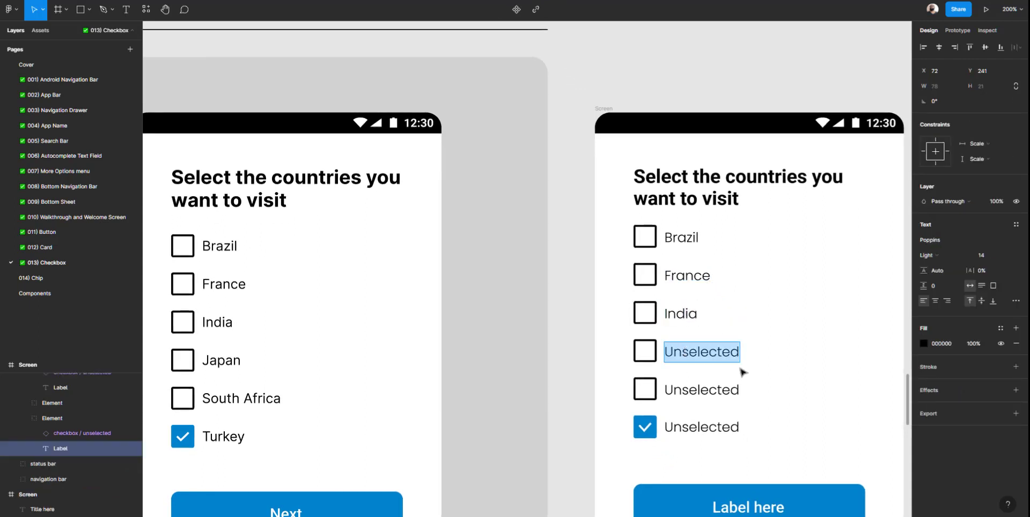
{"action": "type", "text": "Japan"}
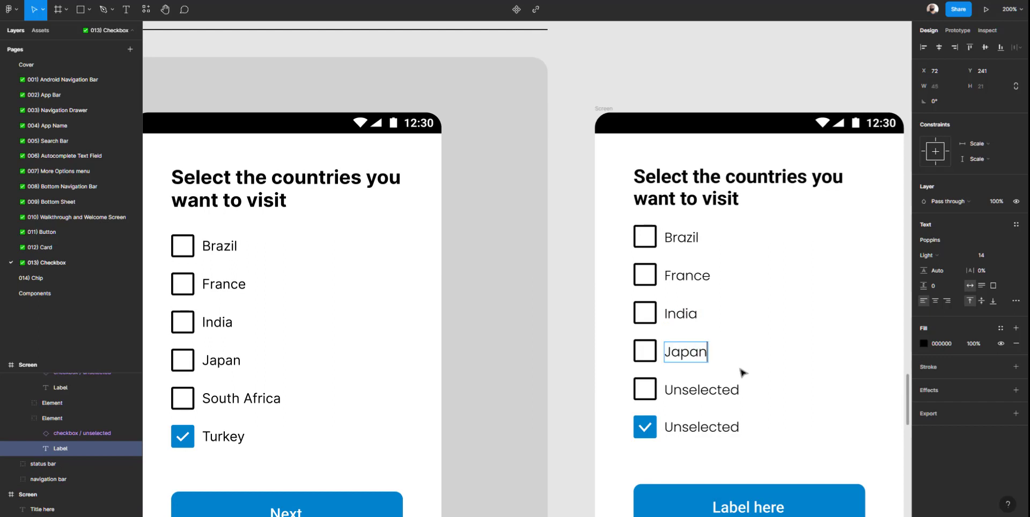
Relabel the fifth and sixth checkbox rows of the Pages screen as South Africa and Turkey
{"action": "double_click", "coordinate": [715, 391]}
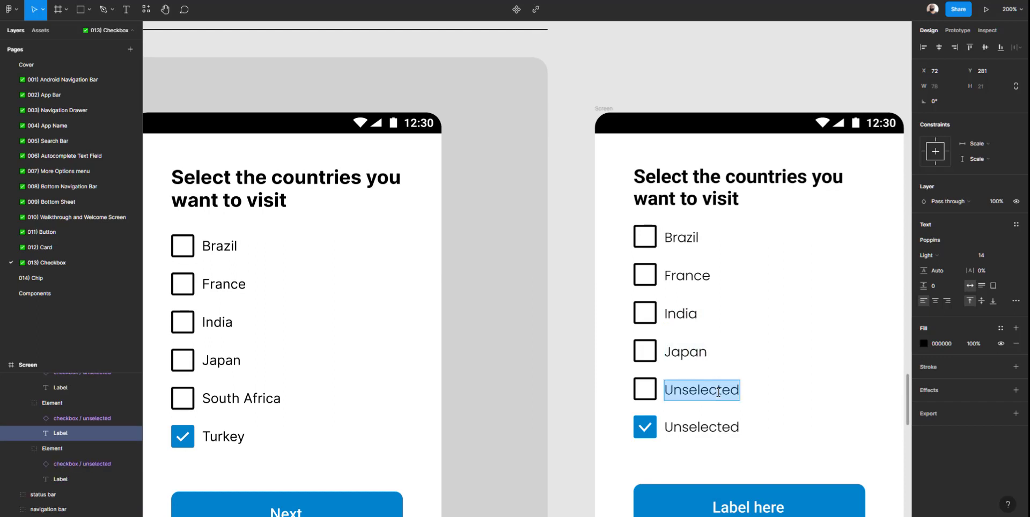
{"action": "type", "text": "S"}
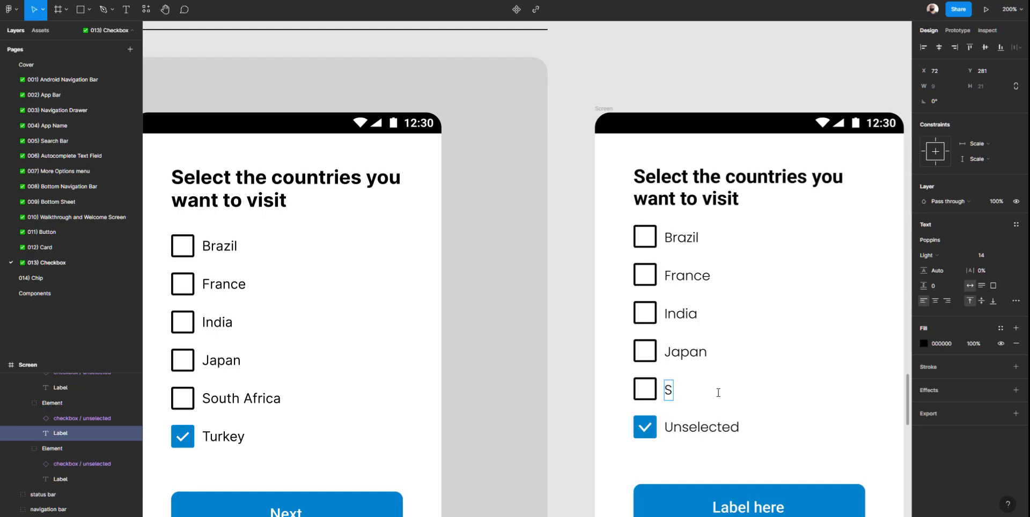
{"action": "type", "text": "outh A"}
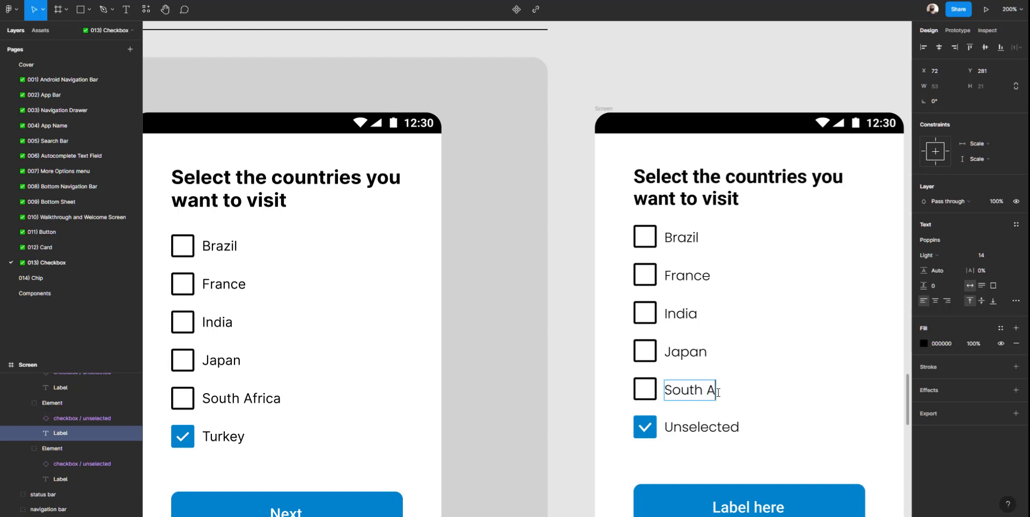
{"action": "type", "text": "frica"}
{"action": "double_click", "coordinate": [685, 428]}
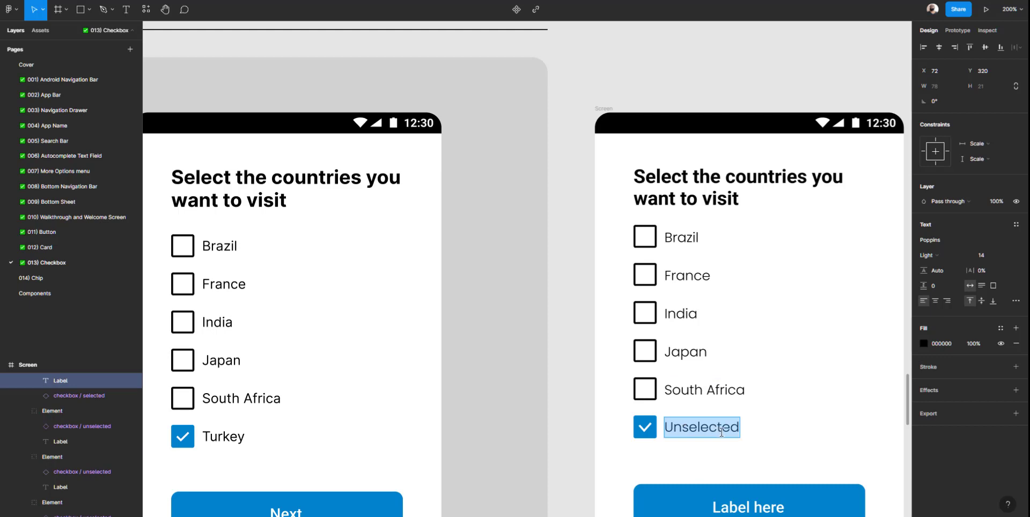
{"action": "type", "text": "Turkey"}
{"action": "key", "text": "Escape"}
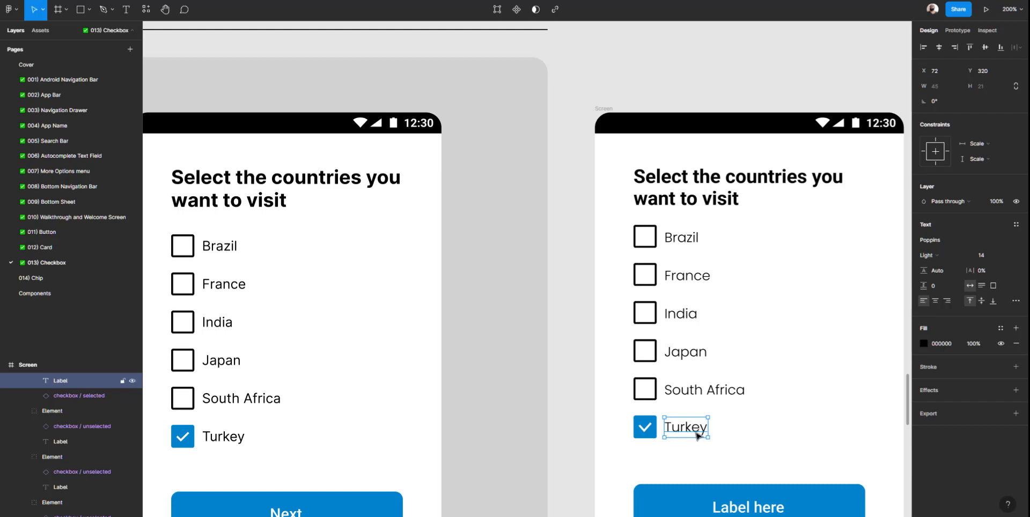
Set the font weight of the checked Turkey label to SemiBold
{"action": "key", "text": "ctrl+b"}
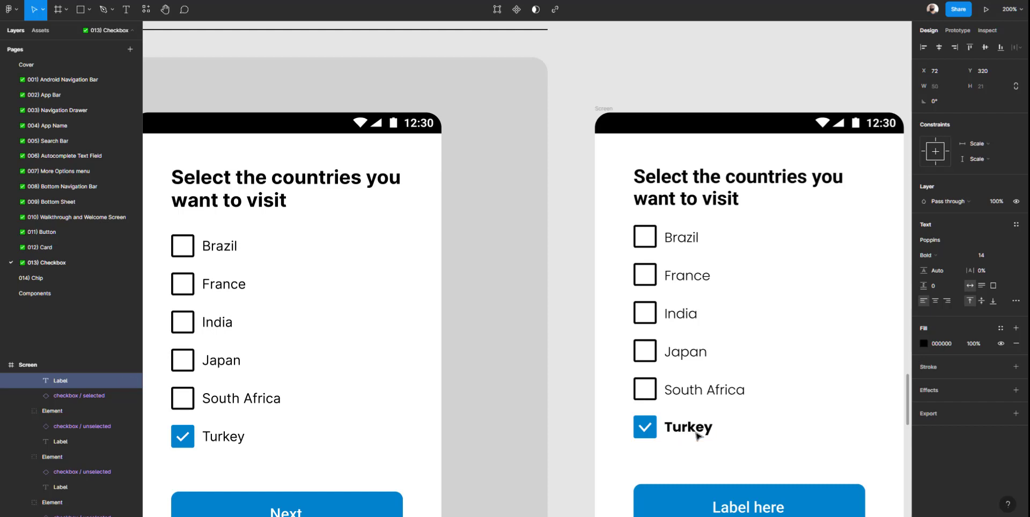
{"action": "left_click", "coordinate": [932, 256]}
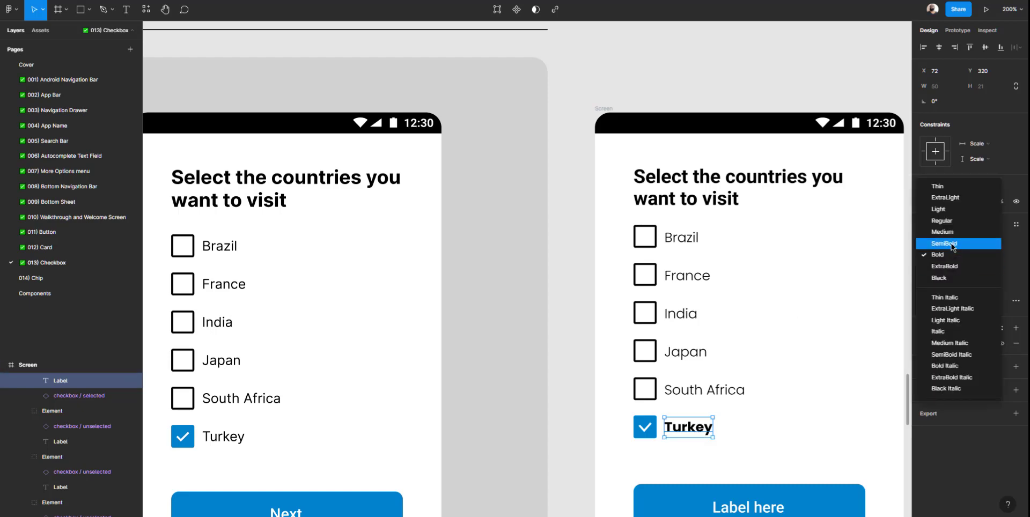
{"action": "left_click", "coordinate": [952, 245]}
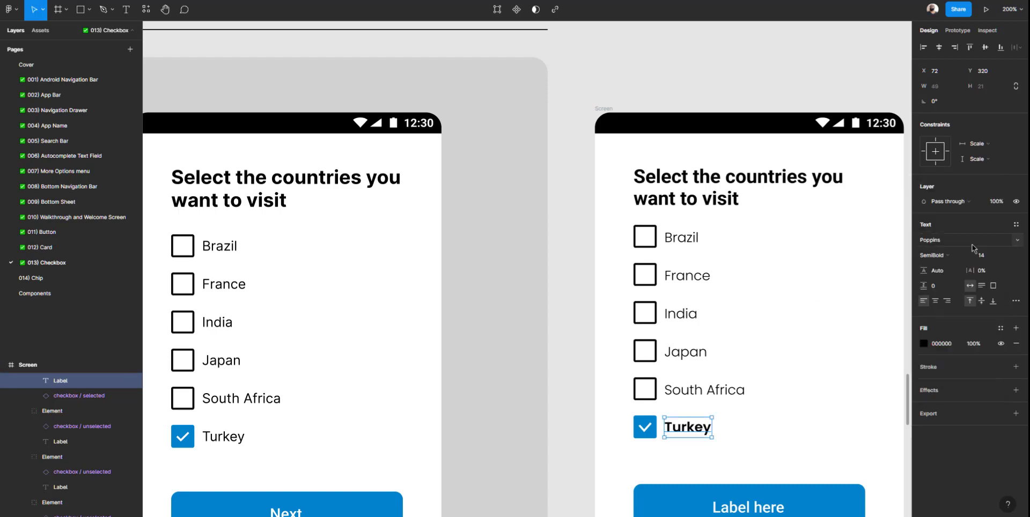
{"action": "left_click", "coordinate": [531, 377]}
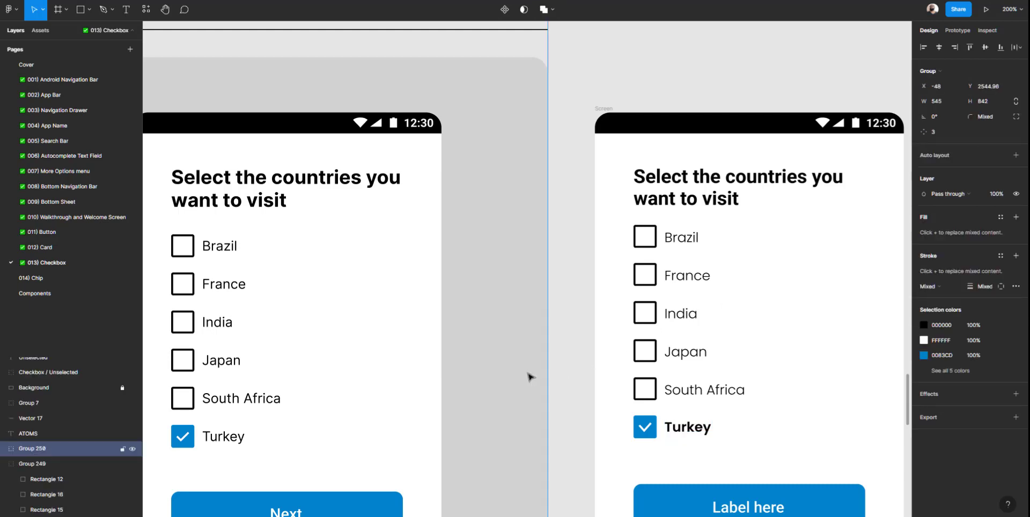
{"action": "left_click", "coordinate": [599, 367]}
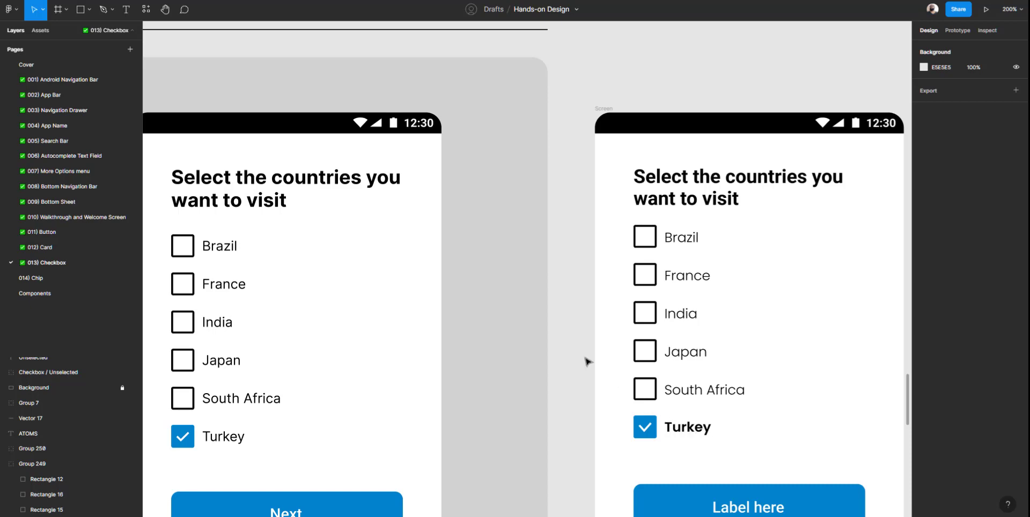
Examine the States section's reference checkboxes, comparing the unselected, selected and two disabled variants with the Pages screen
{"action": "scroll", "coordinate": [572, 336], "scroll_direction": "down", "scroll_amount": 5}
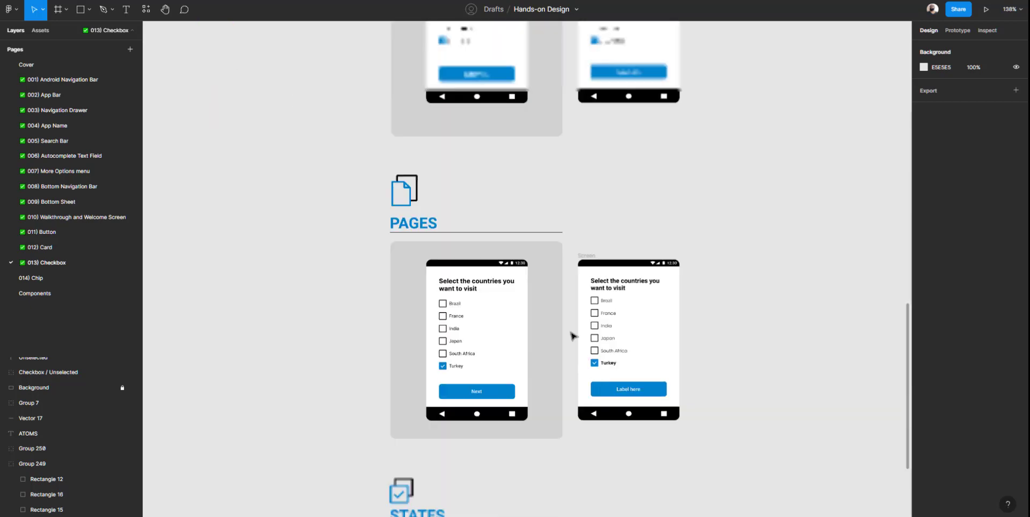
{"action": "scroll", "coordinate": [571, 322], "scroll_direction": "down", "scroll_amount": 2}
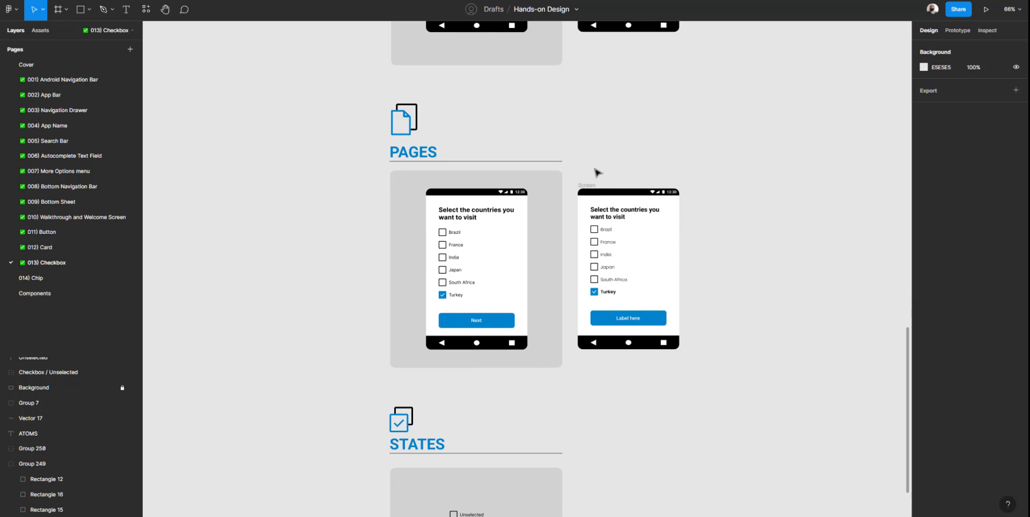
{"action": "left_click_drag", "start_coordinate": [596, 170], "coordinate": [597, 134]}
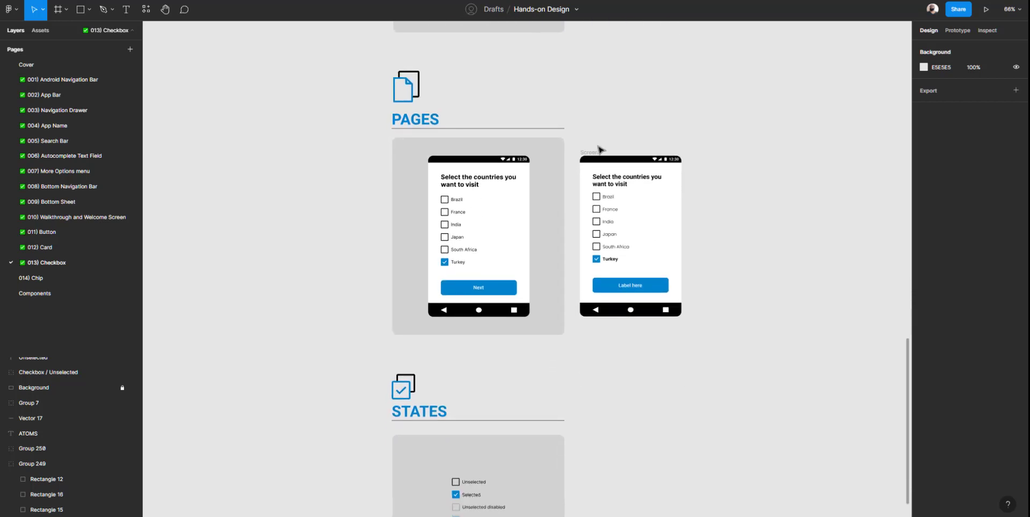
{"action": "scroll", "coordinate": [584, 301], "scroll_direction": "down", "scroll_amount": 3}
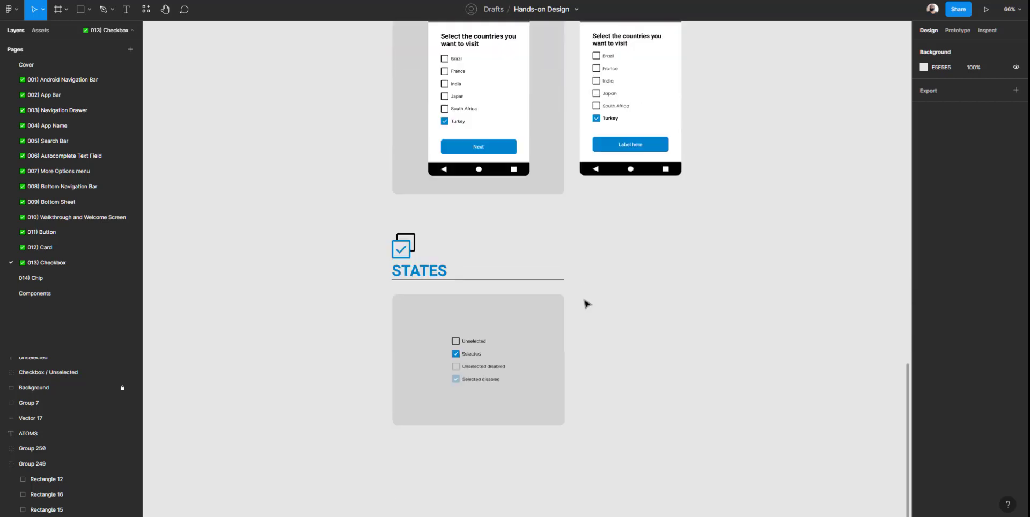
{"action": "scroll", "coordinate": [462, 387], "scroll_direction": "up", "scroll_amount": 5}
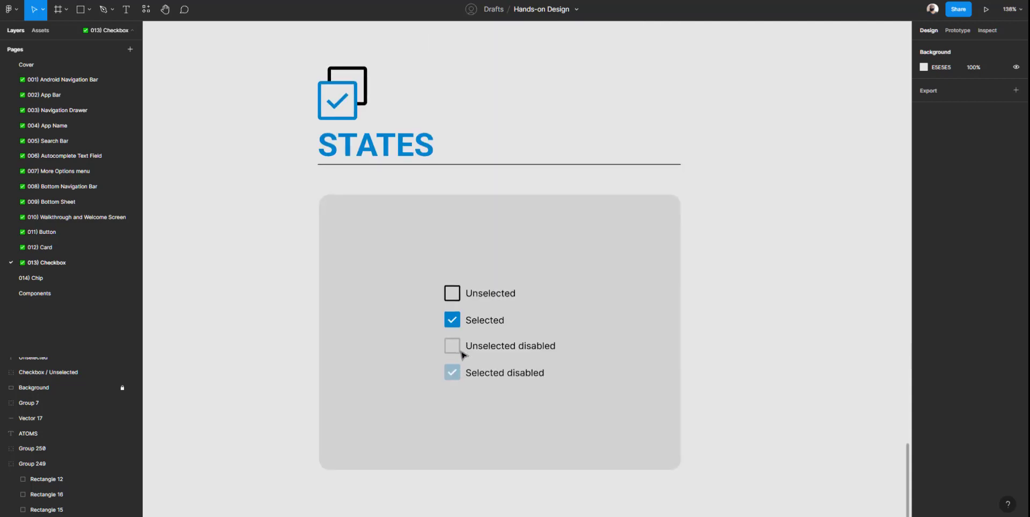
{"action": "scroll", "coordinate": [462, 352], "scroll_direction": "down", "scroll_amount": 3}
{"action": "scroll", "coordinate": [686, 179], "scroll_direction": "up", "scroll_amount": 4}
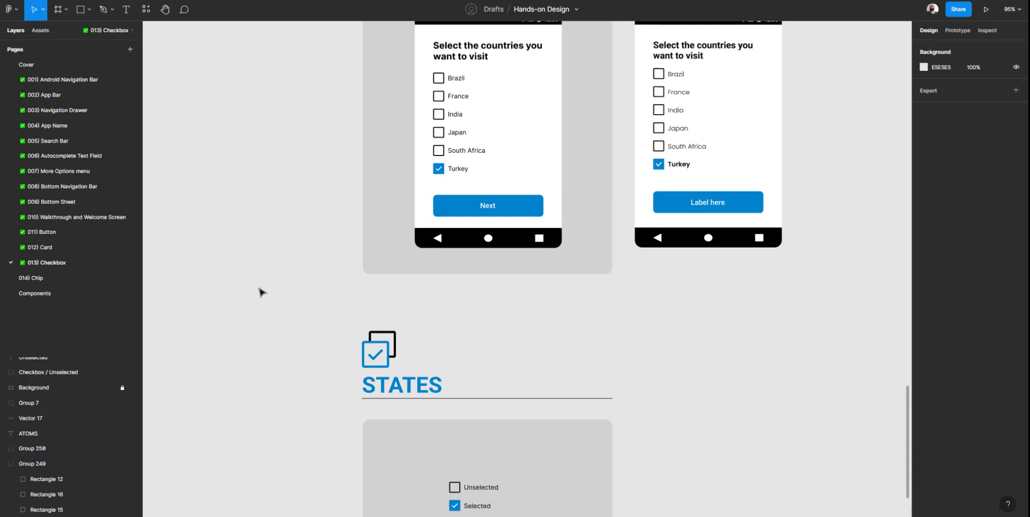
{"action": "scroll", "coordinate": [231, 276], "scroll_direction": "down", "scroll_amount": 3}
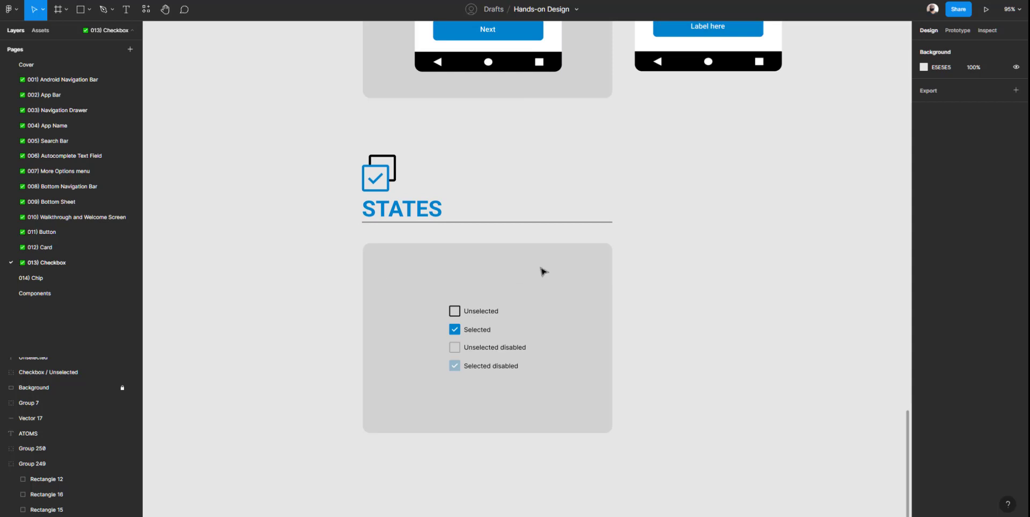
Copy the country checkbox stack out of the Pages screen and place it beside the States card at X 532, Y 3825
{"action": "scroll", "coordinate": [545, 271], "scroll_direction": "up", "scroll_amount": 2}
{"action": "double_click", "coordinate": [662, 96]}
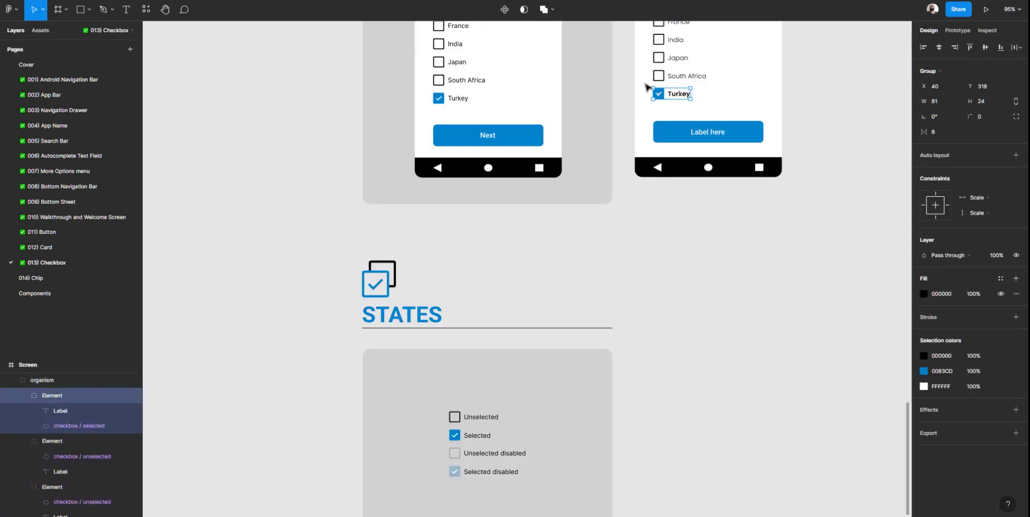
{"action": "key", "text": "Escape"}
{"action": "left_click_drag", "start_coordinate": [662, 79], "coordinate": [646, 386]}
{"action": "left_click", "coordinate": [760, 357]}
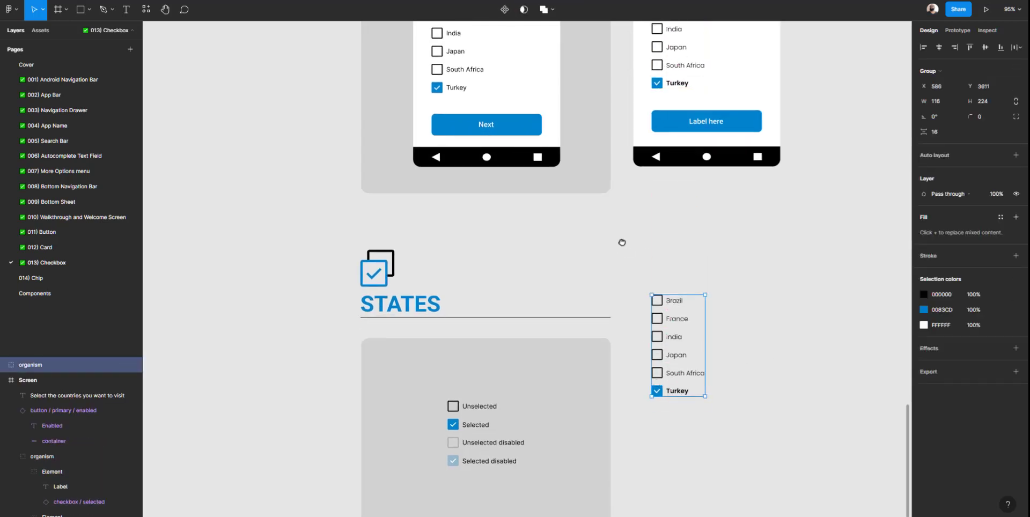
{"action": "scroll", "coordinate": [621, 239], "scroll_direction": "down", "scroll_amount": 3}
{"action": "scroll", "coordinate": [621, 240], "scroll_direction": "right", "scroll_amount": 1}
{"action": "left_click_drag", "start_coordinate": [622, 219], "coordinate": [598, 307]}
{"action": "scroll", "coordinate": [598, 307], "scroll_direction": "up", "scroll_amount": 3}
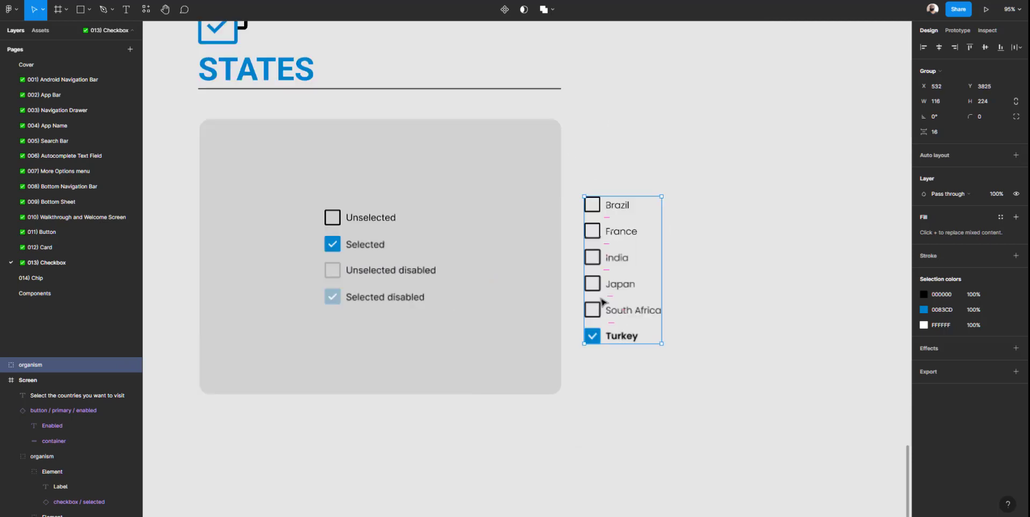
Ungroup the copied stack, delete its Brazil, France, India and Japan rows, and move the remaining two rows up to Y 3842
{"action": "left_click", "coordinate": [705, 255]}
{"action": "left_click", "coordinate": [624, 240]}
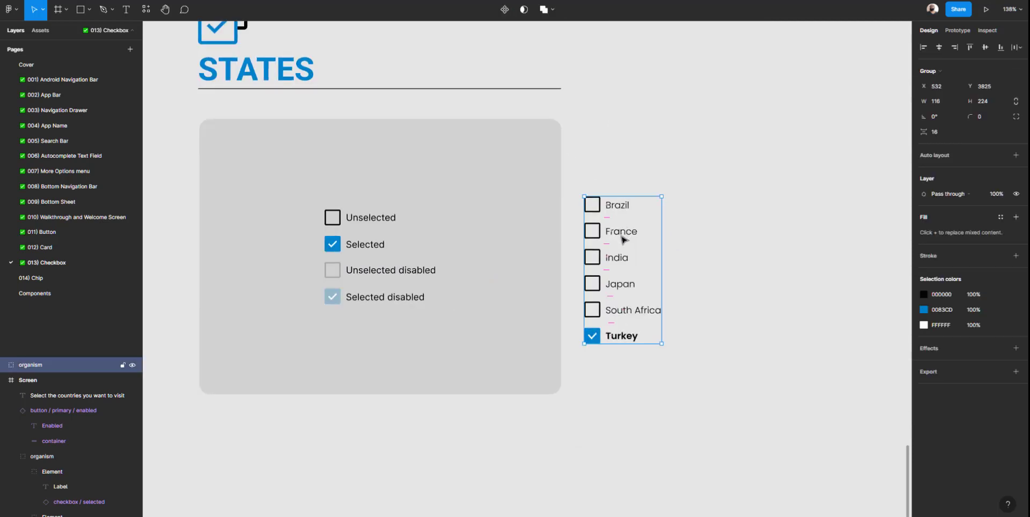
{"action": "double_click", "coordinate": [622, 232]}
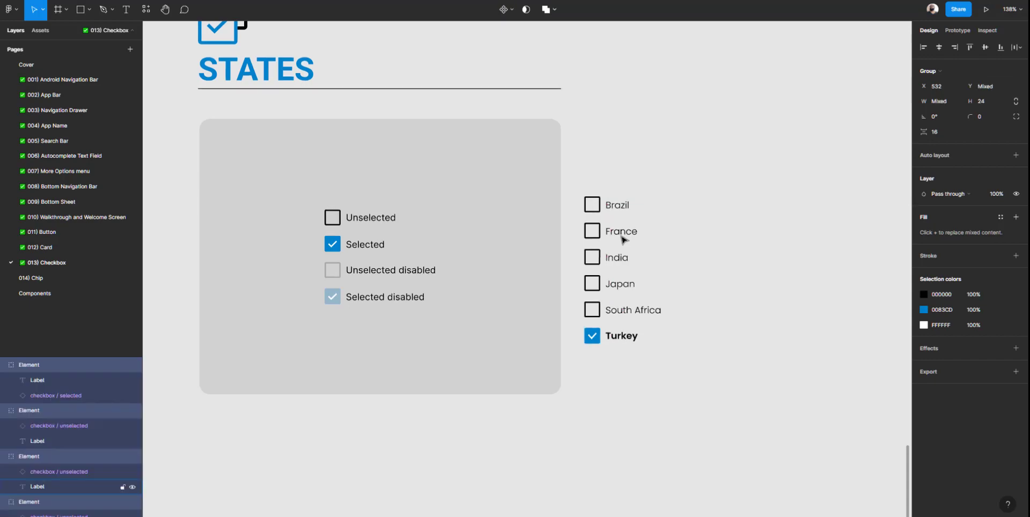
{"action": "left_click_drag", "start_coordinate": [701, 180], "coordinate": [594, 378]}
{"action": "key", "text": "Delete"}
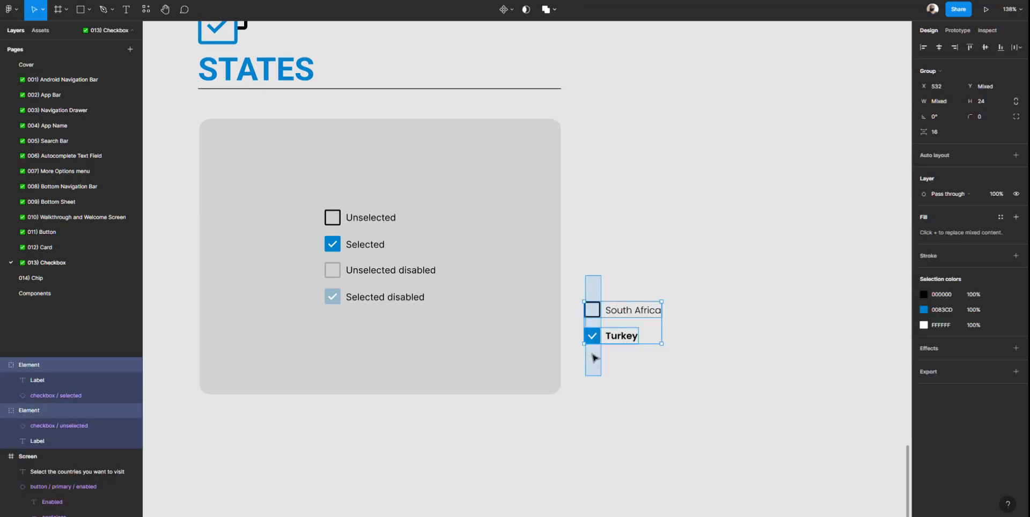
{"action": "left_click_drag", "start_coordinate": [594, 343], "coordinate": [590, 248]}
Relabel the two remaining rows beside the States card as Unselected and Selected
{"action": "double_click", "coordinate": [625, 215]}
{"action": "double_click", "coordinate": [625, 215]}
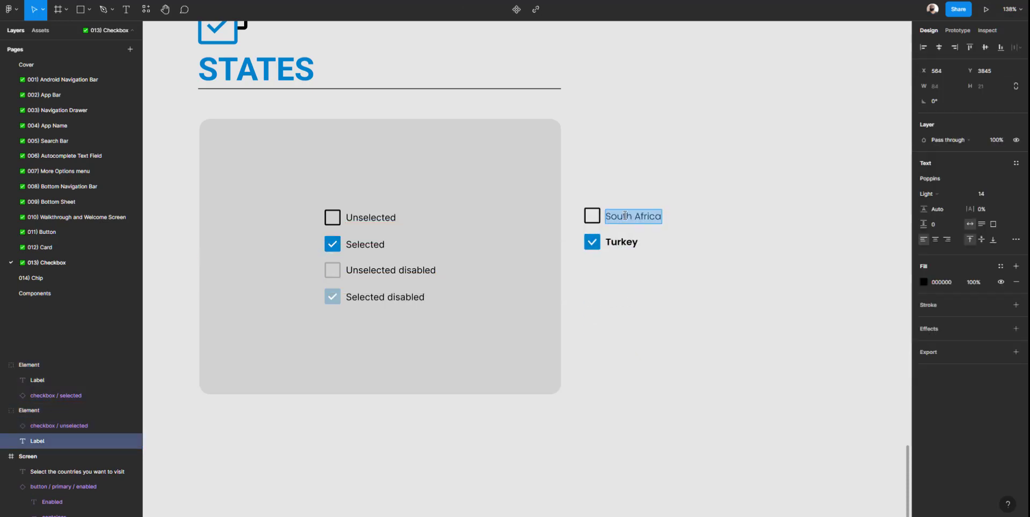
{"action": "type", "text": "Unselected"}
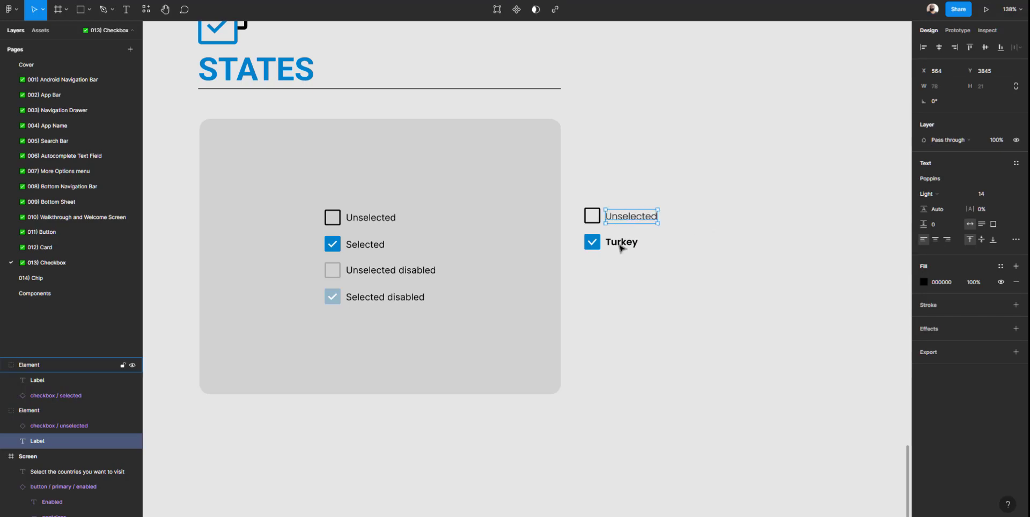
{"action": "left_click", "coordinate": [622, 243]}
{"action": "double_click", "coordinate": [621, 243]}
{"action": "type", "text": "S"}
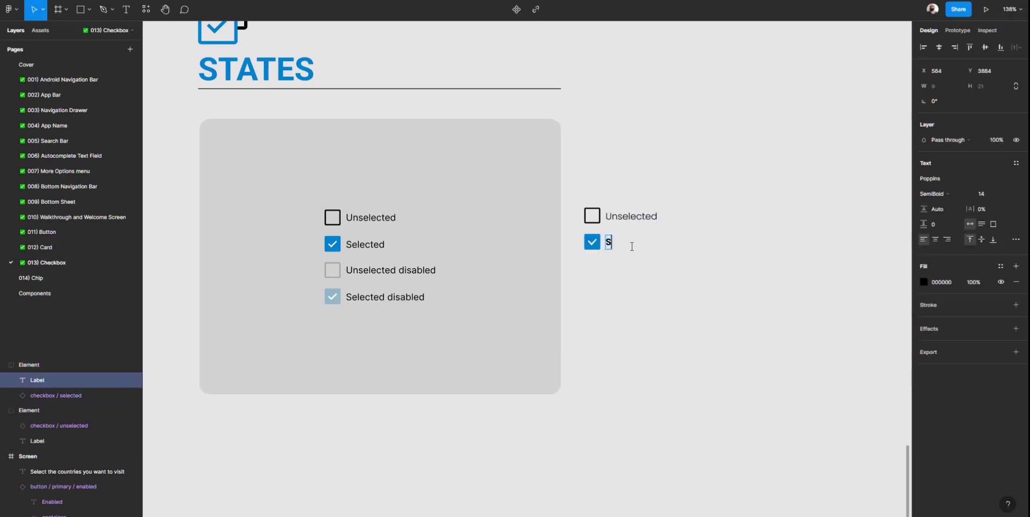
{"action": "type", "text": "elected"}
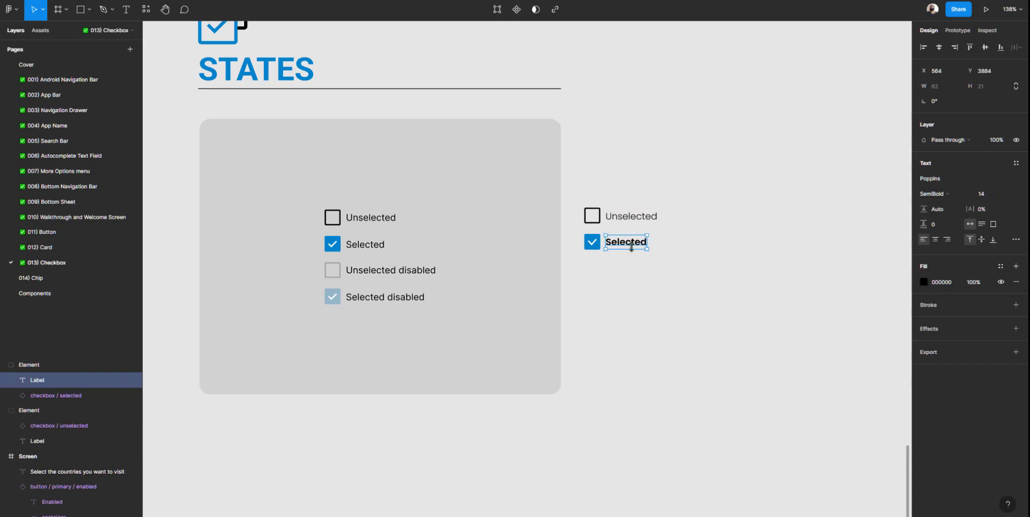
Ungroup the Unselected and Selected rows into separate checkbox instances and text labels
{"action": "left_click", "coordinate": [618, 318]}
{"action": "left_click", "coordinate": [606, 247]}
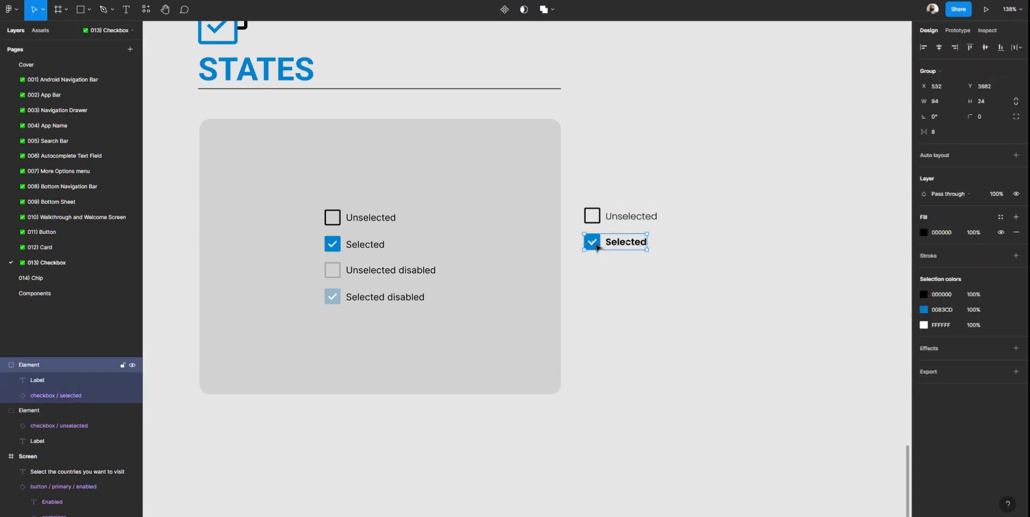
{"action": "left_click", "coordinate": [618, 232]}
{"action": "left_click_drag", "start_coordinate": [668, 190], "coordinate": [590, 287]}
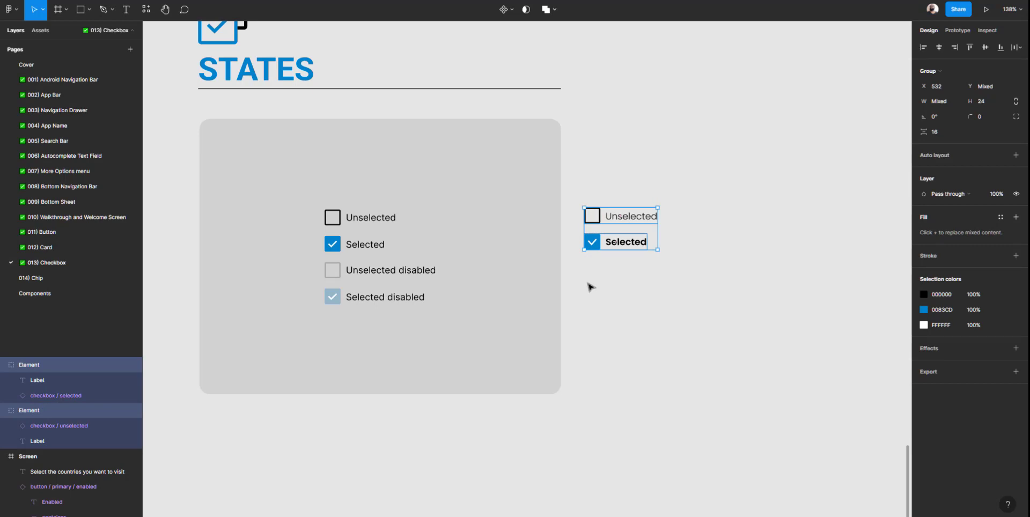
{"action": "key", "text": "ctrl+shift+g"}
{"action": "left_click", "coordinate": [593, 264]}
{"action": "left_click", "coordinate": [612, 240]}
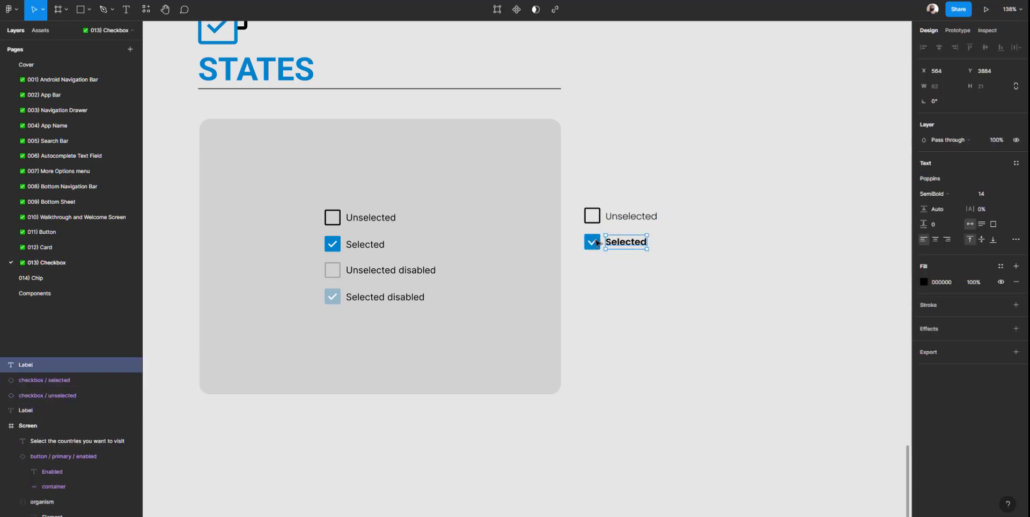
{"action": "left_click", "coordinate": [596, 243]}
{"action": "left_click", "coordinate": [623, 217]}
{"action": "left_click", "coordinate": [593, 216]}
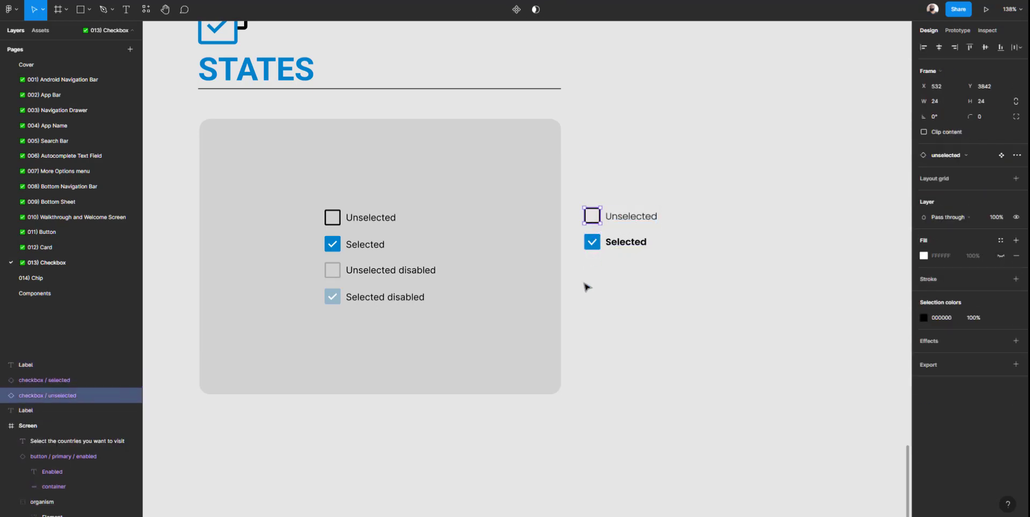
{"action": "left_click", "coordinate": [586, 287]}
Duplicate the unselected checkbox with its label and place the copy directly below the Selected row
{"action": "left_click", "coordinate": [631, 219]}
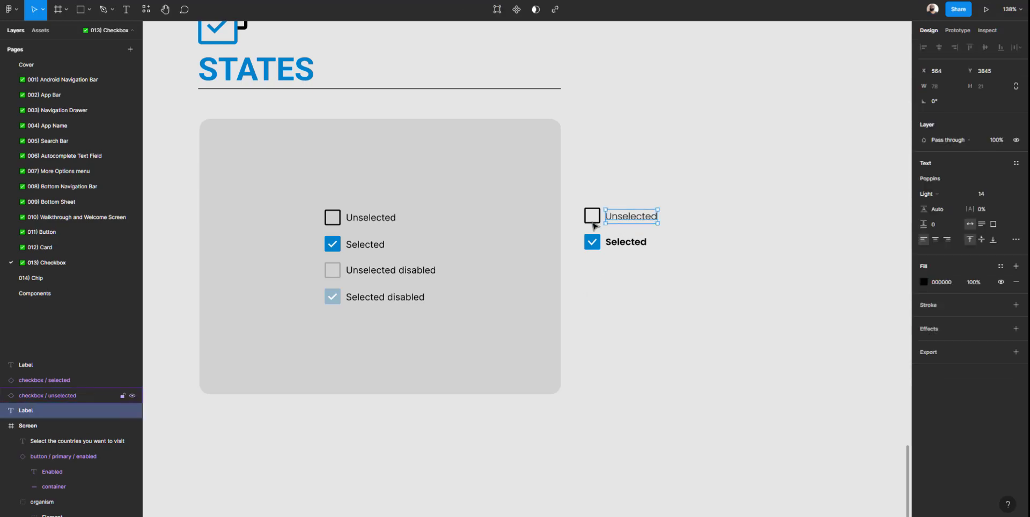
{"action": "left_click", "coordinate": [593, 223], "text": "shift"}
{"action": "left_click_drag", "start_coordinate": [617, 221], "coordinate": [620, 271]}
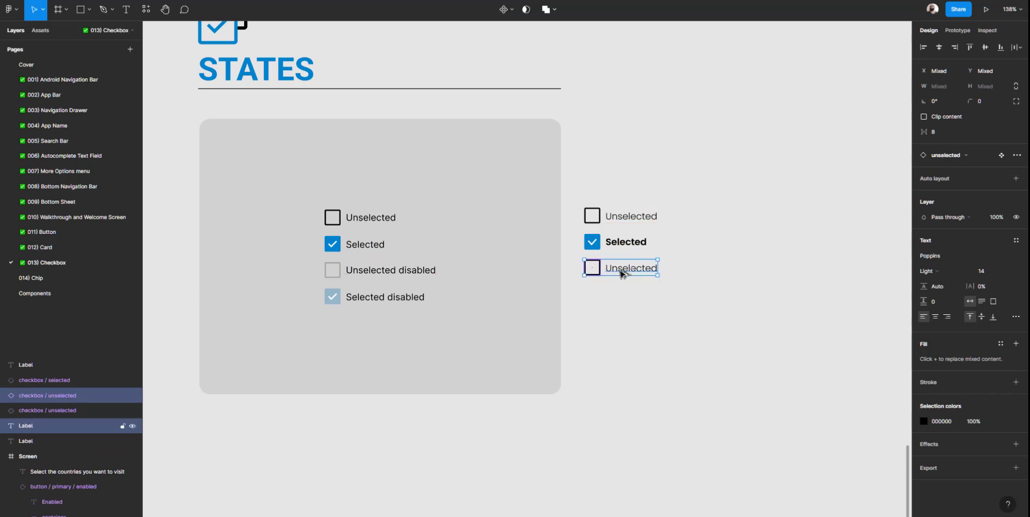
{"action": "left_click", "coordinate": [617, 311]}
Relabel the third checkbox row beside the States card as "Unselected disabled"
{"action": "left_click", "coordinate": [643, 270]}
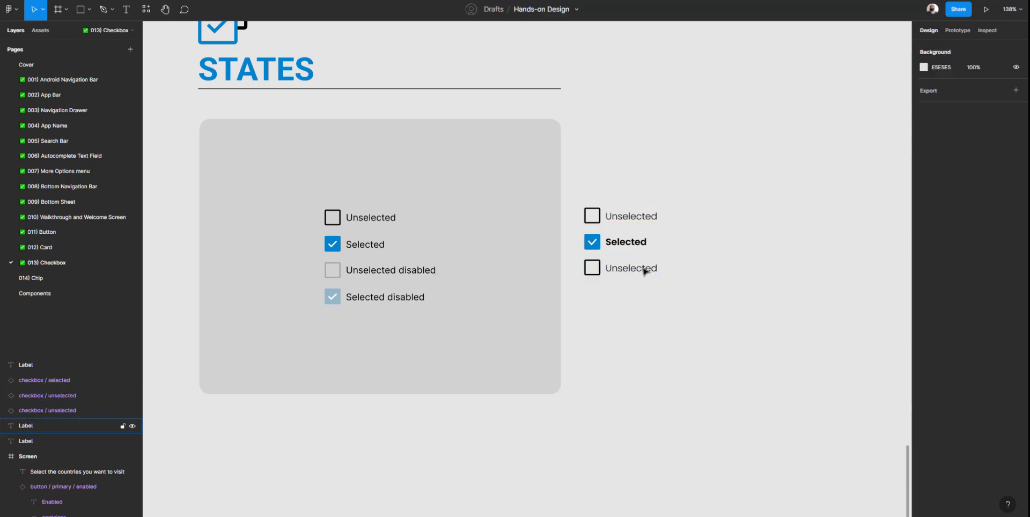
{"action": "double_click", "coordinate": [652, 268]}
{"action": "left_click", "coordinate": [656, 268]}
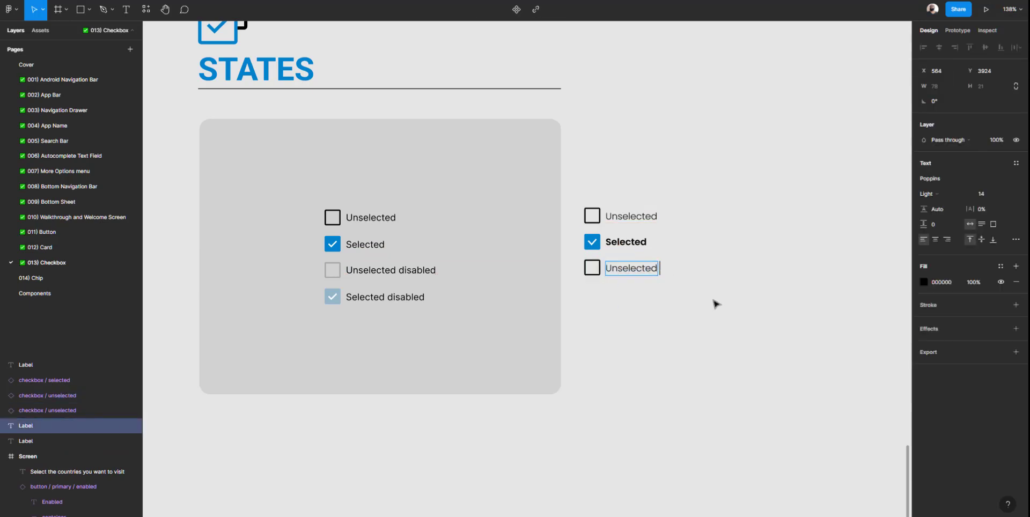
{"action": "type", "text": "disabled"}
{"action": "left_click", "coordinate": [636, 293]}
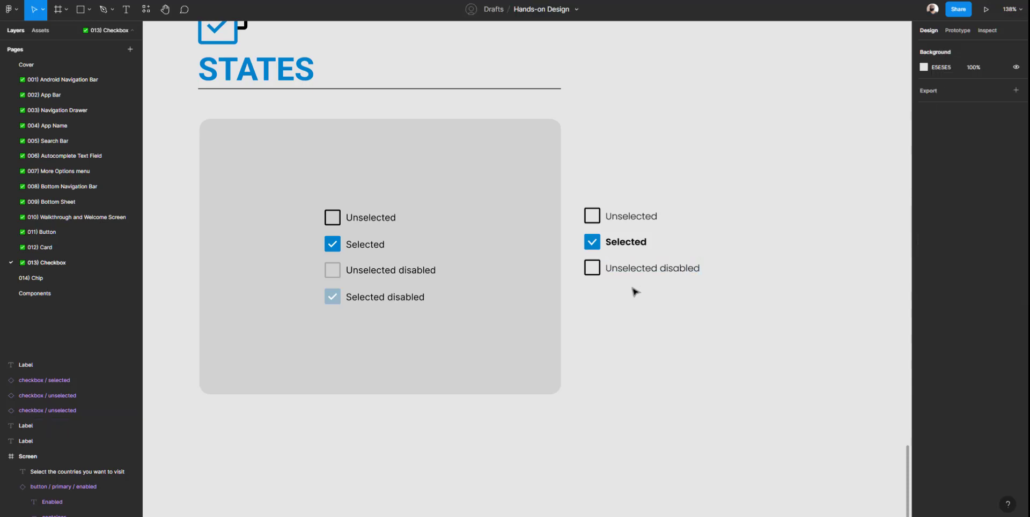
Detach the checkbox instance in the Unselected disabled row from its main component
{"action": "left_click", "coordinate": [599, 276]}
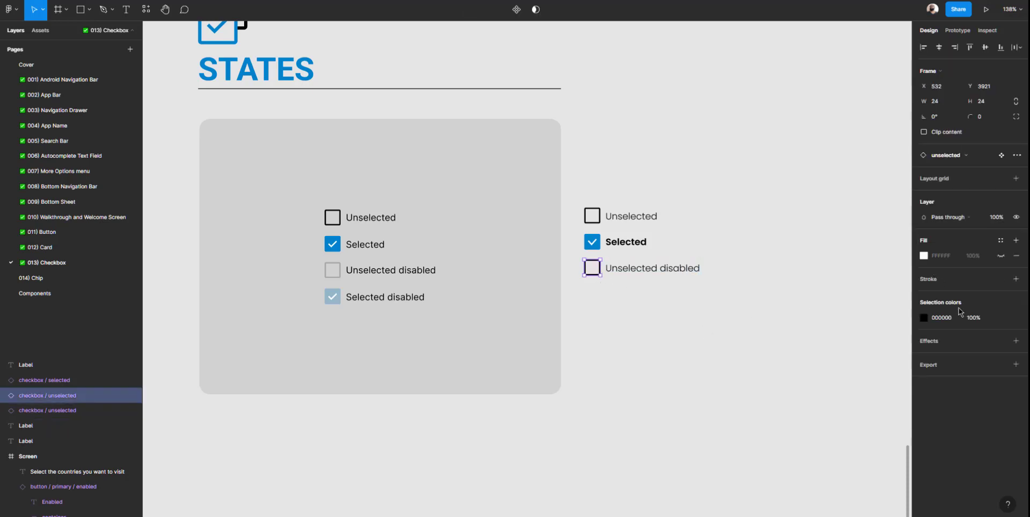
{"action": "left_click", "coordinate": [610, 280]}
{"action": "scroll", "coordinate": [599, 276], "scroll_direction": "up", "scroll_amount": 3}
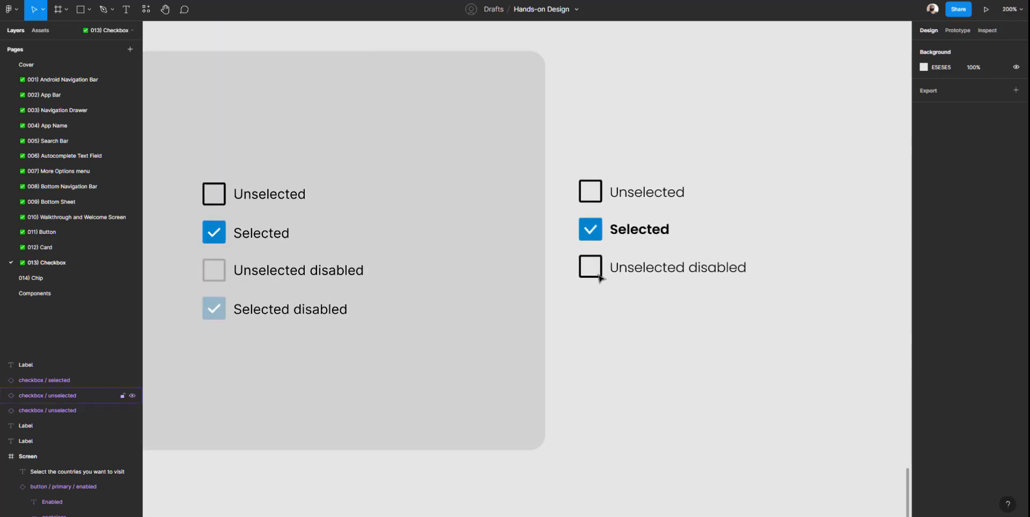
{"action": "left_click", "coordinate": [599, 281]}
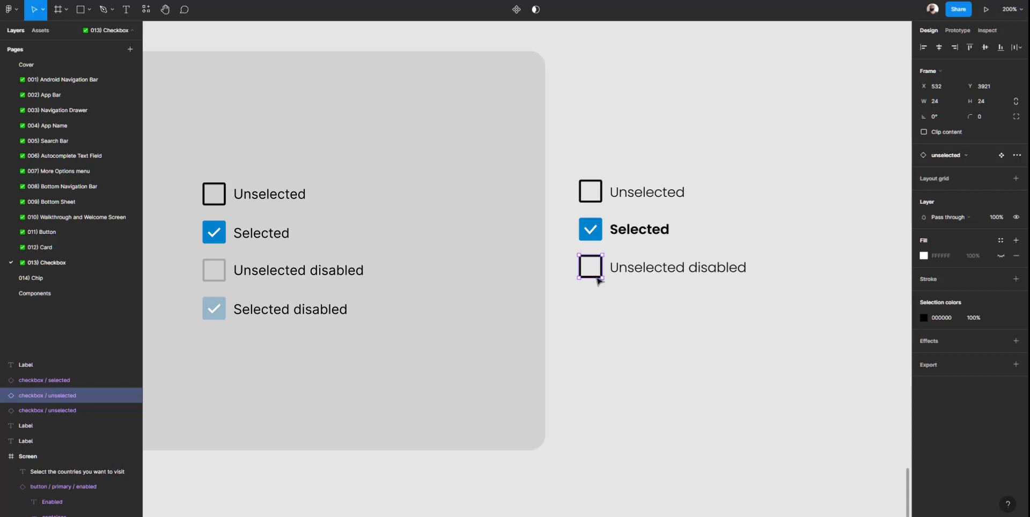
{"action": "right_click", "coordinate": [594, 276]}
{"action": "mouse_move", "coordinate": [595, 275]}
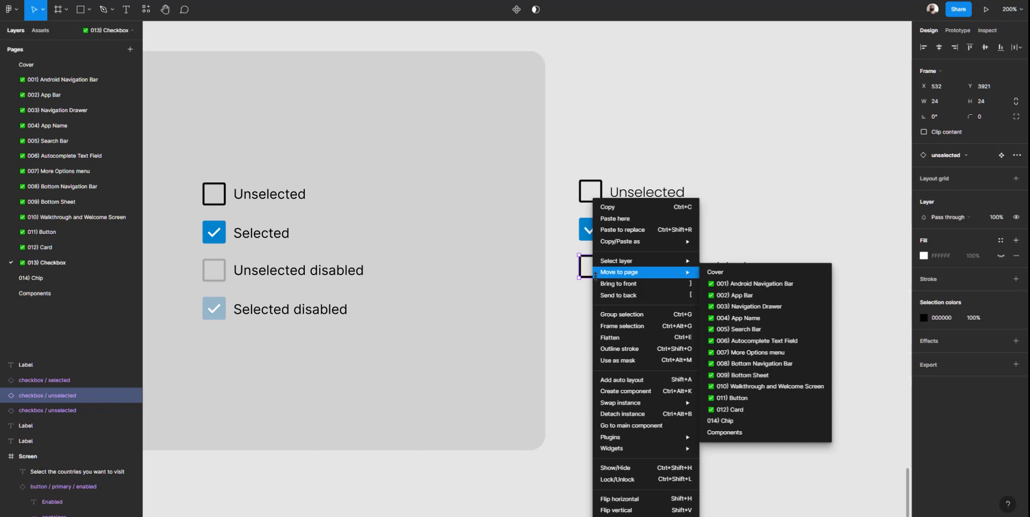
{"action": "left_click", "coordinate": [644, 420]}
{"action": "left_click", "coordinate": [623, 349]}
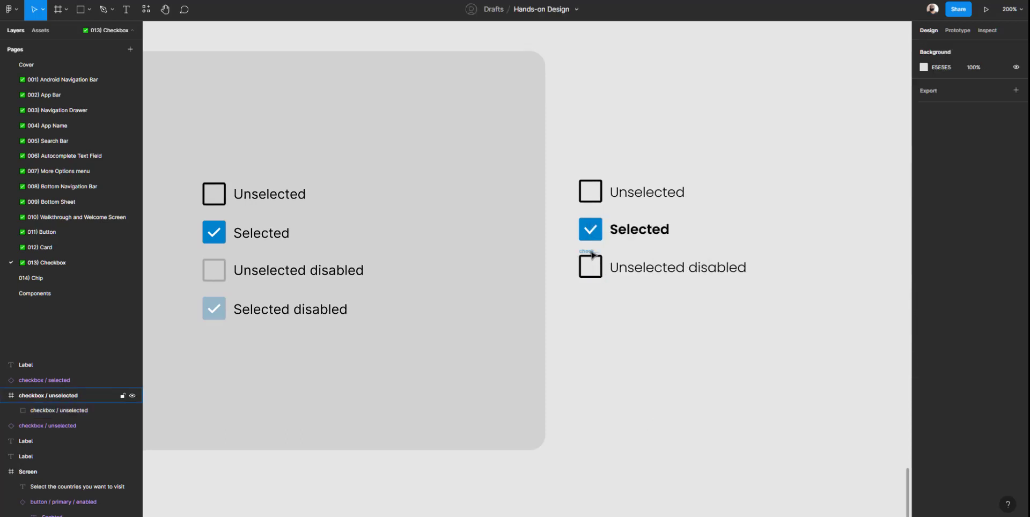
Rename the detached checkbox frame as "checkbox / unselected disabled"
{"action": "left_click", "coordinate": [592, 254]}
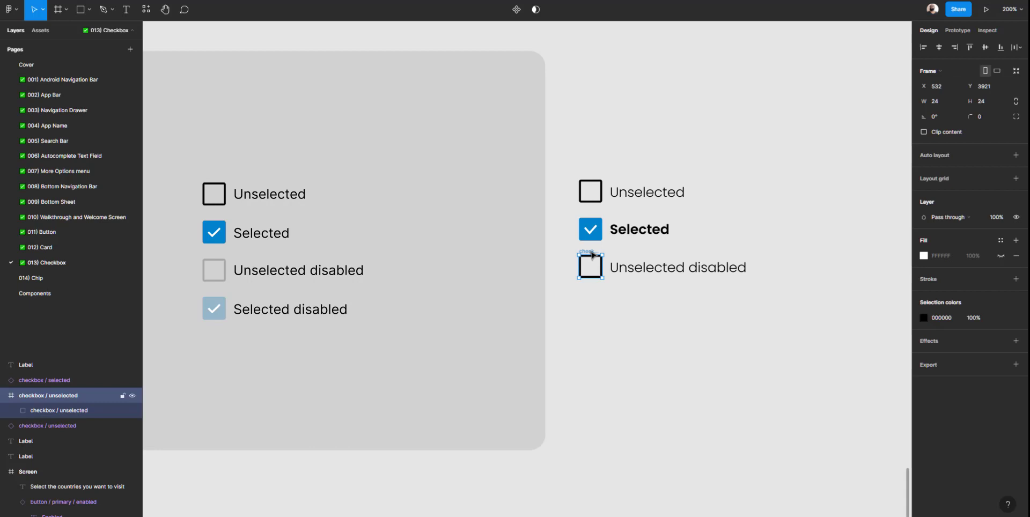
{"action": "double_click", "coordinate": [68, 398]}
{"action": "double_click", "coordinate": [68, 396]}
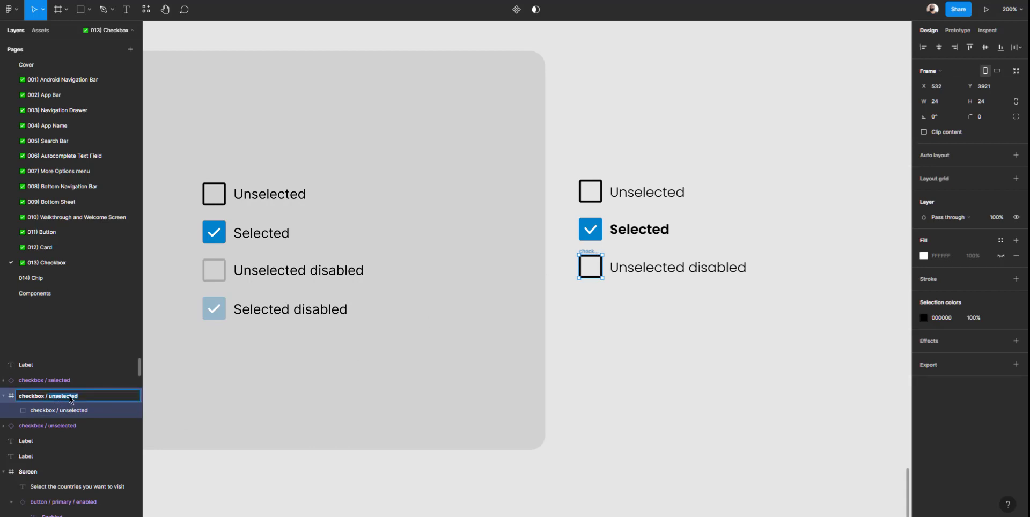
{"action": "left_click", "coordinate": [82, 396]}
{"action": "key", "text": "Return"}
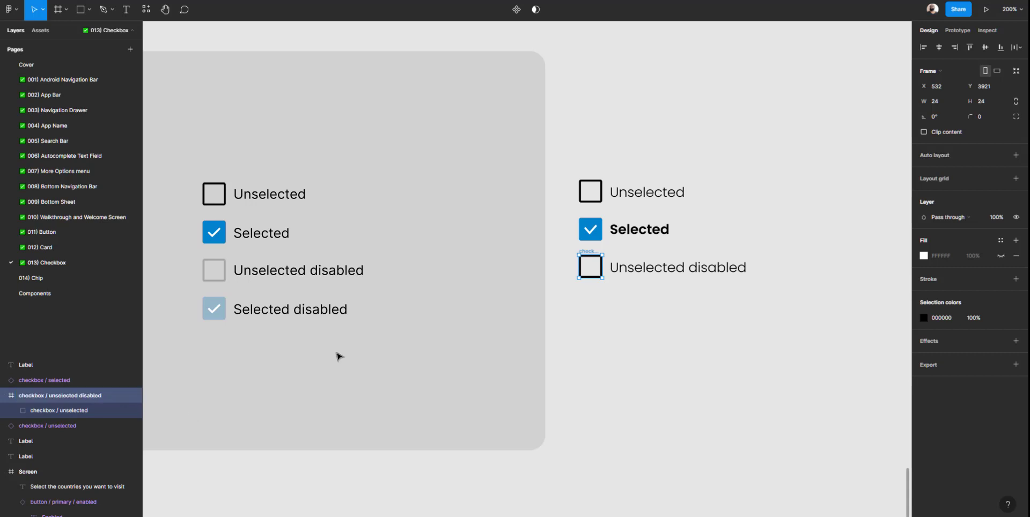
Recolour the unselected disabled checkbox's outline to grey A6A6A6 and turn the frame into a component
{"action": "left_click", "coordinate": [924, 318]}
{"action": "left_click_drag", "start_coordinate": [837, 344], "coordinate": [787, 333]}
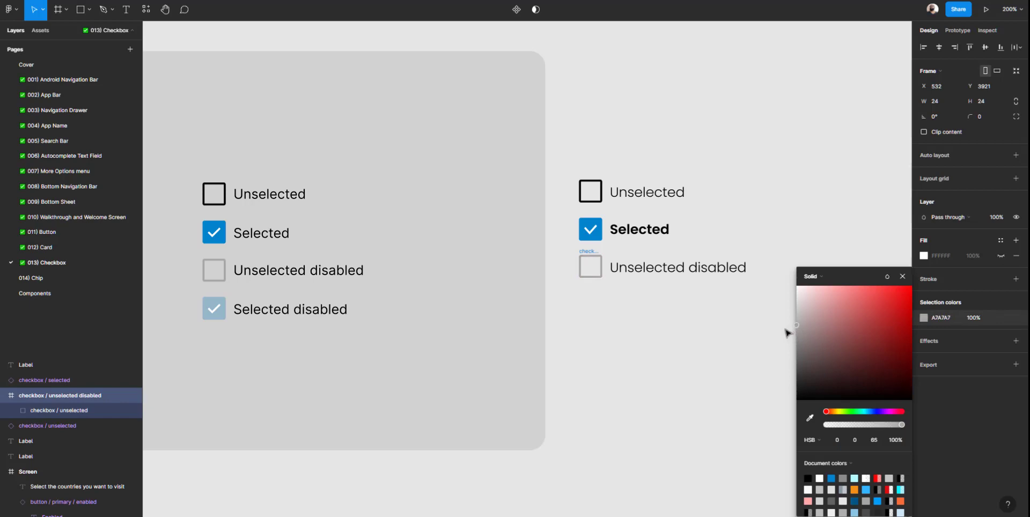
{"action": "key", "text": "Escape"}
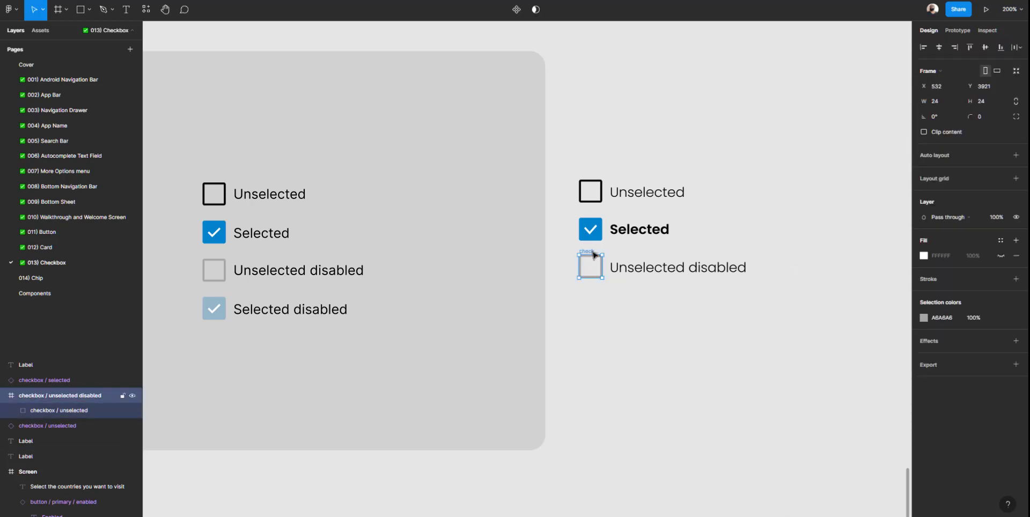
{"action": "left_click", "coordinate": [516, 10]}
{"action": "left_click", "coordinate": [639, 327]}
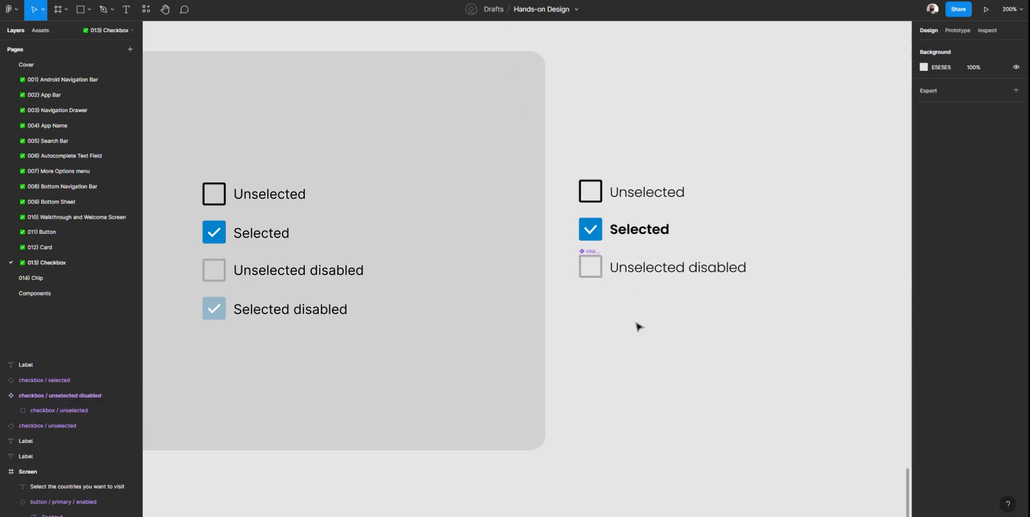
Place an instance of the local selected checkbox component below the Unselected disabled row, at X 589, Y 3985
{"action": "left_click", "coordinate": [597, 228]}
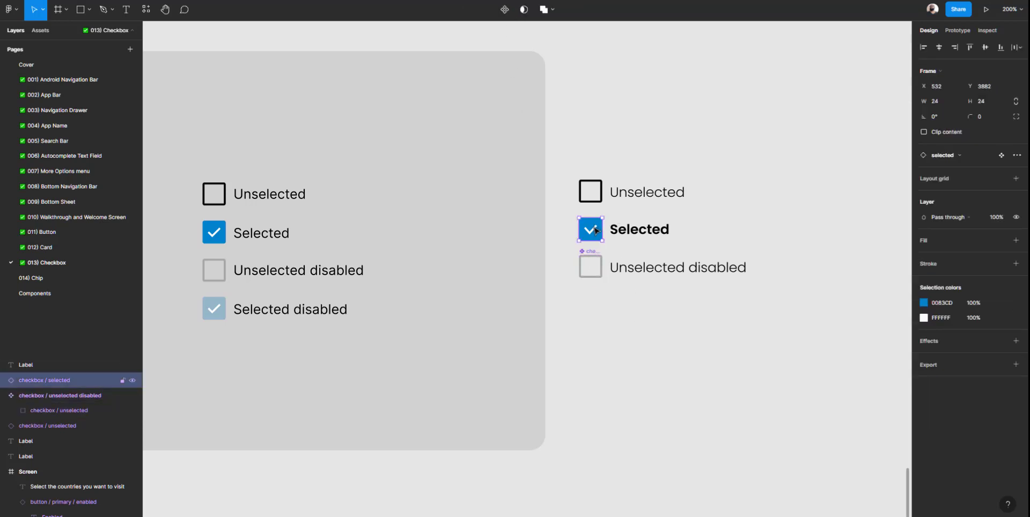
{"action": "left_click", "coordinate": [43, 32]}
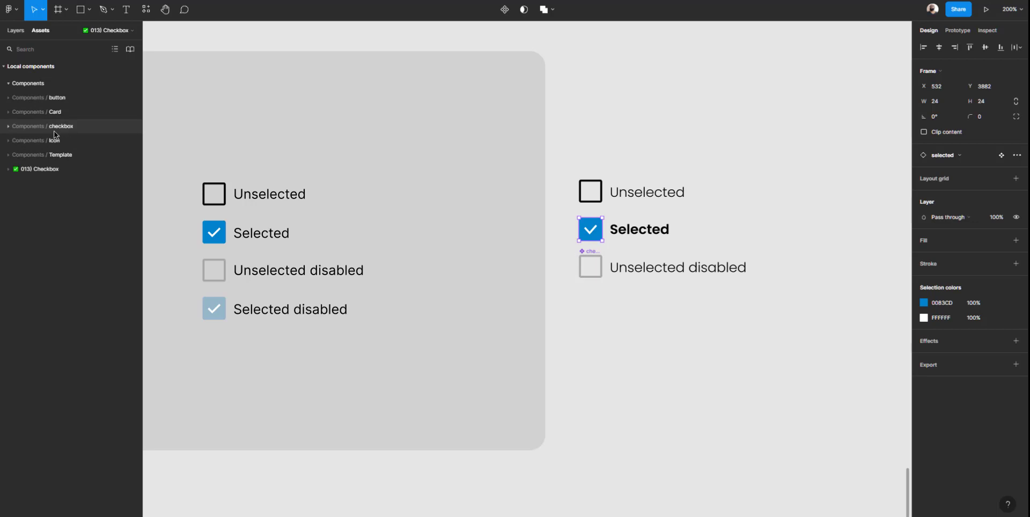
{"action": "left_click", "coordinate": [9, 128]}
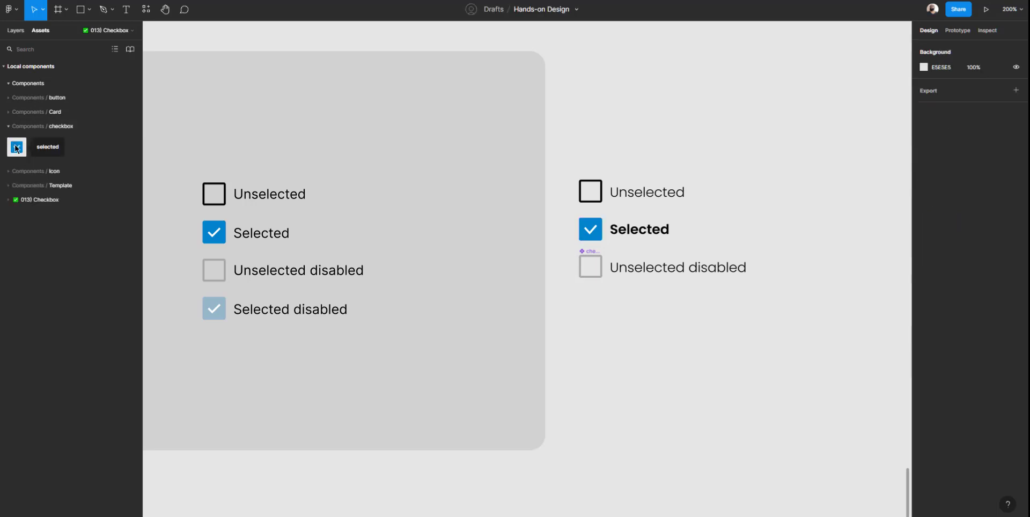
{"action": "left_click_drag", "start_coordinate": [24, 156], "coordinate": [645, 328]}
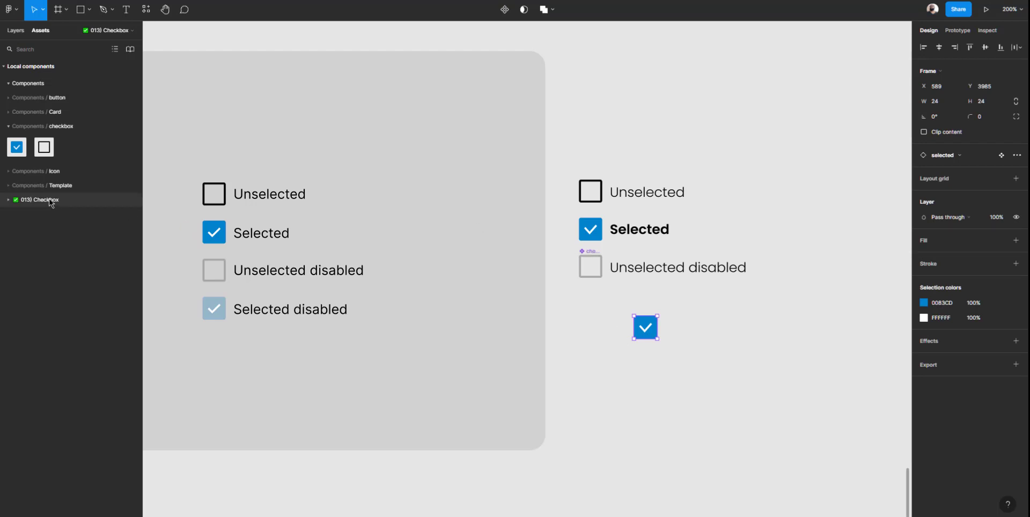
{"action": "left_click", "coordinate": [708, 321]}
Swap the newly placed selected checkbox instance to the unselected component and back to selected
{"action": "left_click", "coordinate": [647, 332]}
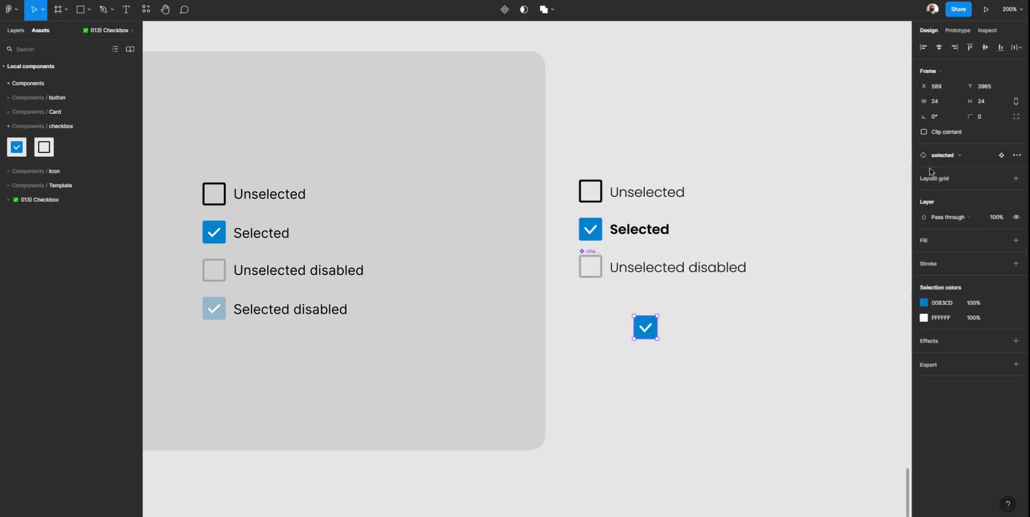
{"action": "left_click", "coordinate": [974, 156]}
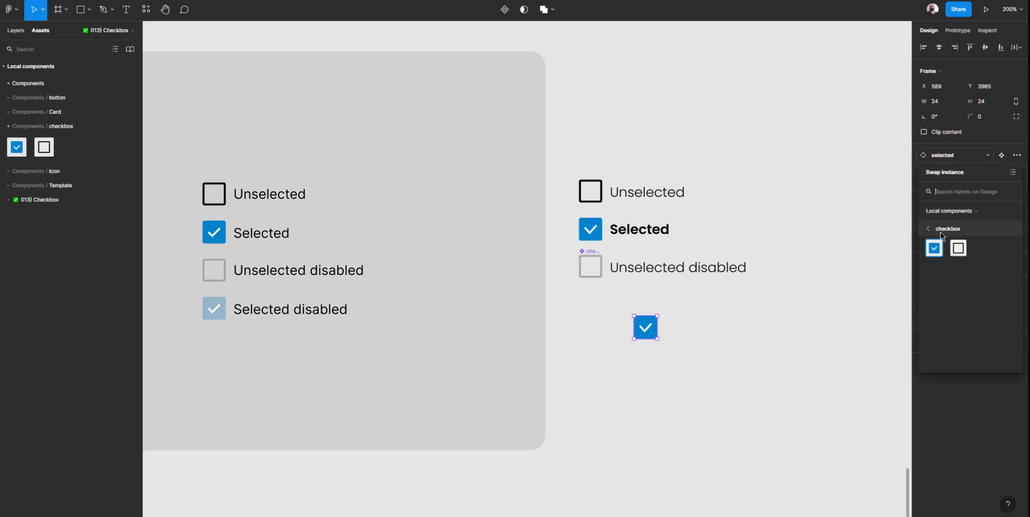
{"action": "left_click", "coordinate": [958, 248]}
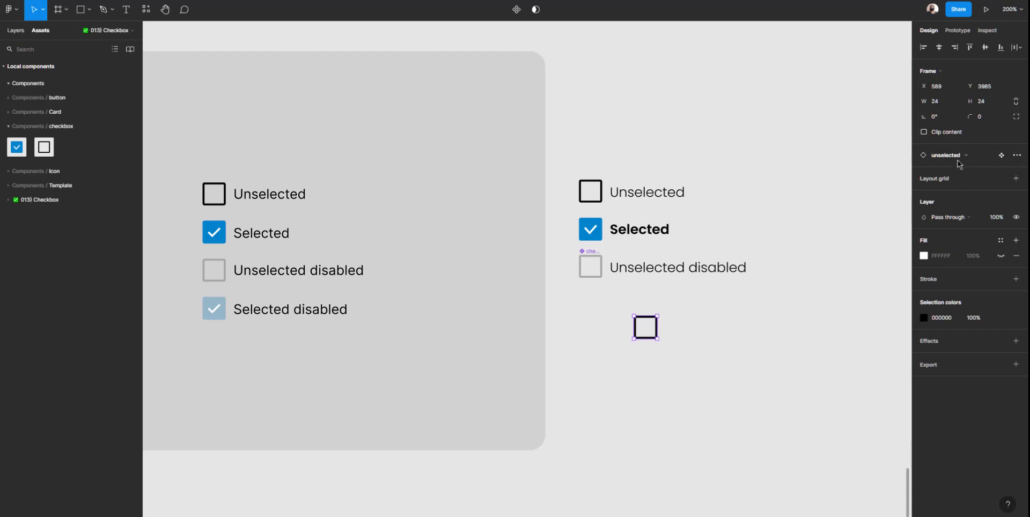
{"action": "left_click", "coordinate": [960, 156]}
{"action": "left_click", "coordinate": [936, 253]}
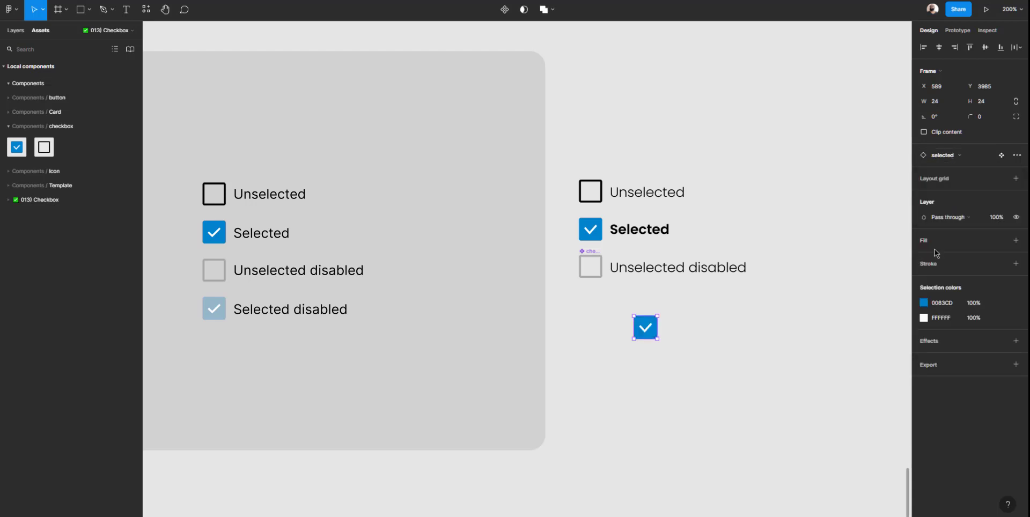
{"action": "left_click", "coordinate": [679, 342]}
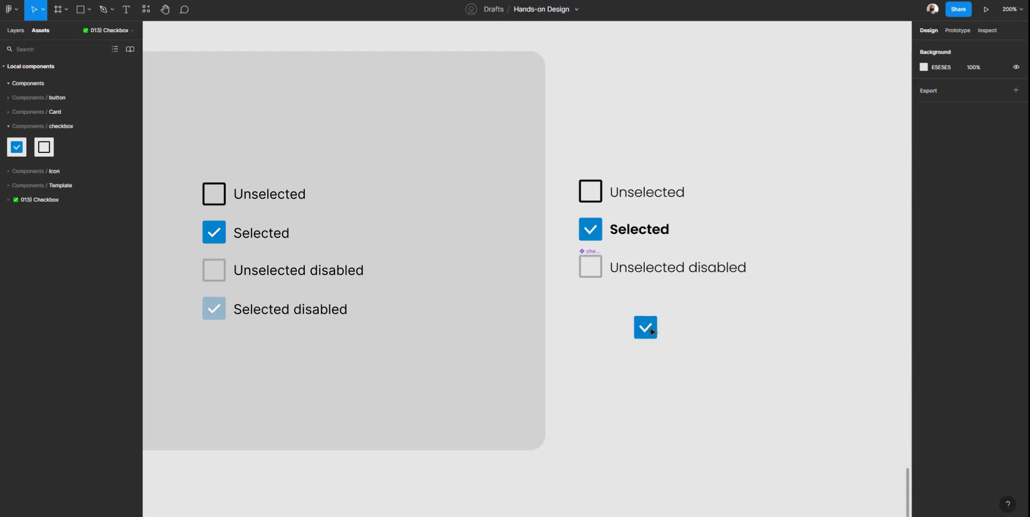
Swap the loose selected checkbox instance below the rows for the unselected checkbox component
{"action": "left_click", "coordinate": [652, 332]}
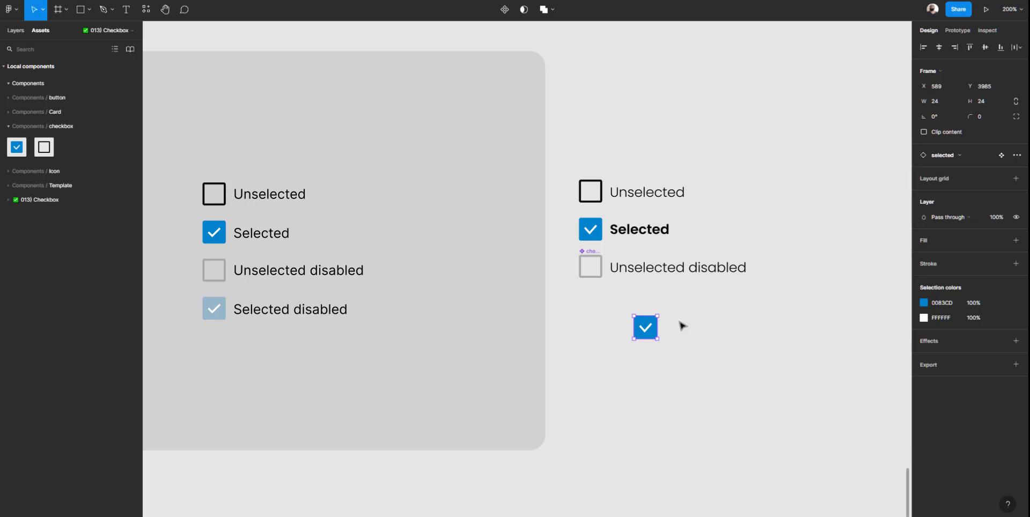
{"action": "left_click", "coordinate": [949, 155]}
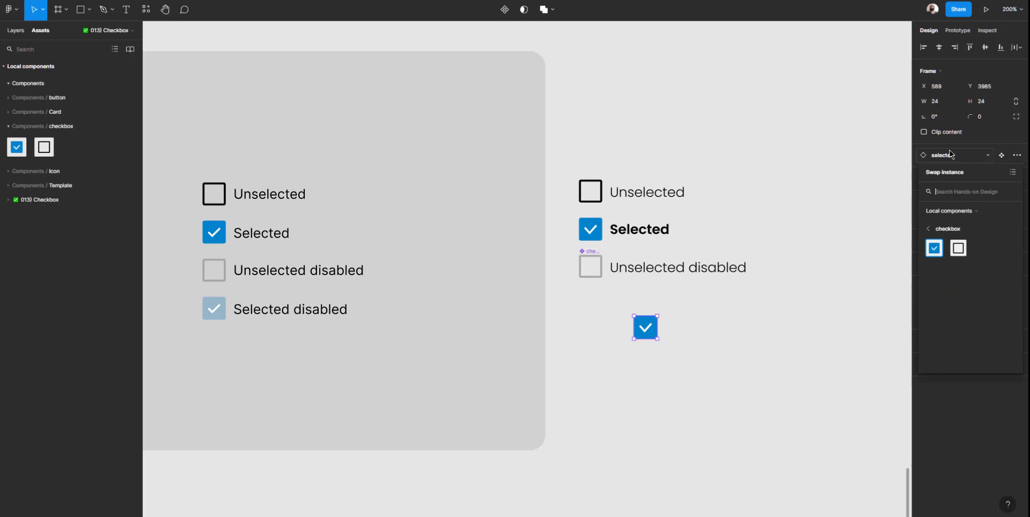
{"action": "left_click", "coordinate": [965, 247]}
{"action": "left_click", "coordinate": [698, 338]}
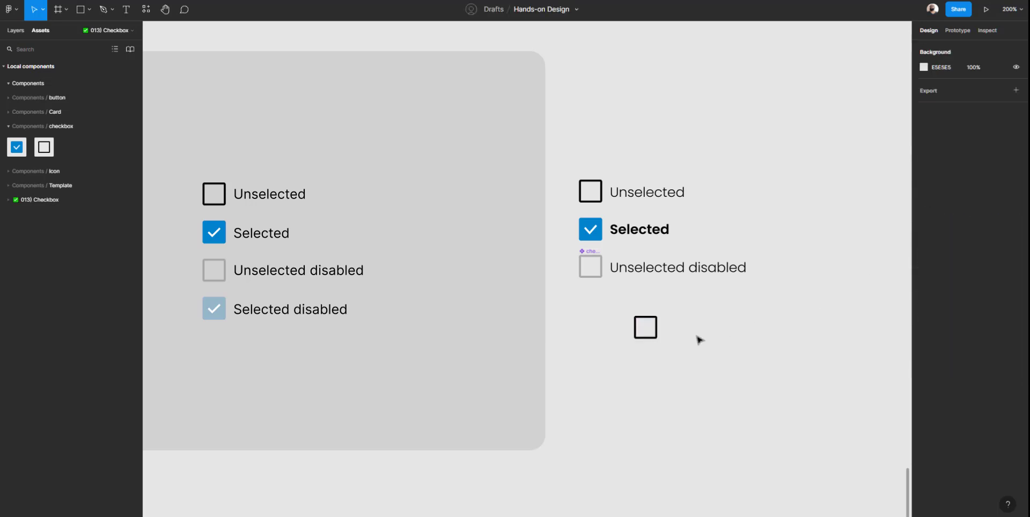
{"action": "left_click", "coordinate": [648, 341]}
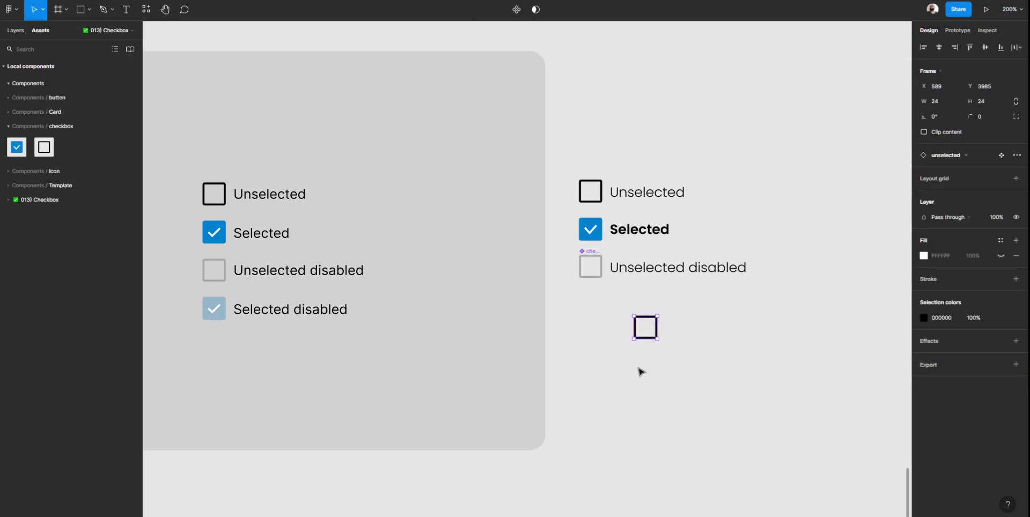
Duplicate the unselected disabled component, leaving an instance in its row and moving the main component down to Y 3971
{"action": "left_click", "coordinate": [592, 263]}
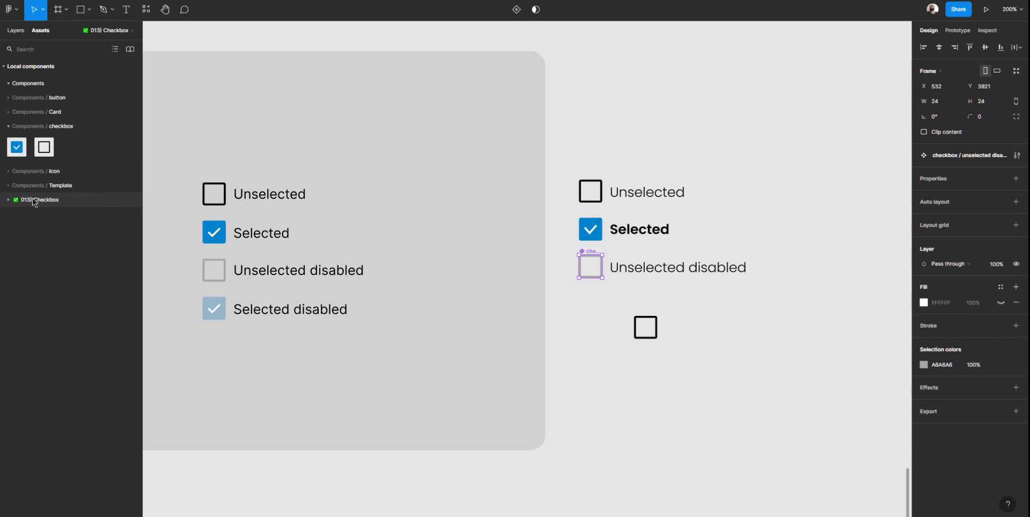
{"action": "left_click", "coordinate": [8, 199]}
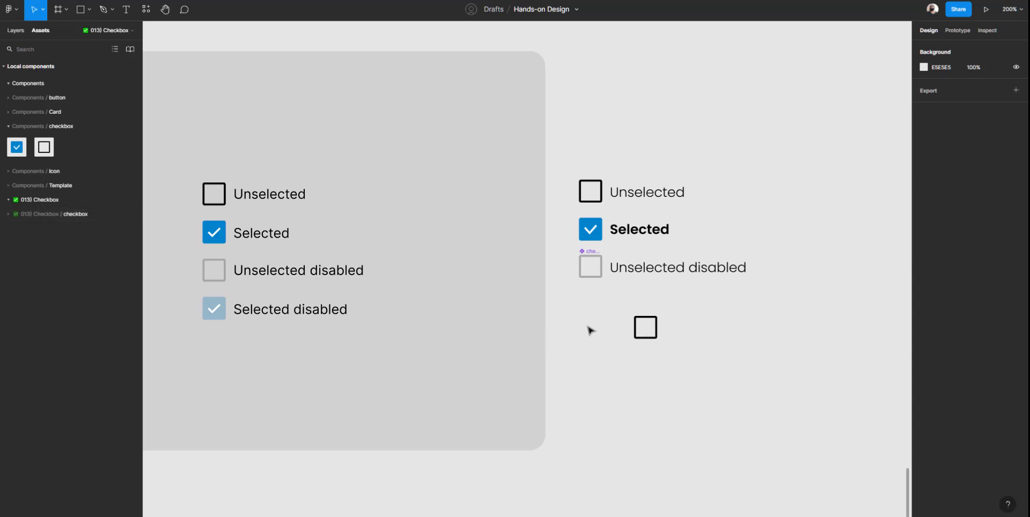
{"action": "left_click", "coordinate": [592, 252]}
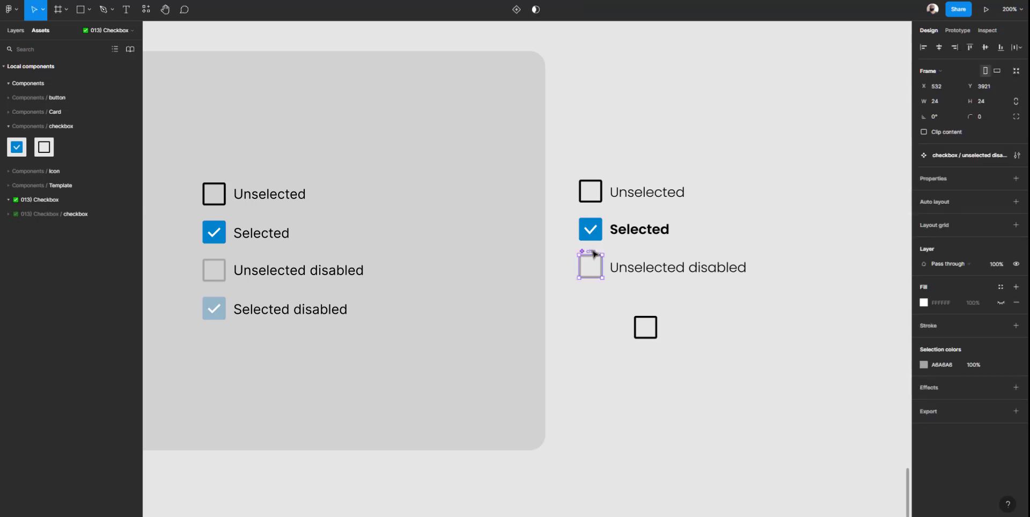
{"action": "key", "text": "ctrl+d"}
{"action": "left_click_drag", "start_coordinate": [590, 250], "coordinate": [590, 297]}
{"action": "left_click", "coordinate": [597, 276]}
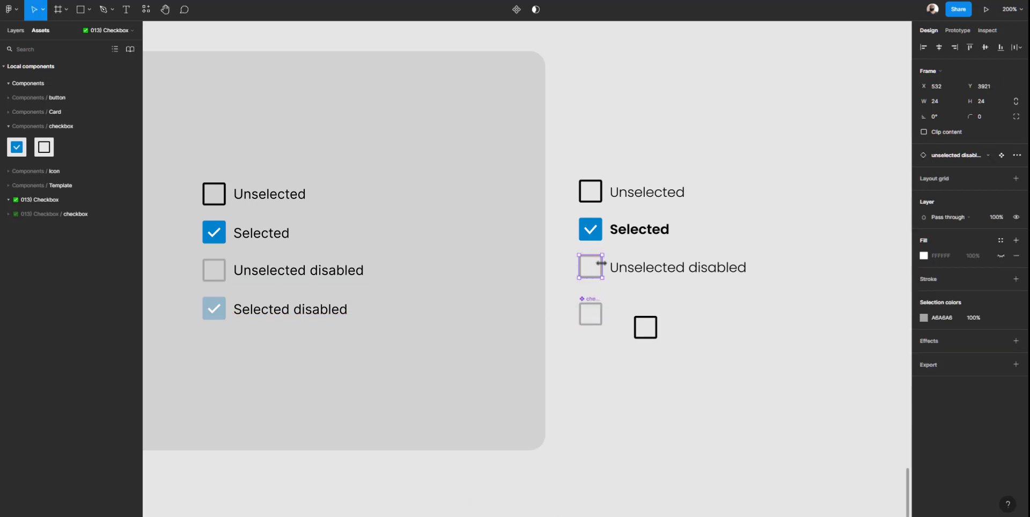
Move the main unselected disabled checkbox component to the Components page, beside the selected checkbox at X 1410, Y -270
{"action": "left_click", "coordinate": [590, 304]}
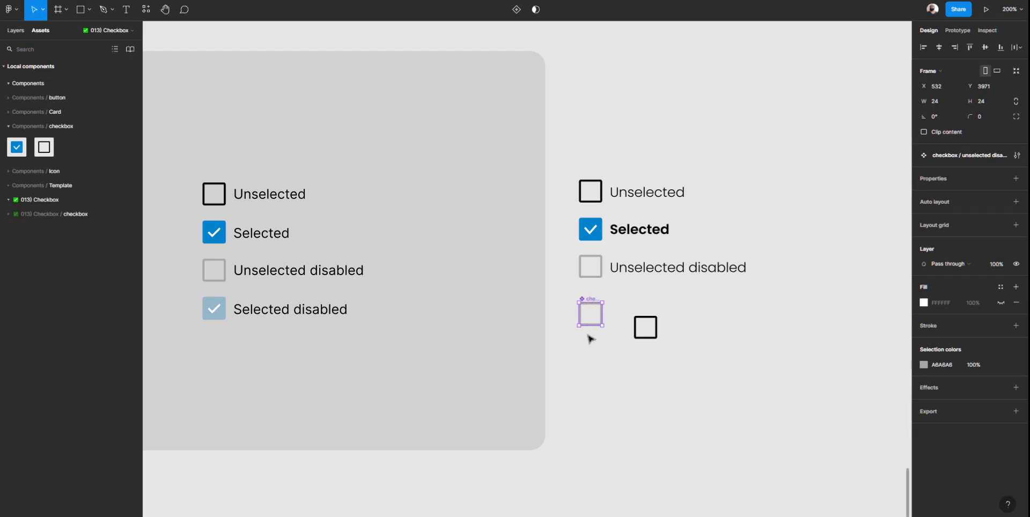
{"action": "key", "text": "Delete"}
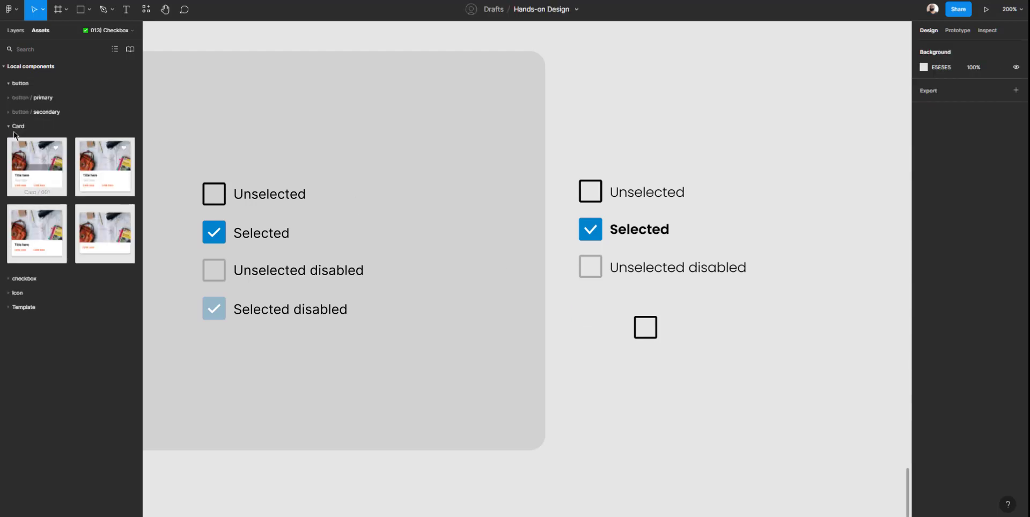
{"action": "left_click", "coordinate": [17, 33]}
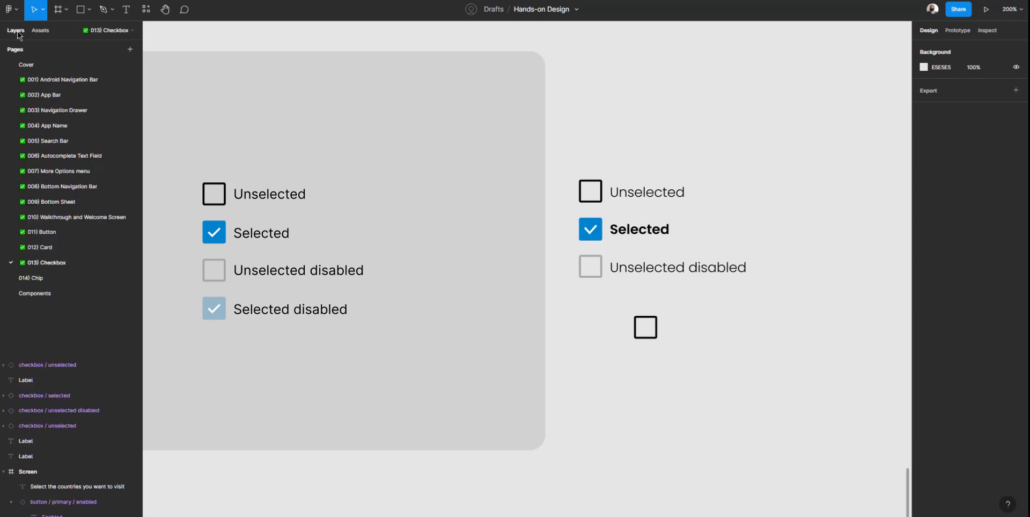
{"action": "left_click", "coordinate": [35, 294]}
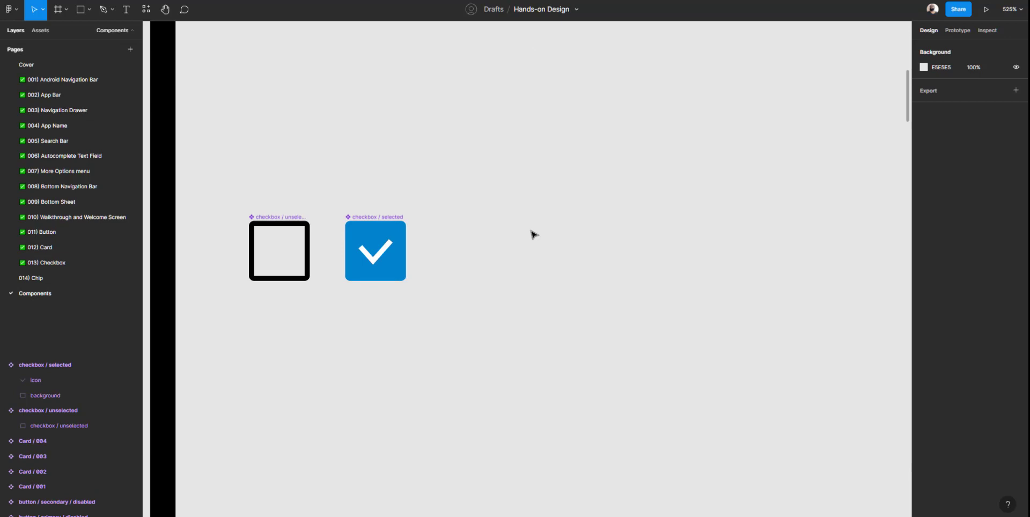
{"action": "key", "text": "ctrl+v"}
{"action": "left_click_drag", "start_coordinate": [525, 241], "coordinate": [469, 221]}
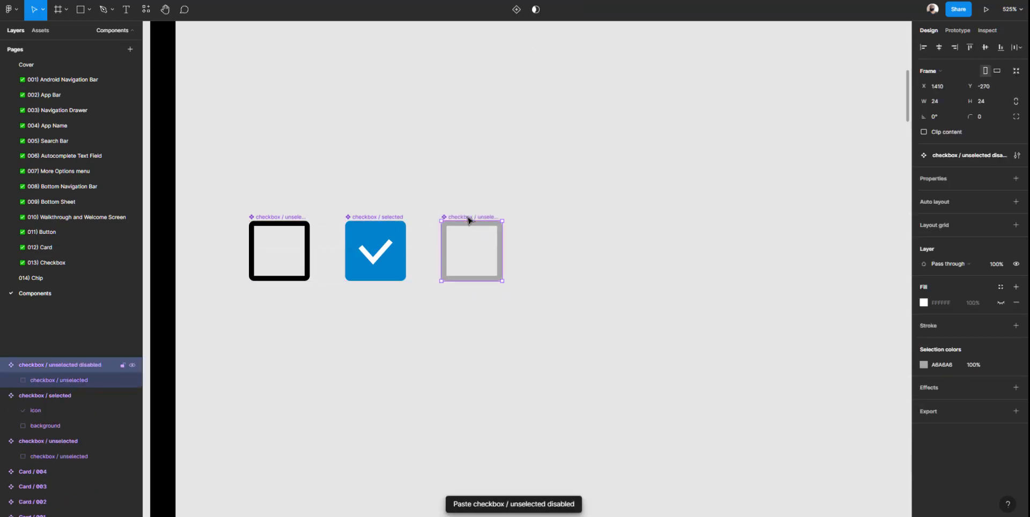
Swap the loose unselected checkbox instance on the 013) Checkbox page for the unselected disabled component, and delete it
{"action": "left_click", "coordinate": [56, 263]}
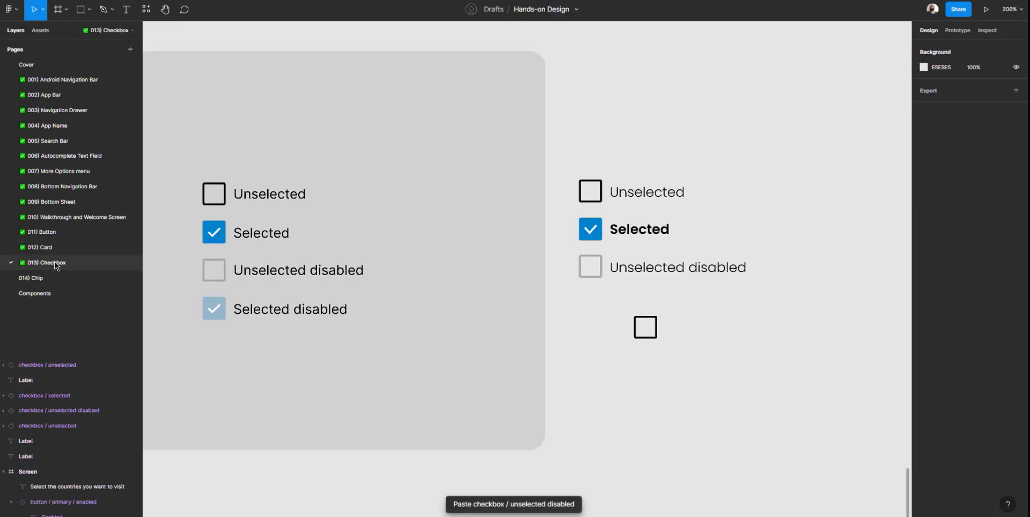
{"action": "left_click", "coordinate": [653, 326]}
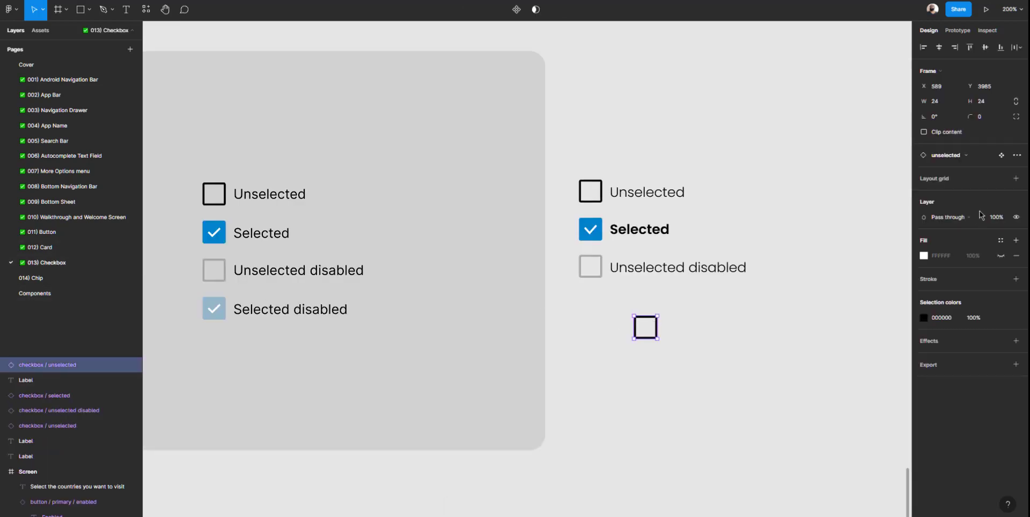
{"action": "left_click", "coordinate": [963, 156]}
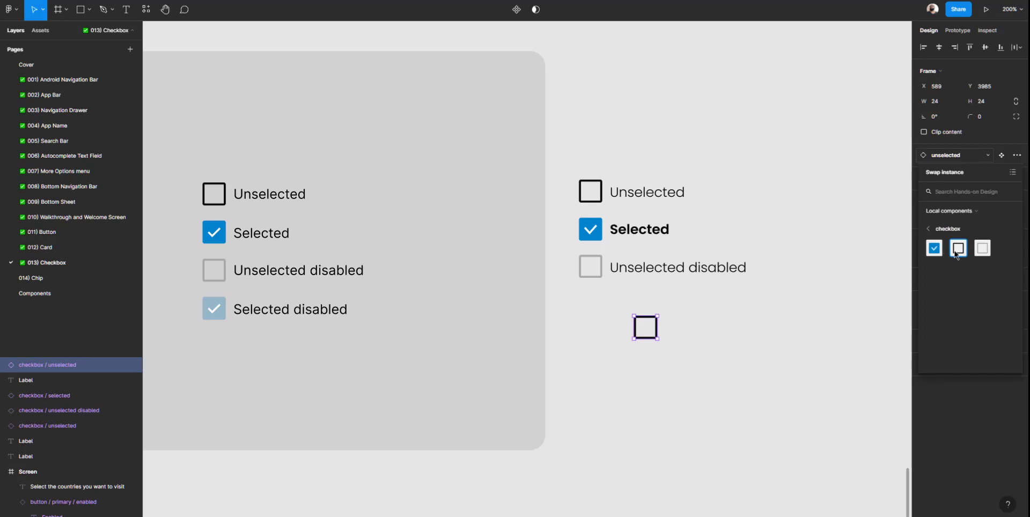
{"action": "left_click", "coordinate": [983, 254]}
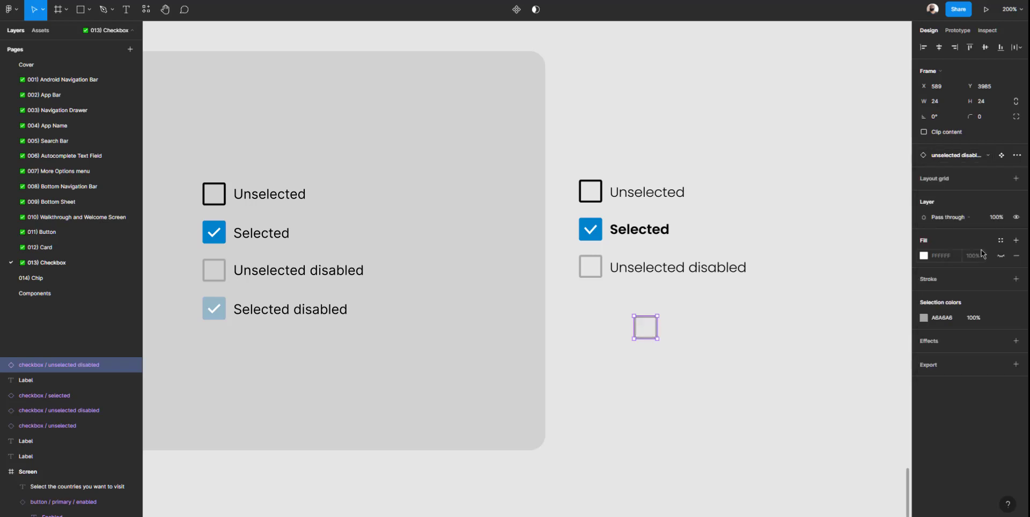
{"action": "left_click", "coordinate": [803, 306]}
{"action": "left_click", "coordinate": [601, 277]}
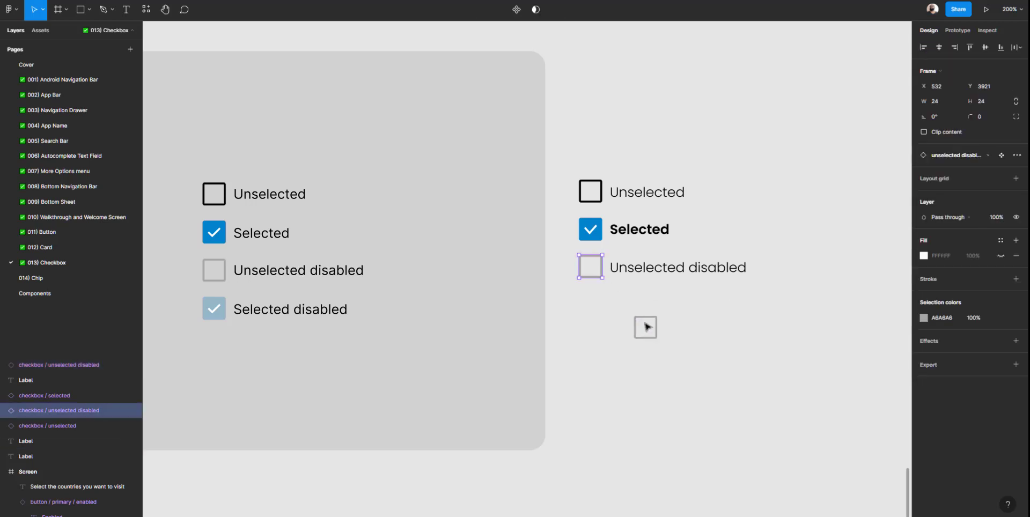
{"action": "left_click", "coordinate": [646, 326]}
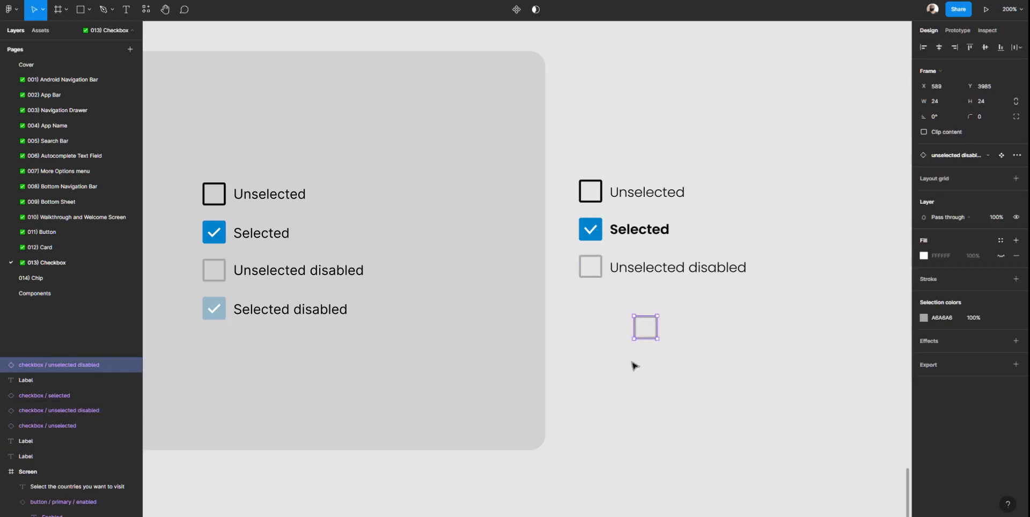
{"action": "key", "text": "Delete"}
Duplicate the selected checkbox instance below the Unselected disabled row at X 532, Y 3961, and detach the copy from its component
{"action": "left_click", "coordinate": [593, 229]}
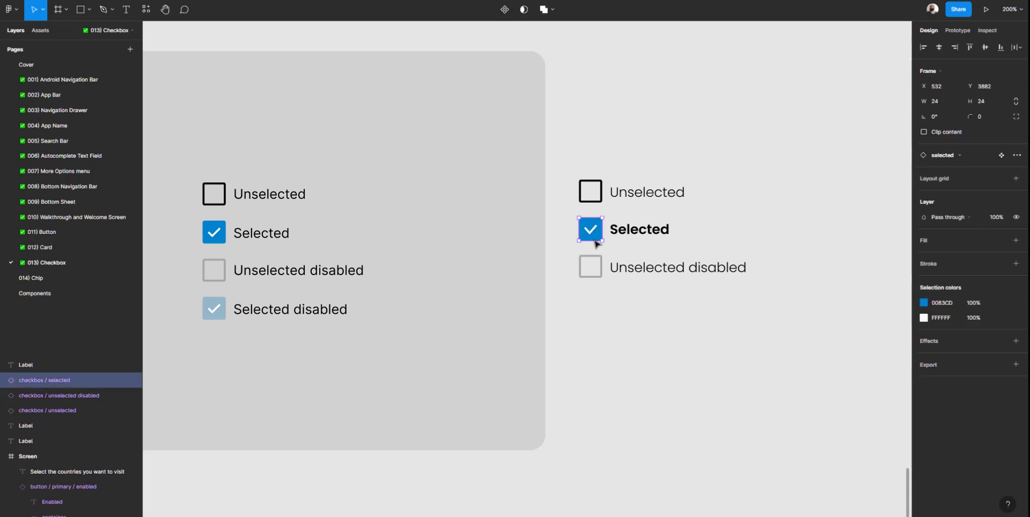
{"action": "left_click_drag", "start_coordinate": [598, 232], "coordinate": [603, 310]}
{"action": "left_click", "coordinate": [622, 313]}
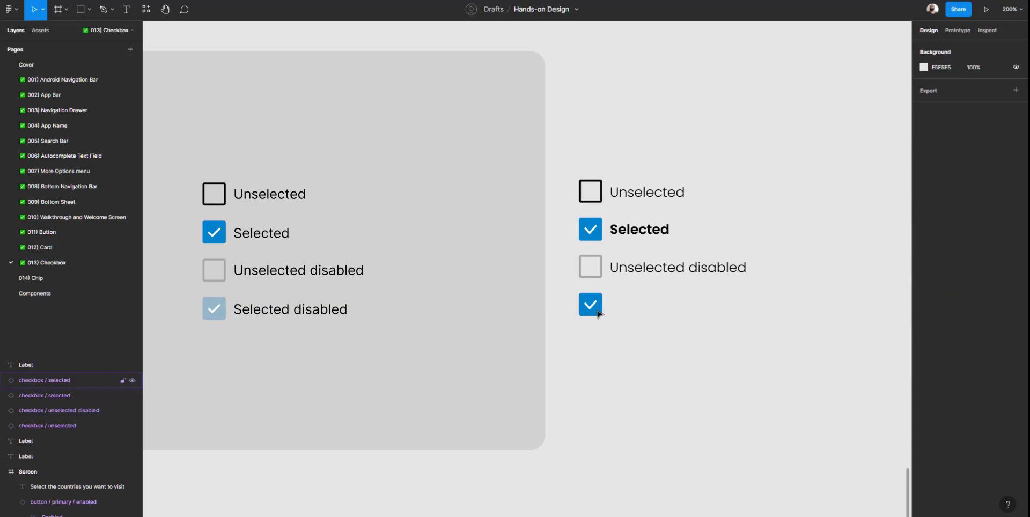
{"action": "left_click", "coordinate": [599, 312]}
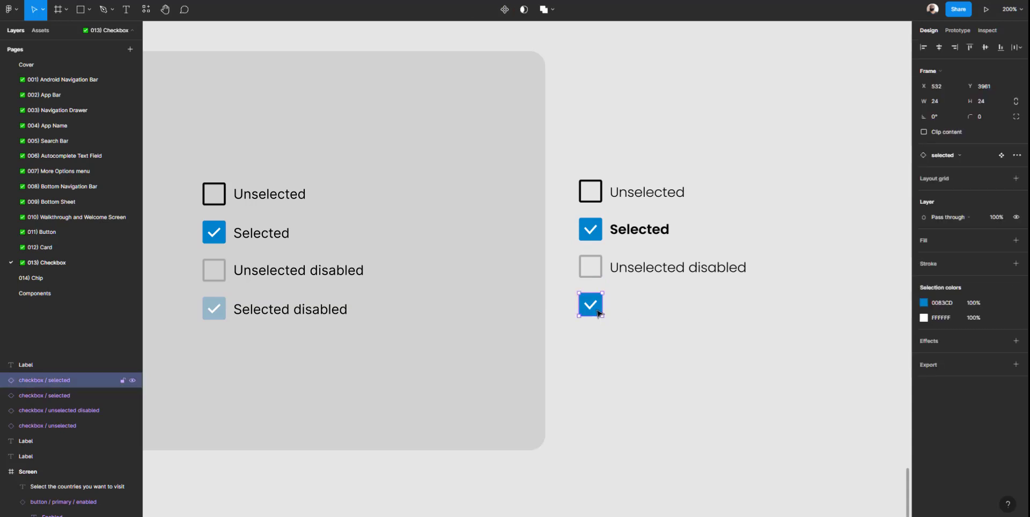
{"action": "right_click", "coordinate": [600, 314]}
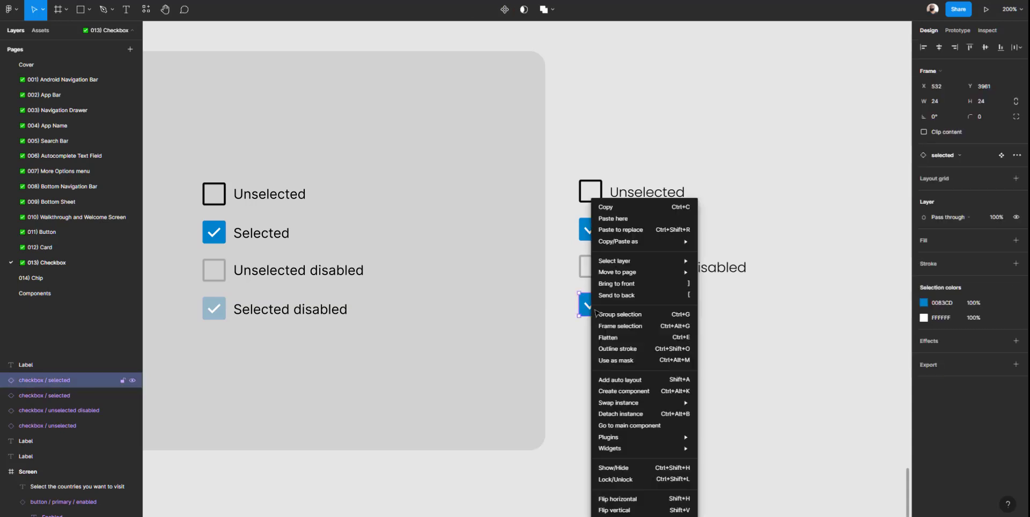
{"action": "left_click", "coordinate": [629, 418]}
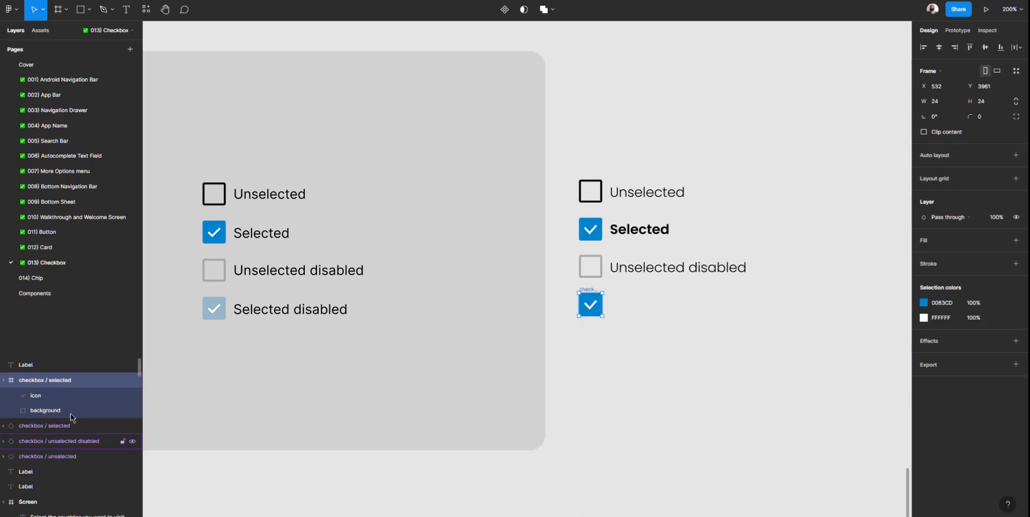
Rename the detached checkbox frame as "checkbox / selected disabled"
{"action": "double_click", "coordinate": [56, 383]}
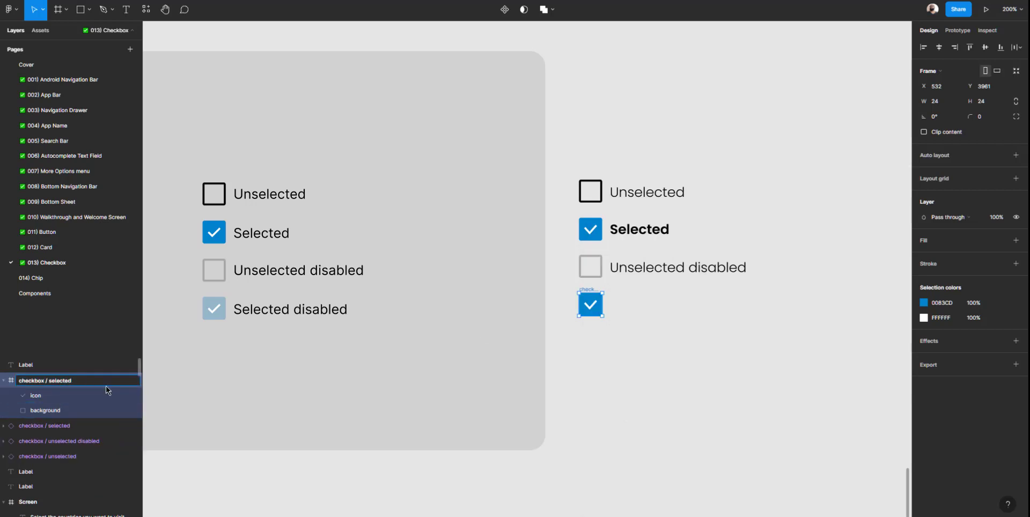
{"action": "type", "text": "disabled"}
{"action": "key", "text": "Return"}
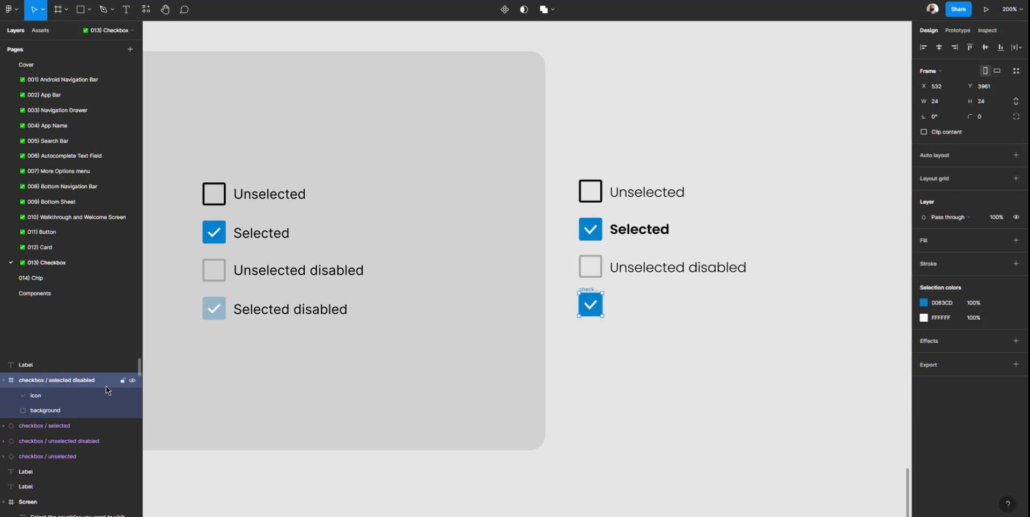
Recolour the detached checkbox's blue to 95B6C8, sampled from the reference Selected disabled checkbox
{"action": "left_click", "coordinate": [923, 302]}
{"action": "left_click", "coordinate": [811, 417]}
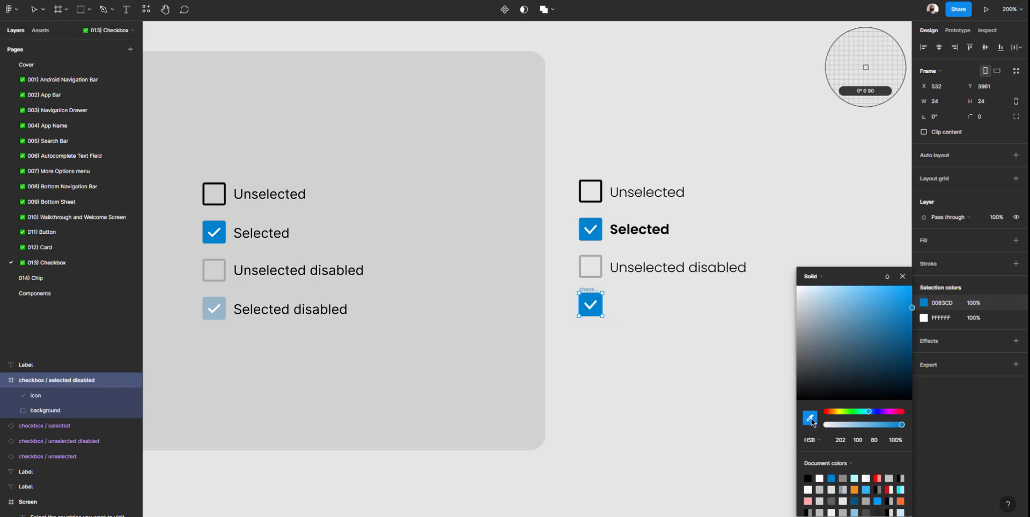
{"action": "left_click", "coordinate": [215, 297]}
{"action": "left_click", "coordinate": [645, 360]}
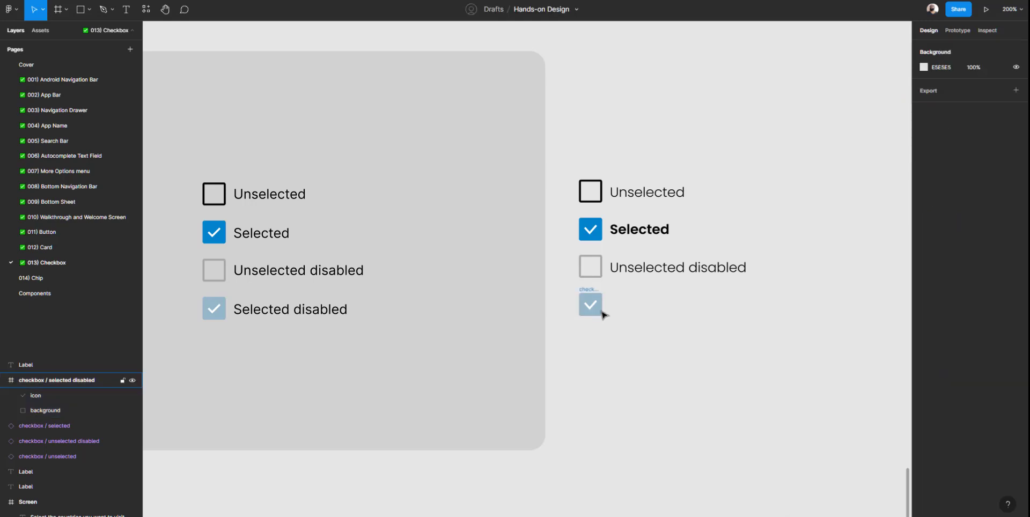
Convert the selected disabled checkbox frame into a component and duplicate an instance beside it at X 579, Y 3961
{"action": "left_click", "coordinate": [591, 295]}
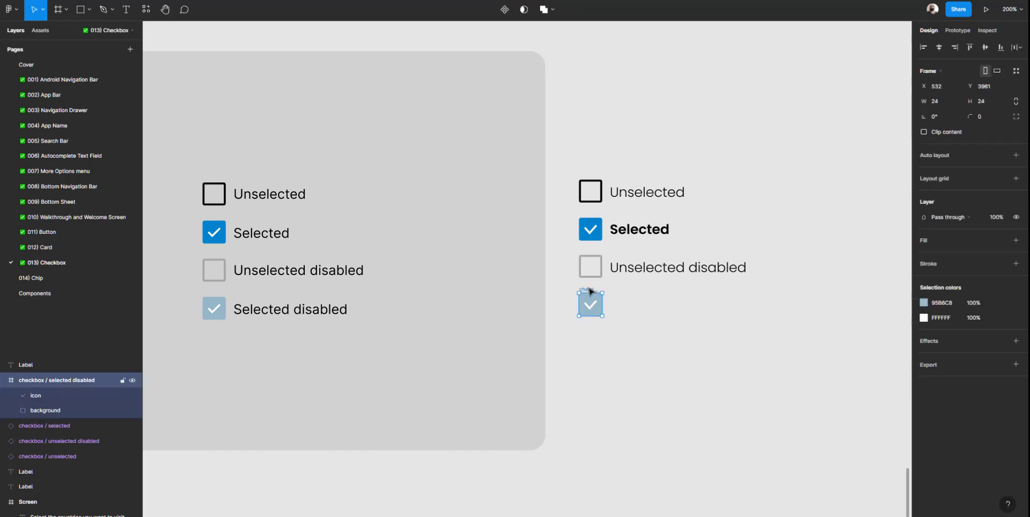
{"action": "left_click", "coordinate": [504, 10]}
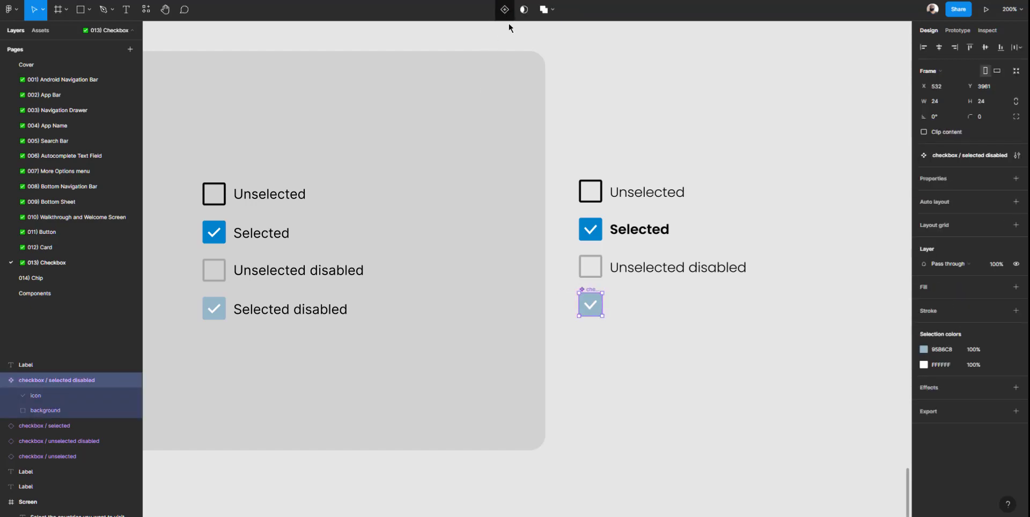
{"action": "left_click_drag", "start_coordinate": [594, 304], "coordinate": [637, 305]}
Move the main selected disabled component to the Components page, beside the unselected disabled checkbox at X 1448, Y -270
{"action": "left_click", "coordinate": [597, 309]}
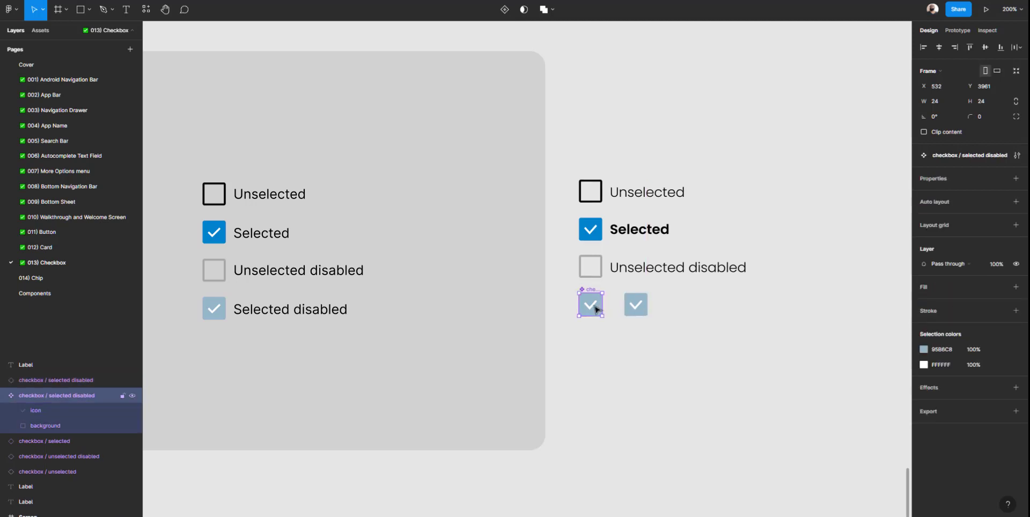
{"action": "key", "text": "Delete"}
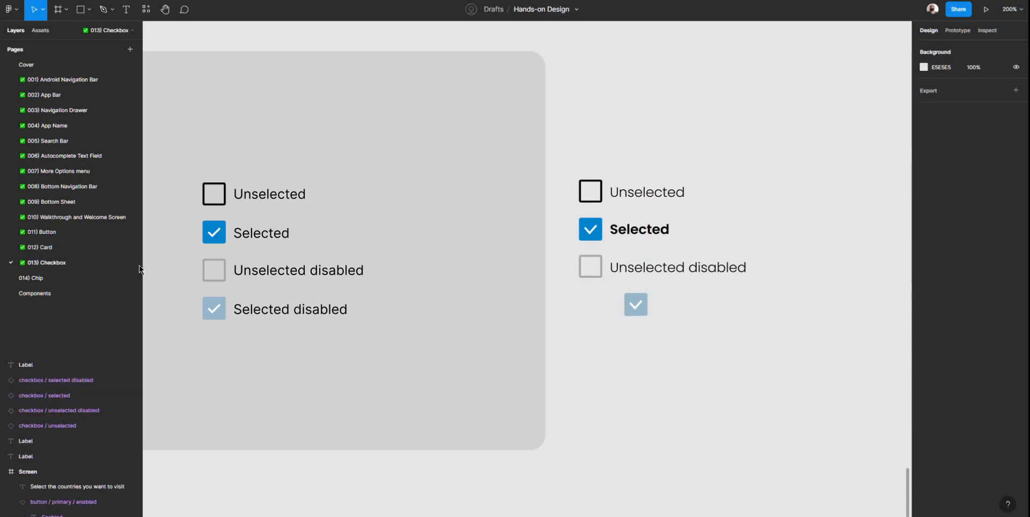
{"action": "left_click", "coordinate": [51, 292]}
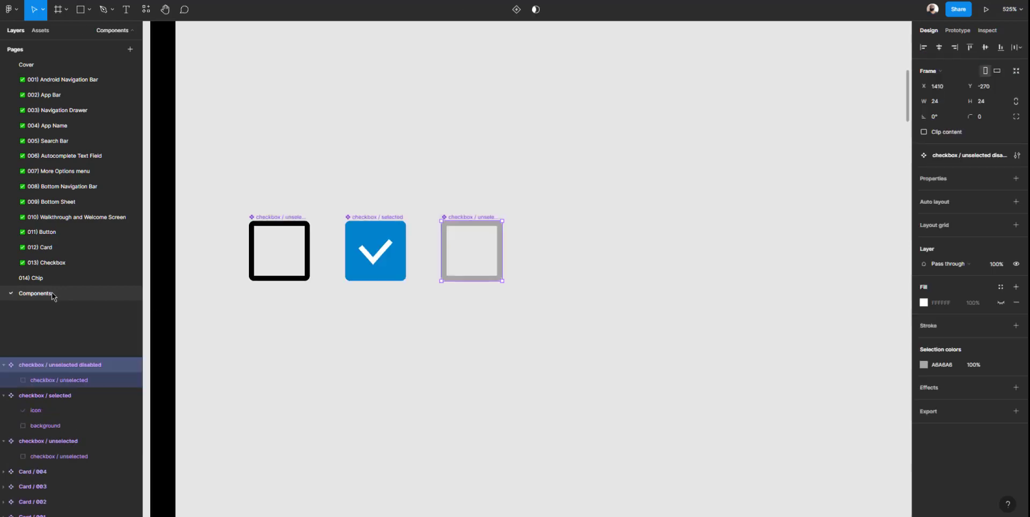
{"action": "left_click", "coordinate": [606, 281]}
{"action": "key", "text": "ctrl+v"}
{"action": "left_click_drag", "start_coordinate": [527, 273], "coordinate": [568, 251]}
{"action": "scroll", "coordinate": [567, 251], "scroll_direction": "down", "scroll_amount": 5}
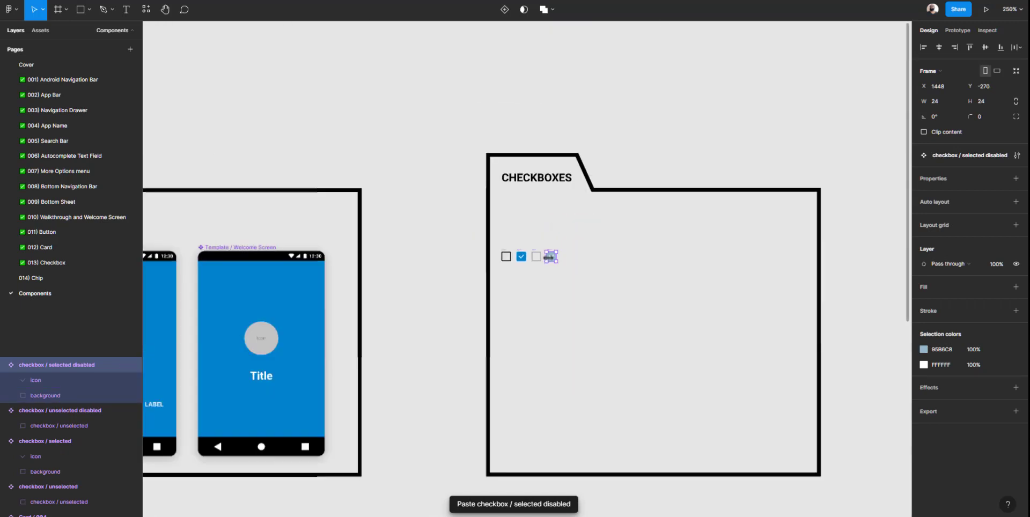
{"action": "scroll", "coordinate": [547, 257], "scroll_direction": "up", "scroll_amount": 3}
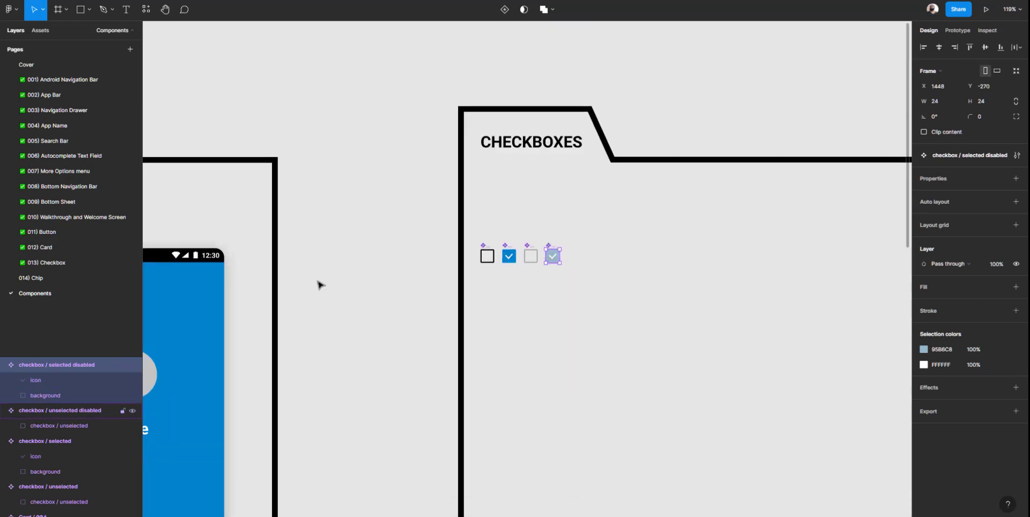
Align the selected disabled instance on the 013) Checkbox page with the checkbox column, at X 532, Y 3962
{"action": "left_click", "coordinate": [51, 265]}
{"action": "left_click", "coordinate": [636, 306]}
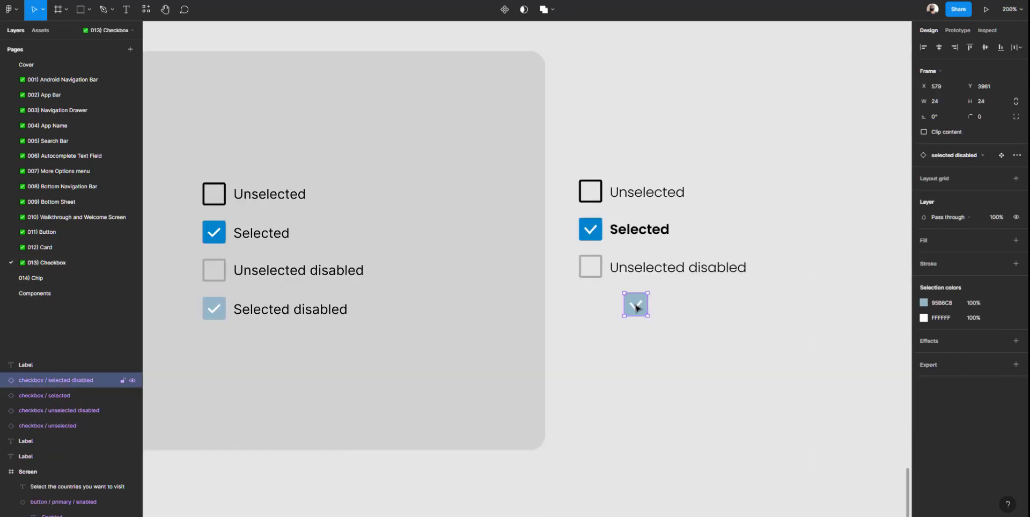
{"action": "left_click_drag", "start_coordinate": [637, 309], "coordinate": [594, 310]}
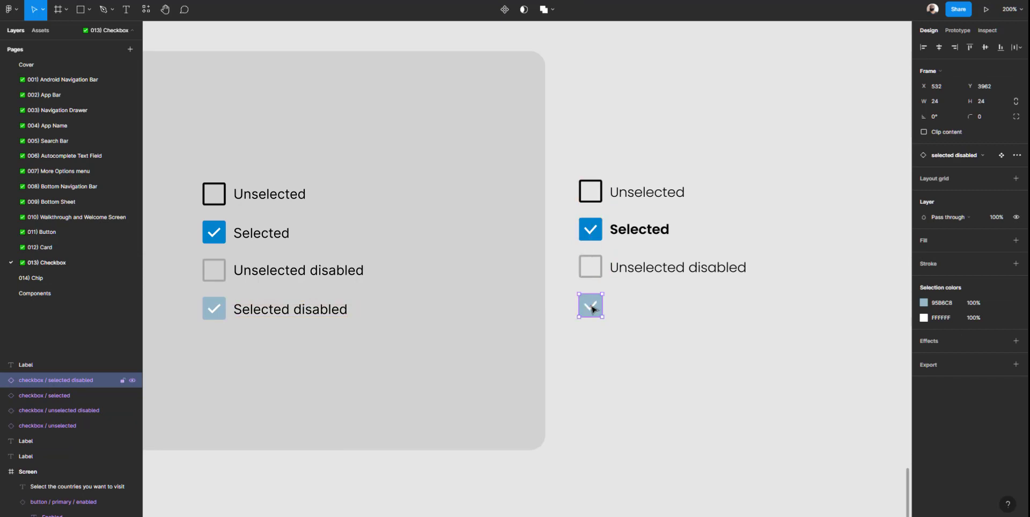
Swap the fourth-row checkbox instance to the selected component and back to selected disabled
{"action": "left_click", "coordinate": [976, 157]}
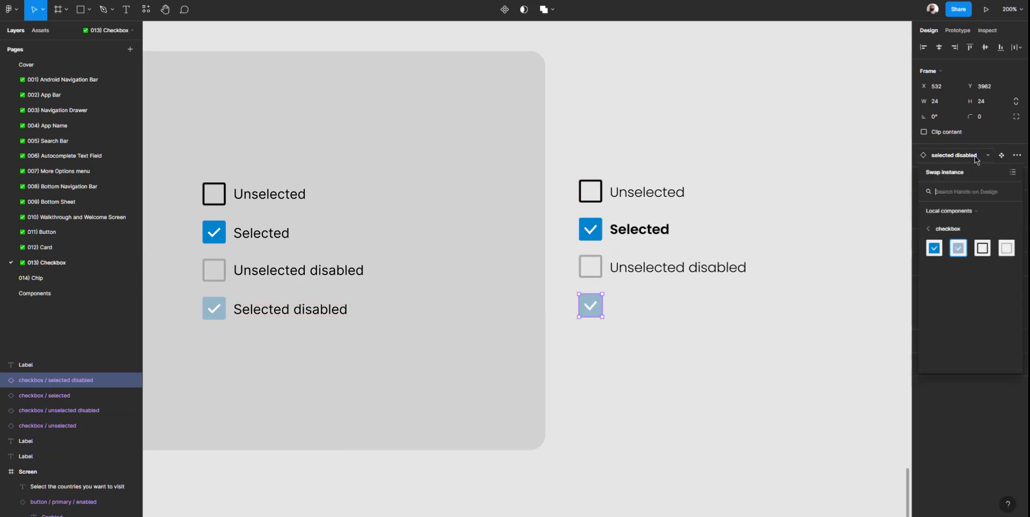
{"action": "left_click", "coordinate": [935, 248]}
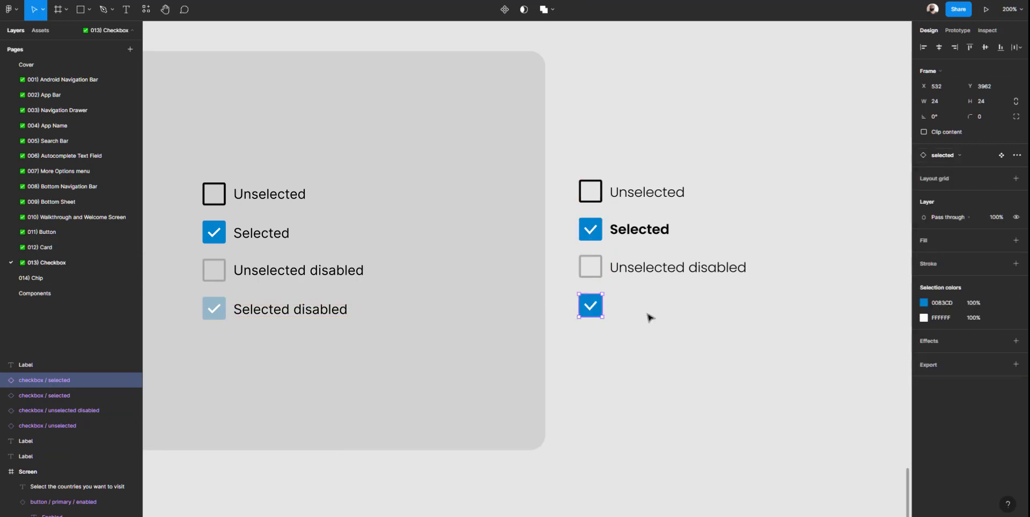
{"action": "scroll", "coordinate": [612, 309], "scroll_direction": "up", "scroll_amount": 5}
{"action": "left_click", "coordinate": [952, 156]}
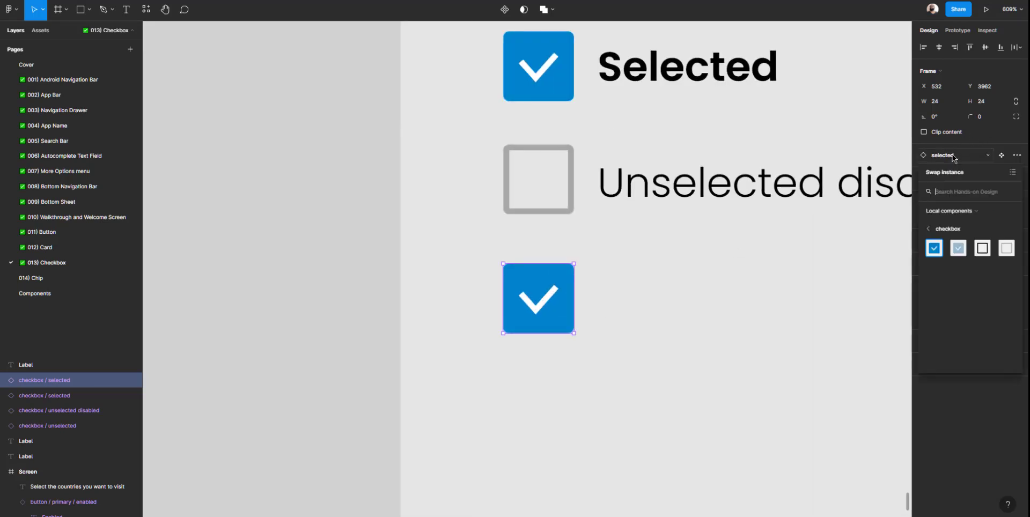
{"action": "left_click", "coordinate": [958, 248]}
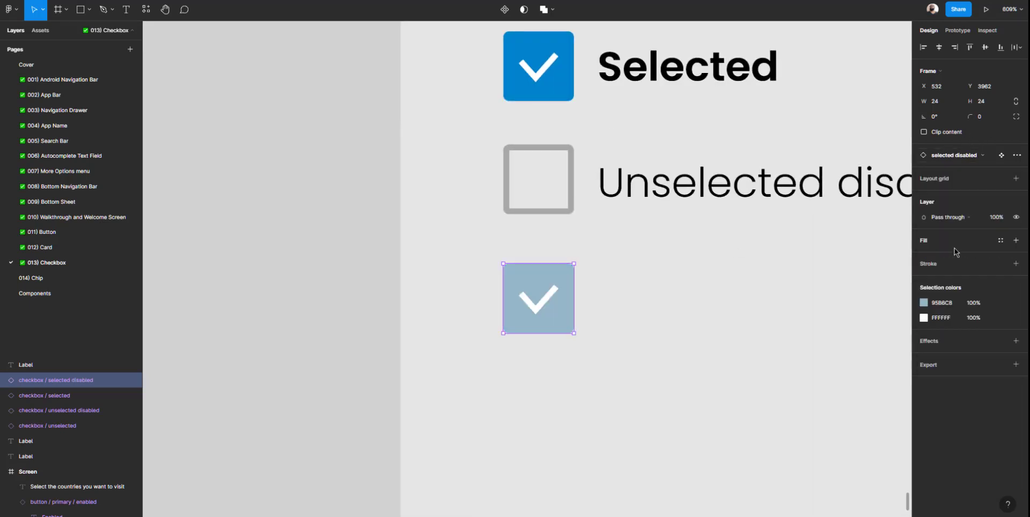
Swap the fourth-row checkbox instance to the unselected component and on to unselected disabled
{"action": "left_click", "coordinate": [962, 156]}
{"action": "left_click", "coordinate": [982, 248]}
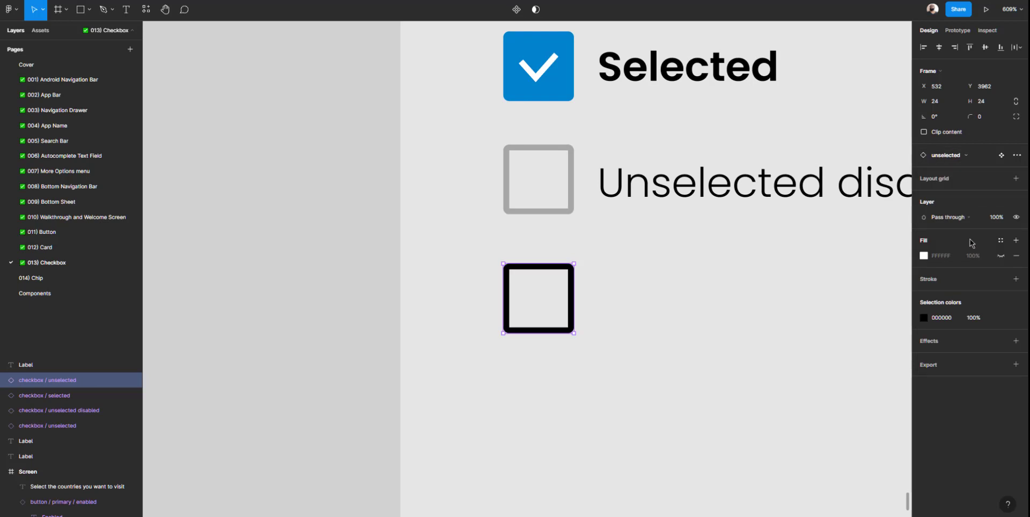
{"action": "left_click", "coordinate": [962, 156]}
{"action": "left_click", "coordinate": [1004, 251]}
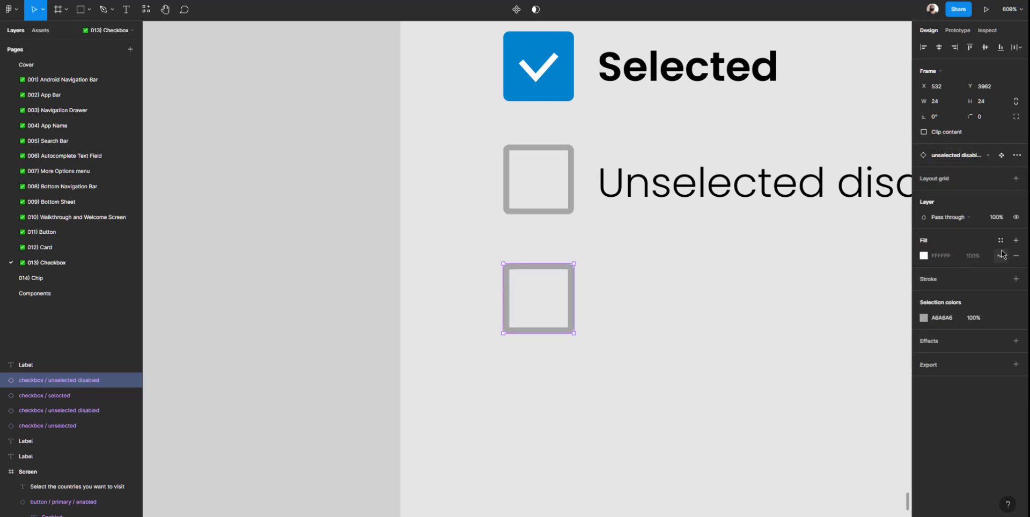
Swap the fourth-row checkbox instance to the selected disabled component
{"action": "left_click", "coordinate": [964, 155]}
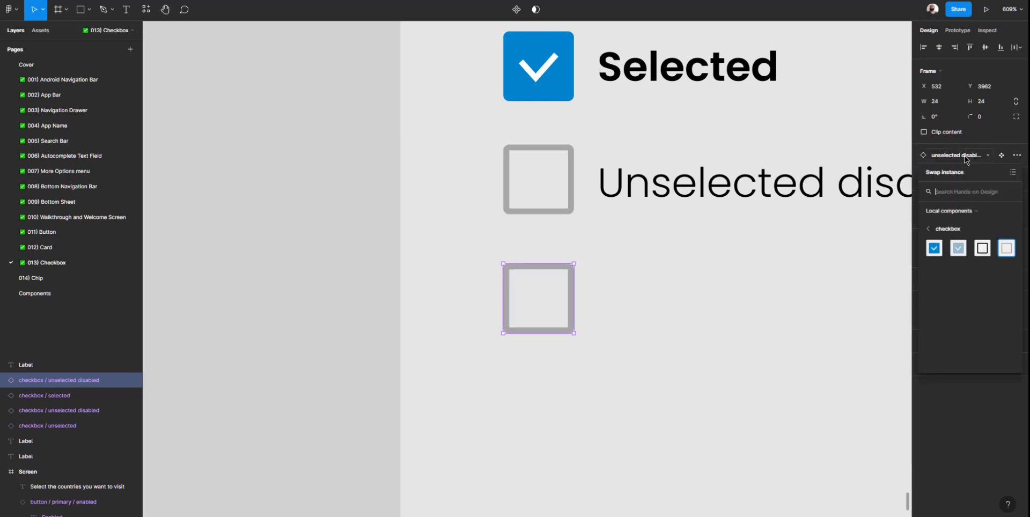
{"action": "left_click", "coordinate": [956, 249]}
{"action": "left_click", "coordinate": [678, 278]}
Duplicate the "Unselected disabled" label beside the fourth-row checkbox and align their vertical centers
{"action": "scroll", "coordinate": [633, 273], "scroll_direction": "down", "scroll_amount": 5}
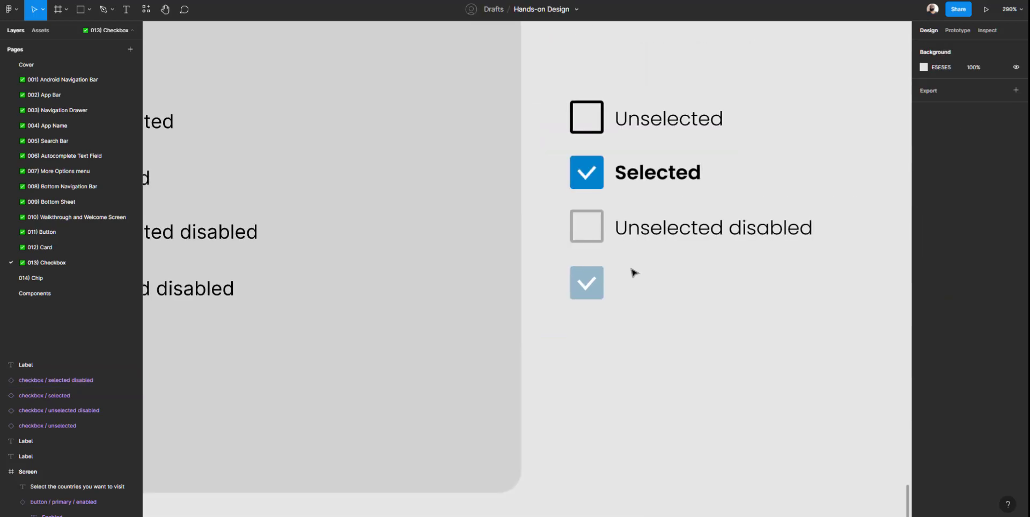
{"action": "scroll", "coordinate": [635, 272], "scroll_direction": "down", "scroll_amount": 5}
{"action": "scroll", "coordinate": [634, 272], "scroll_direction": "up", "scroll_amount": 4}
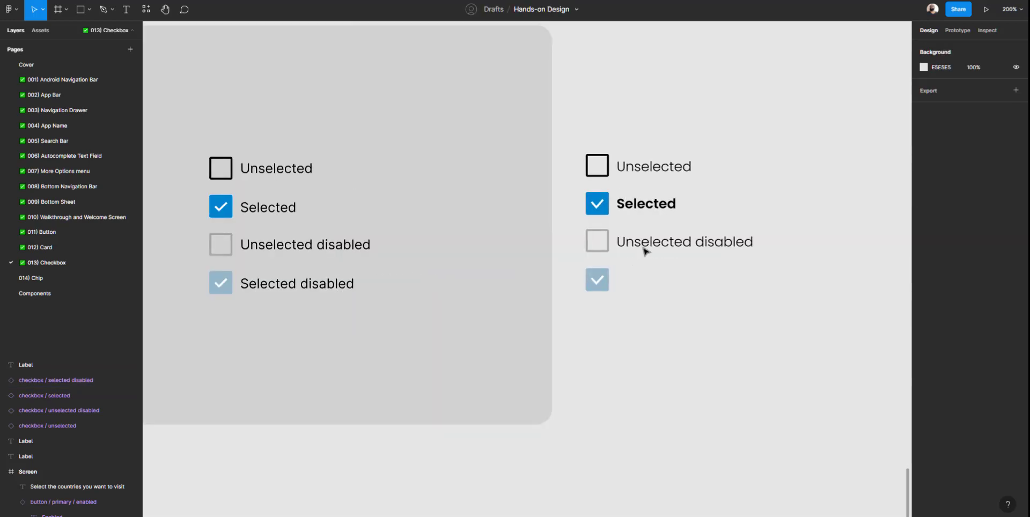
{"action": "left_click_drag", "start_coordinate": [655, 247], "coordinate": [594, 282]}
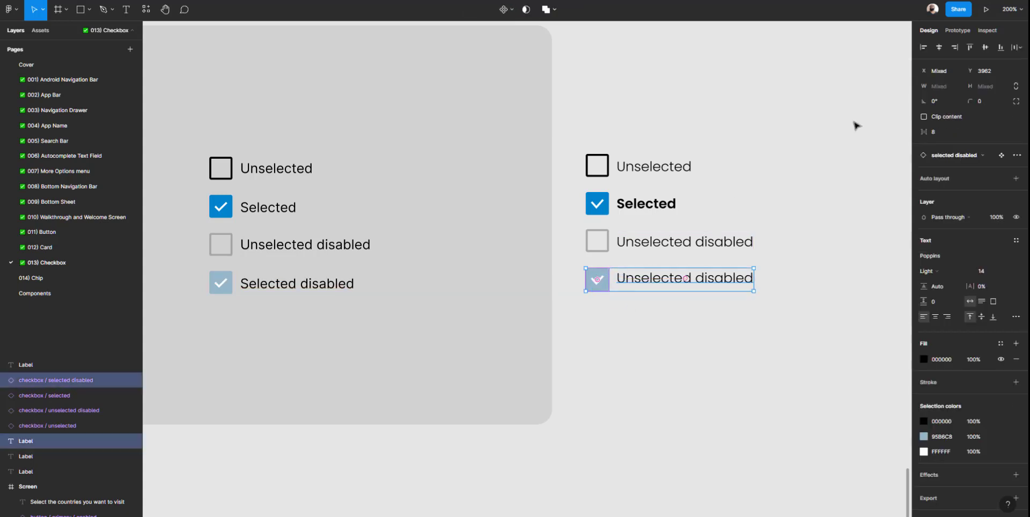
{"action": "left_click", "coordinate": [985, 47]}
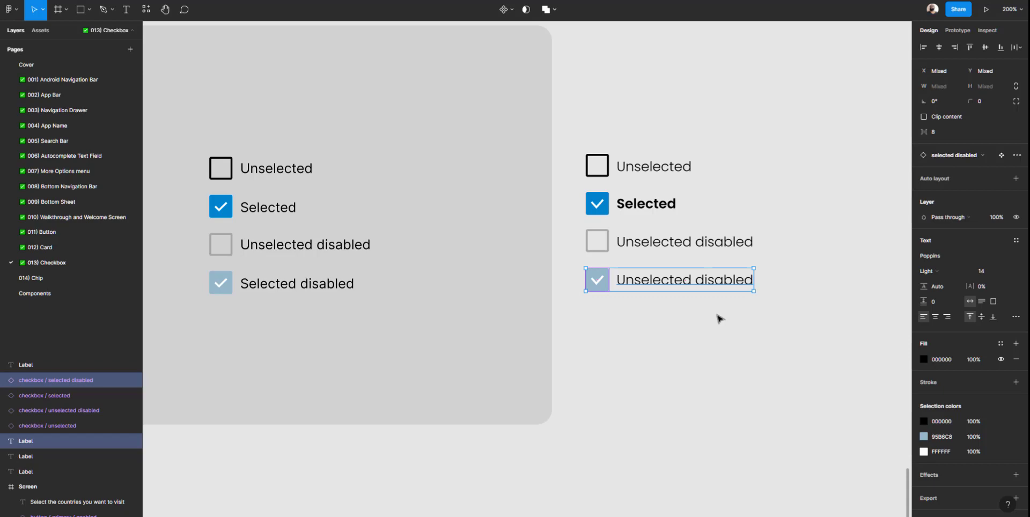
{"action": "left_click", "coordinate": [720, 318]}
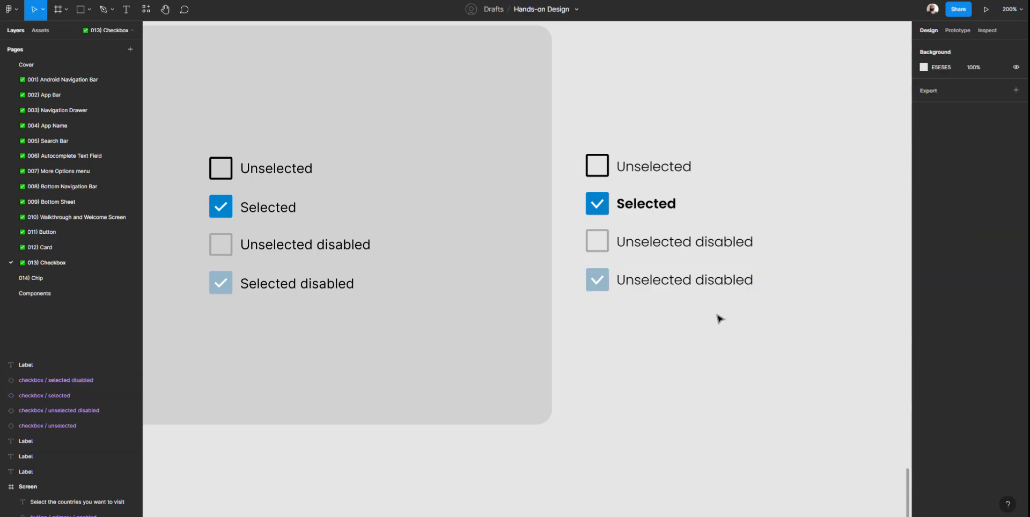
Change the fourth-row label text to "Selected disabled"
{"action": "left_click", "coordinate": [666, 291]}
{"action": "left_click", "coordinate": [661, 313]}
{"action": "left_click", "coordinate": [659, 285]}
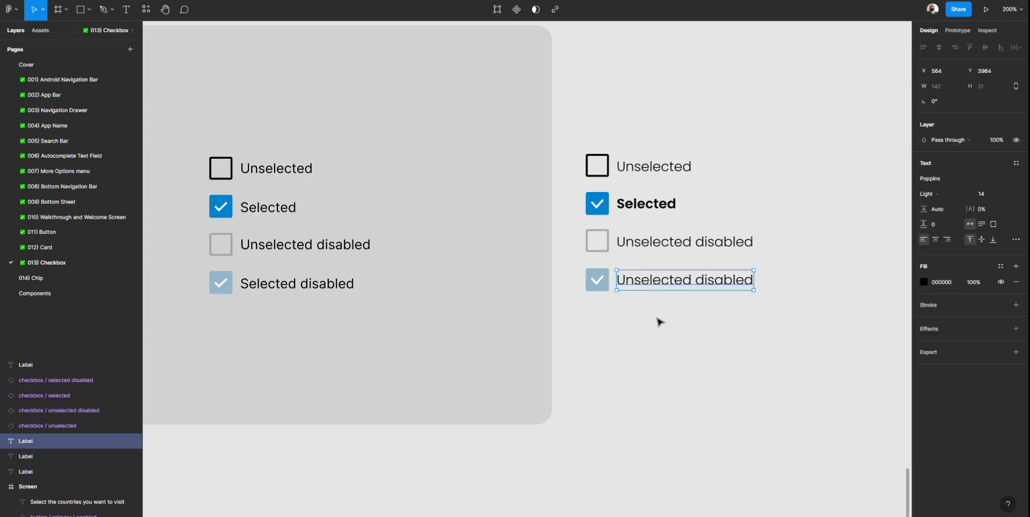
{"action": "double_click", "coordinate": [635, 279]}
{"action": "left_click", "coordinate": [649, 280]}
{"action": "left_click_drag", "start_coordinate": [692, 281], "coordinate": [607, 280]}
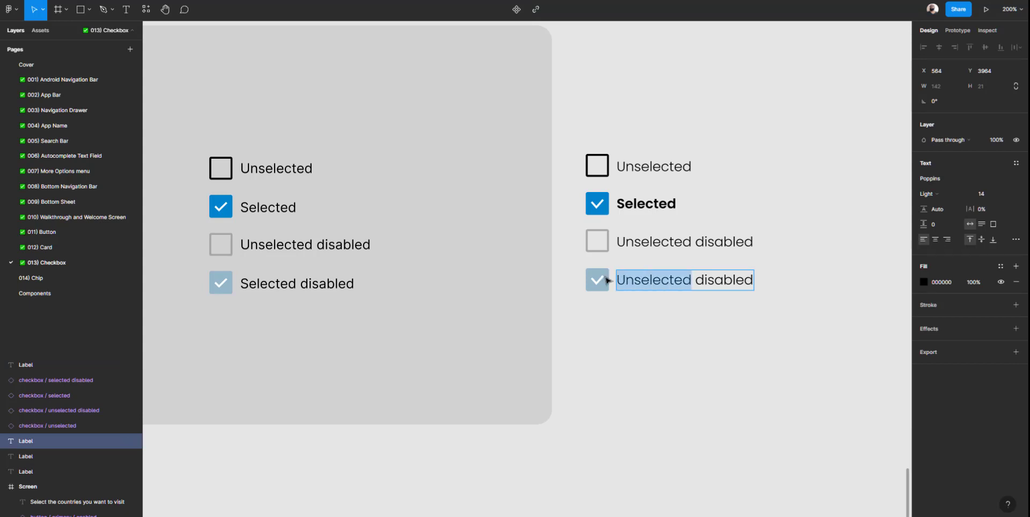
{"action": "type", "text": "Selected"}
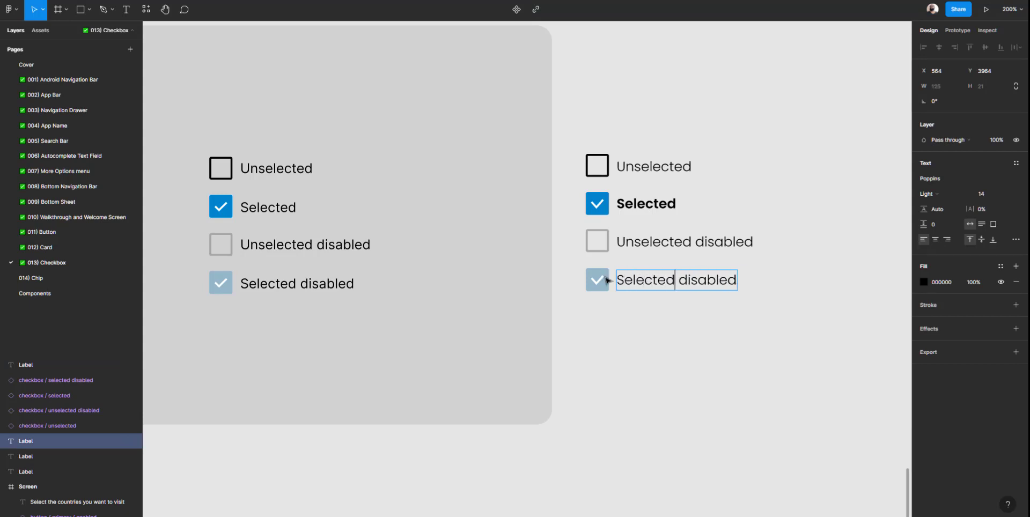
{"action": "key", "text": "Escape"}
Make the "Selected disabled" label bold and fill it with the 95B6C8 blue sampled from its checkbox
{"action": "key", "text": "ctrl+b"}
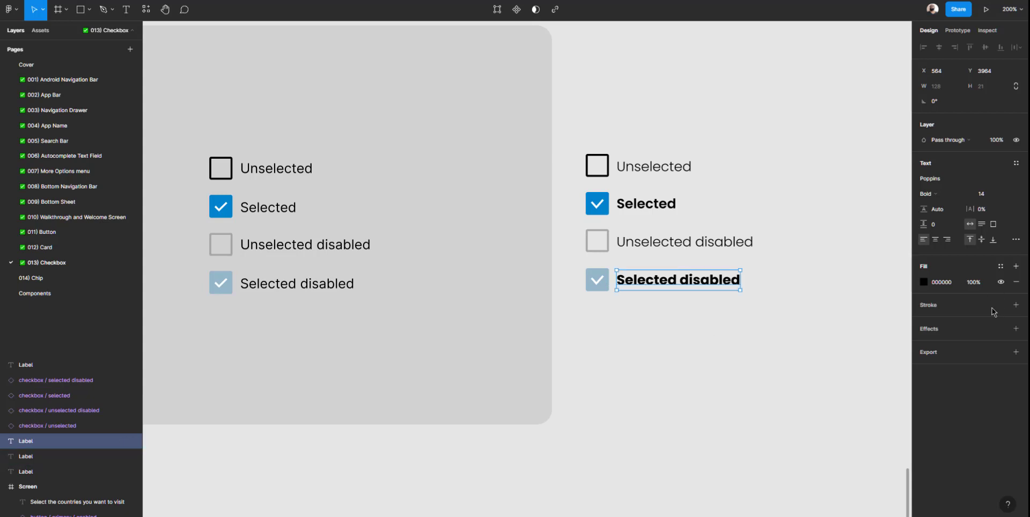
{"action": "left_click", "coordinate": [924, 284]}
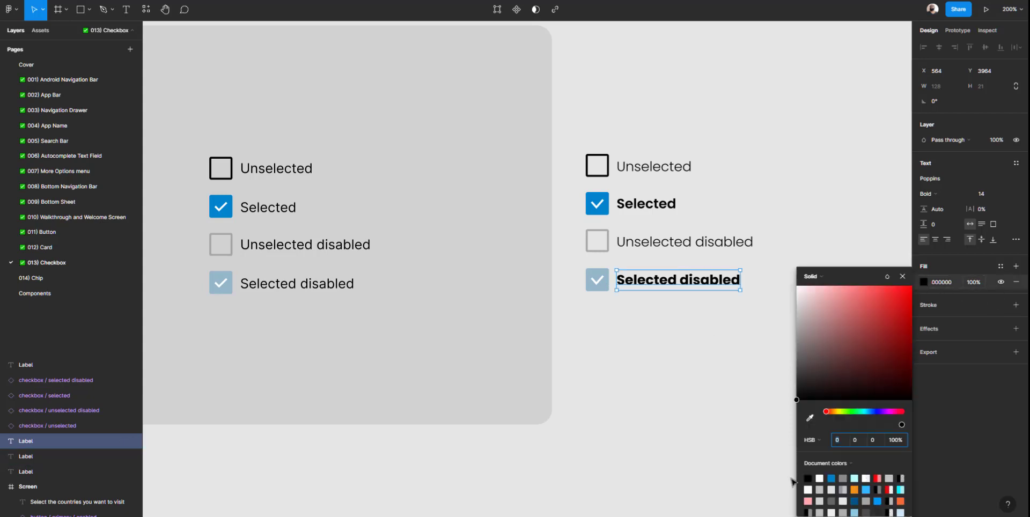
{"action": "left_click", "coordinate": [809, 418]}
{"action": "left_click", "coordinate": [605, 284]}
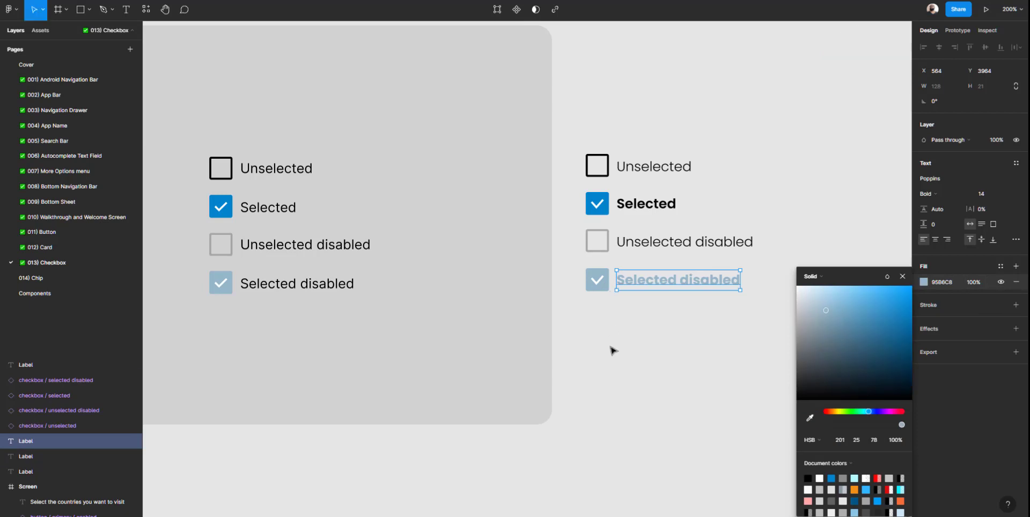
{"action": "left_click", "coordinate": [612, 356]}
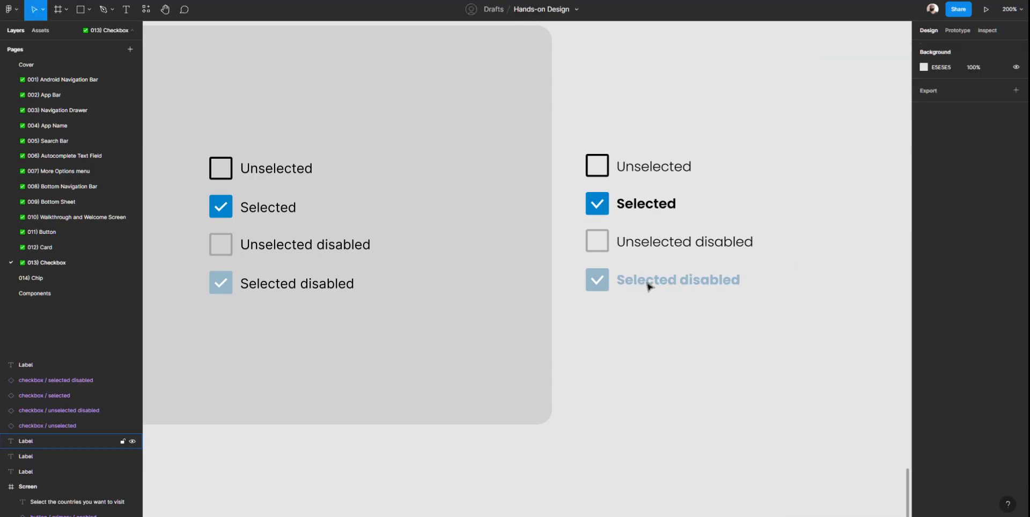
Fill the "Unselected disabled" label with the grey sampled from its checkbox outline
{"action": "left_click", "coordinate": [654, 249]}
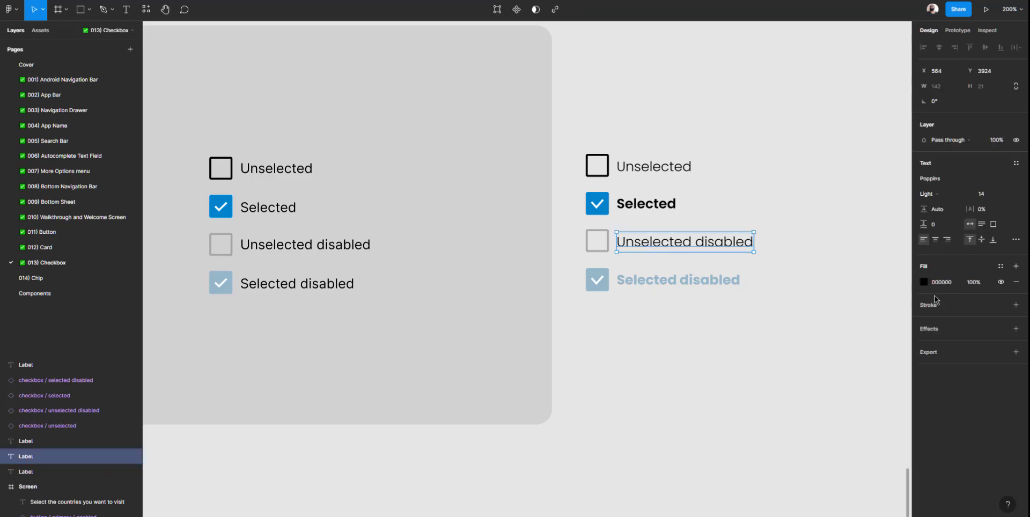
{"action": "left_click", "coordinate": [924, 281]}
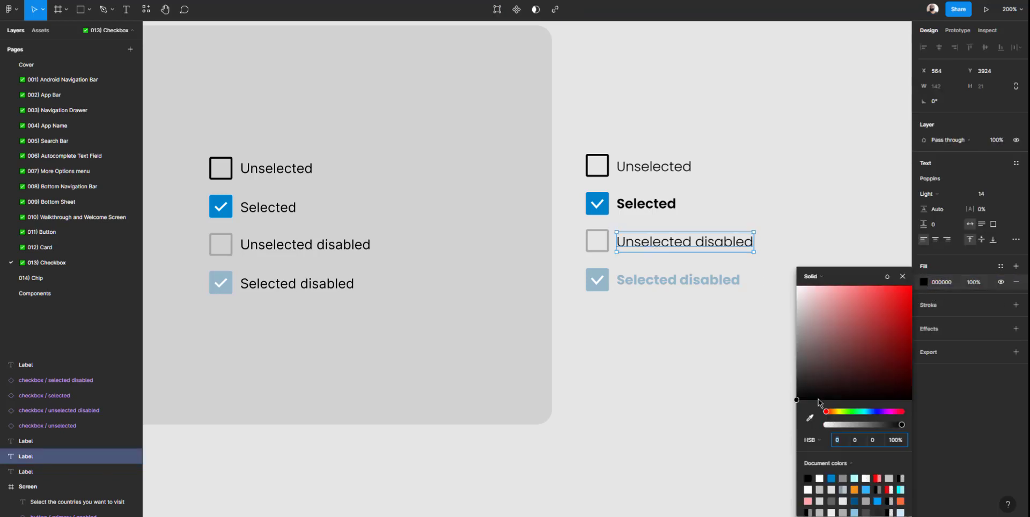
{"action": "left_click", "coordinate": [810, 418]}
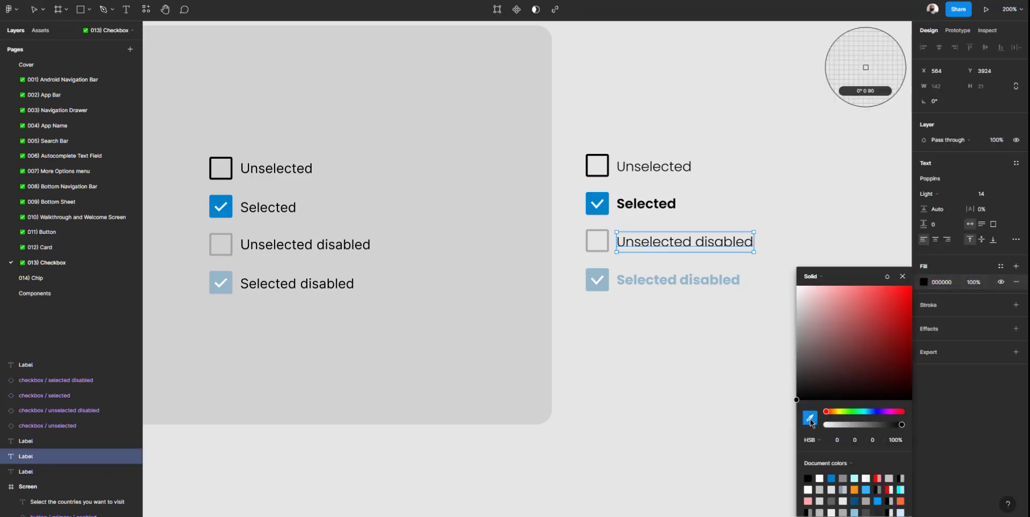
{"action": "left_click", "coordinate": [610, 245]}
{"action": "left_click", "coordinate": [605, 354]}
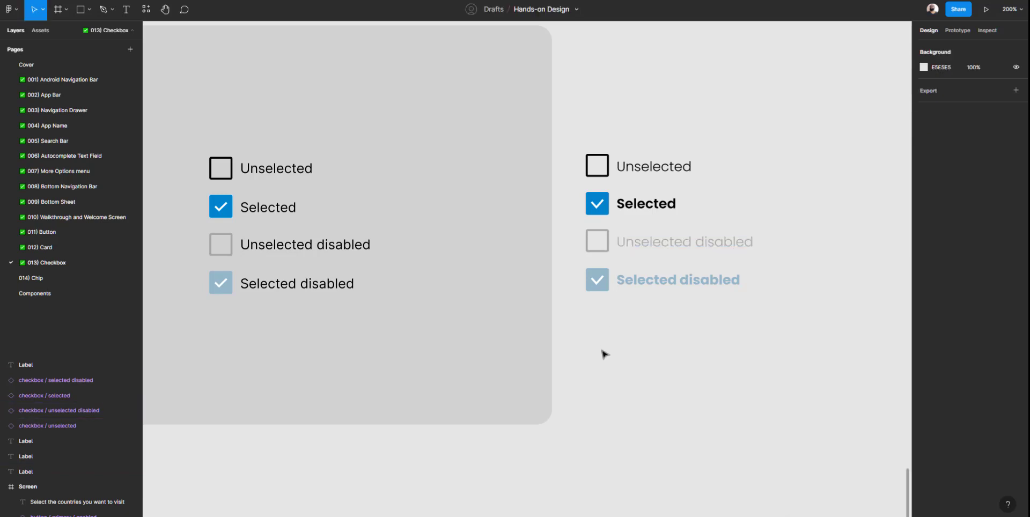
Compare the recreated States checkboxes with the reference, and examine the Atoms section with its four trial squares
{"action": "scroll", "coordinate": [653, 175], "scroll_direction": "up", "scroll_amount": 3}
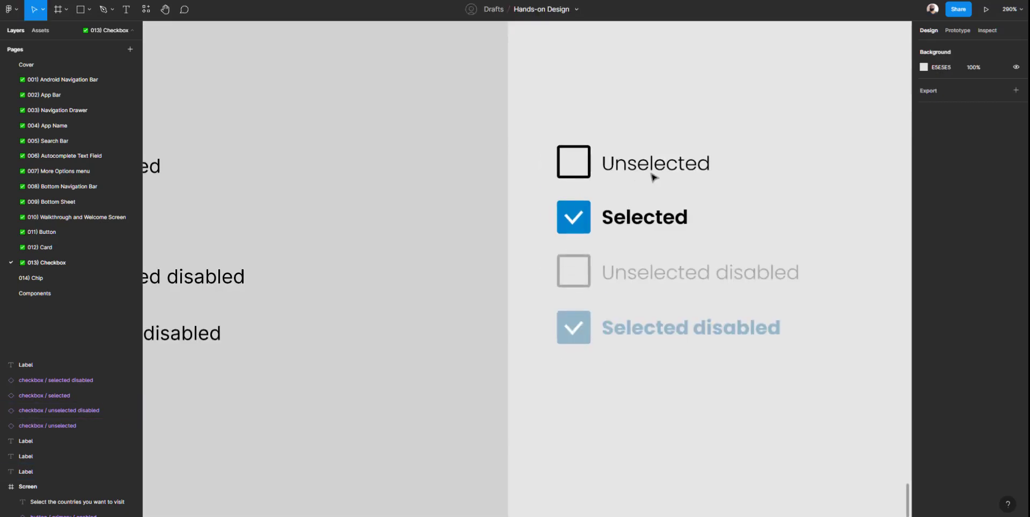
{"action": "scroll", "coordinate": [609, 179], "scroll_direction": "right", "scroll_amount": 3}
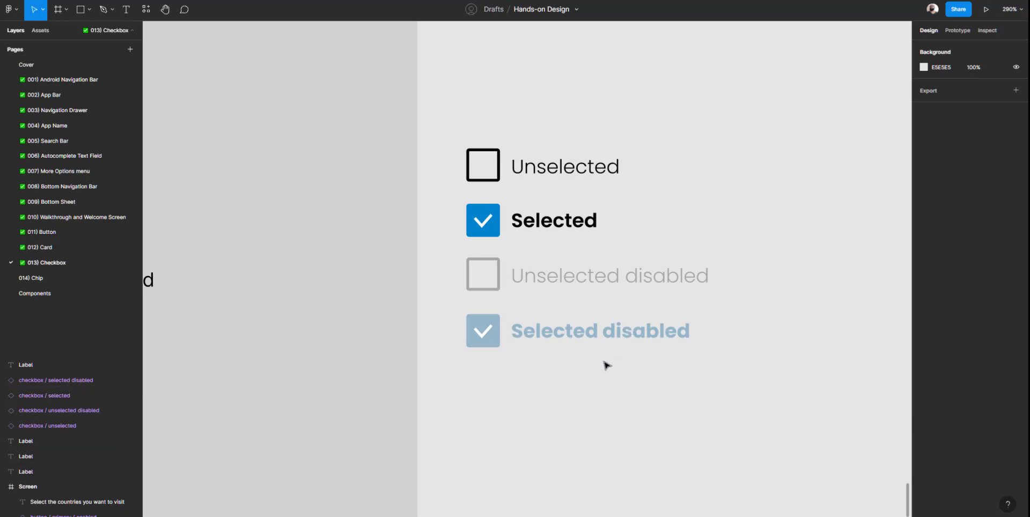
{"action": "scroll", "coordinate": [625, 311], "scroll_direction": "down", "scroll_amount": 5}
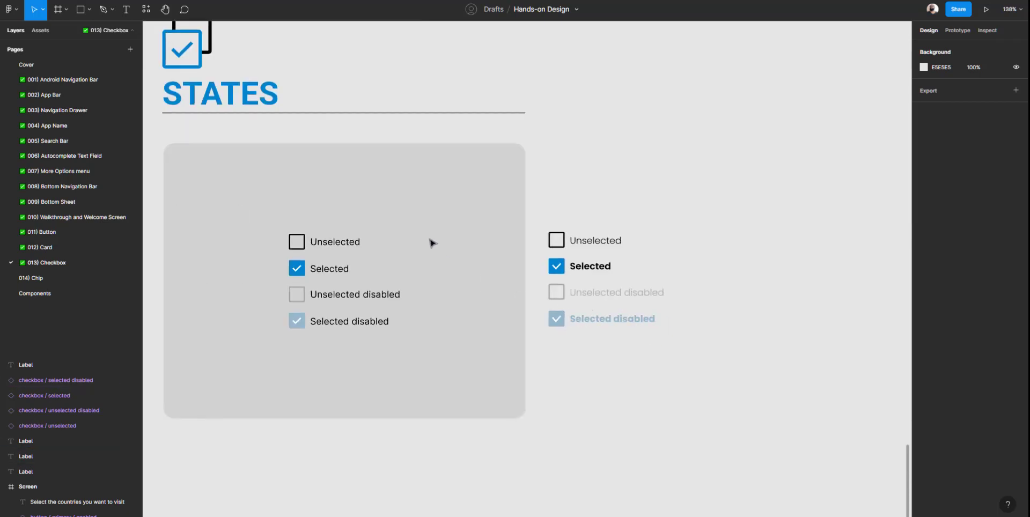
{"action": "left_click_drag", "start_coordinate": [367, 220], "coordinate": [476, 282]}
{"action": "scroll", "coordinate": [475, 282], "scroll_direction": "down", "scroll_amount": 5}
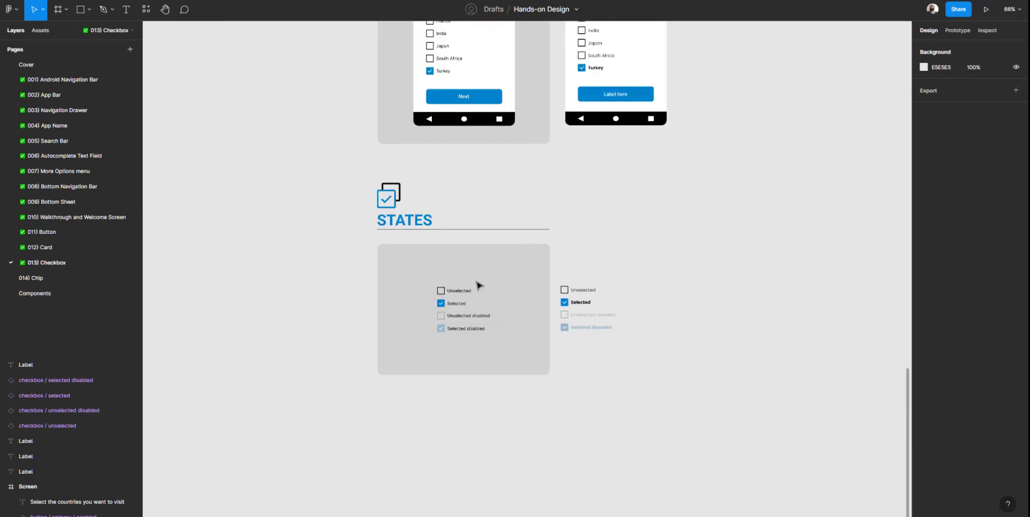
{"action": "scroll", "coordinate": [476, 285], "scroll_direction": "up", "scroll_amount": 15}
{"action": "scroll", "coordinate": [480, 284], "scroll_direction": "up", "scroll_amount": 10}
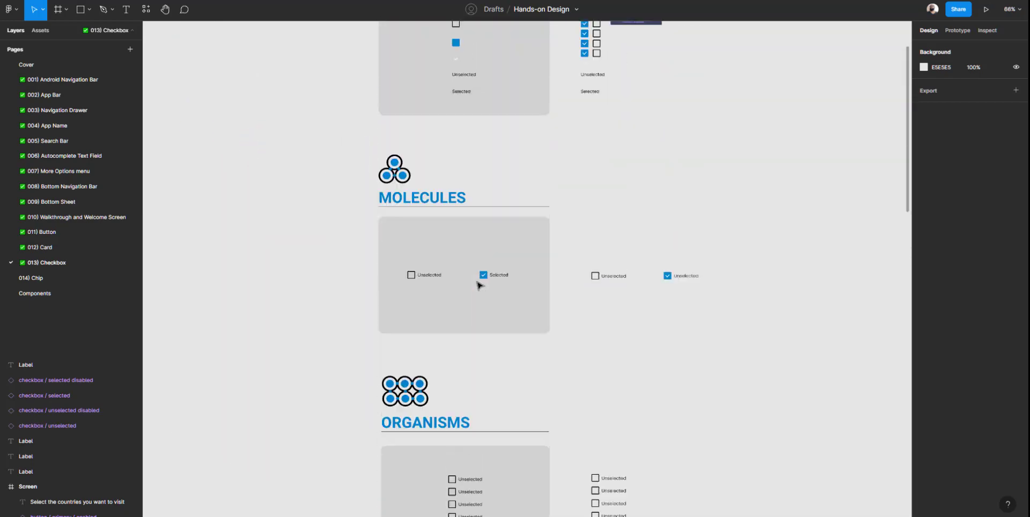
{"action": "scroll", "coordinate": [482, 281], "scroll_direction": "down", "scroll_amount": 2}
{"action": "scroll", "coordinate": [472, 276], "scroll_direction": "up", "scroll_amount": 5}
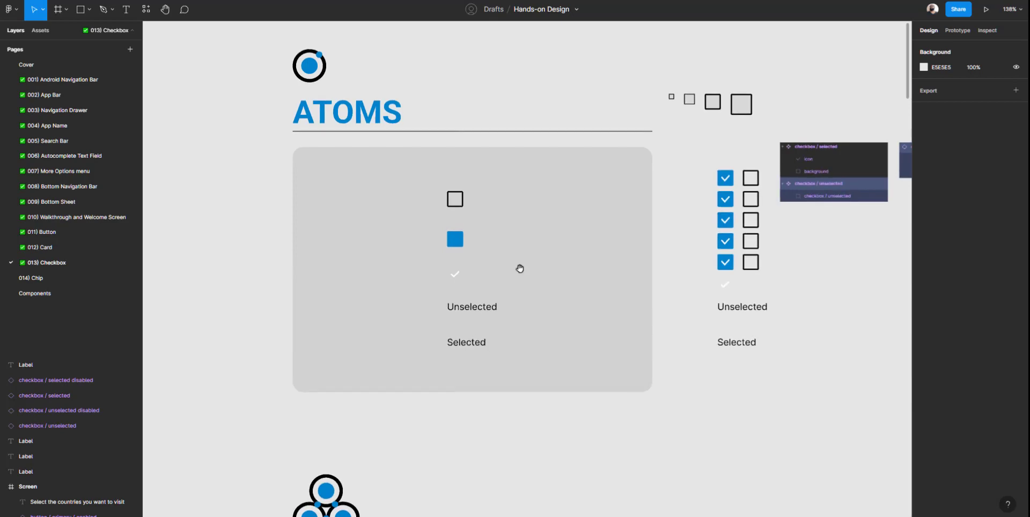
{"action": "left_click_drag", "start_coordinate": [520, 269], "coordinate": [433, 297]}
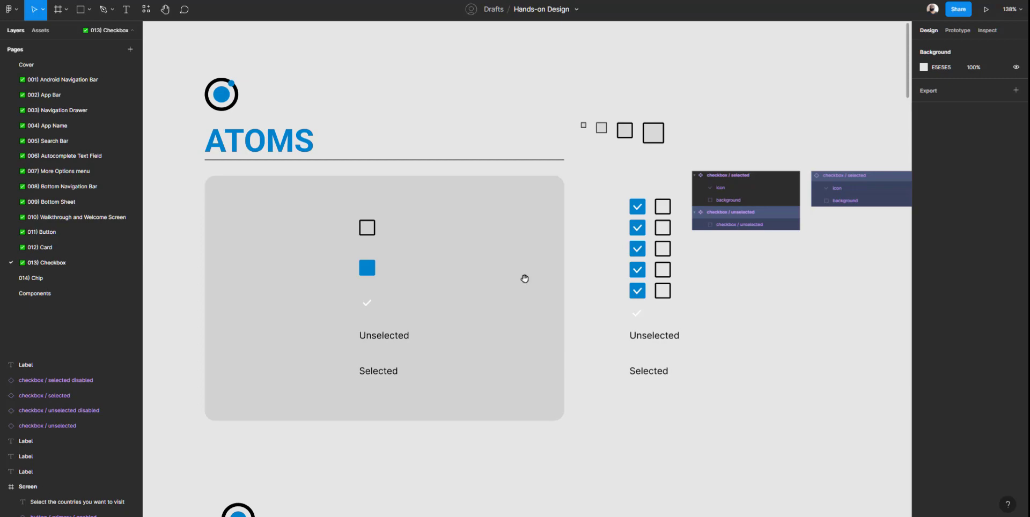
{"action": "left_click_drag", "start_coordinate": [524, 279], "coordinate": [497, 267]}
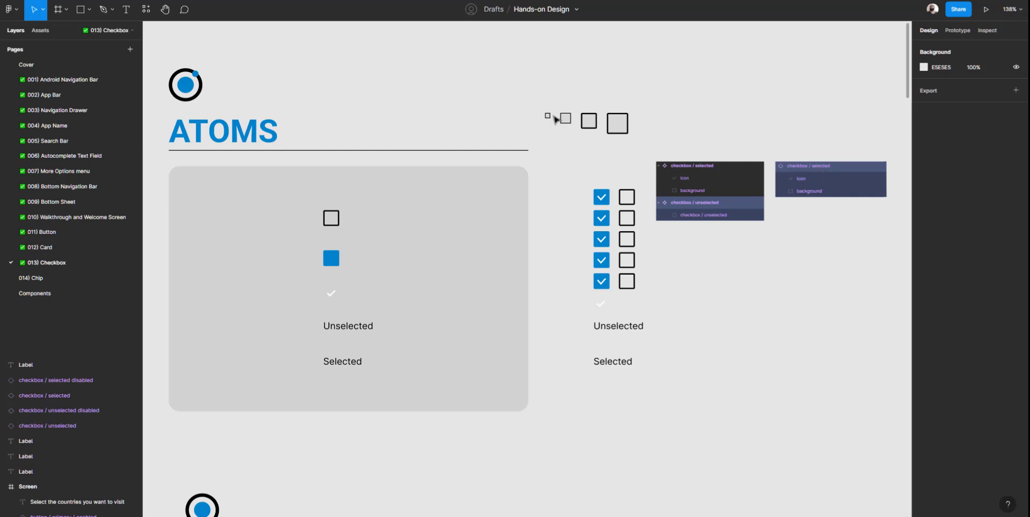
{"action": "left_click_drag", "start_coordinate": [527, 97], "coordinate": [629, 143]}
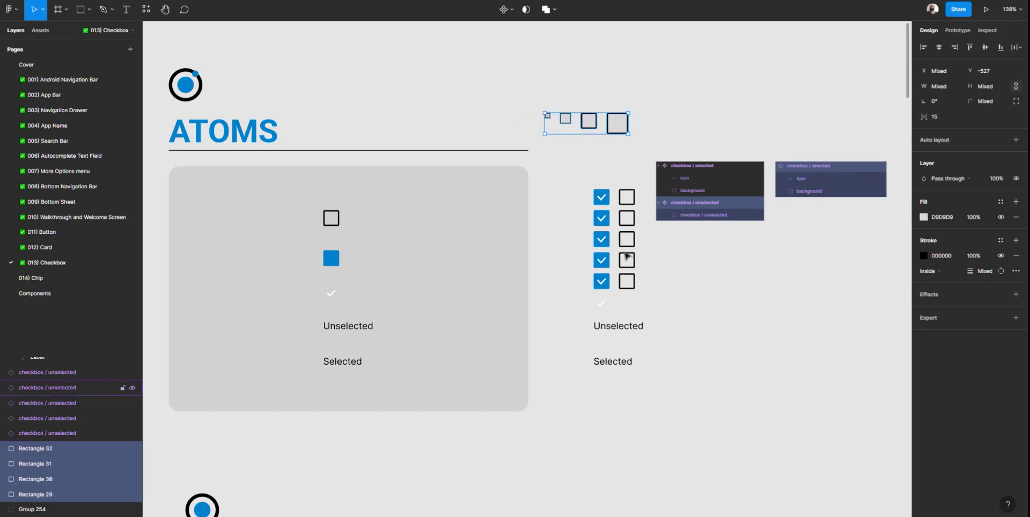
Change the label of the checked checkbox in the recreated Organisms list to "Selected" and make it bold
{"action": "scroll", "coordinate": [626, 254], "scroll_direction": "down", "scroll_amount": 3}
{"action": "scroll", "coordinate": [626, 254], "scroll_direction": "down", "scroll_amount": 9}
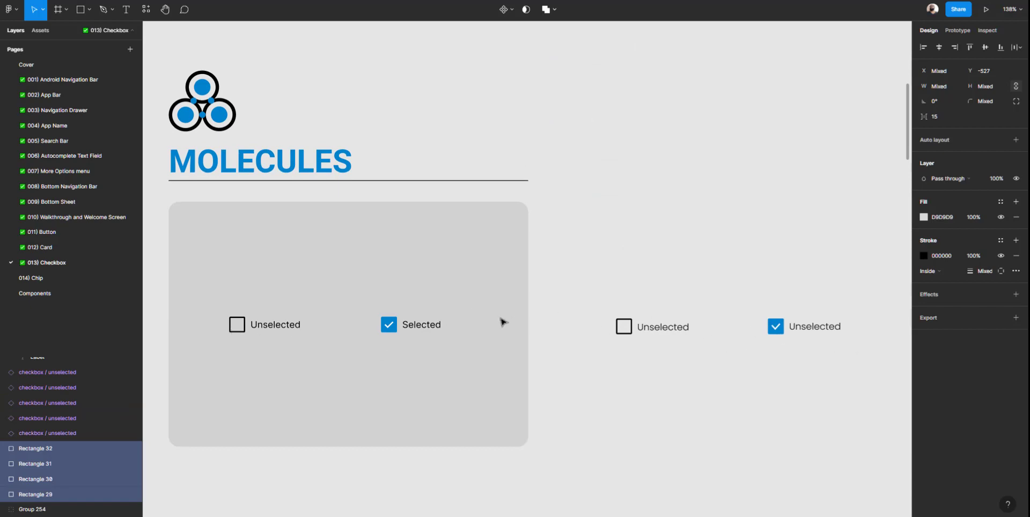
{"action": "scroll", "coordinate": [503, 322], "scroll_direction": "down", "scroll_amount": 12}
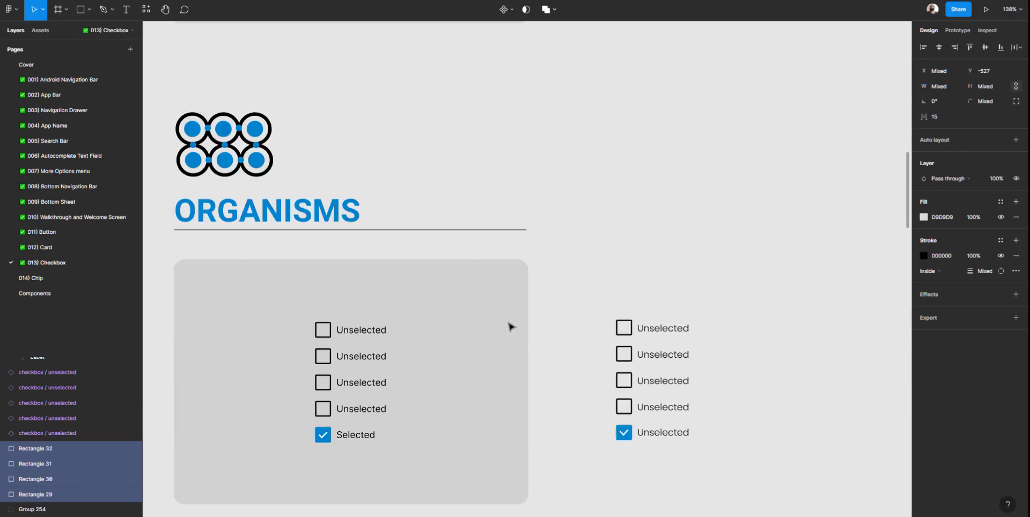
{"action": "scroll", "coordinate": [511, 327], "scroll_direction": "down", "scroll_amount": 1}
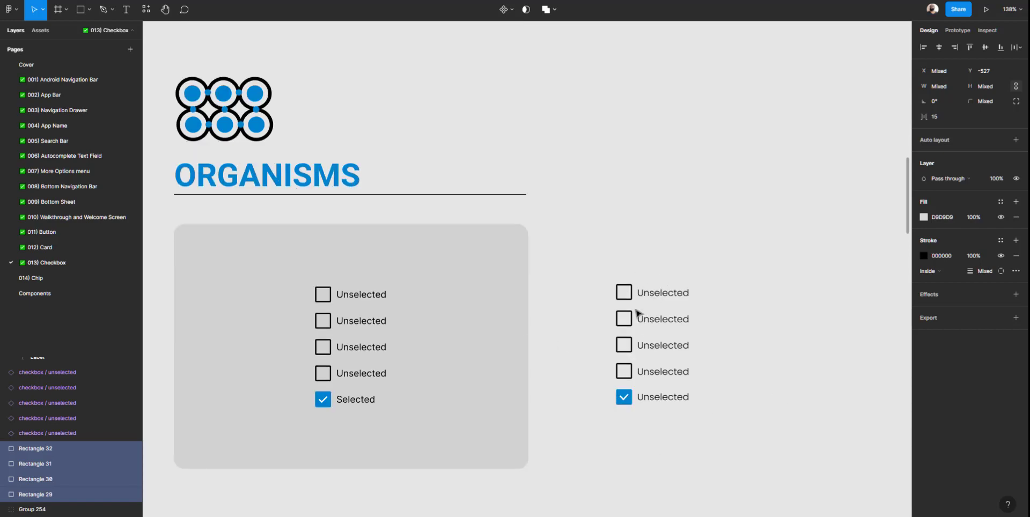
{"action": "double_click", "coordinate": [658, 398]}
{"action": "type", "text": "Selected"}
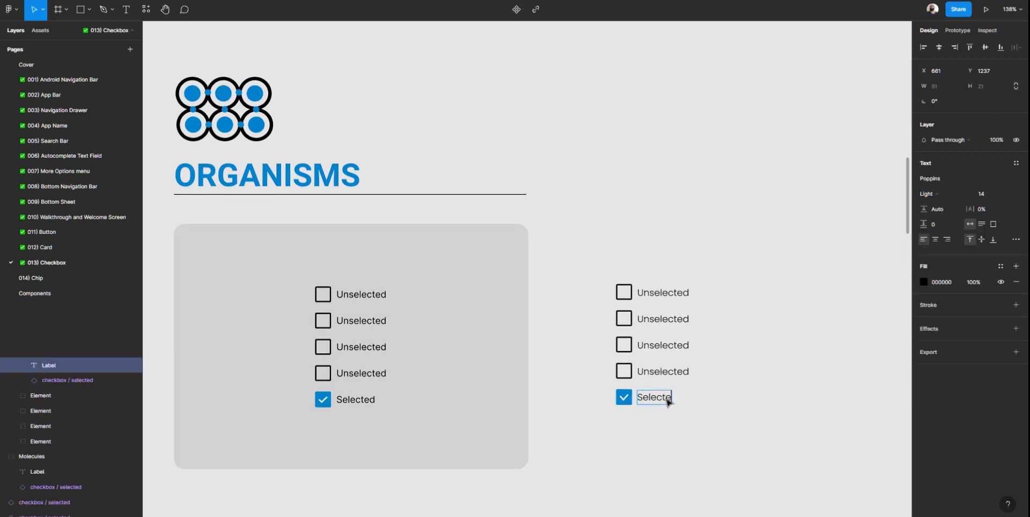
{"action": "key", "text": "Escape"}
{"action": "key", "text": "ctrl+b"}
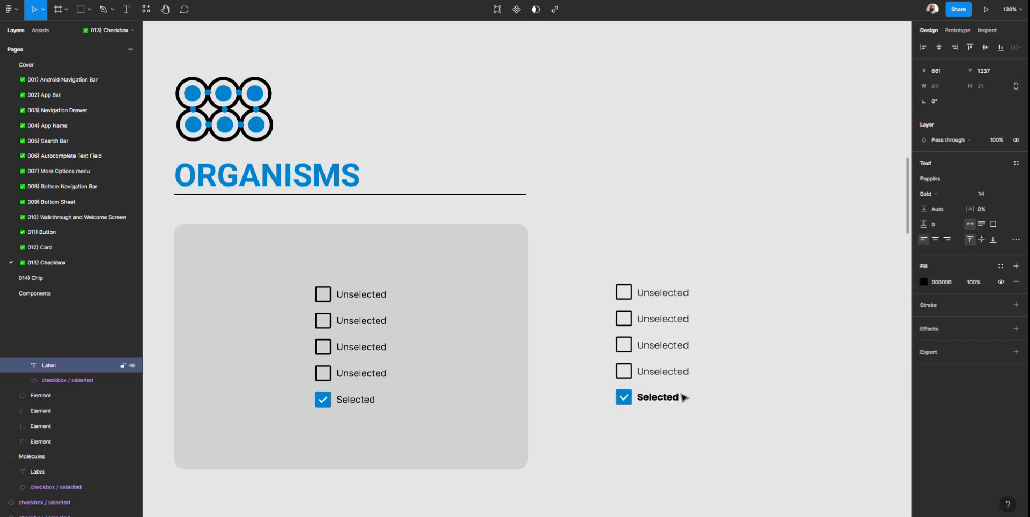
{"action": "left_click", "coordinate": [772, 355]}
Compare the recreated Templates, Pages and States sections with their reference designs
{"action": "scroll", "coordinate": [652, 359], "scroll_direction": "down", "scroll_amount": 10}
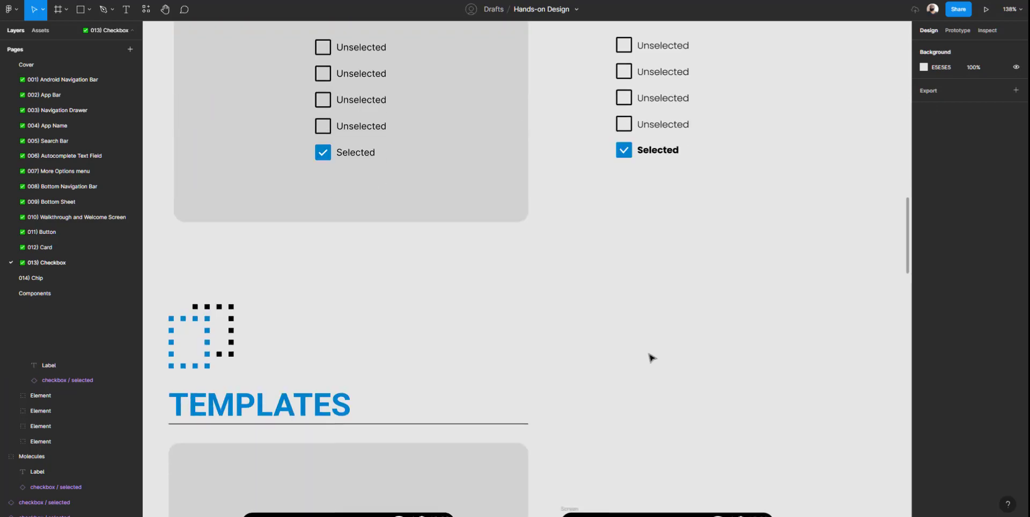
{"action": "scroll", "coordinate": [651, 358], "scroll_direction": "down", "scroll_amount": 3}
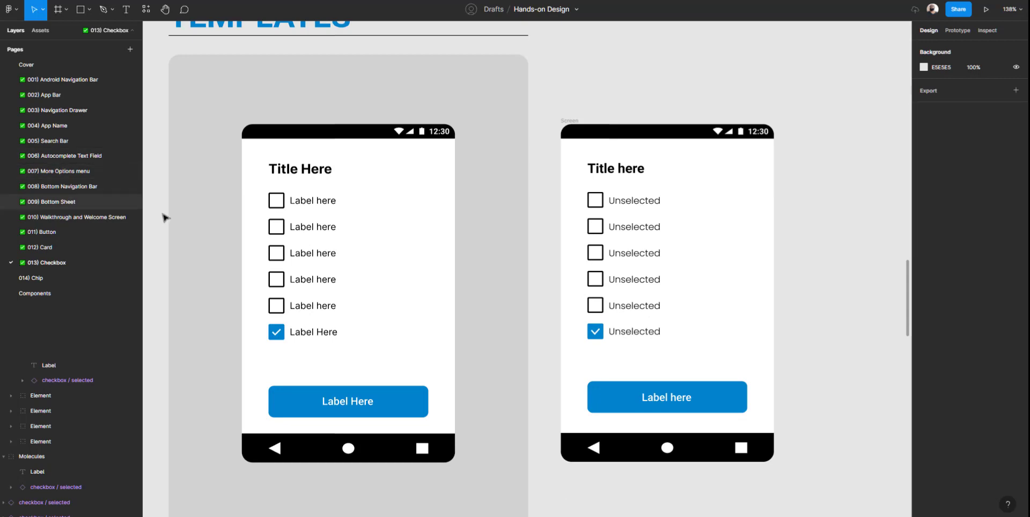
{"action": "scroll", "coordinate": [165, 218], "scroll_direction": "up", "scroll_amount": 3}
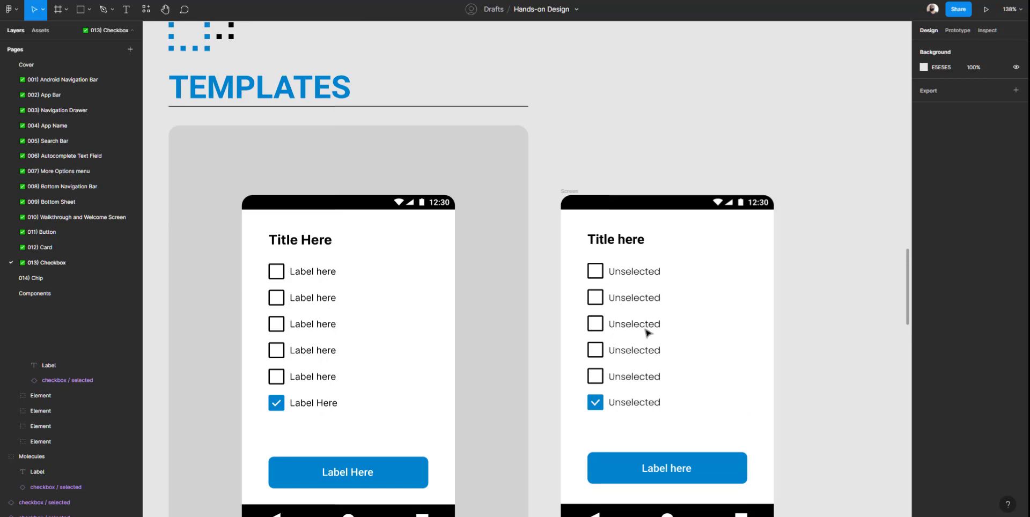
{"action": "scroll", "coordinate": [647, 333], "scroll_direction": "down", "scroll_amount": 12}
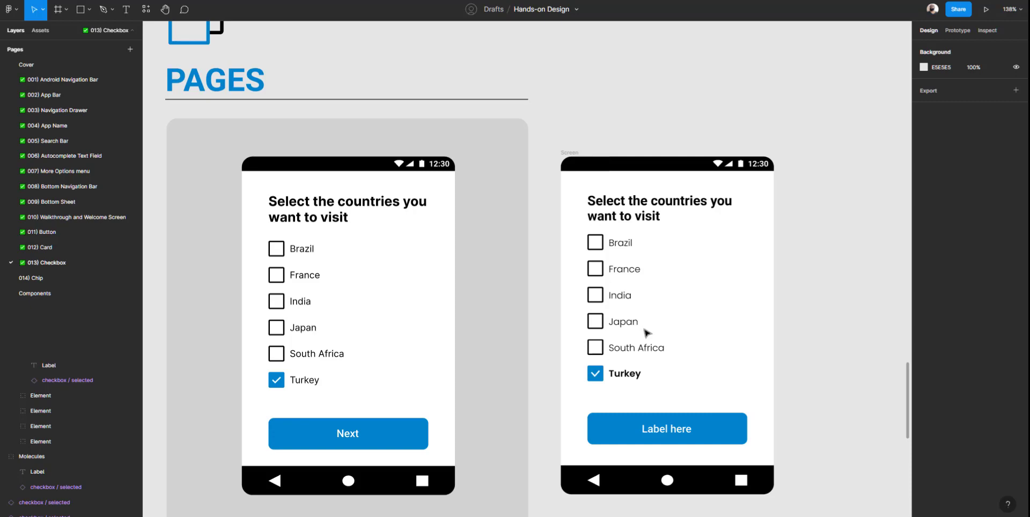
{"action": "scroll", "coordinate": [645, 333], "scroll_direction": "down", "scroll_amount": 12}
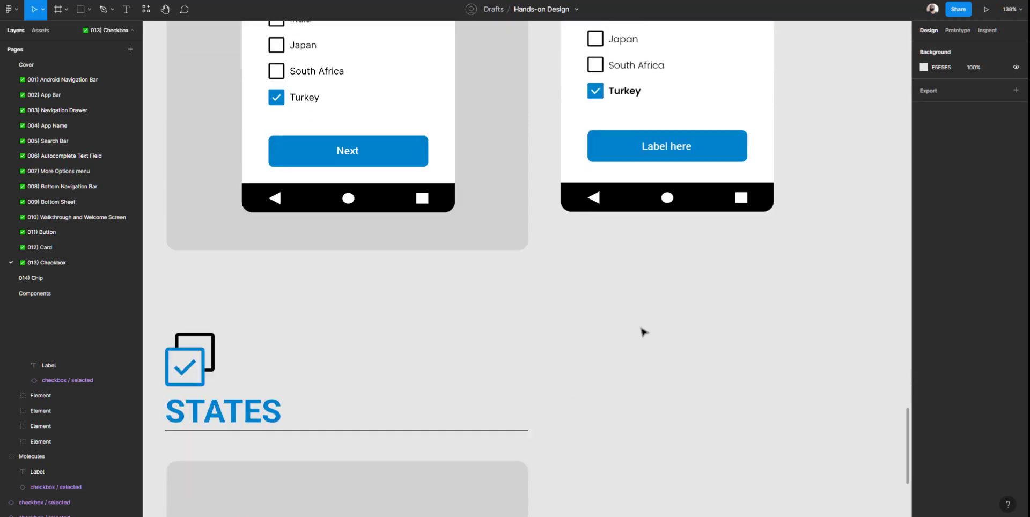
{"action": "scroll", "coordinate": [645, 332], "scroll_direction": "up", "scroll_amount": 1}
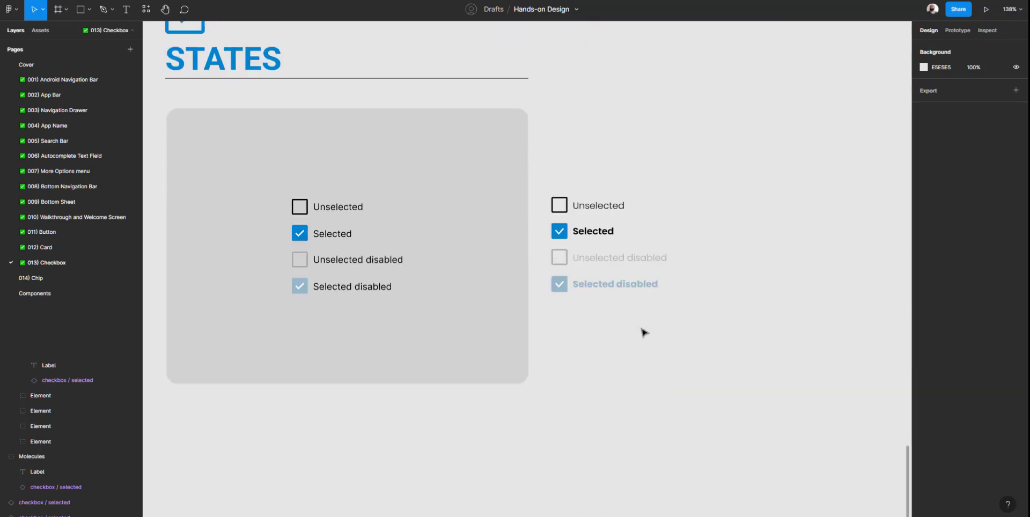
{"action": "scroll", "coordinate": [457, 288], "scroll_direction": "up", "scroll_amount": 6}
{"action": "scroll", "coordinate": [458, 288], "scroll_direction": "left", "scroll_amount": 2}
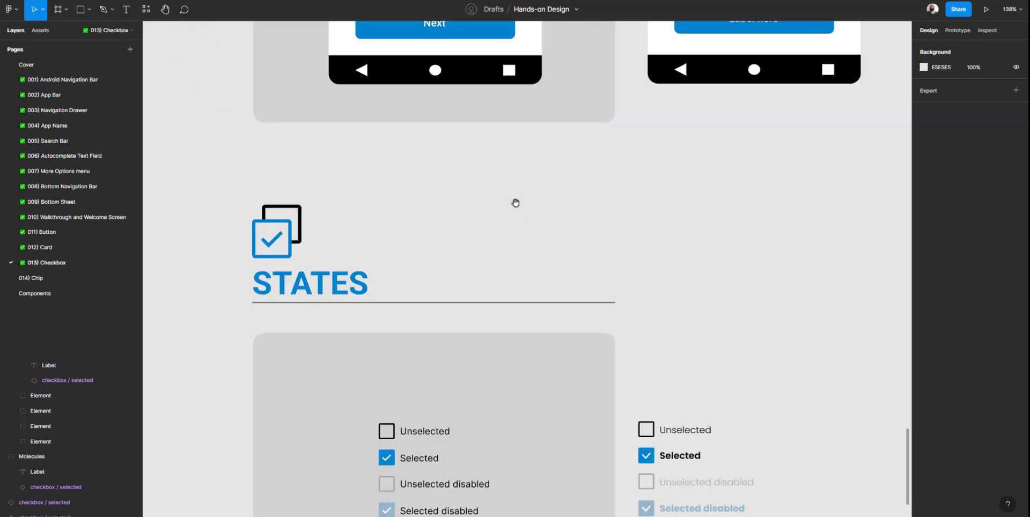
{"action": "scroll", "coordinate": [515, 203], "scroll_direction": "up", "scroll_amount": 9}
{"action": "scroll", "coordinate": [476, 295], "scroll_direction": "right", "scroll_amount": 1}
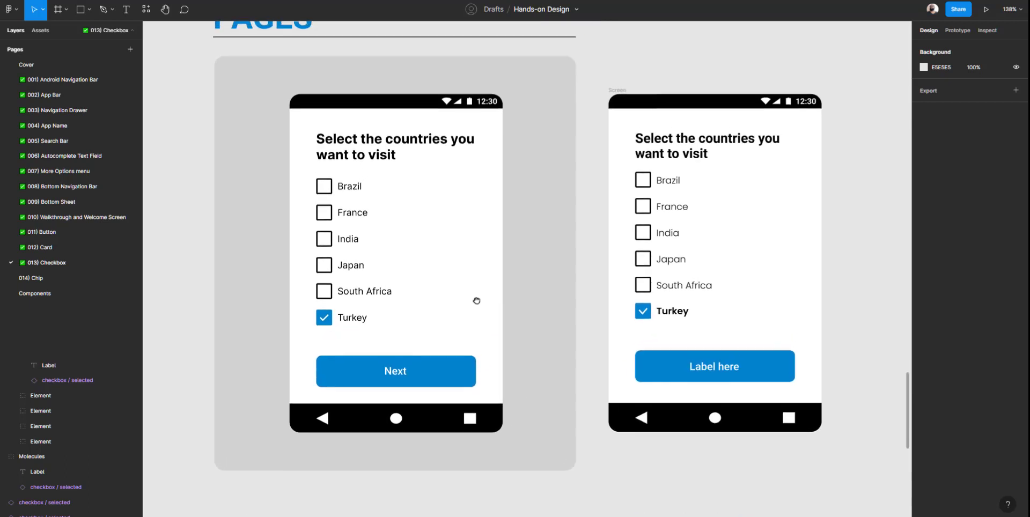
{"action": "left_click_drag", "start_coordinate": [476, 300], "coordinate": [463, 283]}
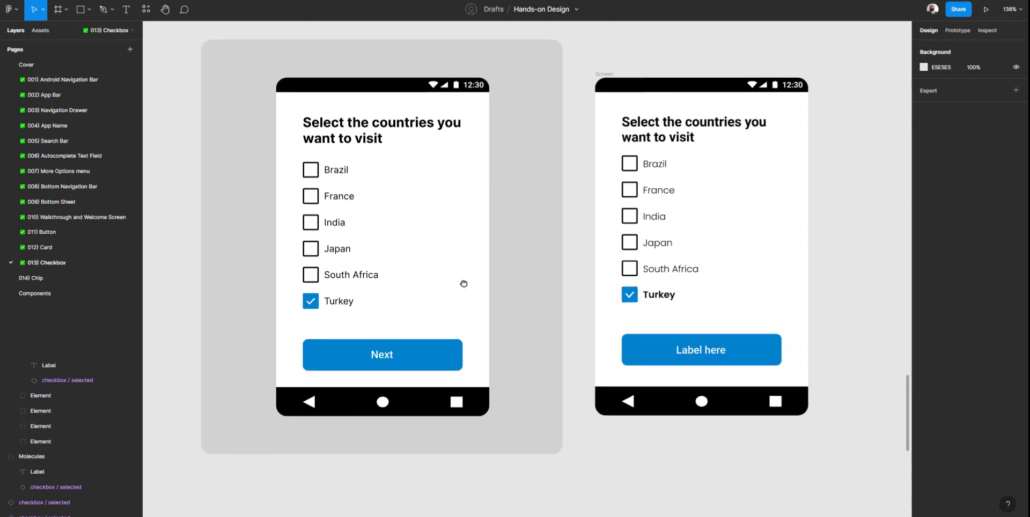